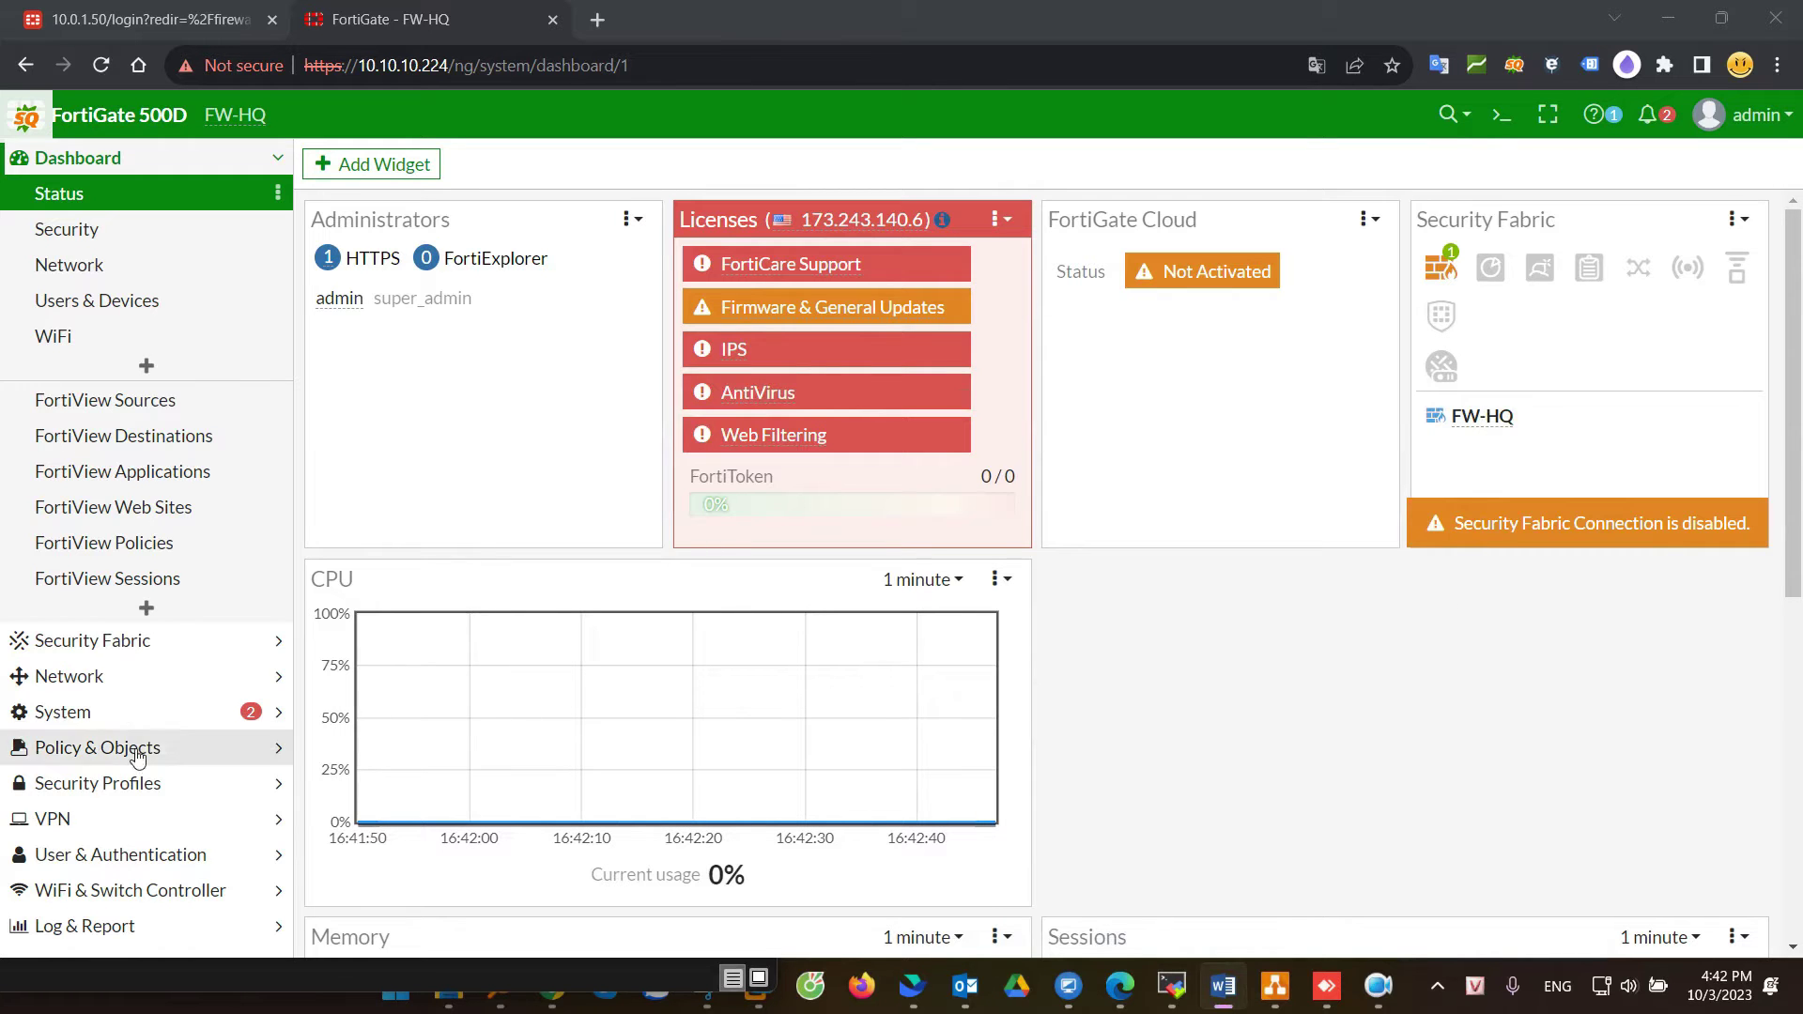
# Step: Enable the Traffic Shaping feature in FW-HQ's system feature visibility settings and apply the change
pyautogui.click(94, 714)
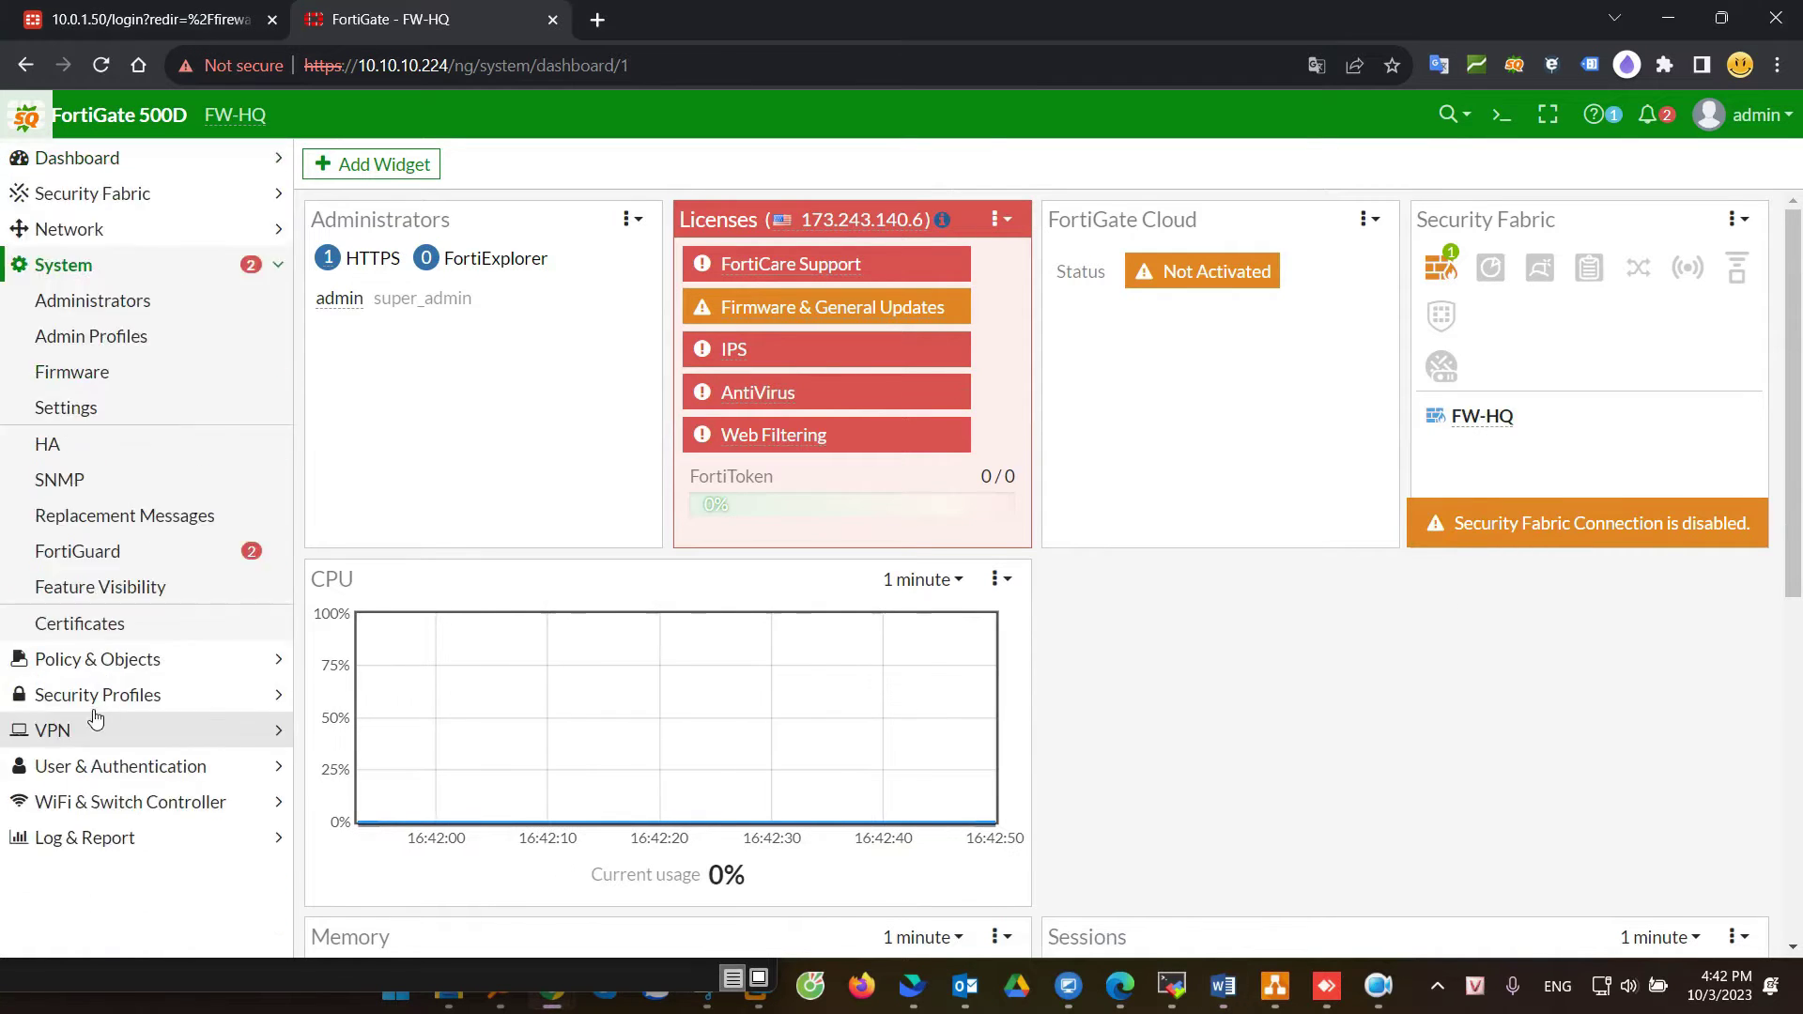
pyautogui.click(142, 596)
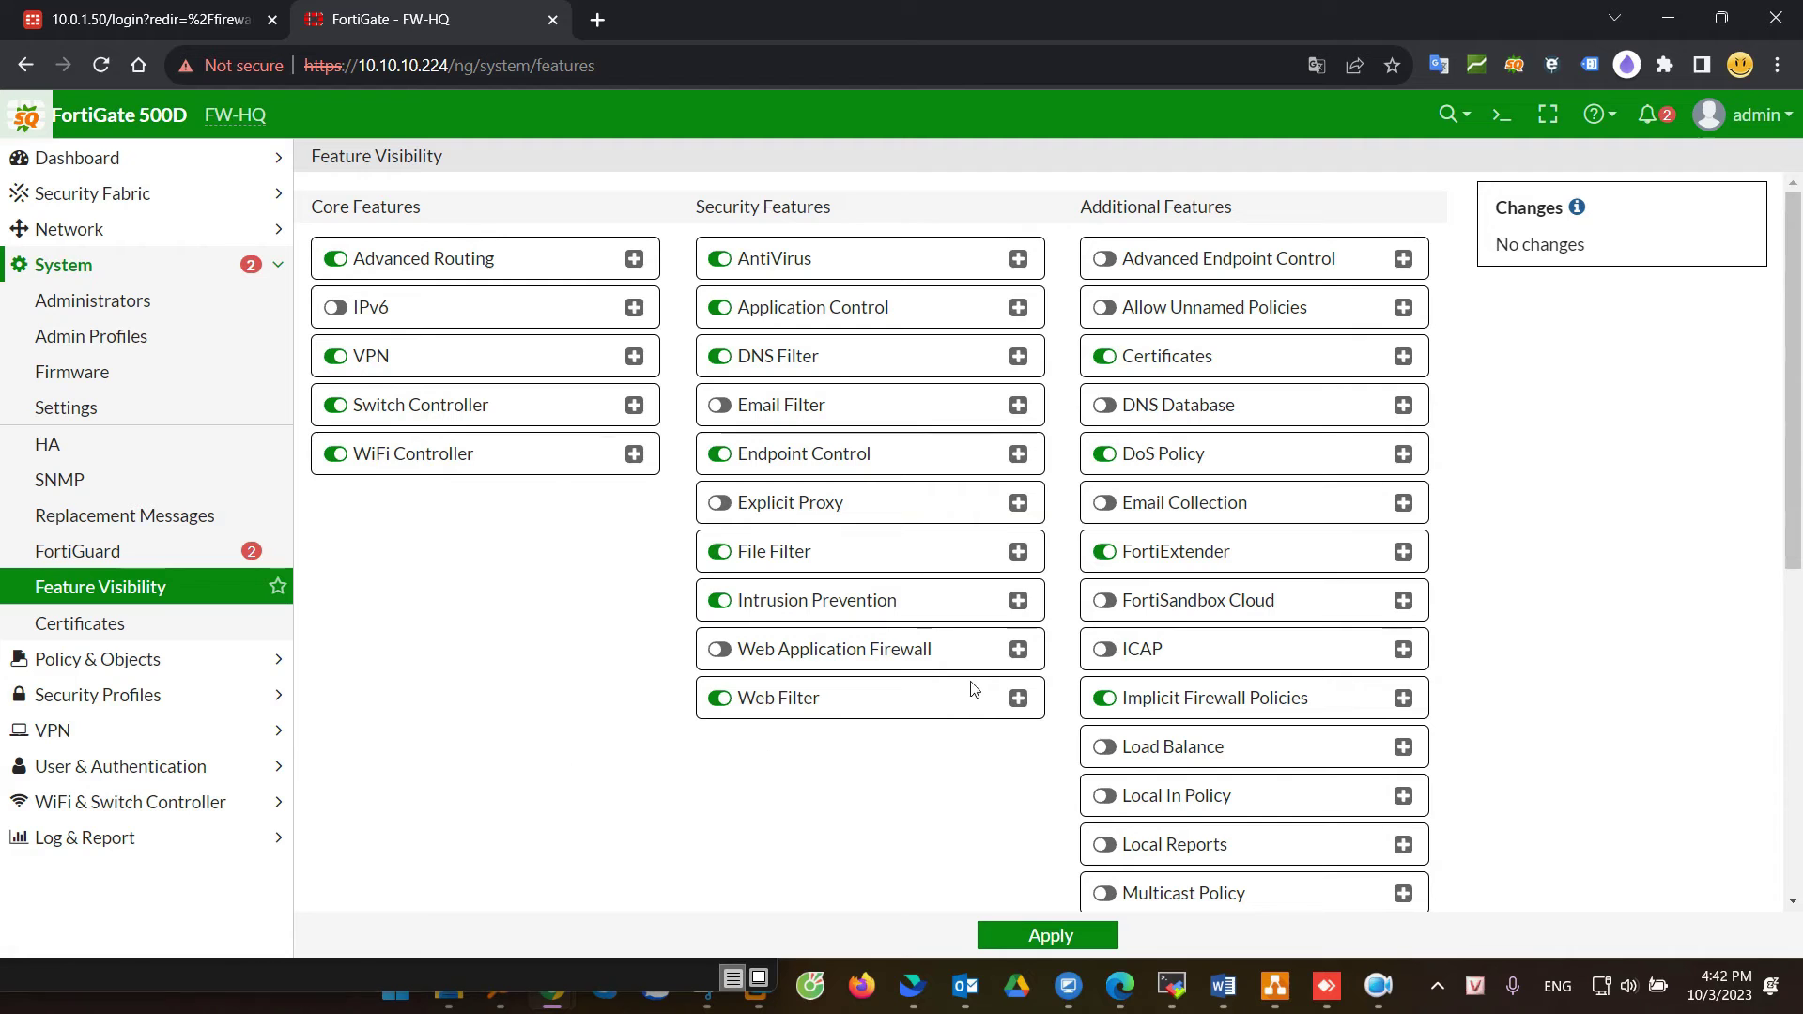
pyautogui.moveTo(1082, 208); pyautogui.dragTo(1253, 196)
pyautogui.scroll(-7, 1454, 645)
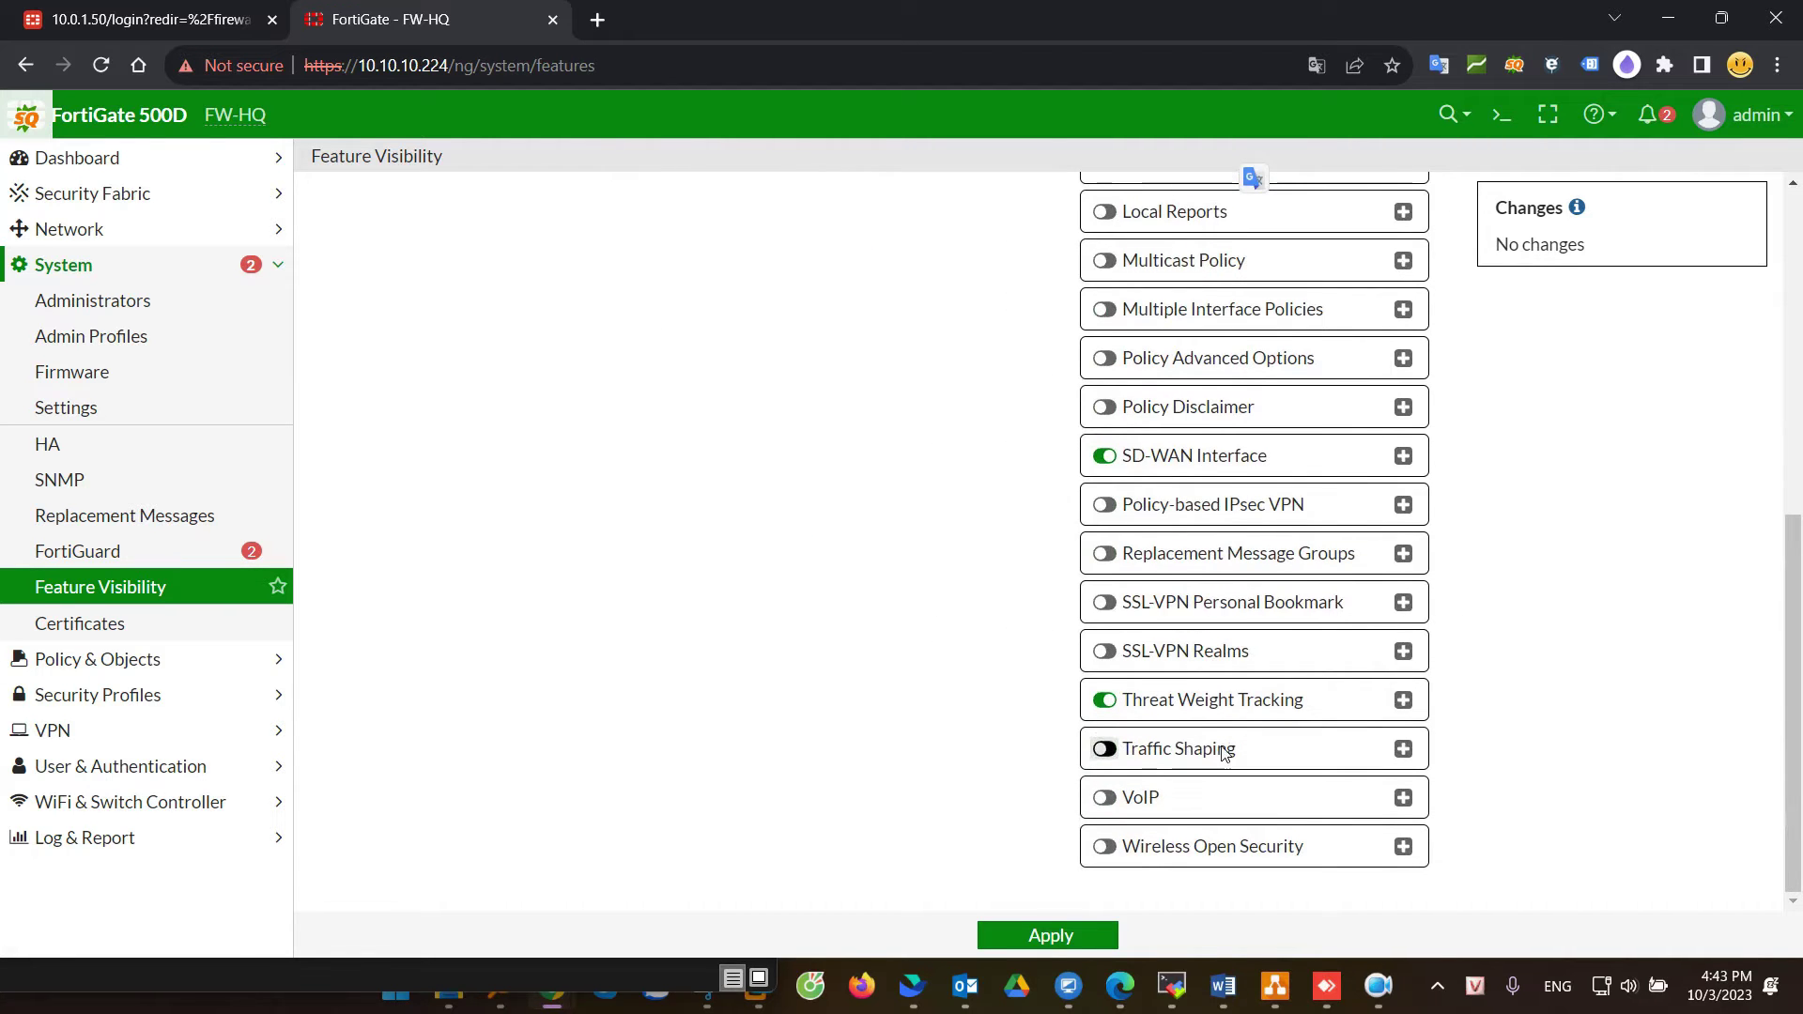
pyautogui.click(1132, 748)
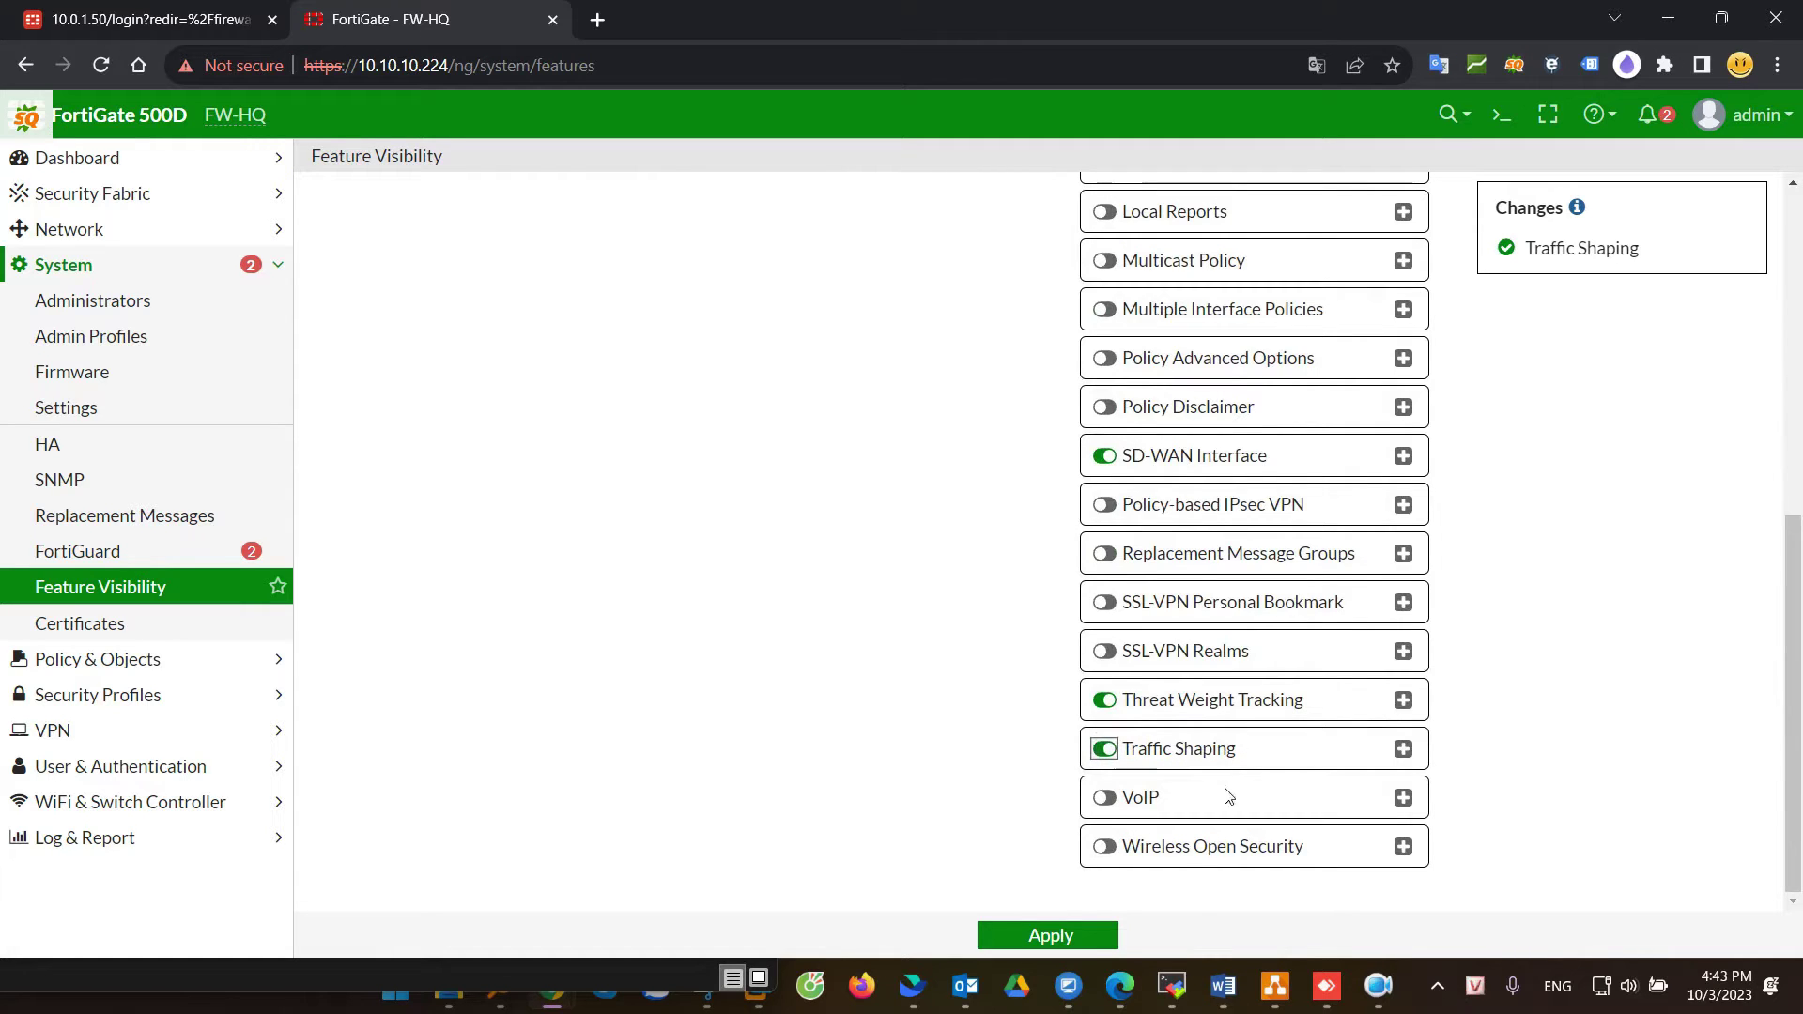
pyautogui.click(1085, 937)
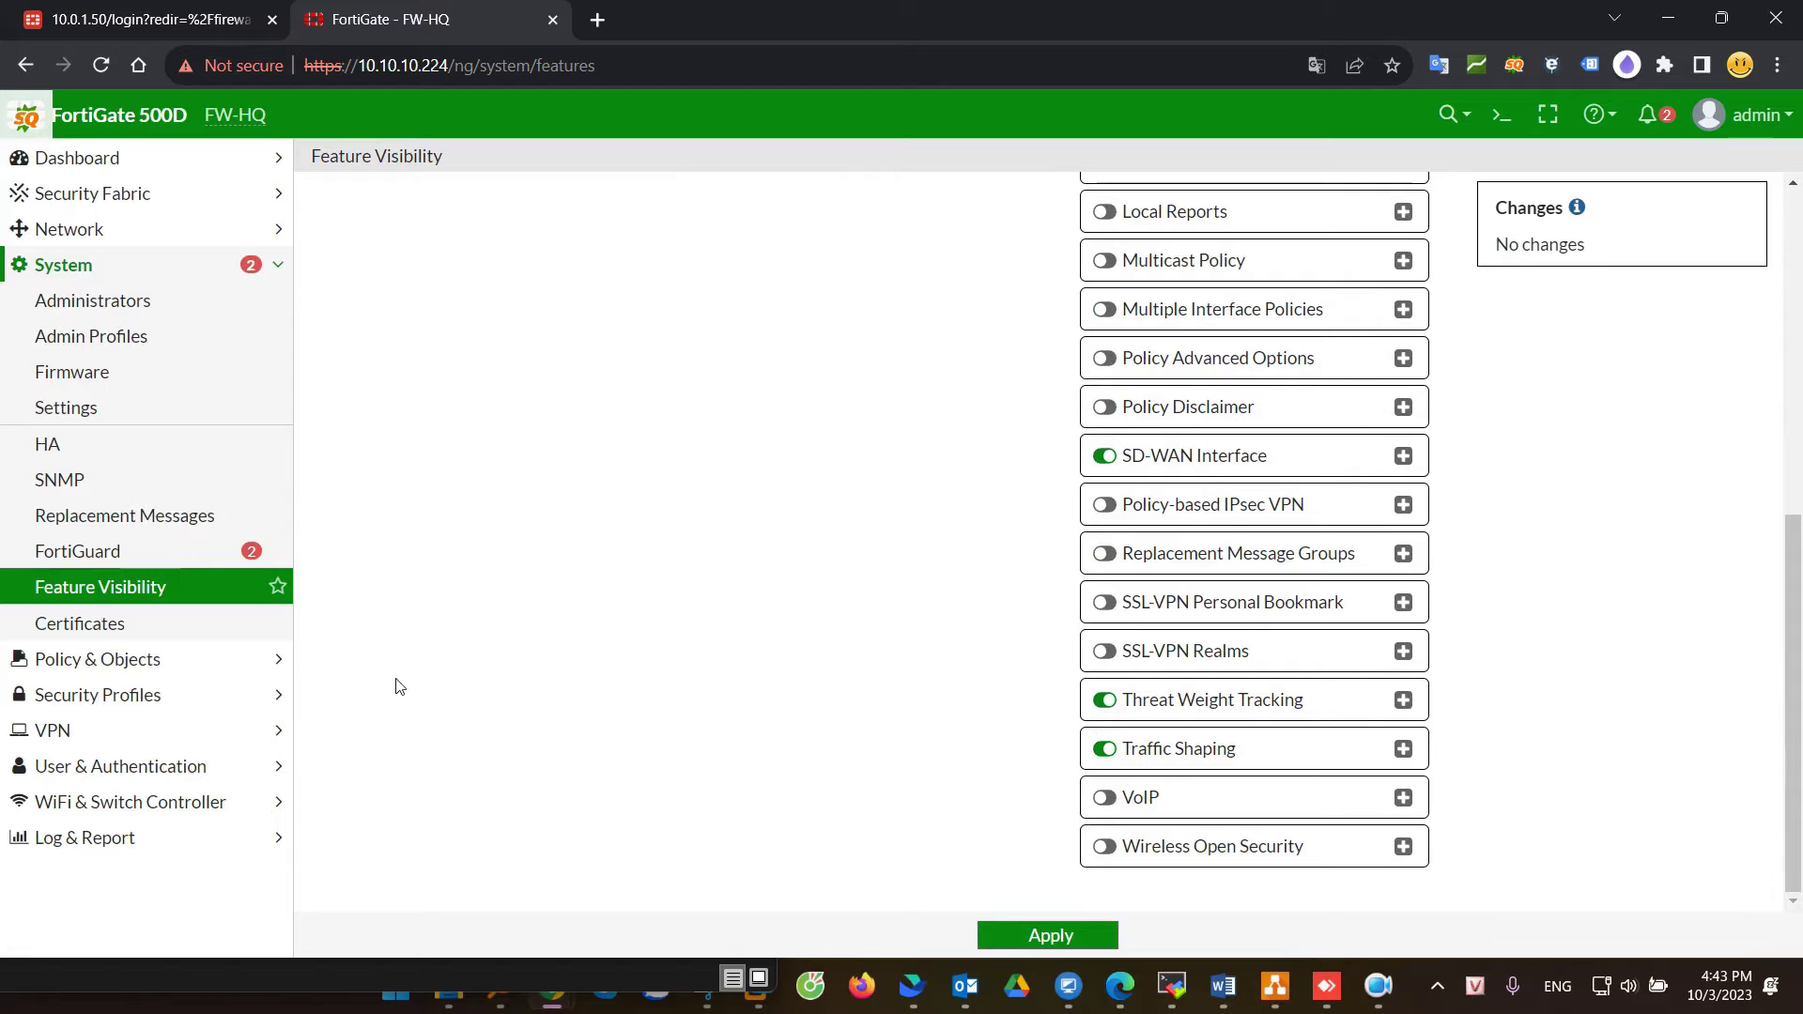
# Step: Review the Traffic Shapers, Traffic Shaping Profile and Traffic Shaping Policy pages under the firewall's policies and objects
pyautogui.click(129, 667)
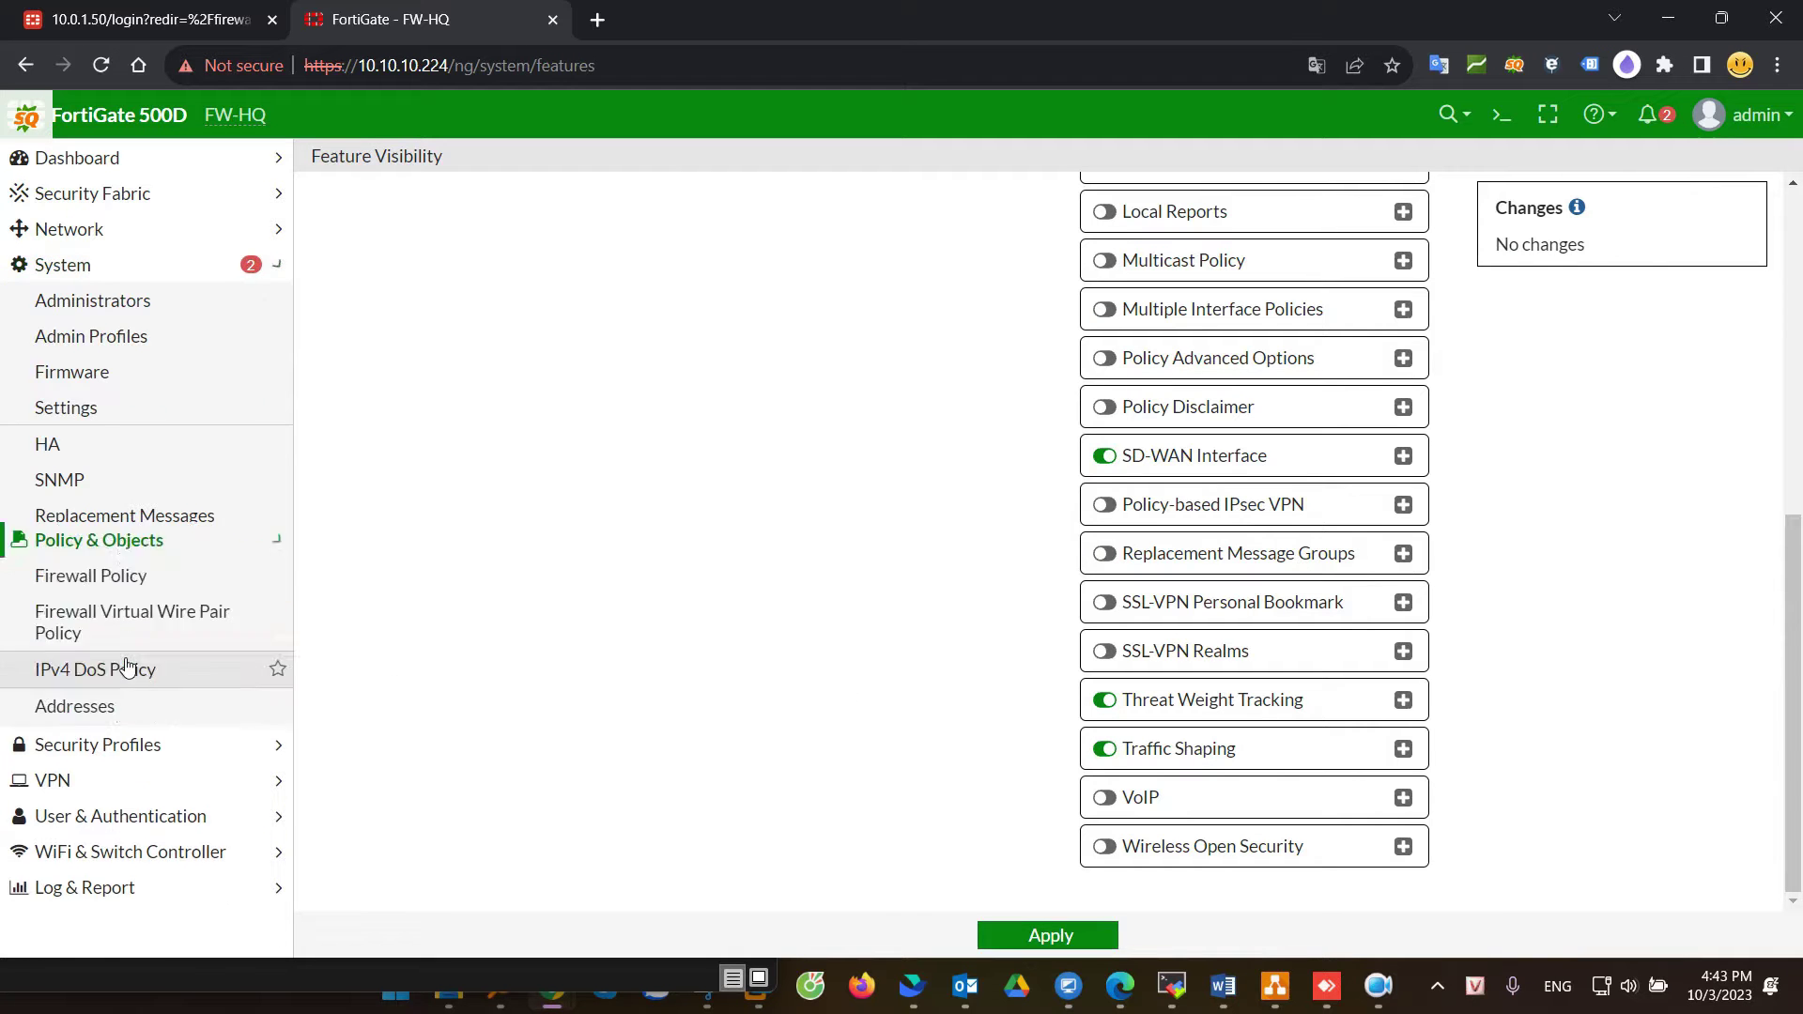
pyautogui.click(82, 749)
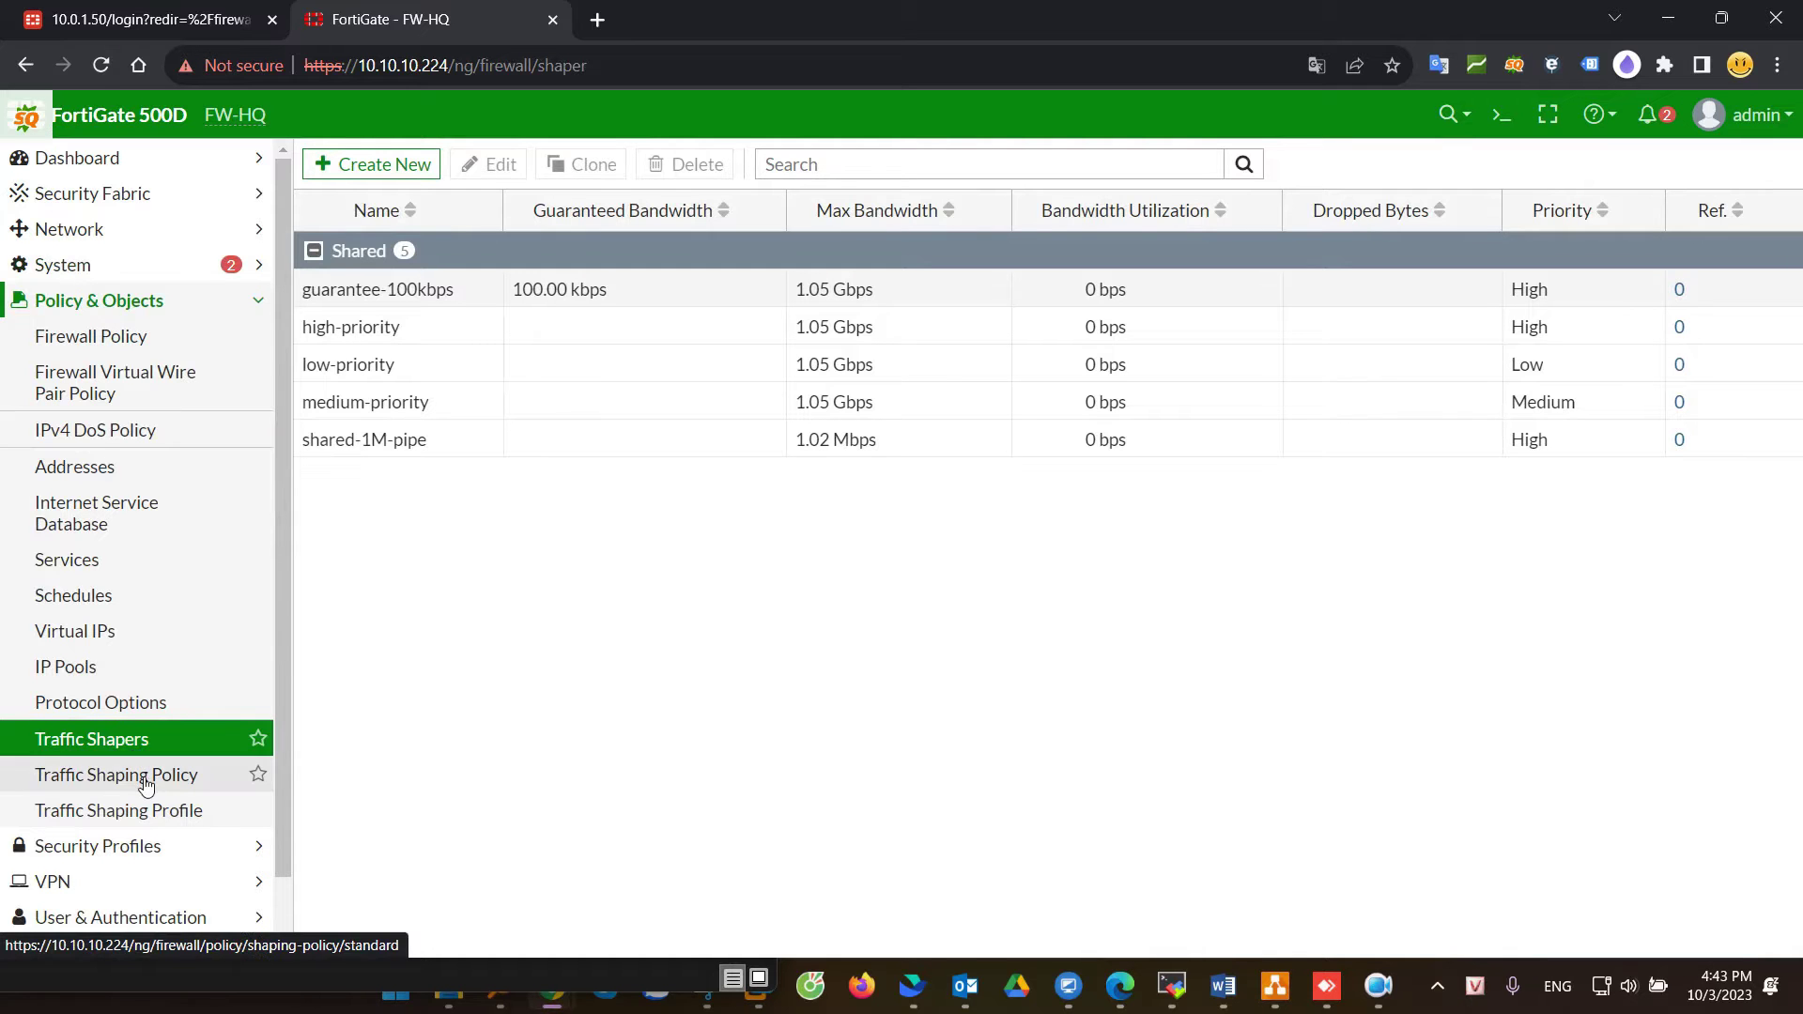
pyautogui.click(149, 807)
pyautogui.click(148, 774)
pyautogui.click(131, 739)
# Step: Switch to the FortiGate at 10.0.1.50 and log in with the saved admin username and password
pyautogui.click(153, 5)
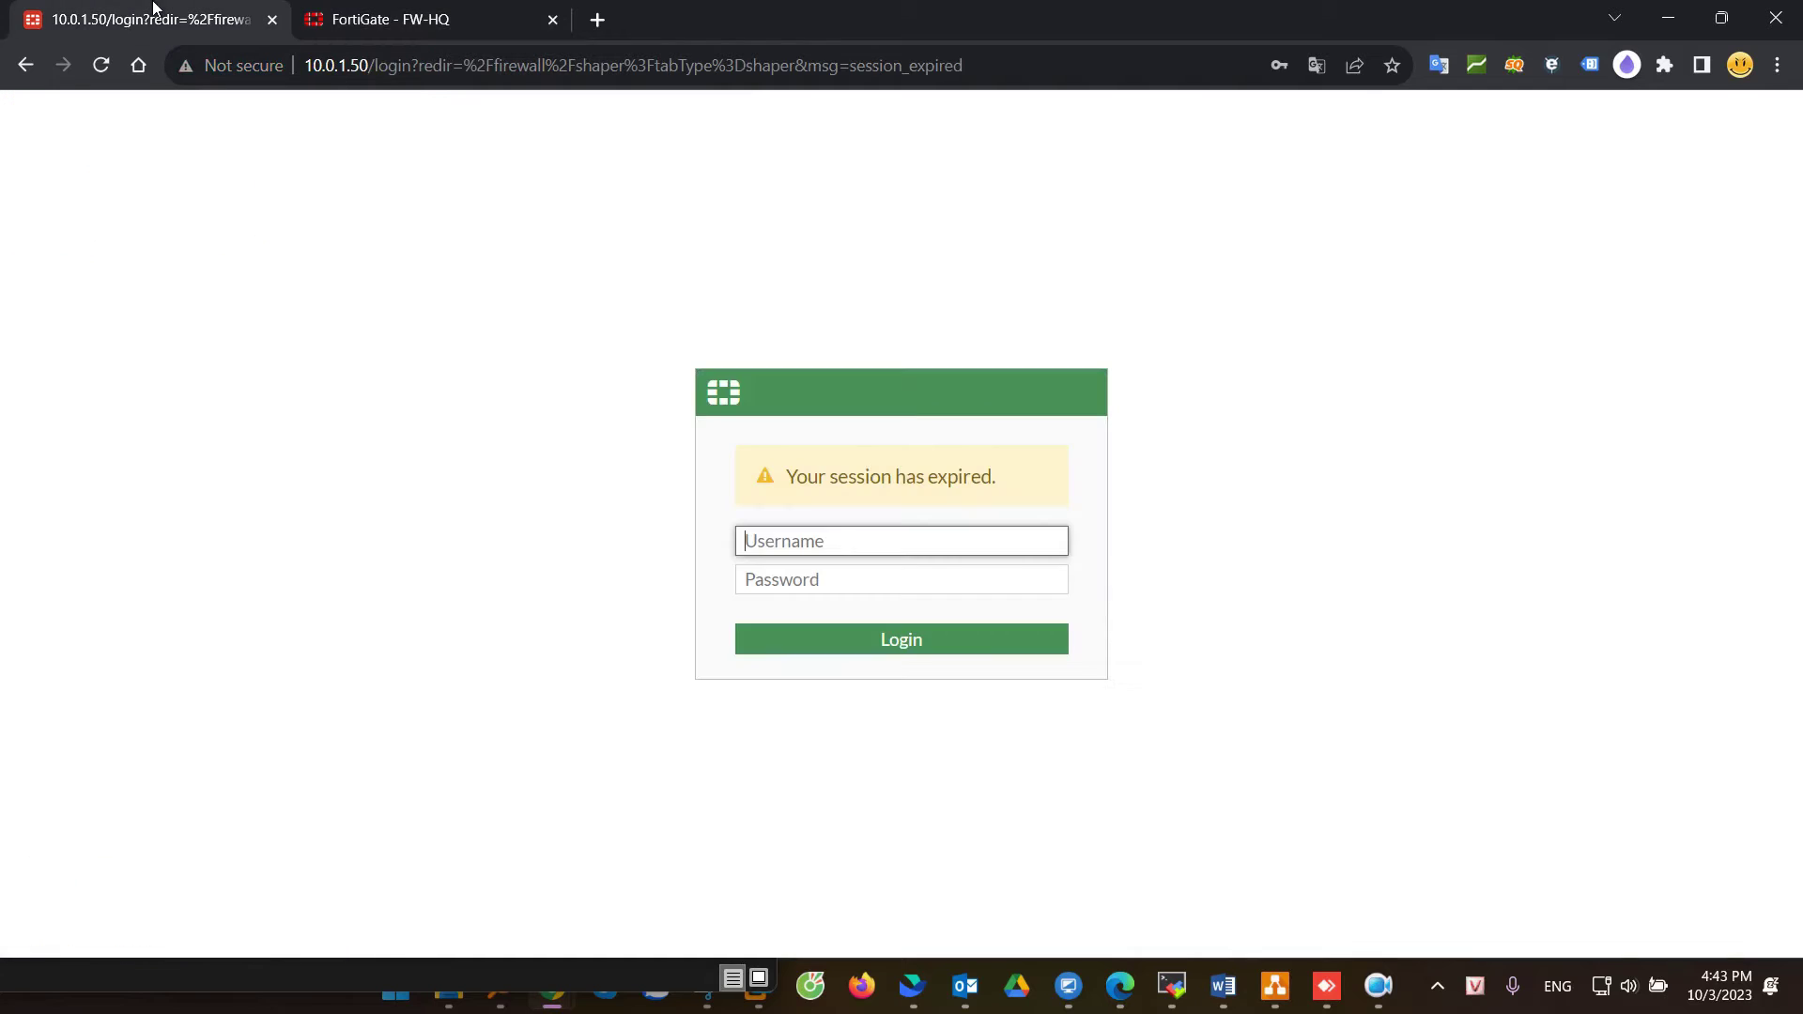
pyautogui.click(836, 544)
pyautogui.press('Return')
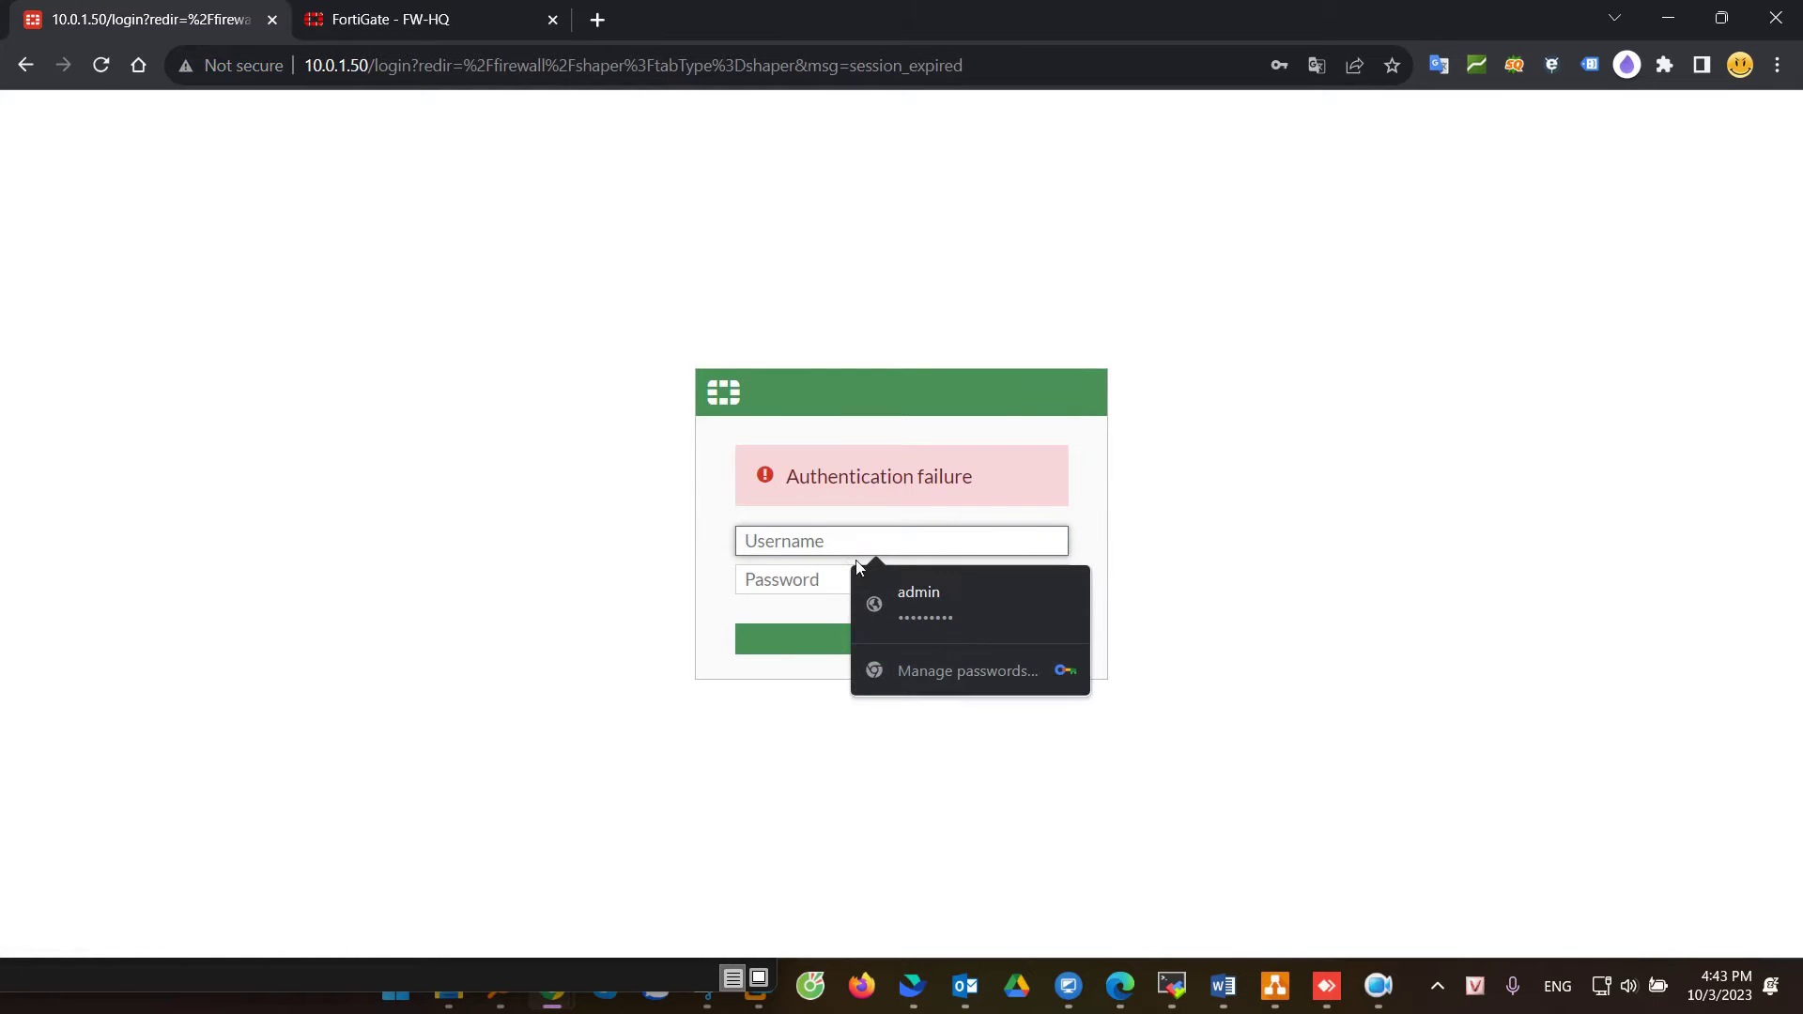
pyautogui.click(883, 604)
pyautogui.click(827, 637)
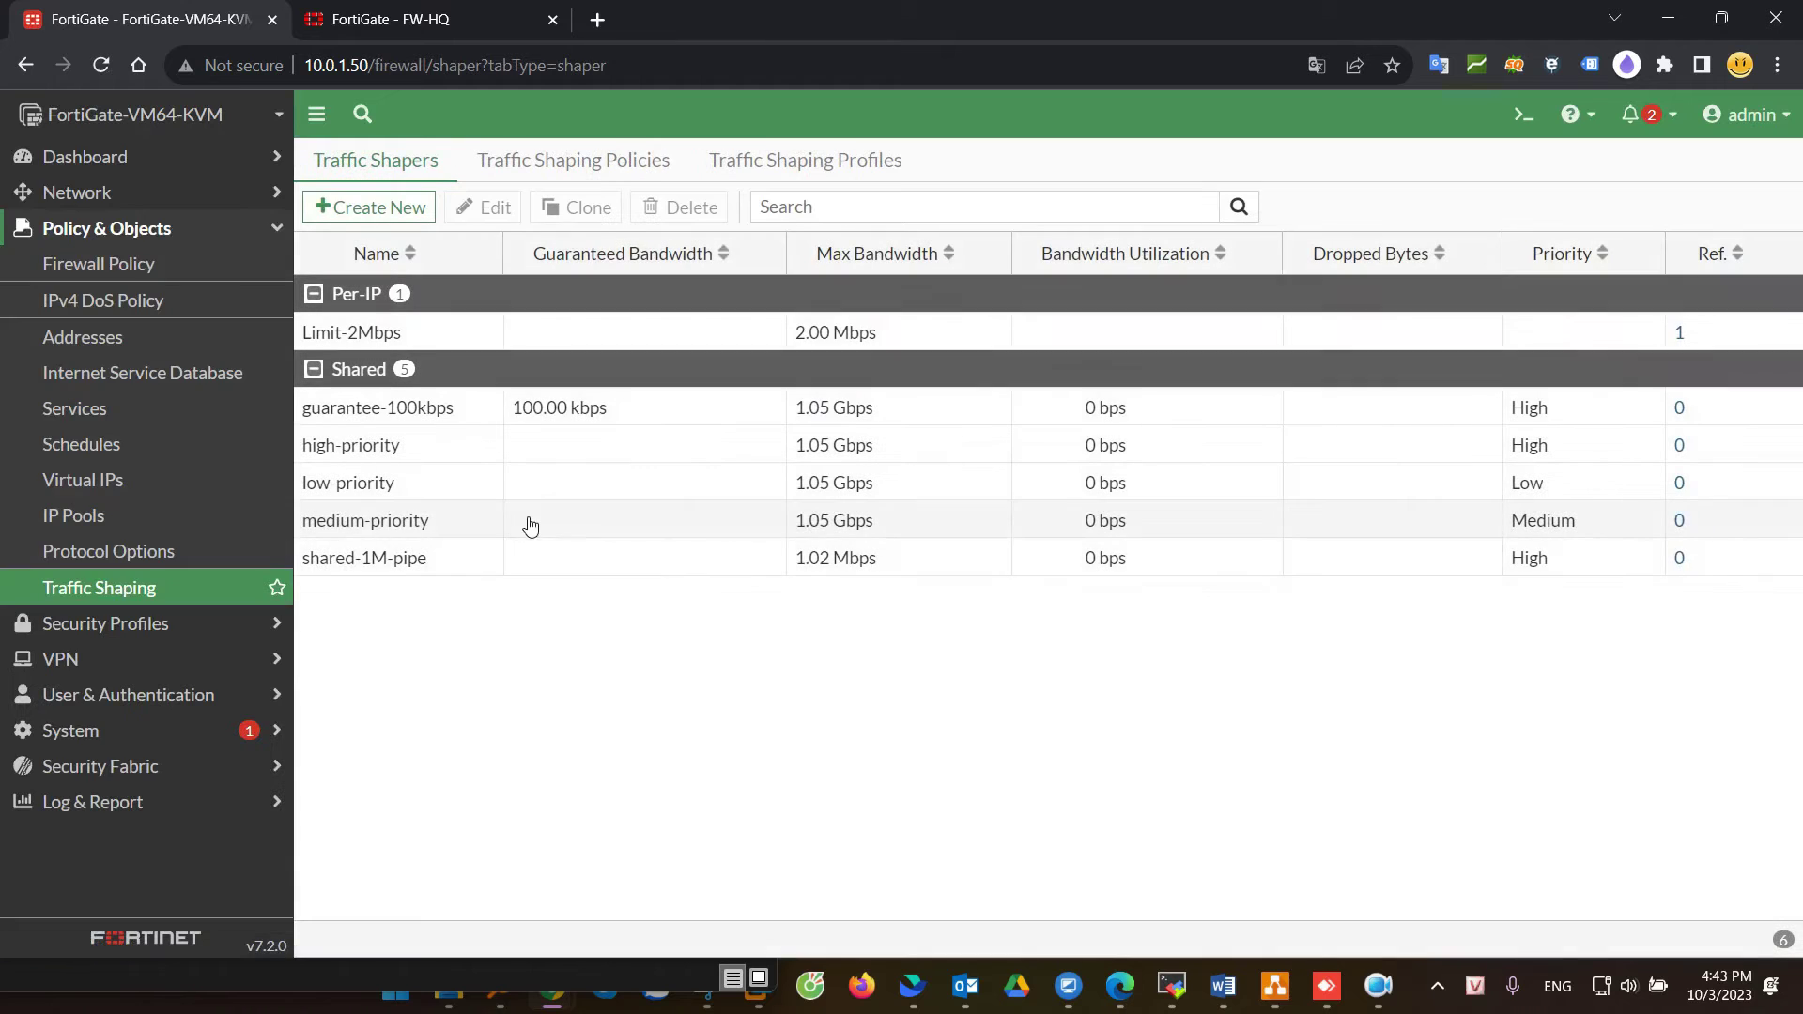
# Step: Examine the Traffic Shaping section of this FortiGate, comparing its shaping policies and shaping profiles pages
pyautogui.click(143, 598)
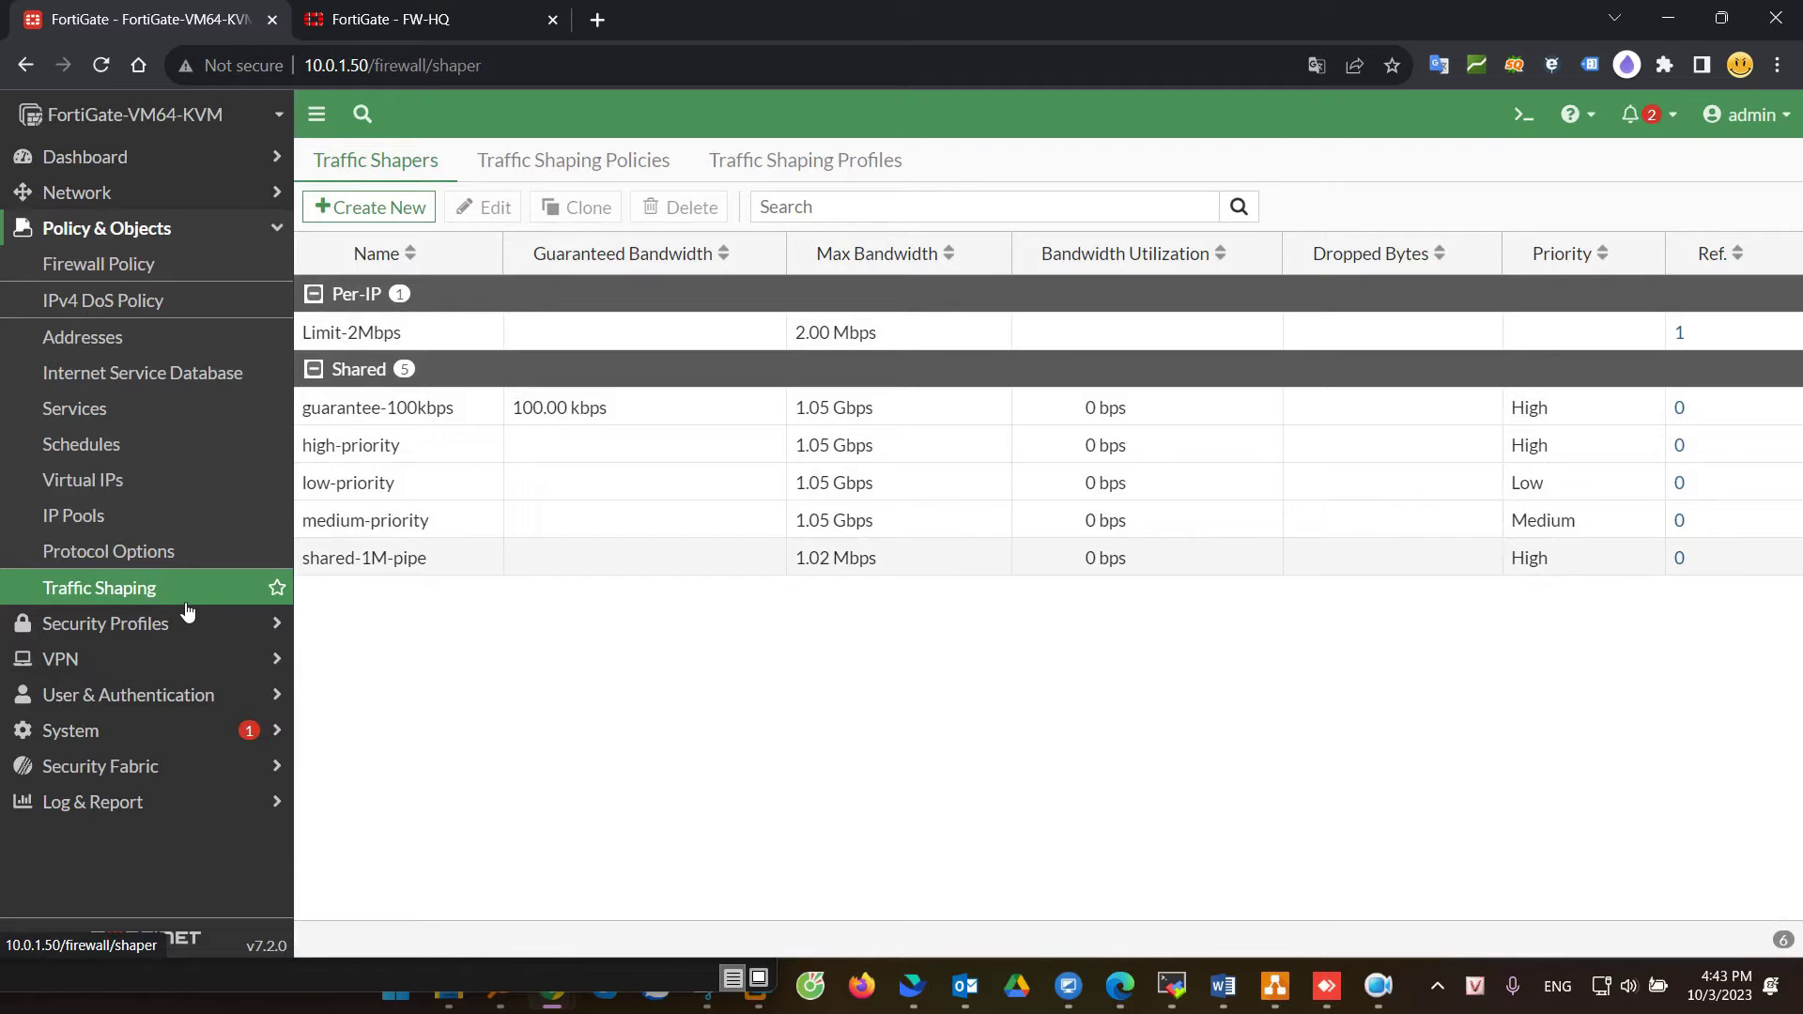
pyautogui.click(601, 165)
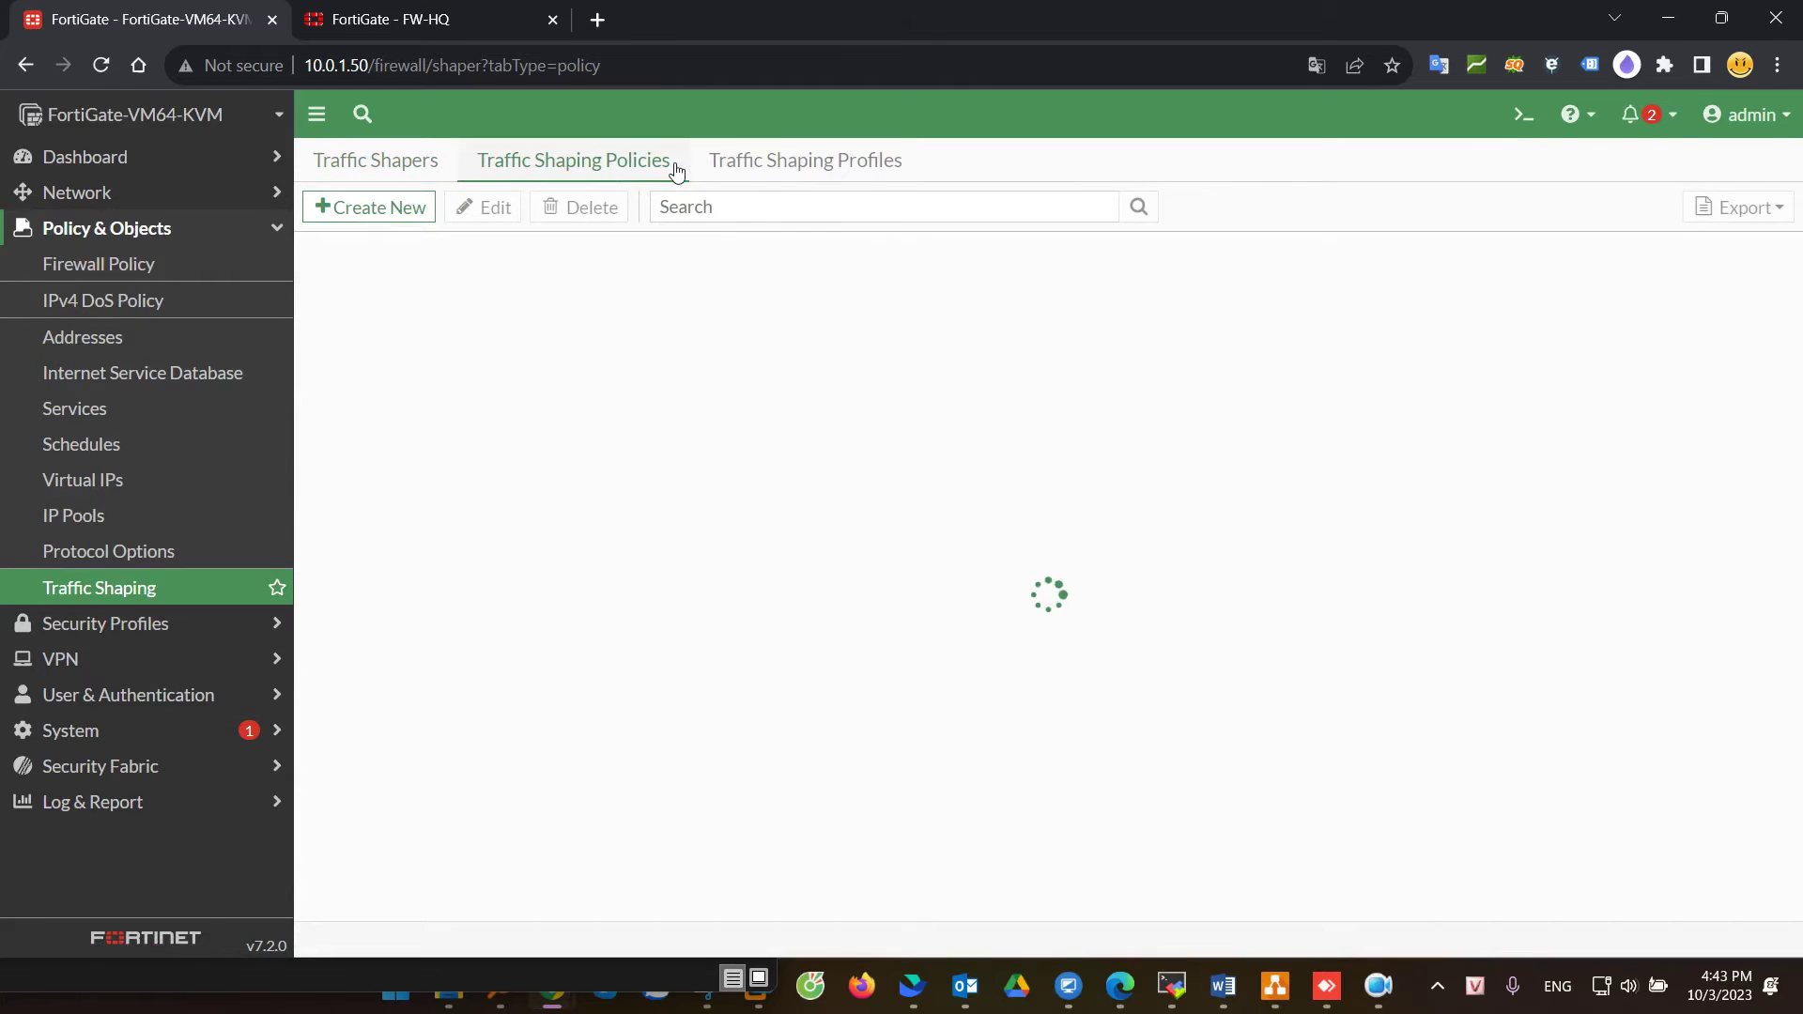
pyautogui.click(792, 168)
pyautogui.click(664, 169)
pyautogui.click(867, 176)
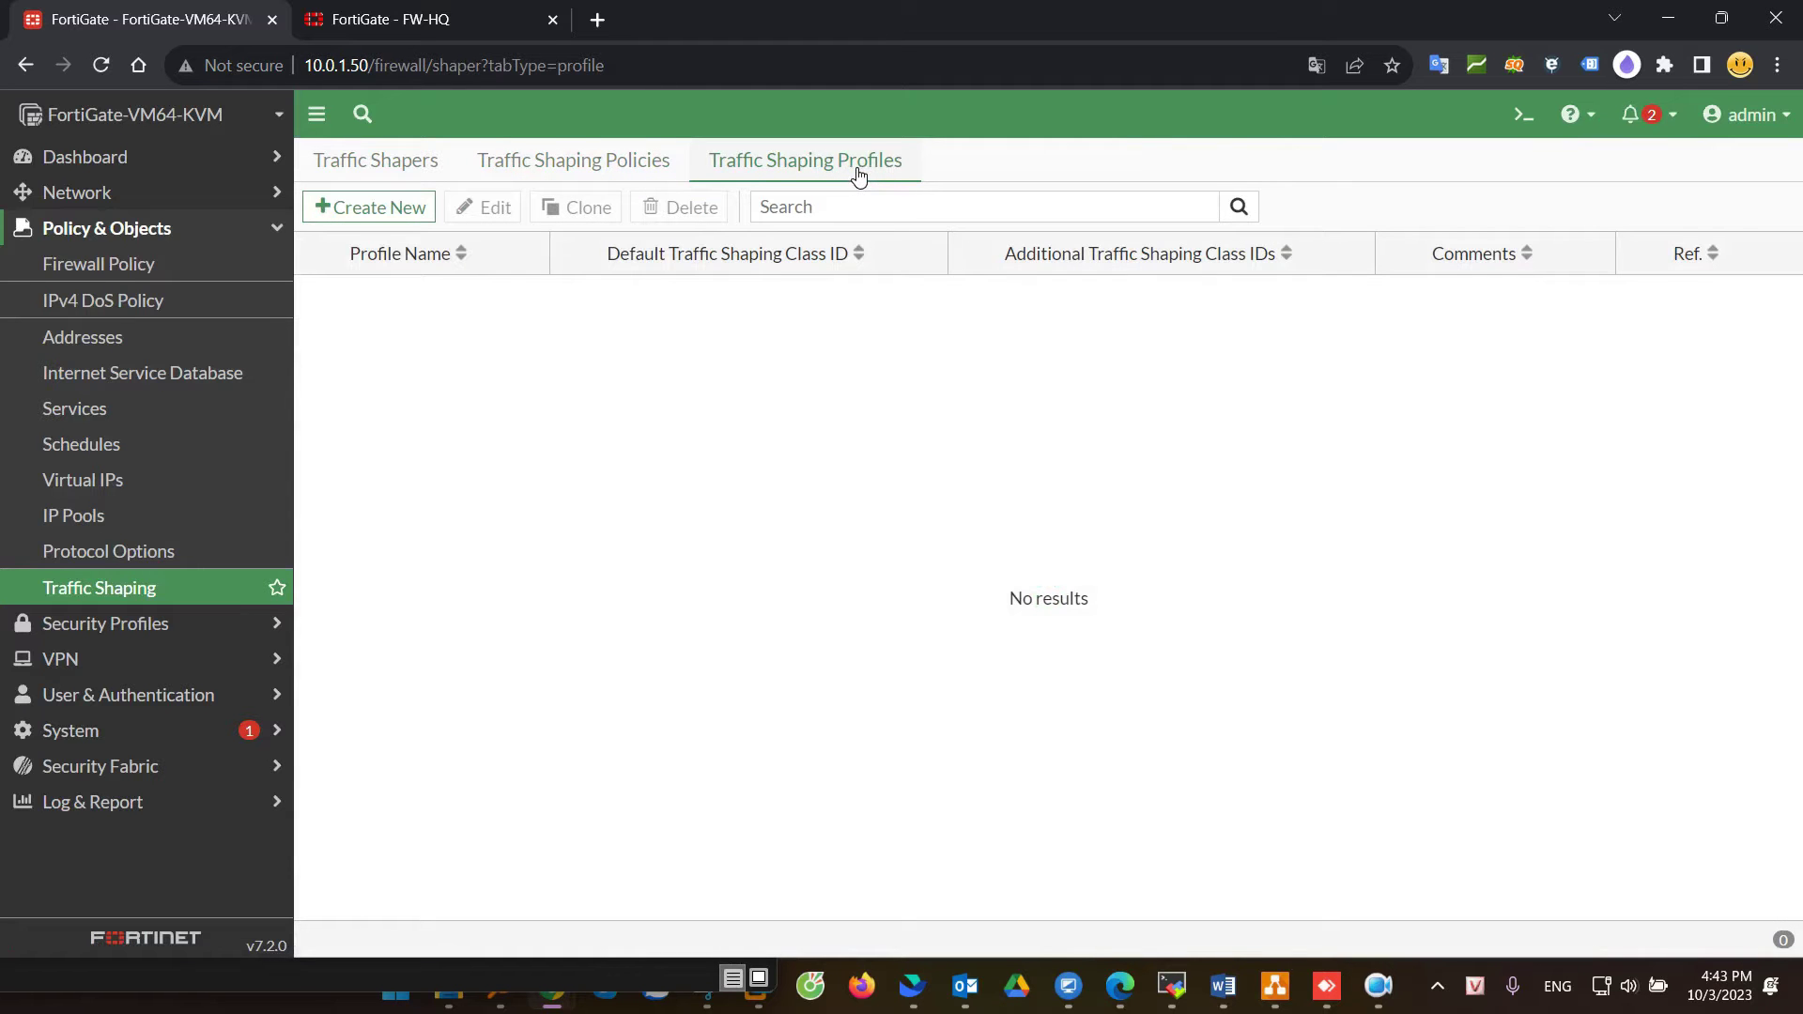
pyautogui.click(648, 171)
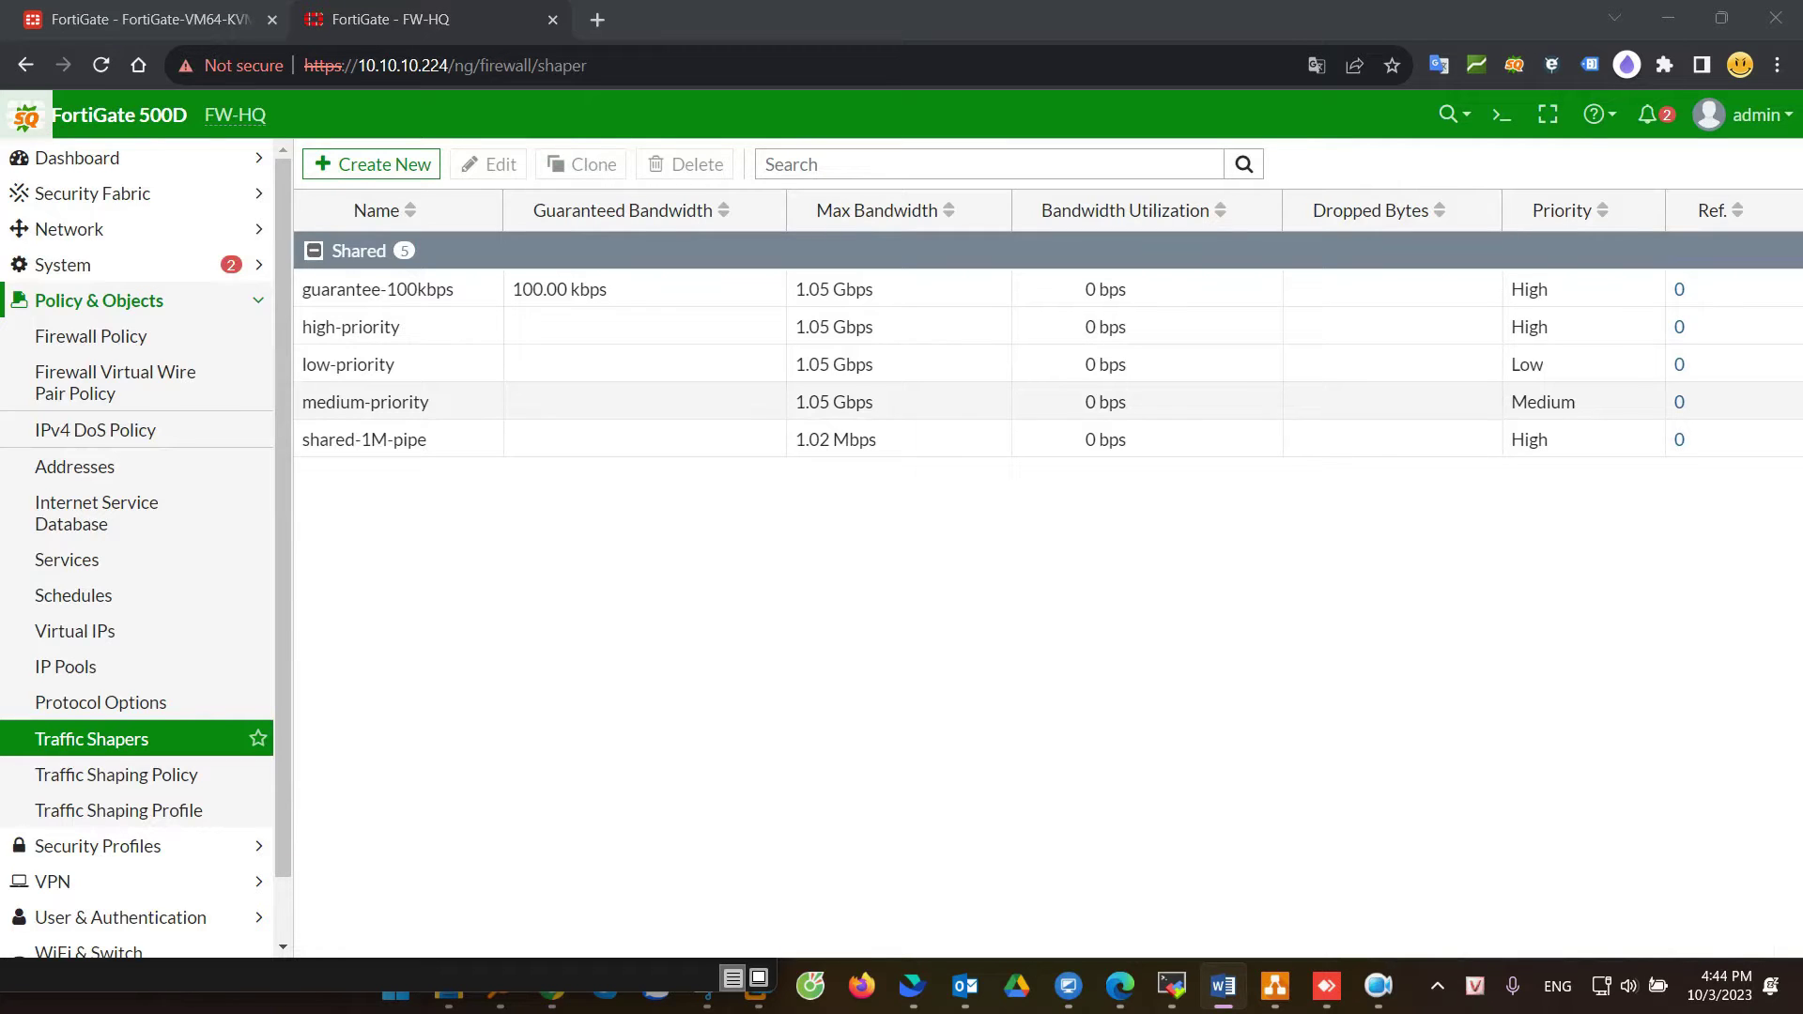
# Step: Return to FW-HQ and start a new address object in the firewall's address list
pyautogui.click(158, 303)
pyautogui.click(155, 308)
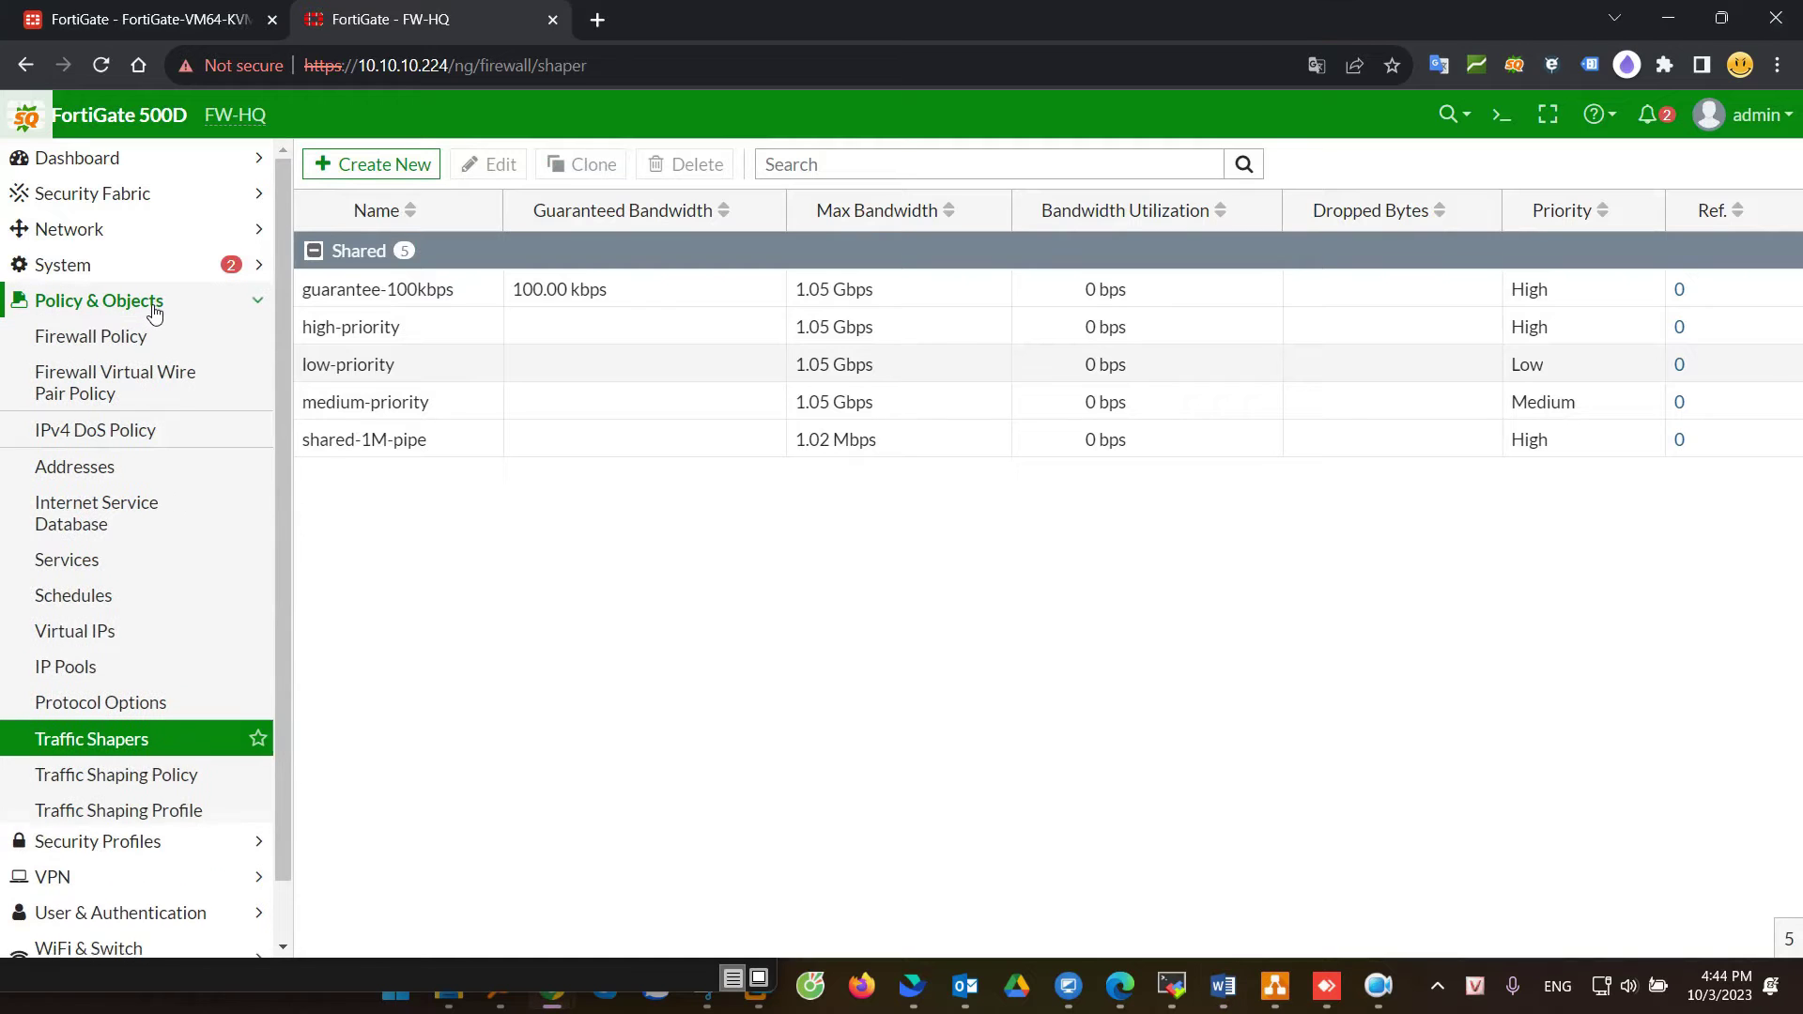
pyautogui.click(100, 478)
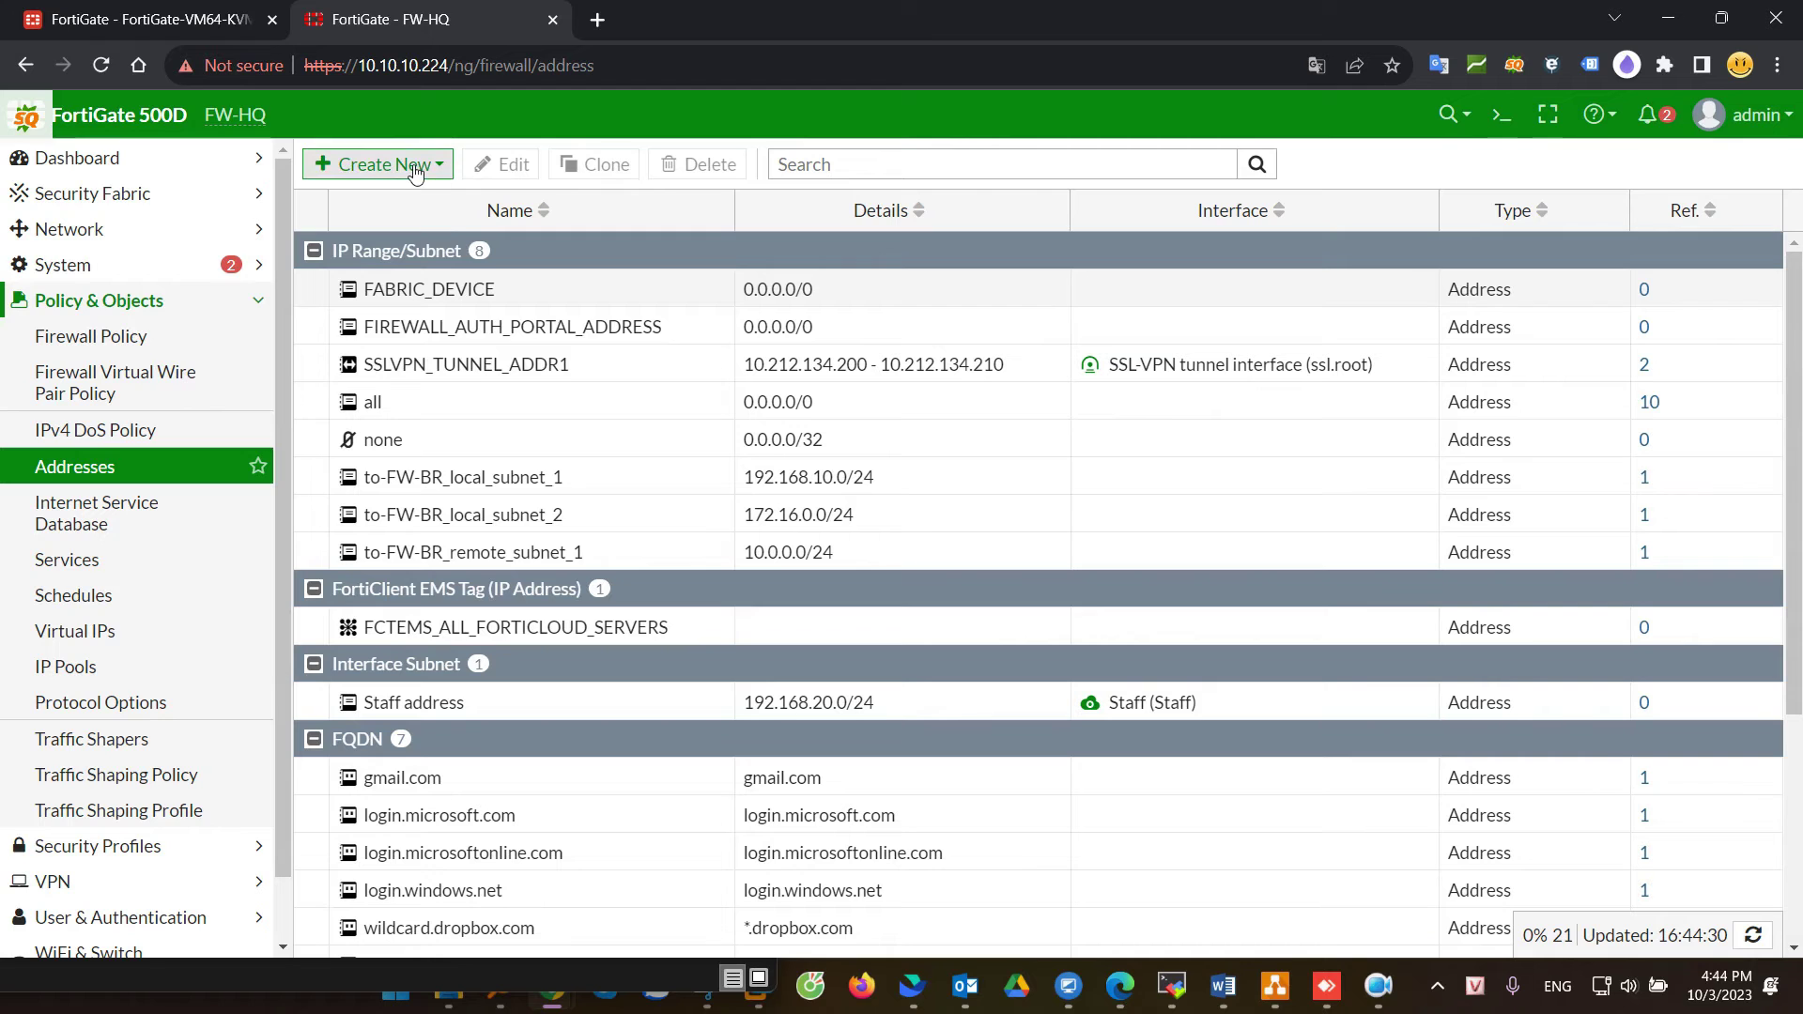
pyautogui.click(380, 165)
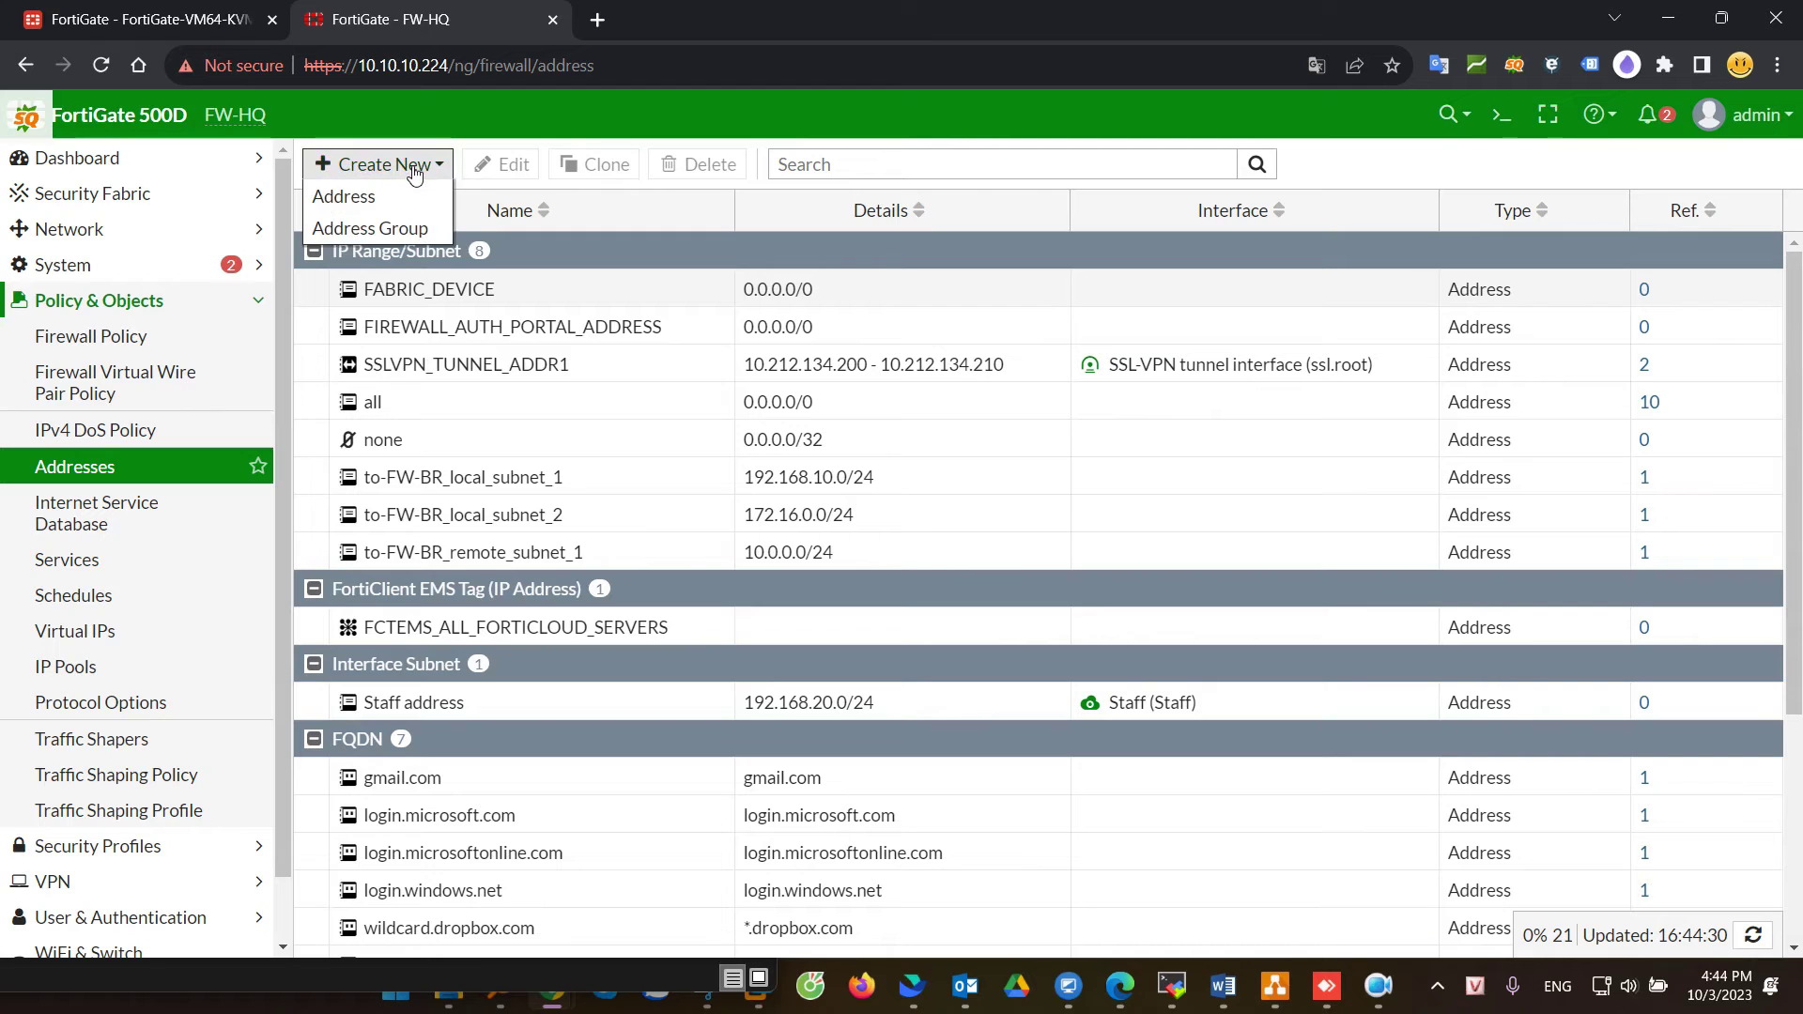
pyautogui.click(361, 201)
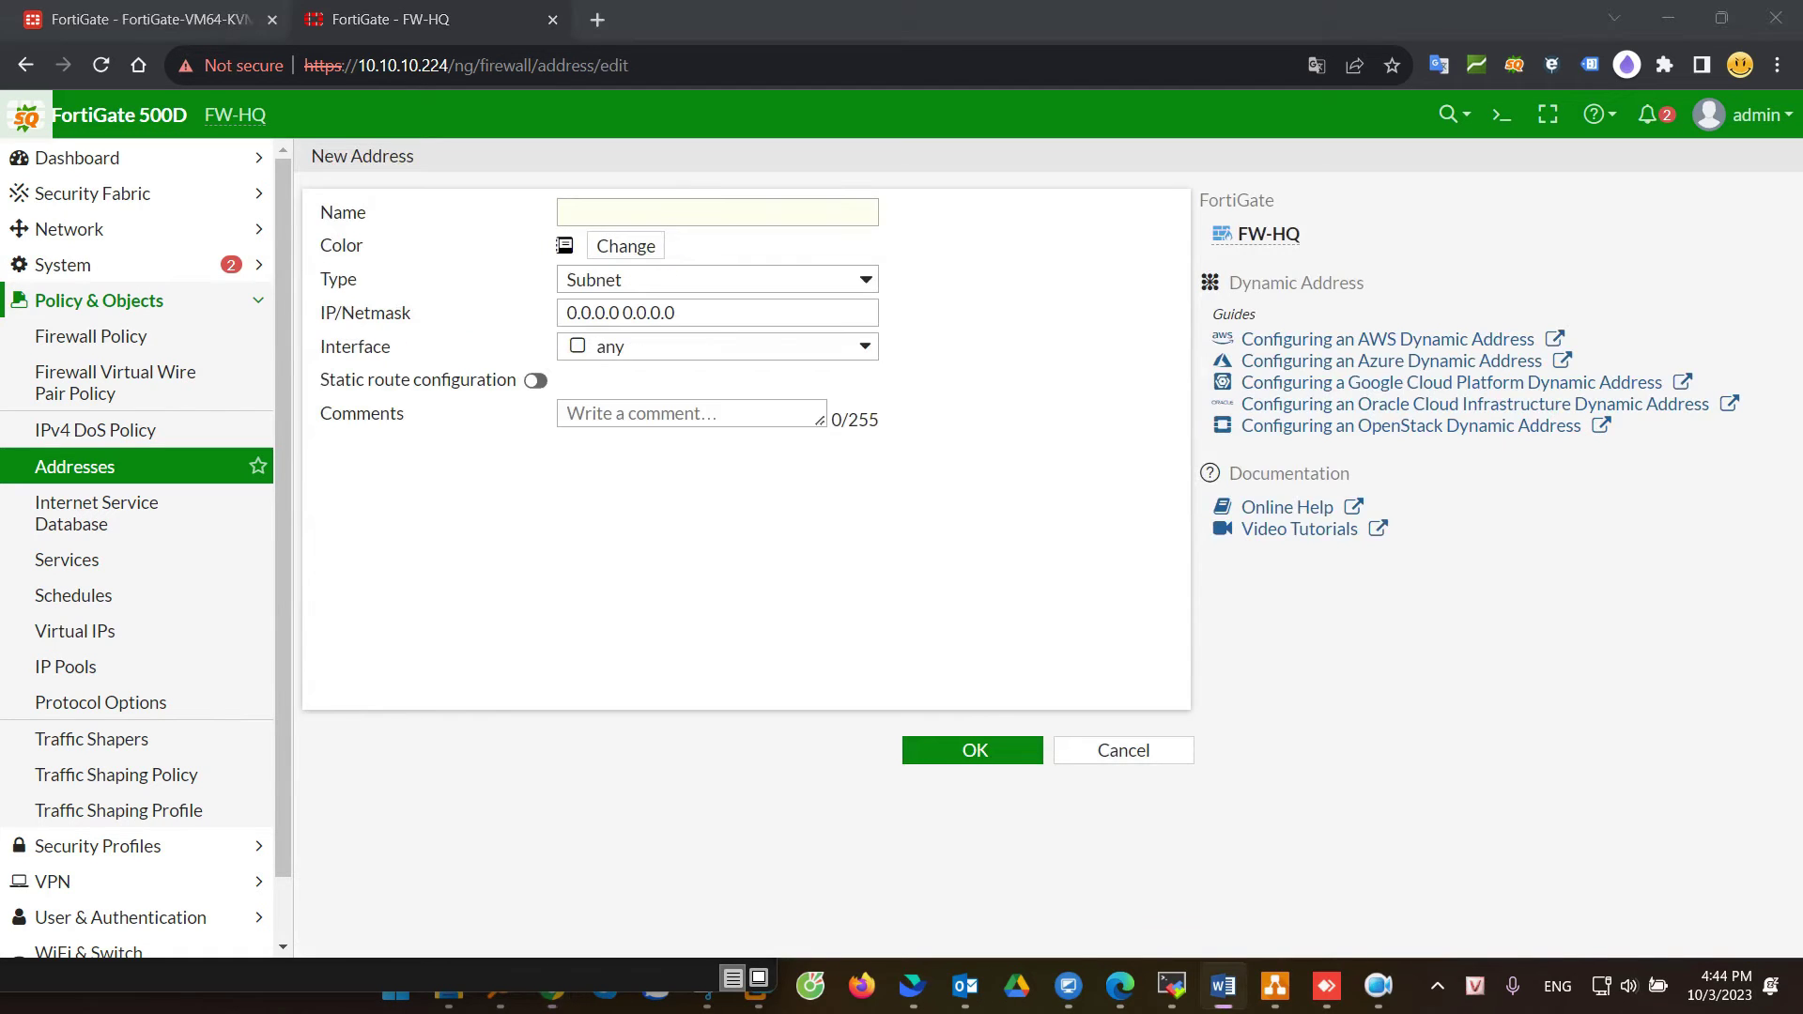
# Step: Review the available types for the new address, trying Subnet and IP Range
pyautogui.moveTo(324, 280); pyautogui.dragTo(373, 290)
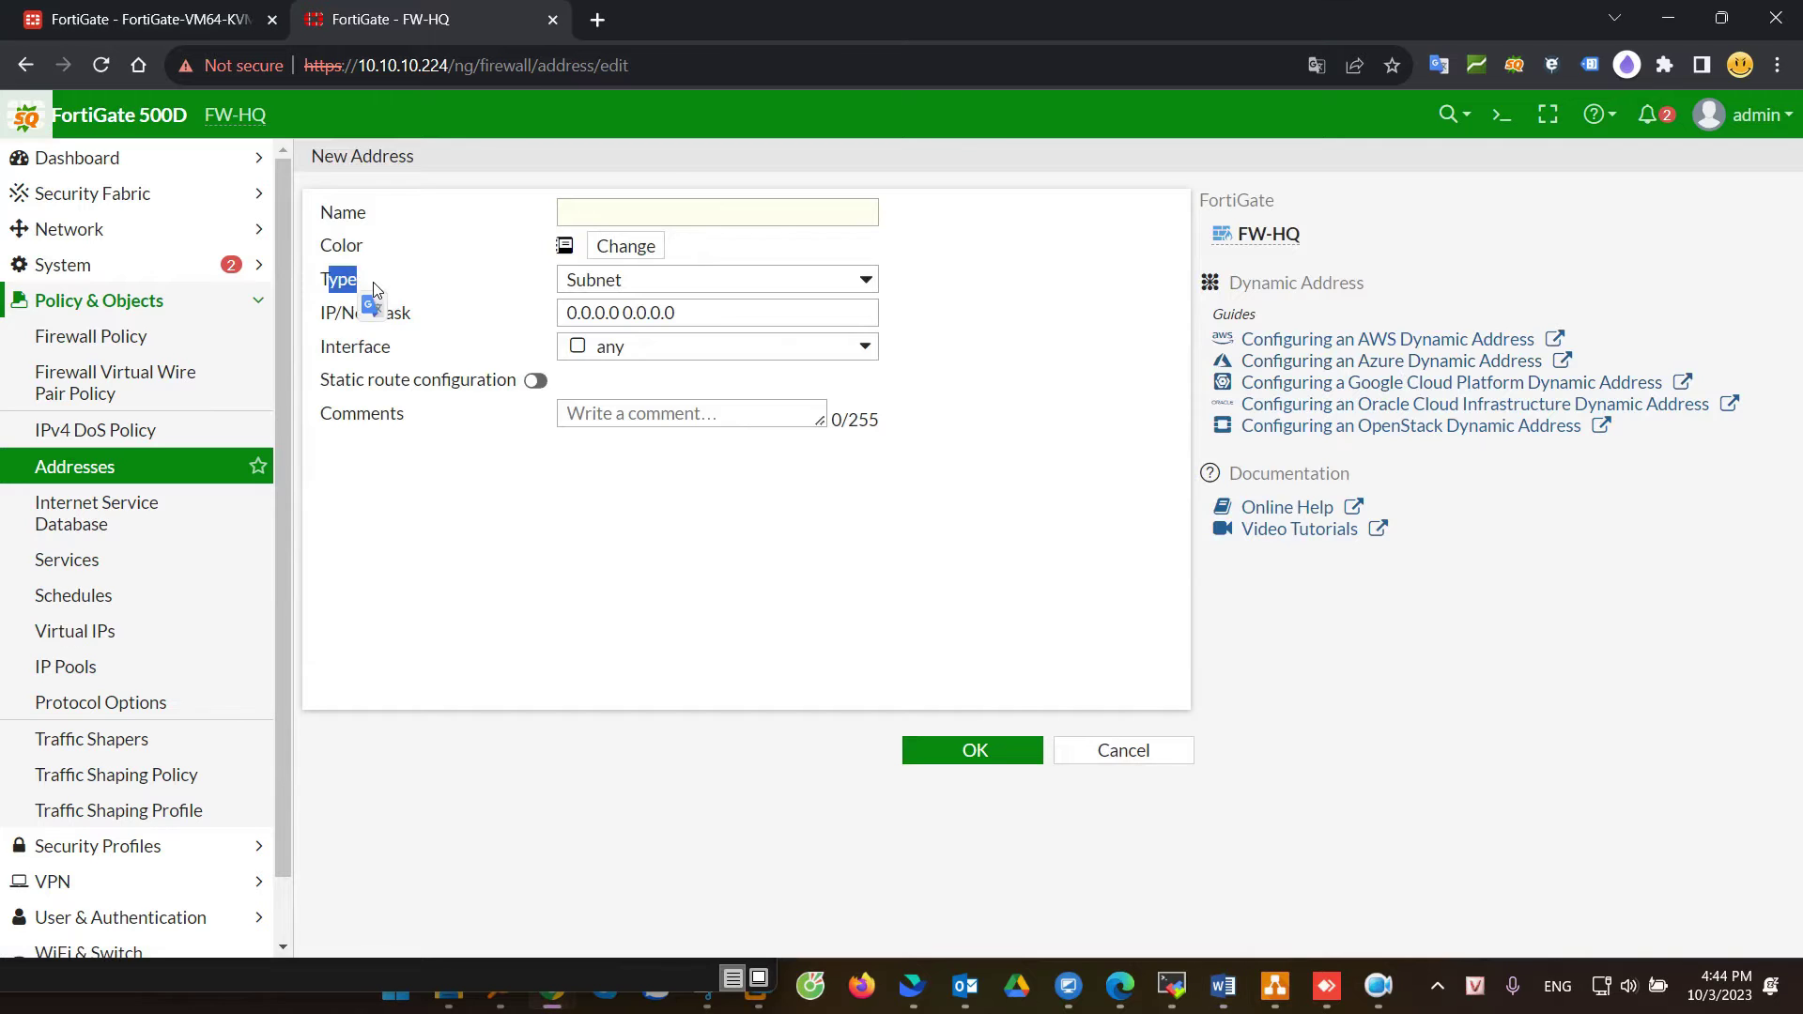
pyautogui.click(628, 297)
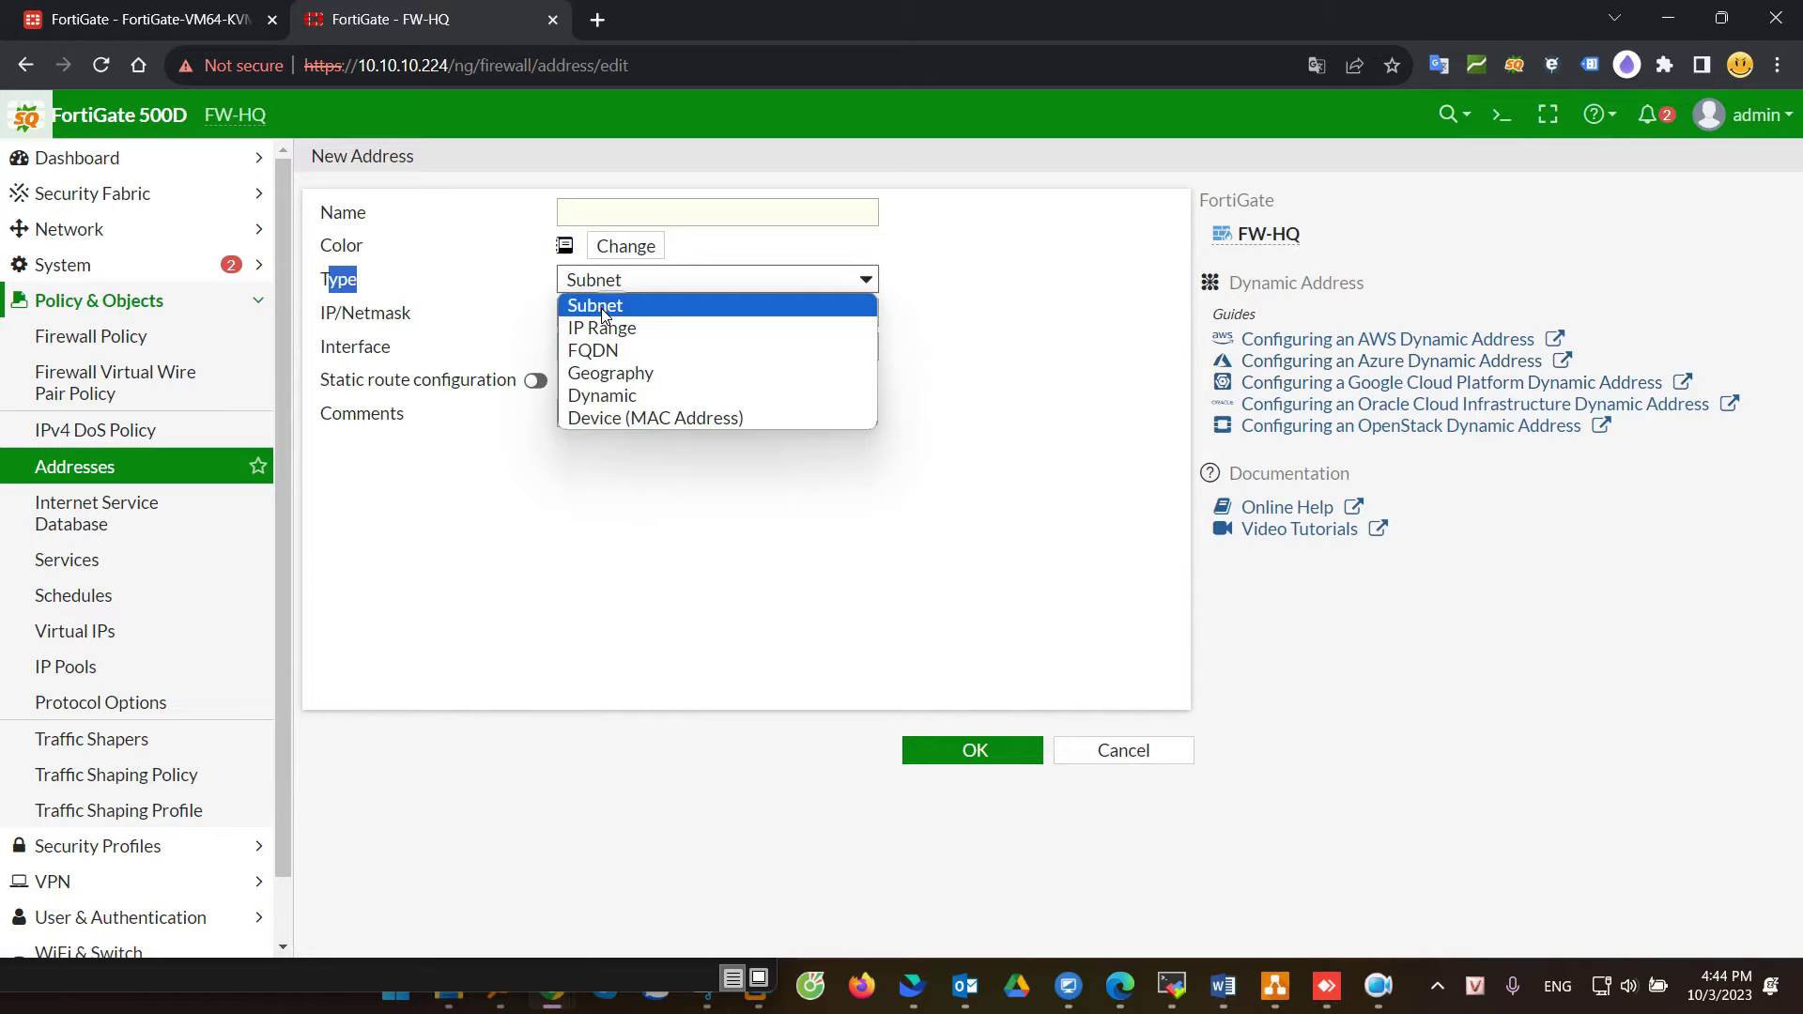
pyautogui.click(602, 314)
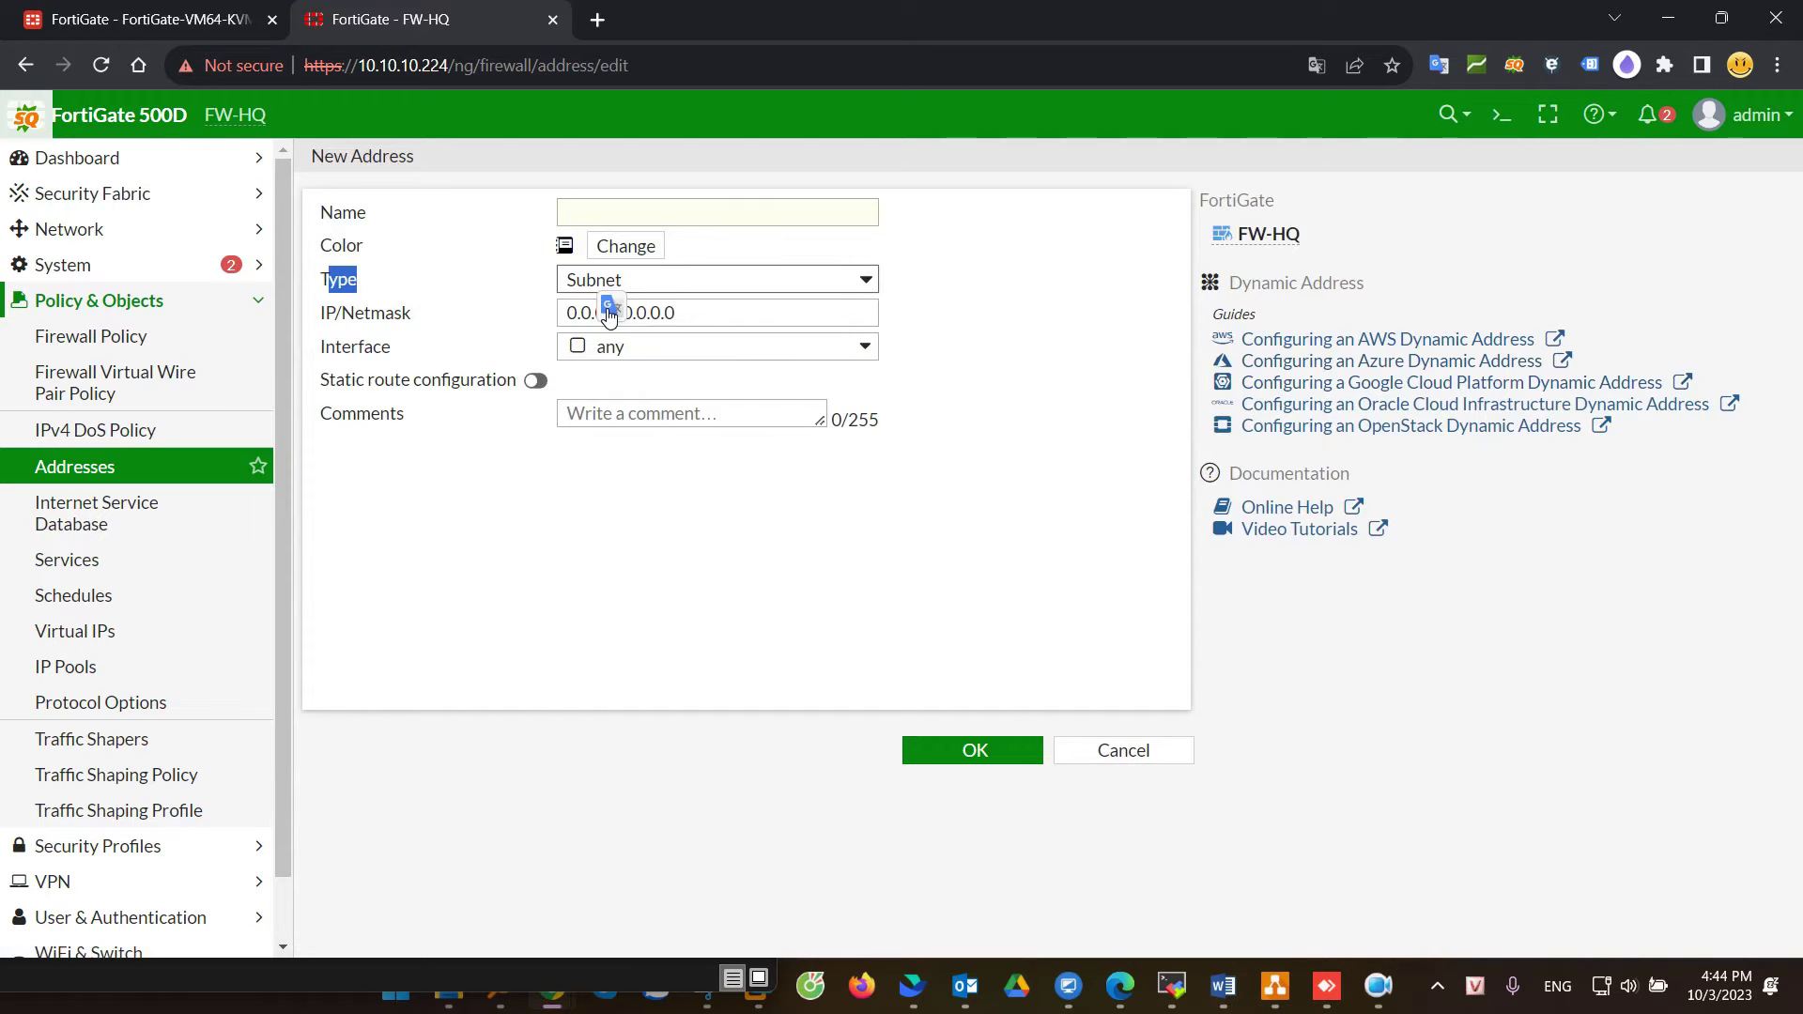
pyautogui.click(655, 285)
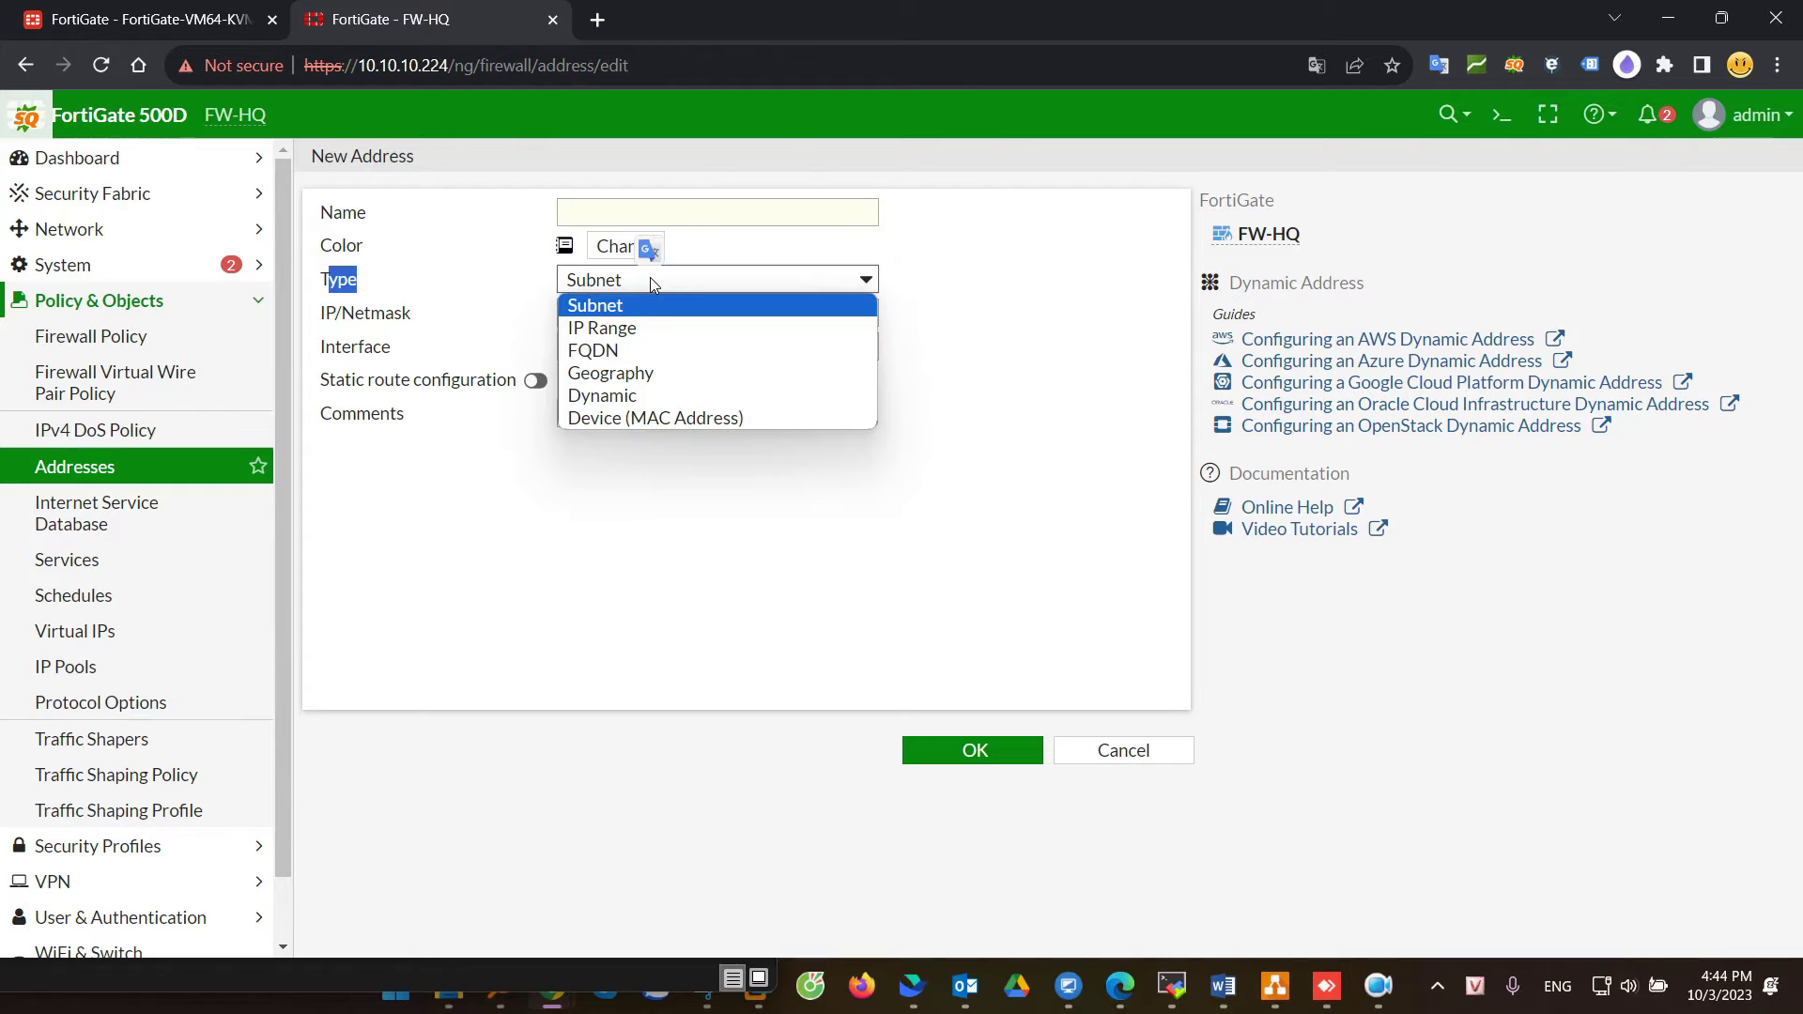
pyautogui.click(620, 327)
pyautogui.click(599, 313)
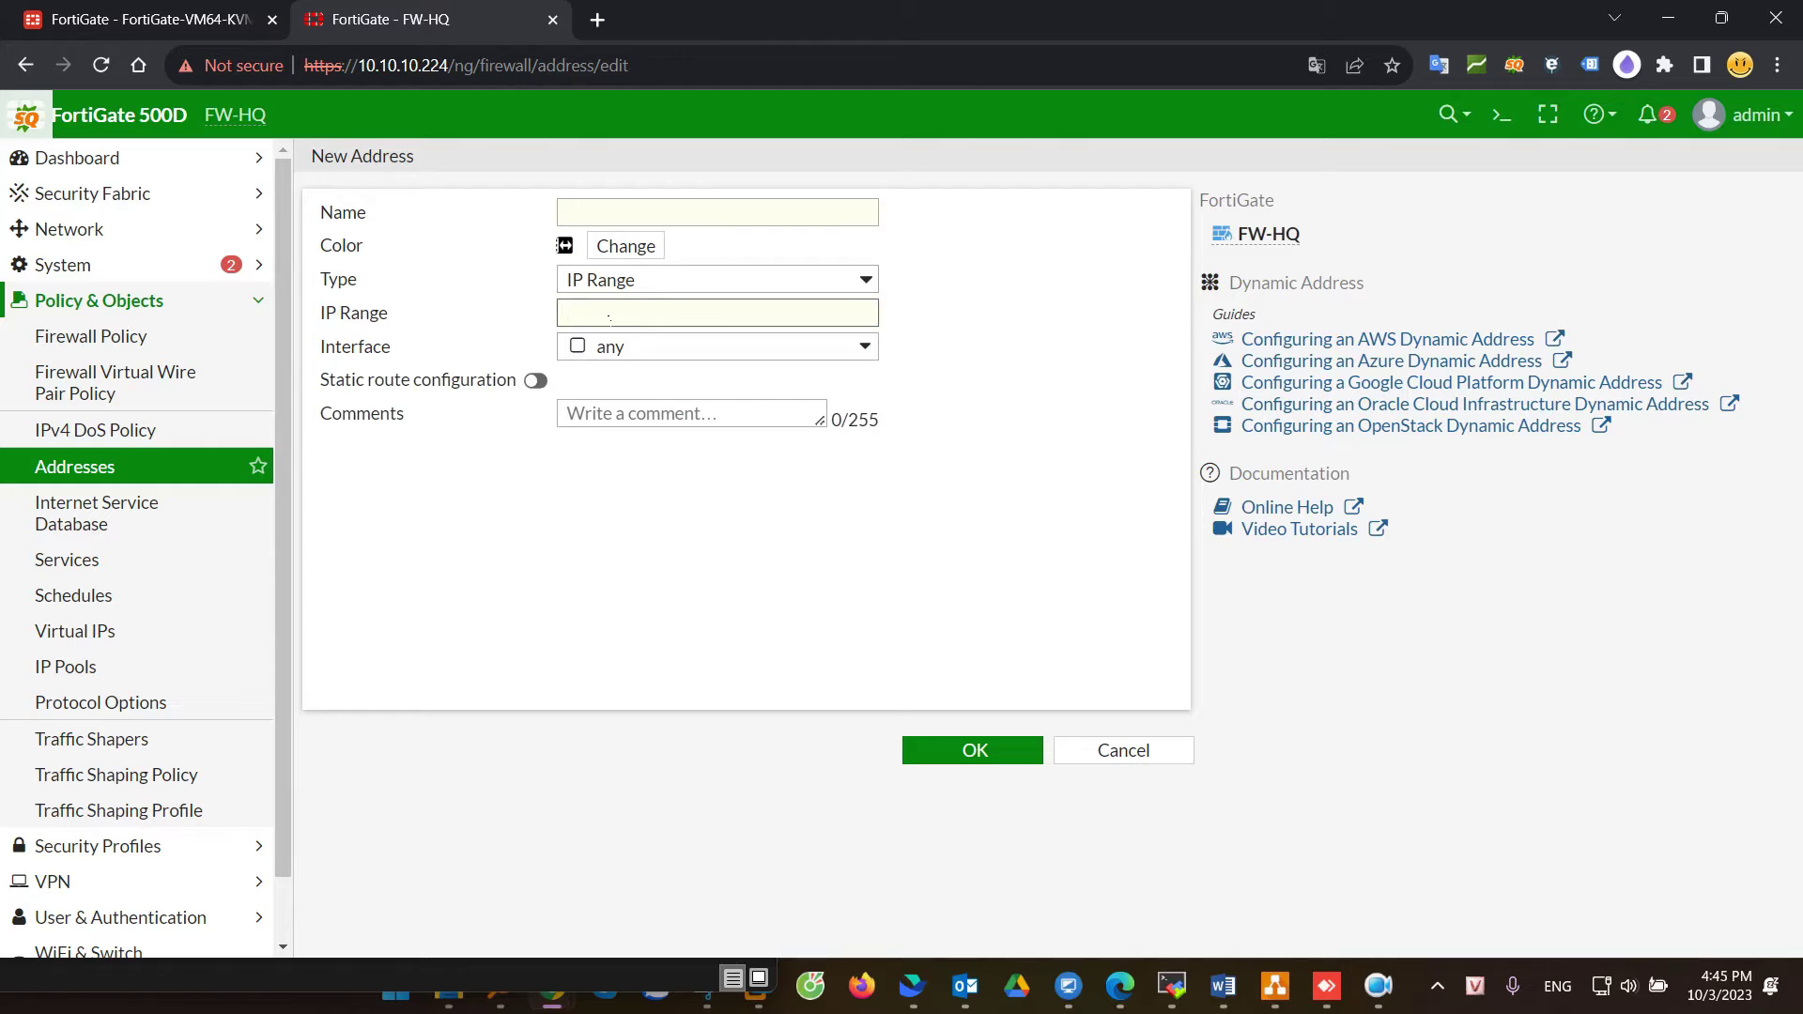
# Step: Set the new address's type to FQDN and enter cnttshop.vn as its domain
pyautogui.click(602, 287)
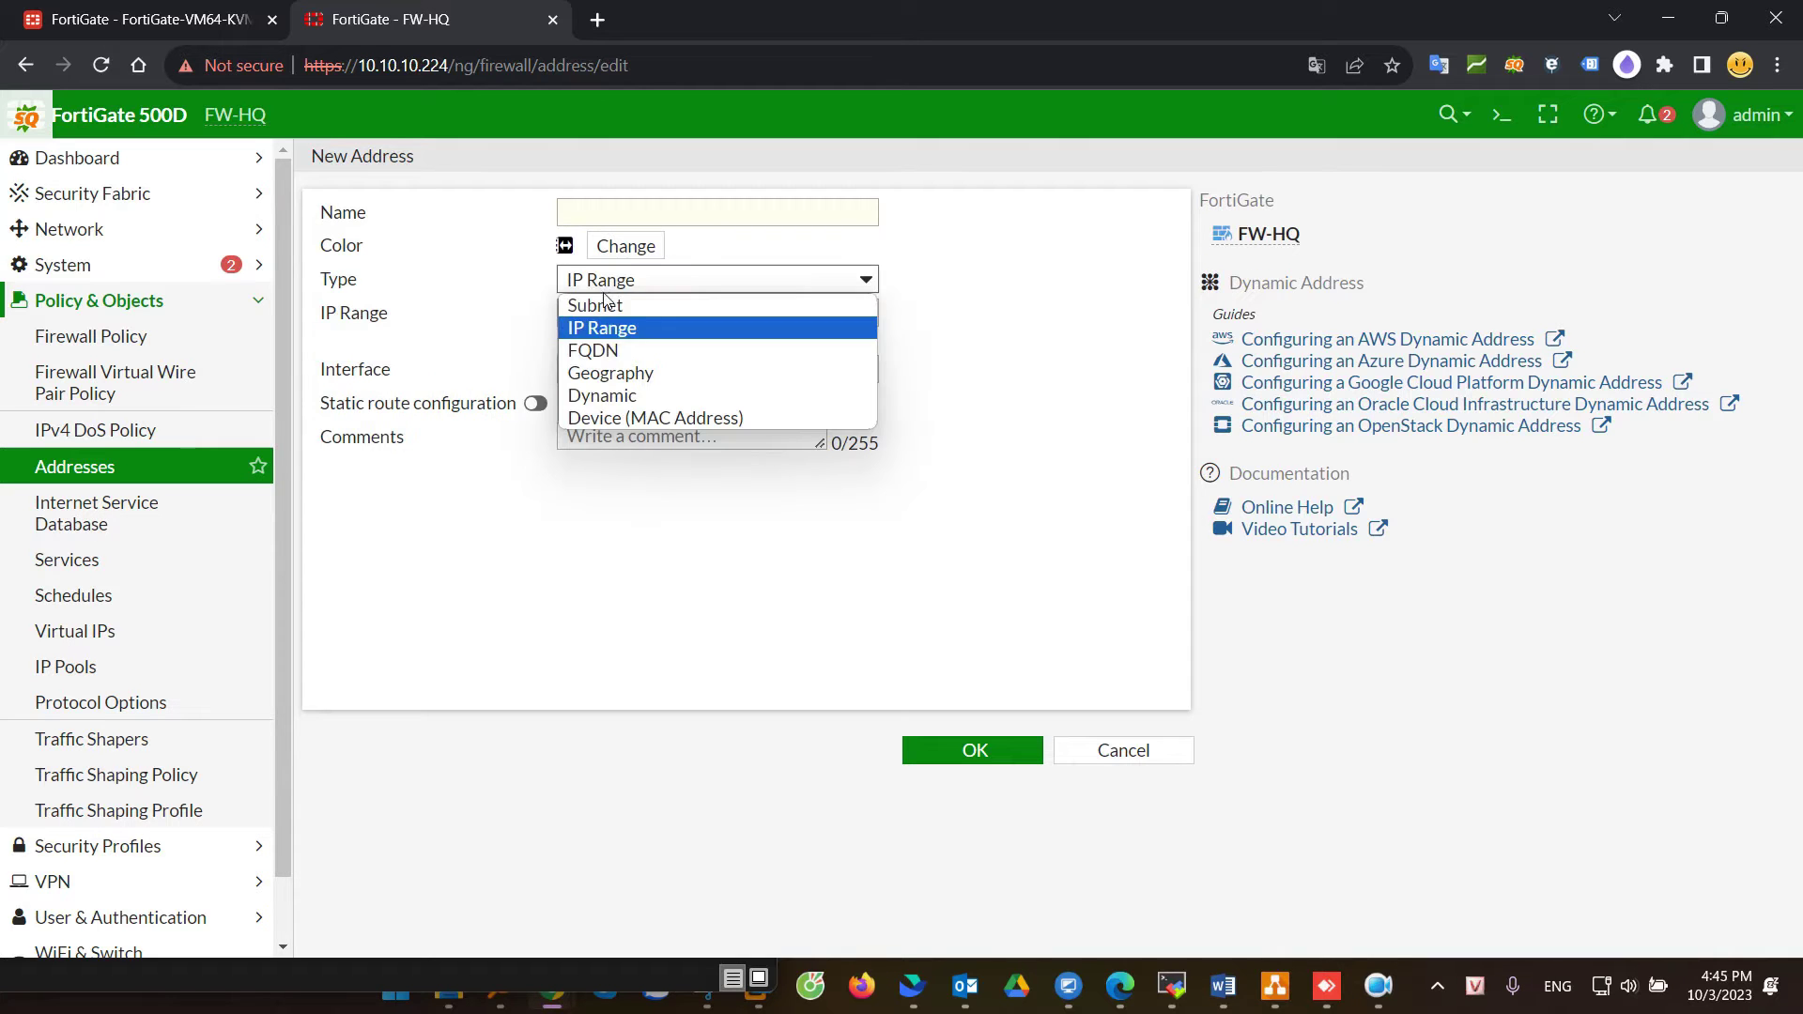
pyautogui.click(602, 350)
pyautogui.click(601, 319)
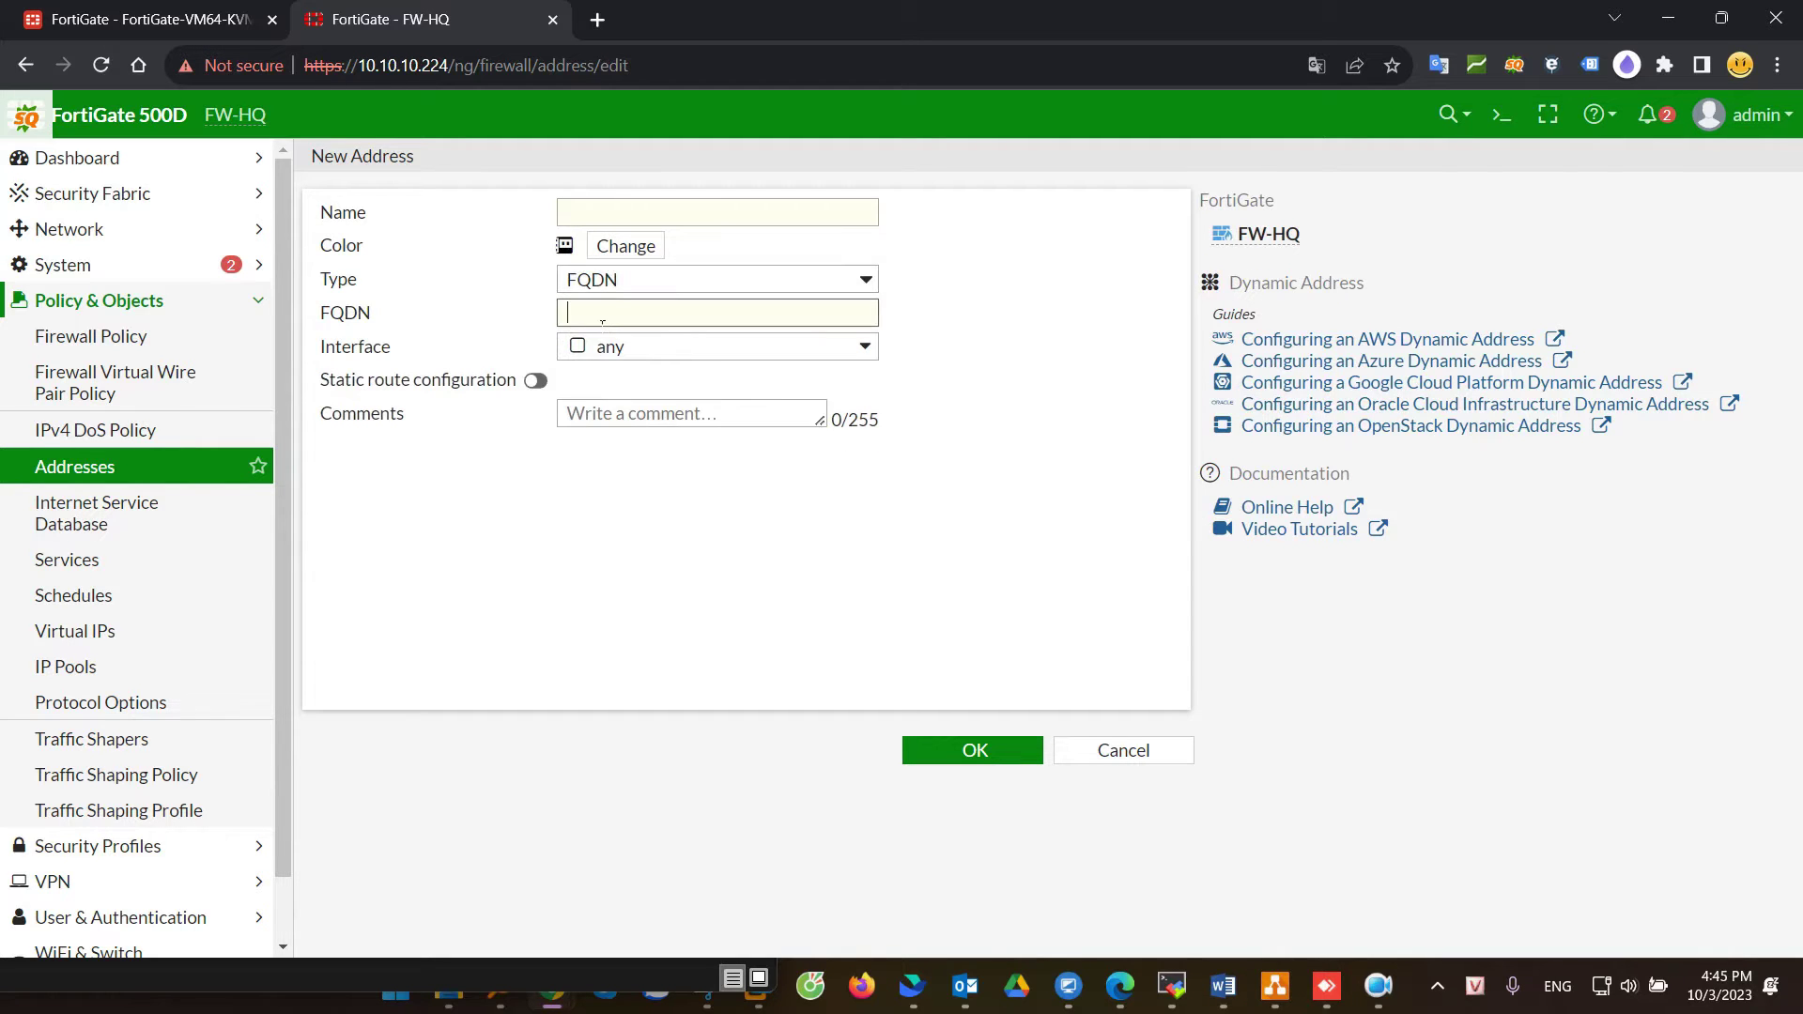
pyautogui.write('cnttshop.vn')
pyautogui.moveTo(677, 323); pyautogui.dragTo(516, 327)
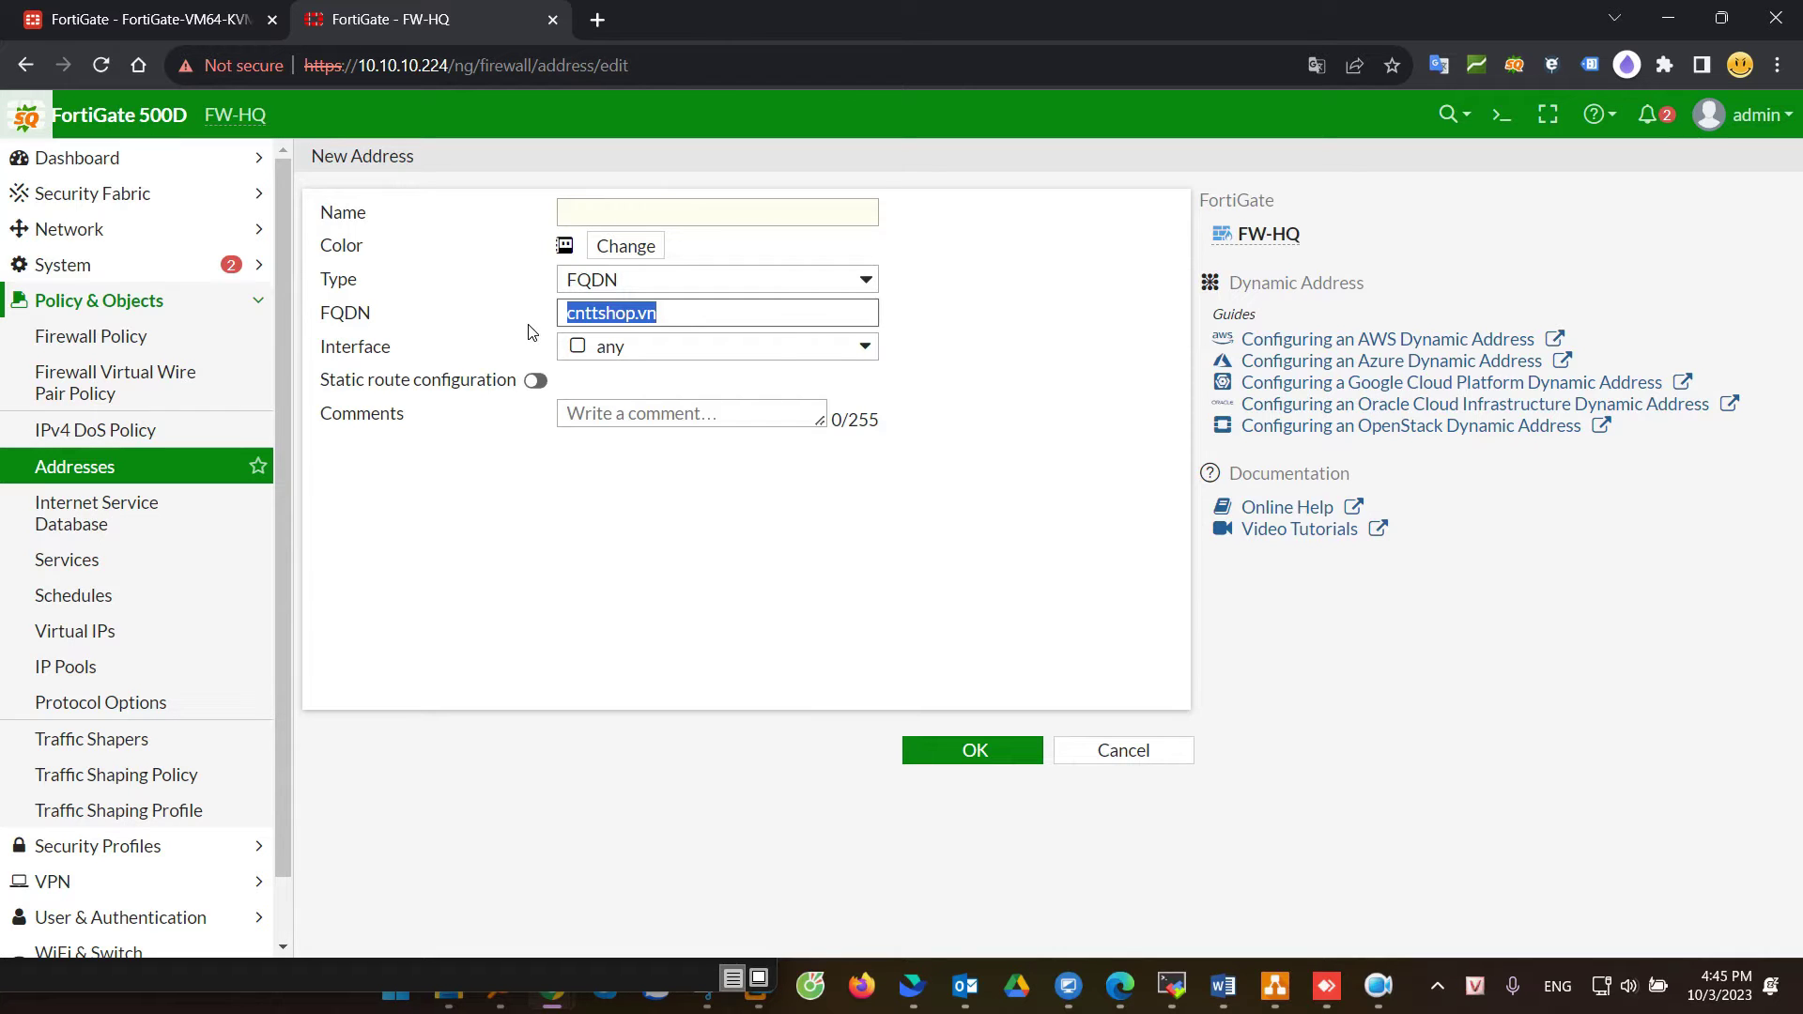
# Step: Set the new address's type to Geography and choose Vietnam as the country/region
pyautogui.click(635, 286)
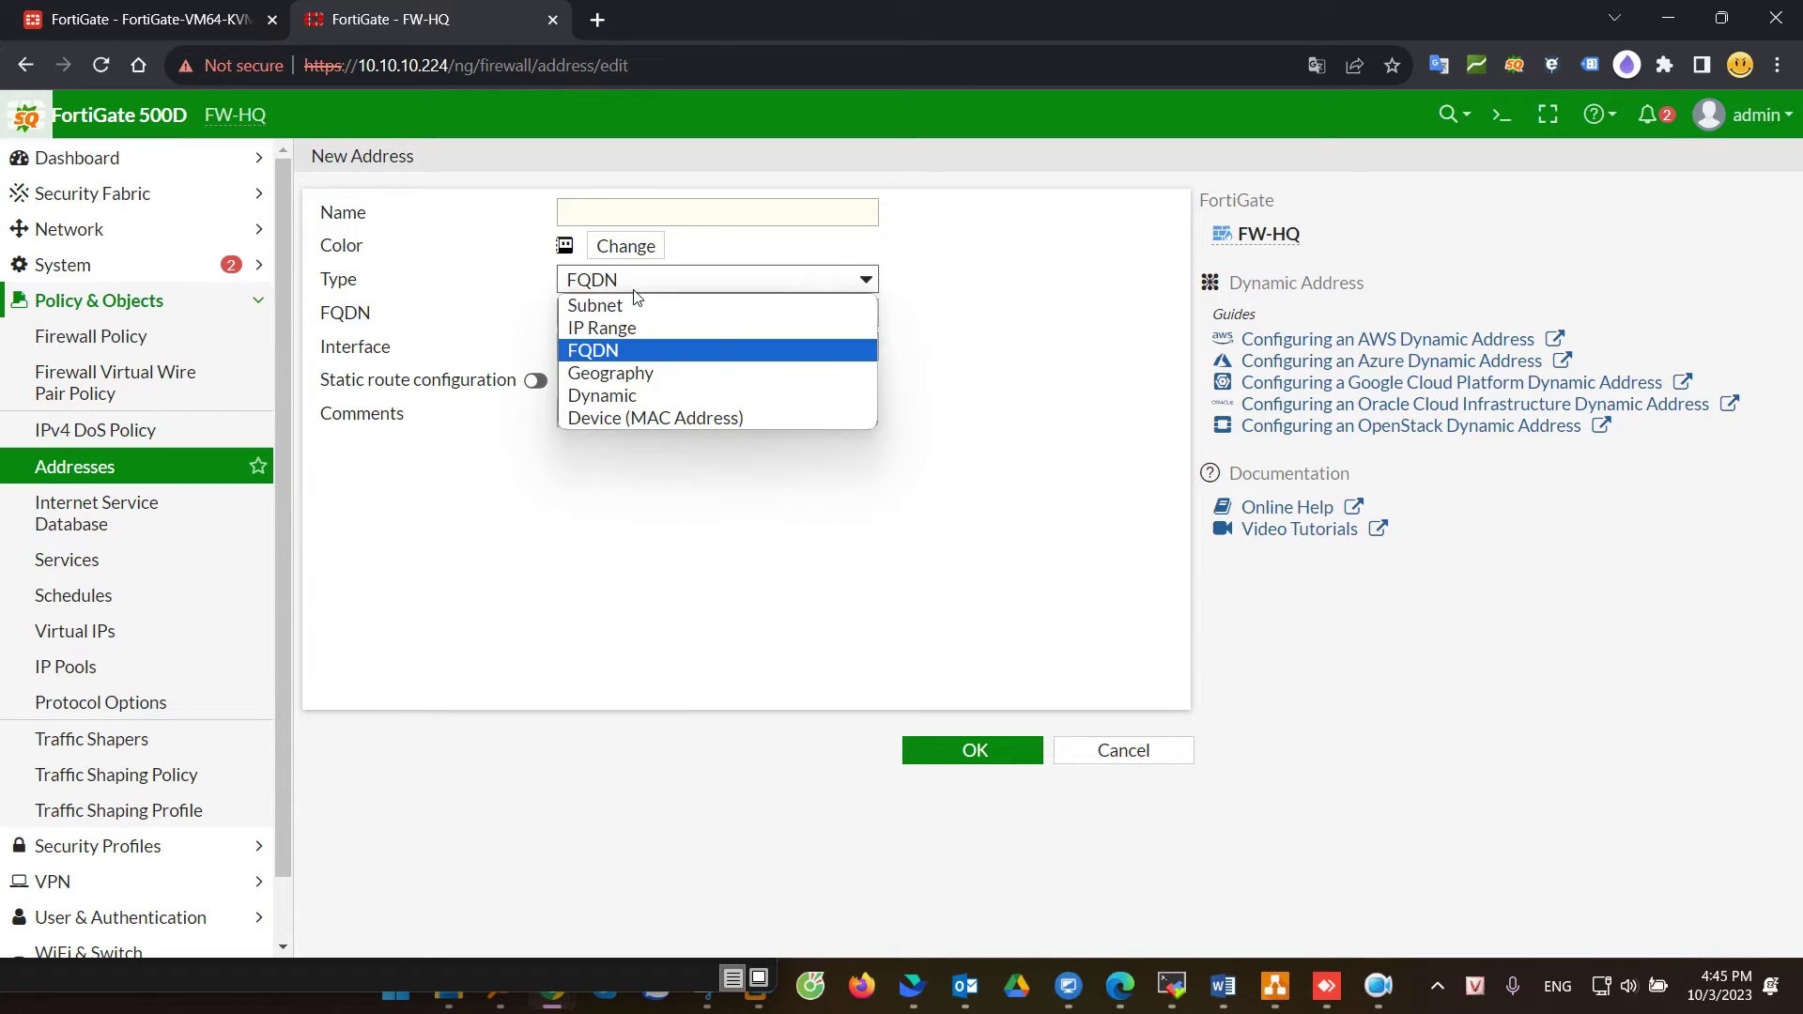
pyautogui.click(629, 374)
pyautogui.click(529, 313)
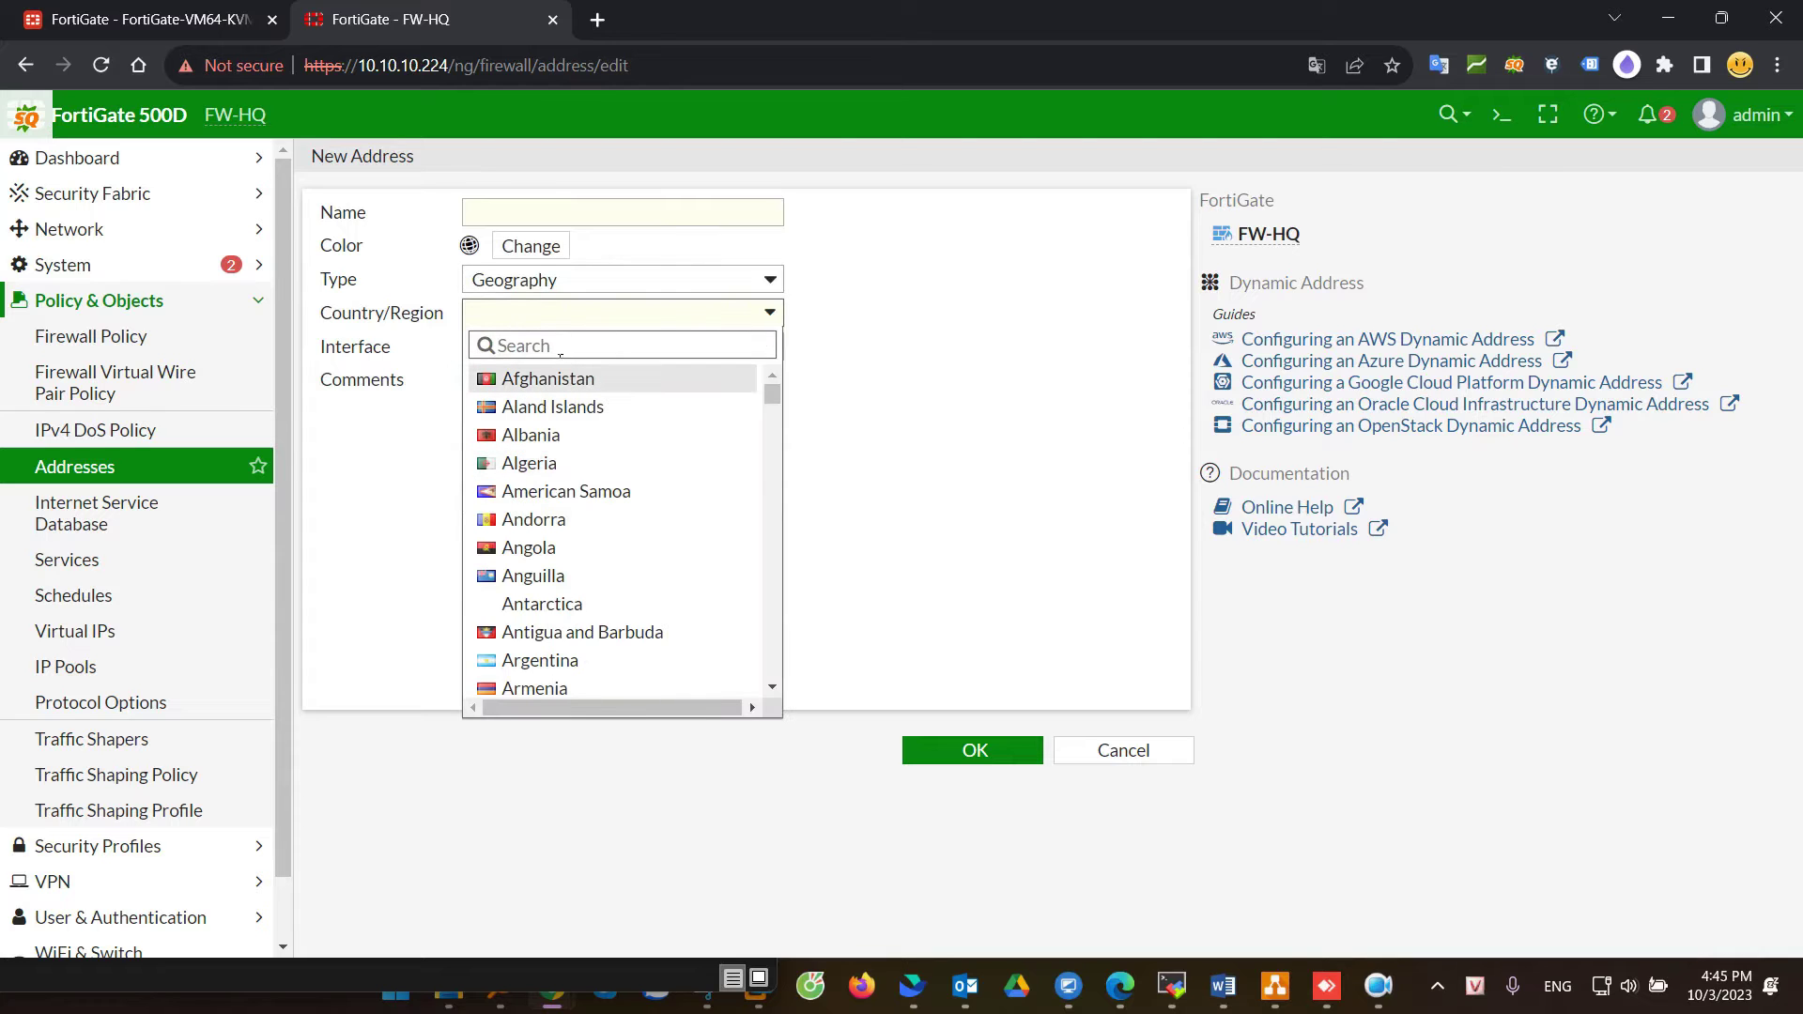
pyautogui.write('viet')
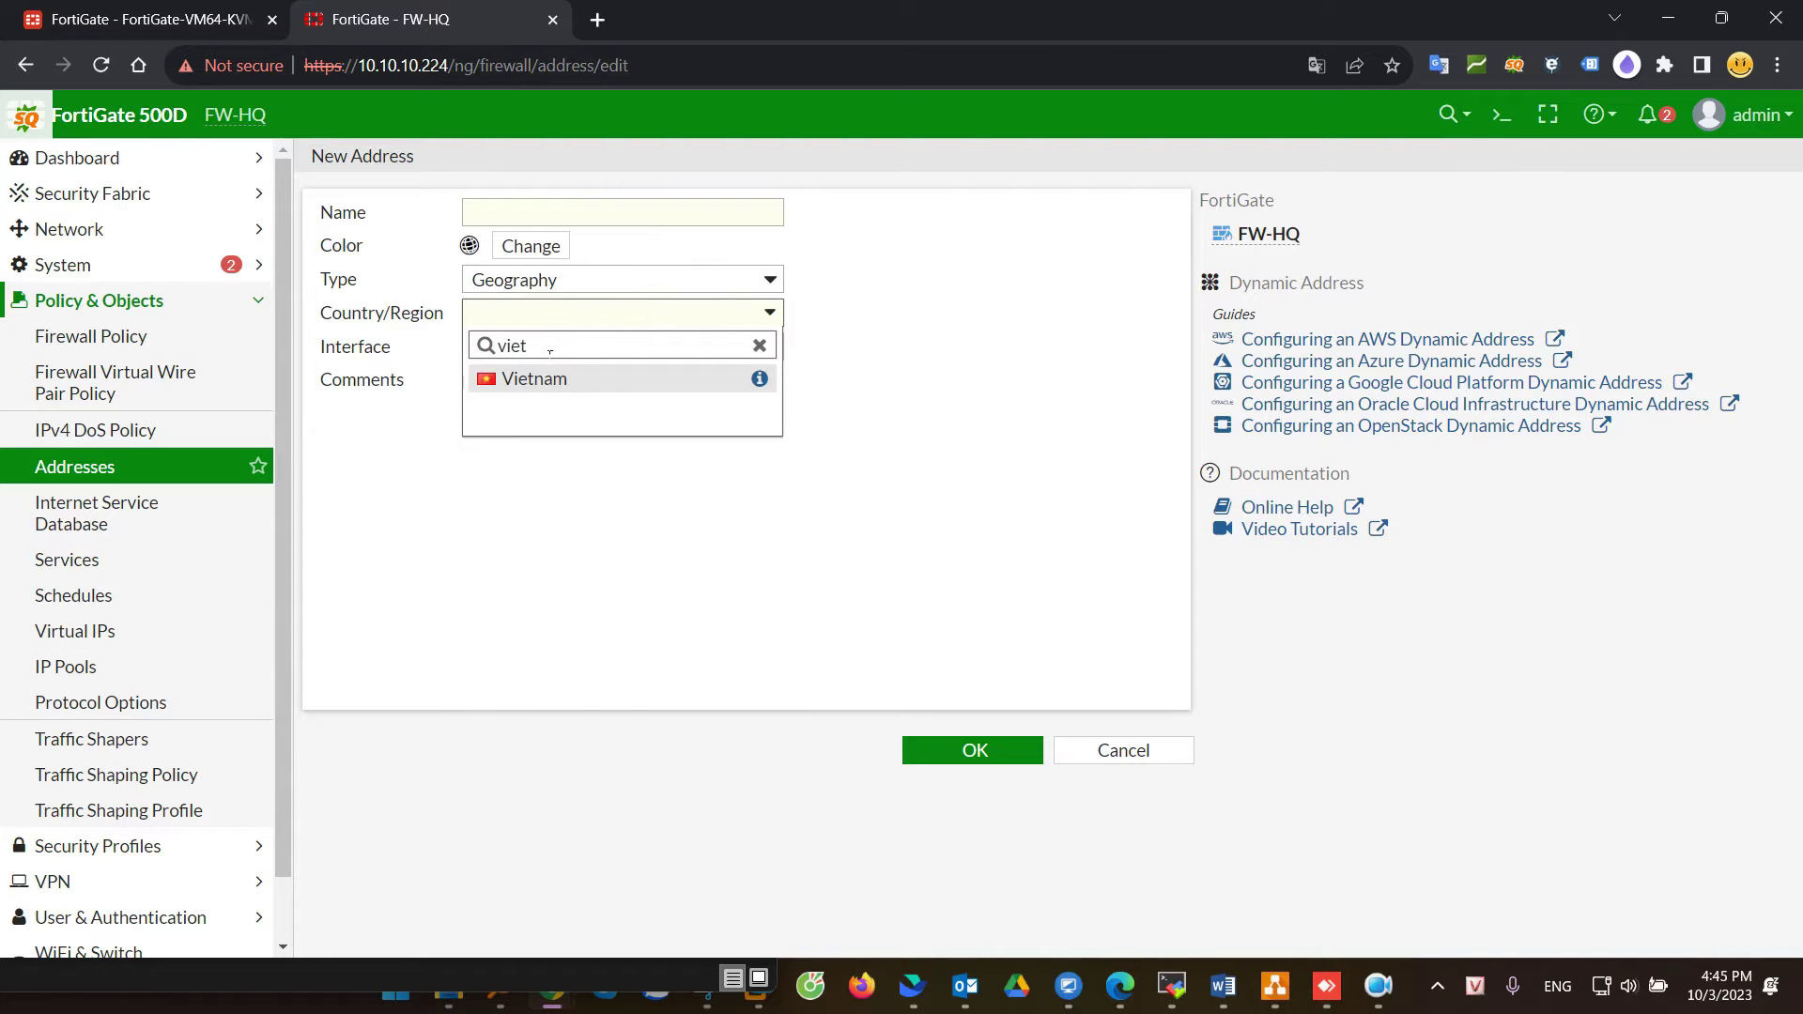
pyautogui.click(550, 383)
# Step: Set the new address's type to Dynamic and inspect its sub type setting
pyautogui.click(560, 287)
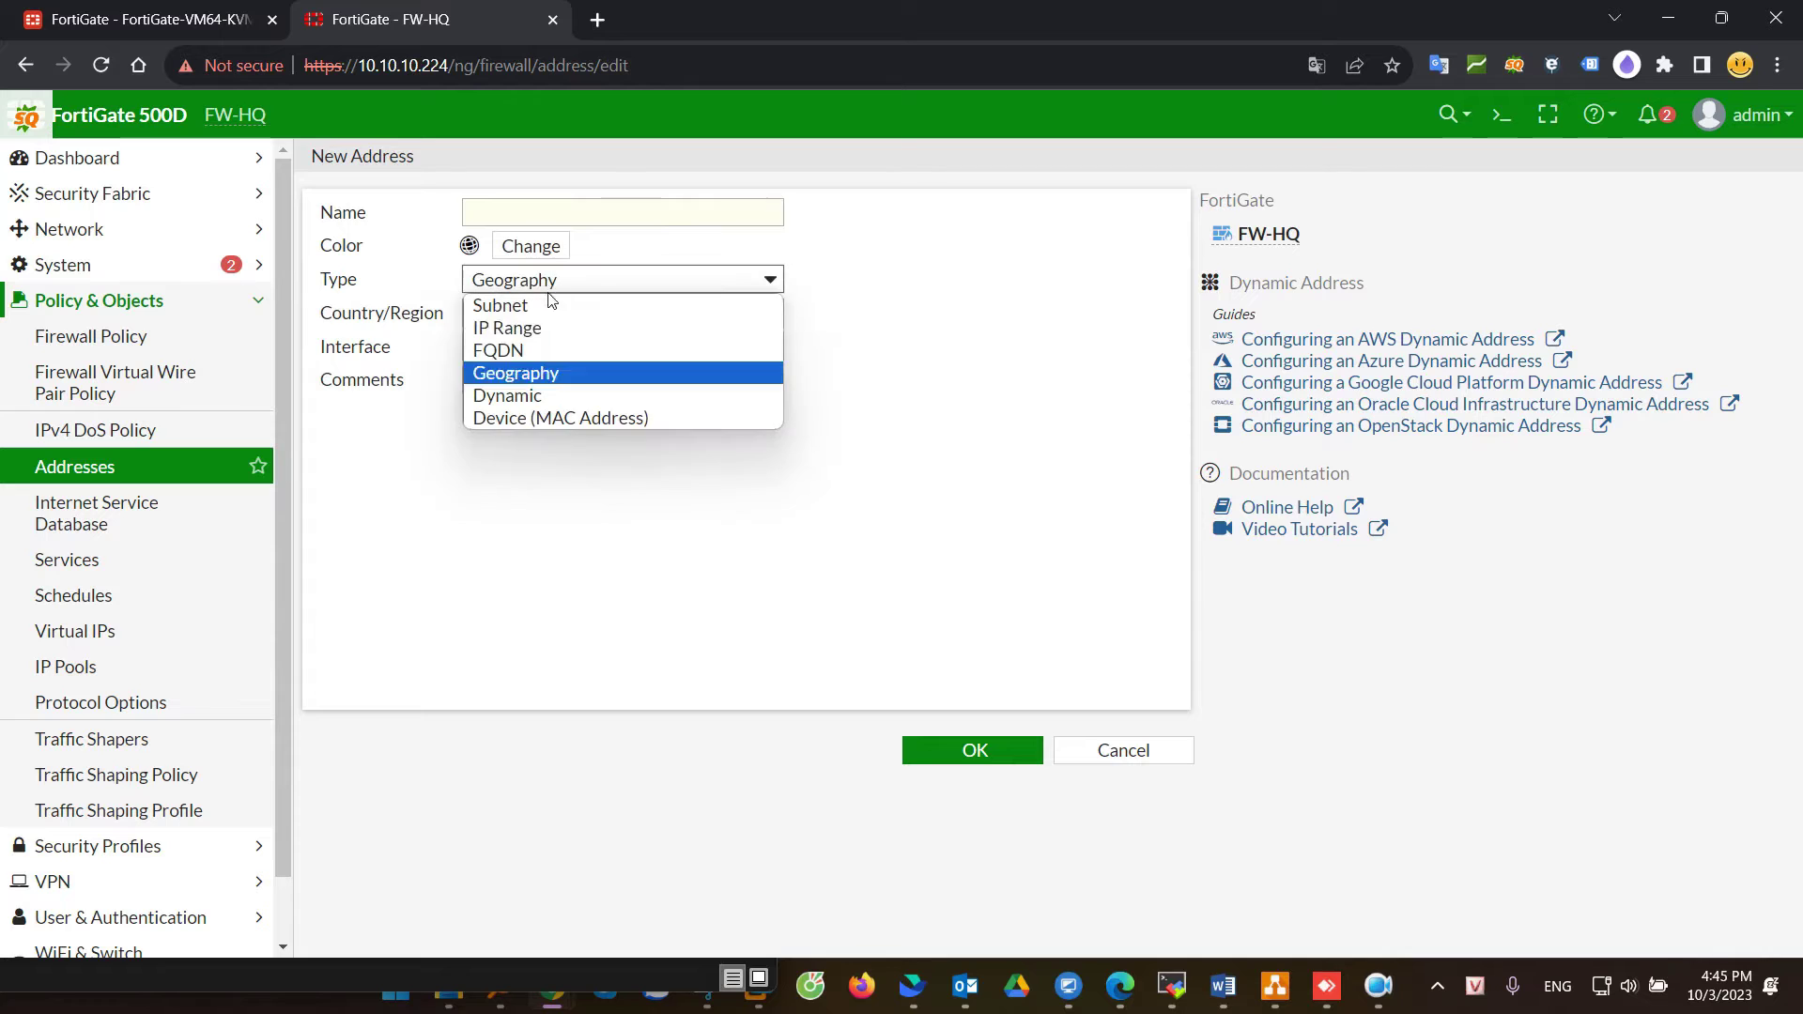
pyautogui.click(515, 407)
pyautogui.click(545, 316)
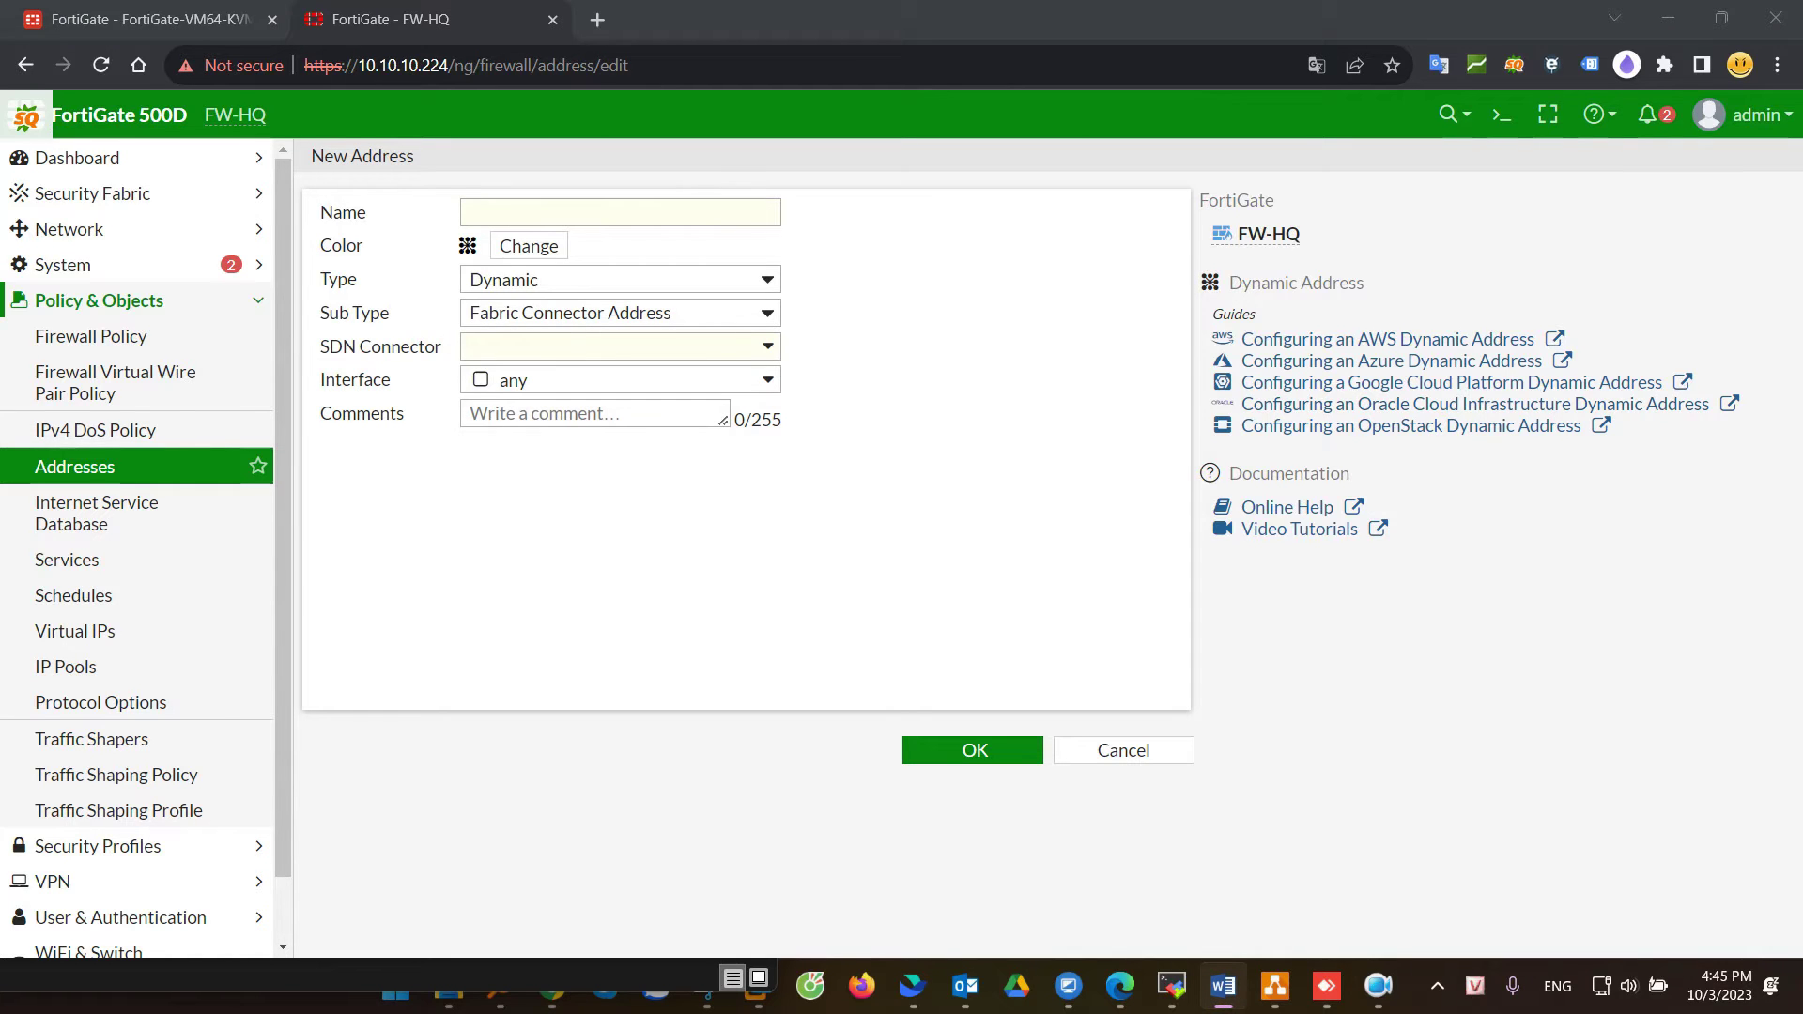
# Step: Set the new address's type to Device (MAC Address), trying the Range scope before choosing Single Address
pyautogui.click(699, 281)
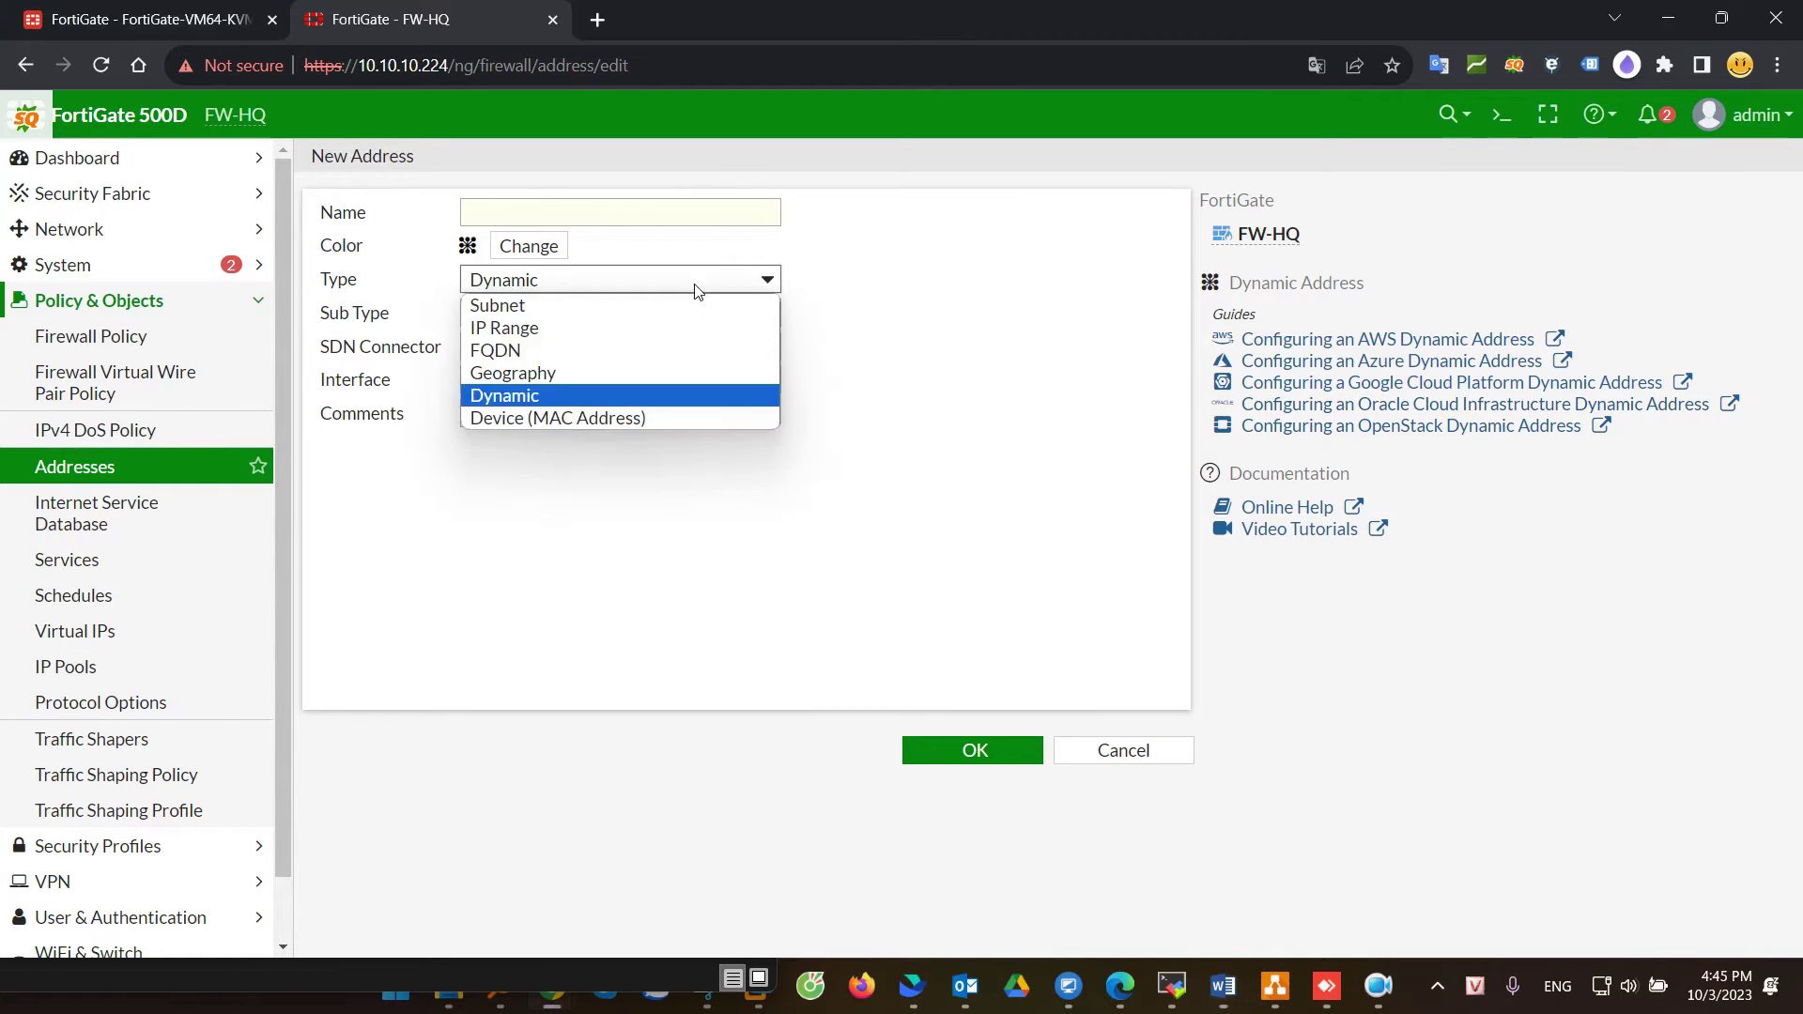
pyautogui.click(573, 419)
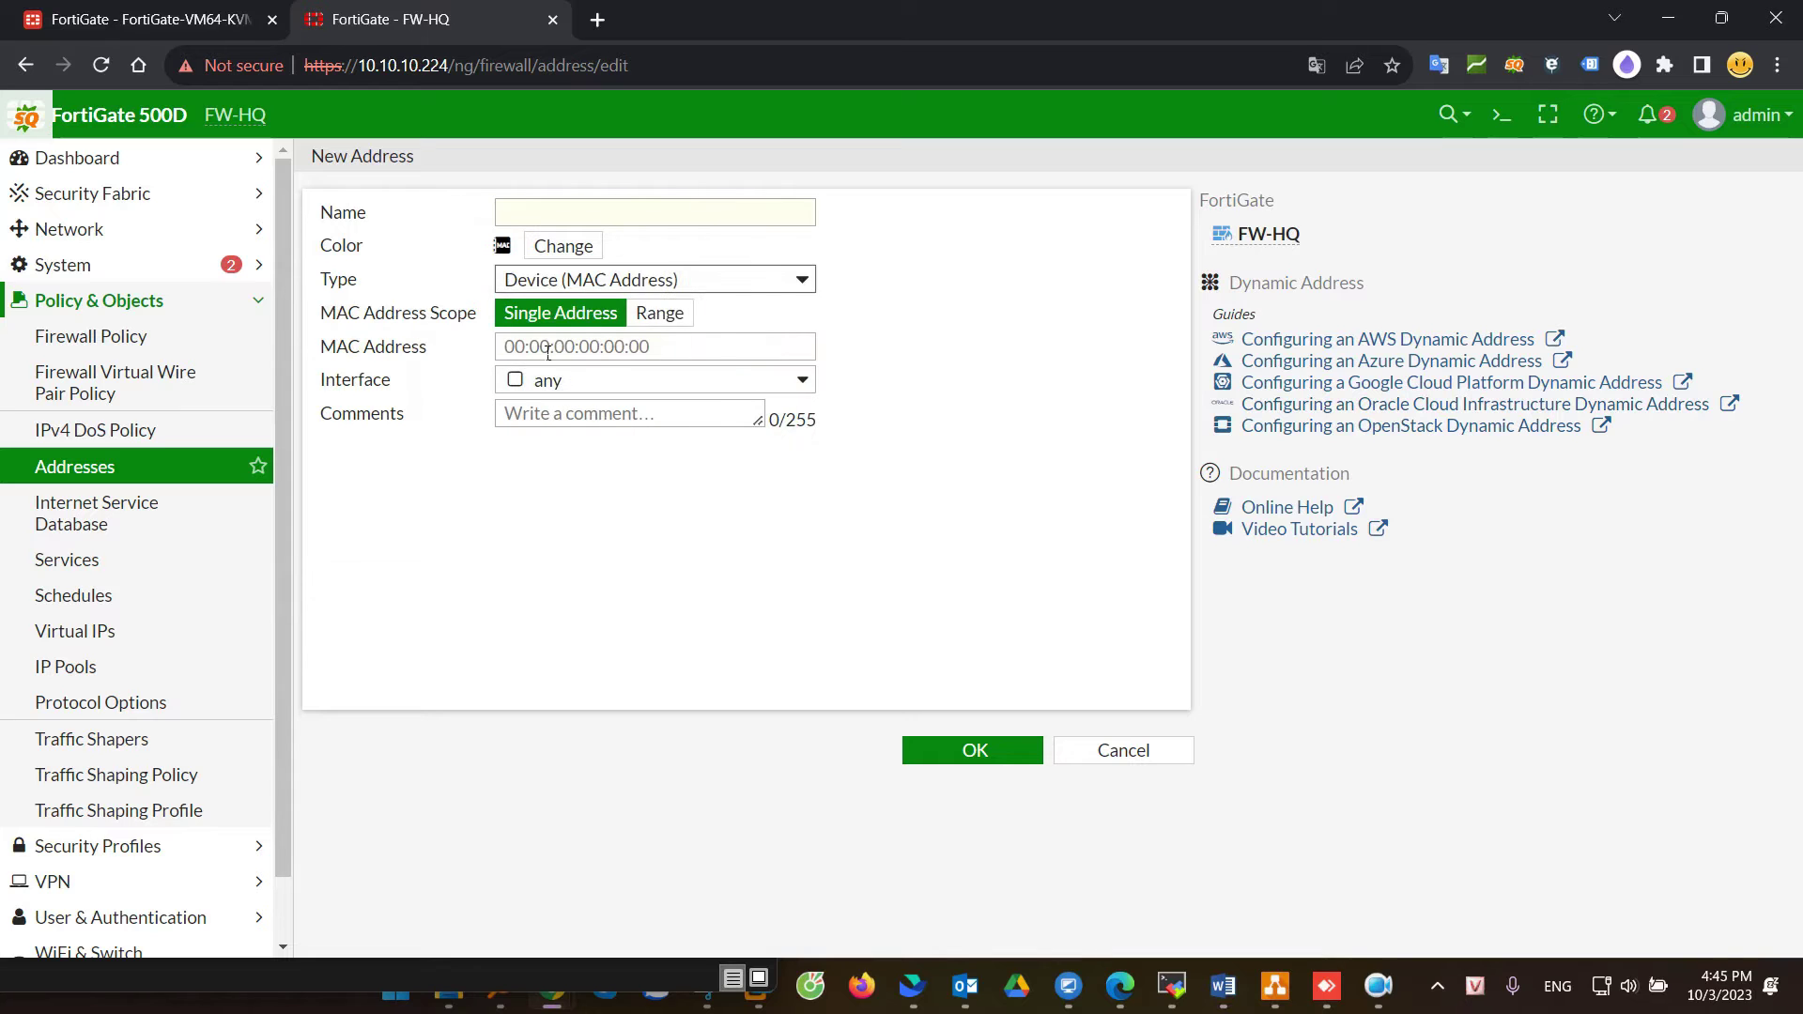
pyautogui.click(662, 314)
pyautogui.click(601, 316)
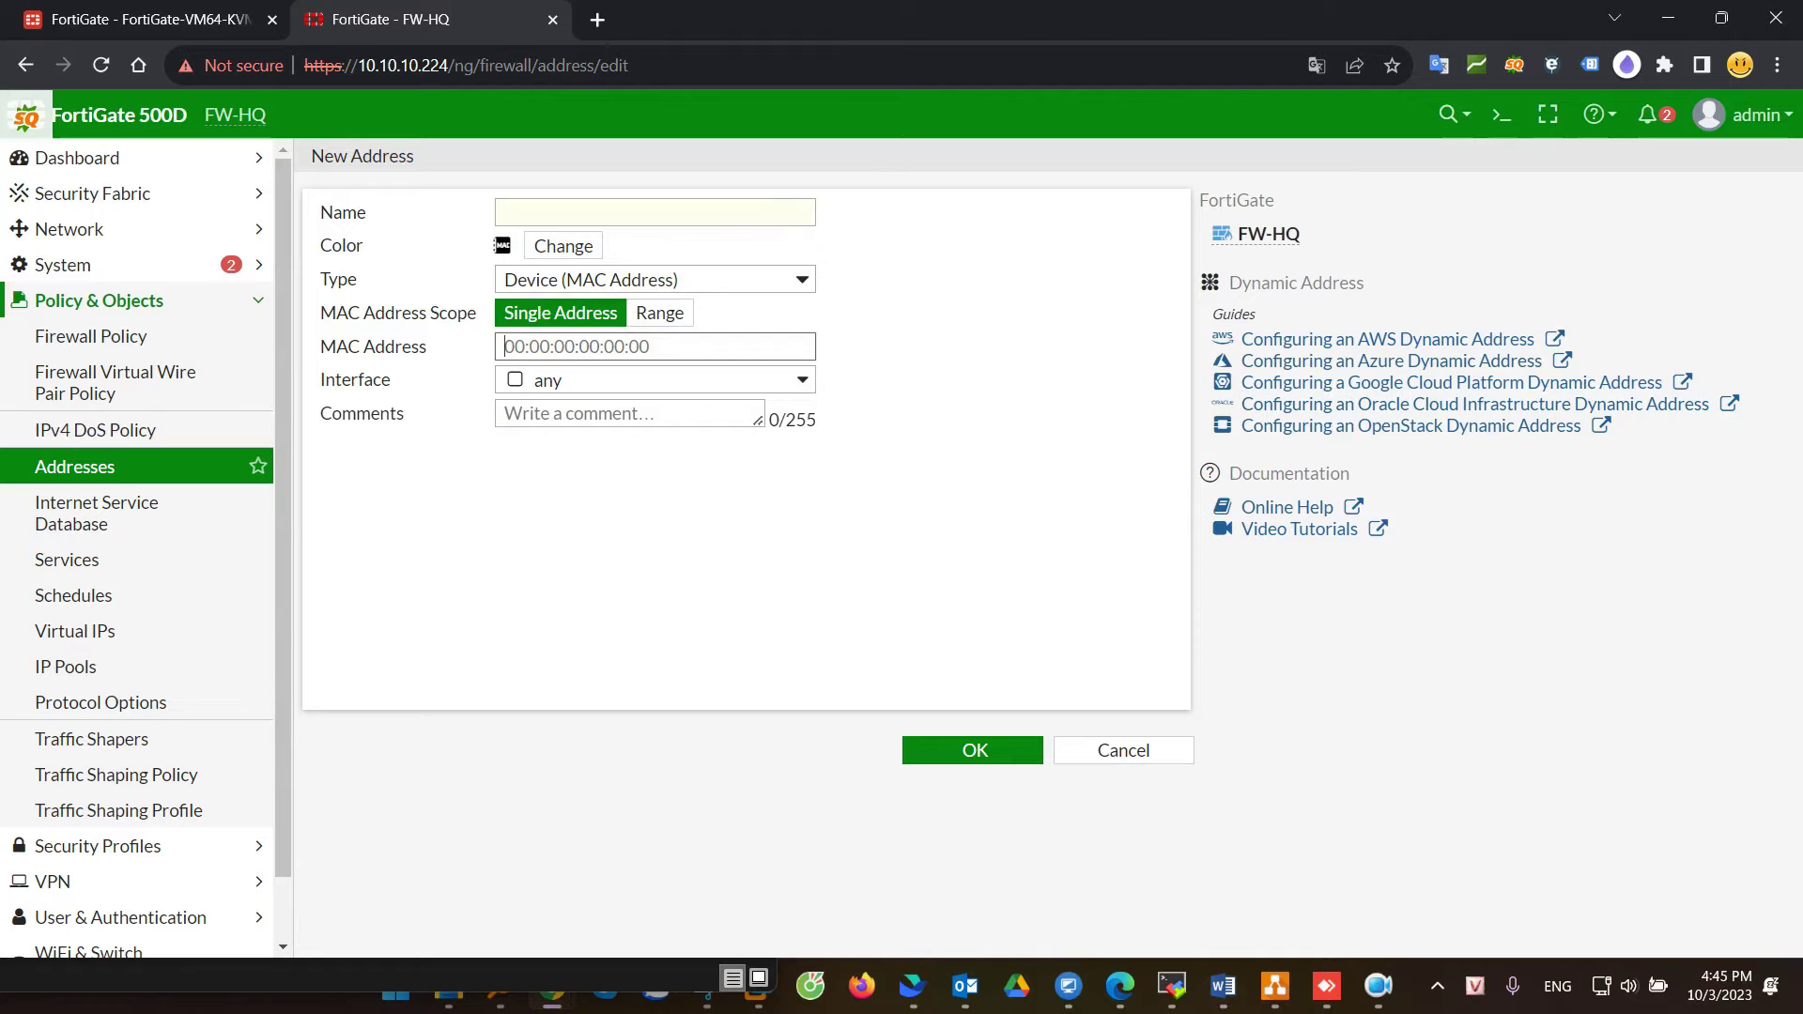
pyautogui.hotkey('alt', 'Tab')
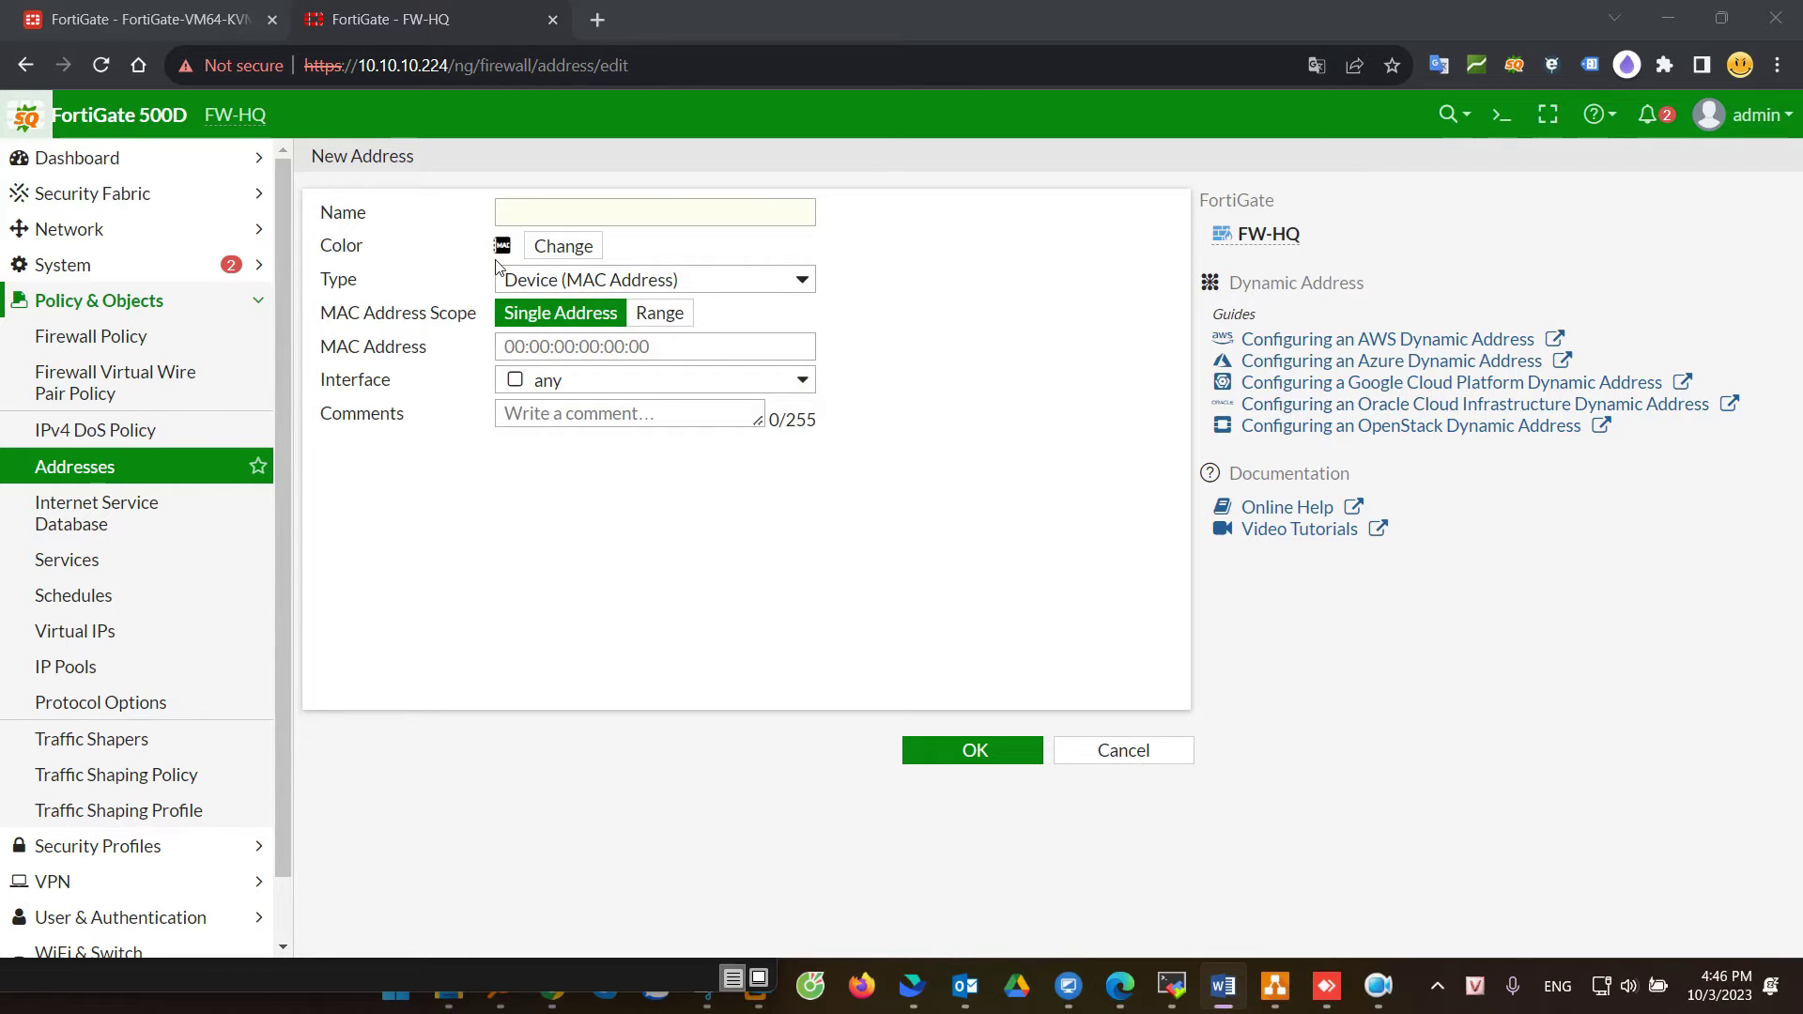
# Step: Set the new address's type to Subnet and name it VLAN-Guest
pyautogui.click(580, 282)
pyautogui.click(540, 312)
pyautogui.click(602, 214)
pyautogui.write('VLAN-Gu')
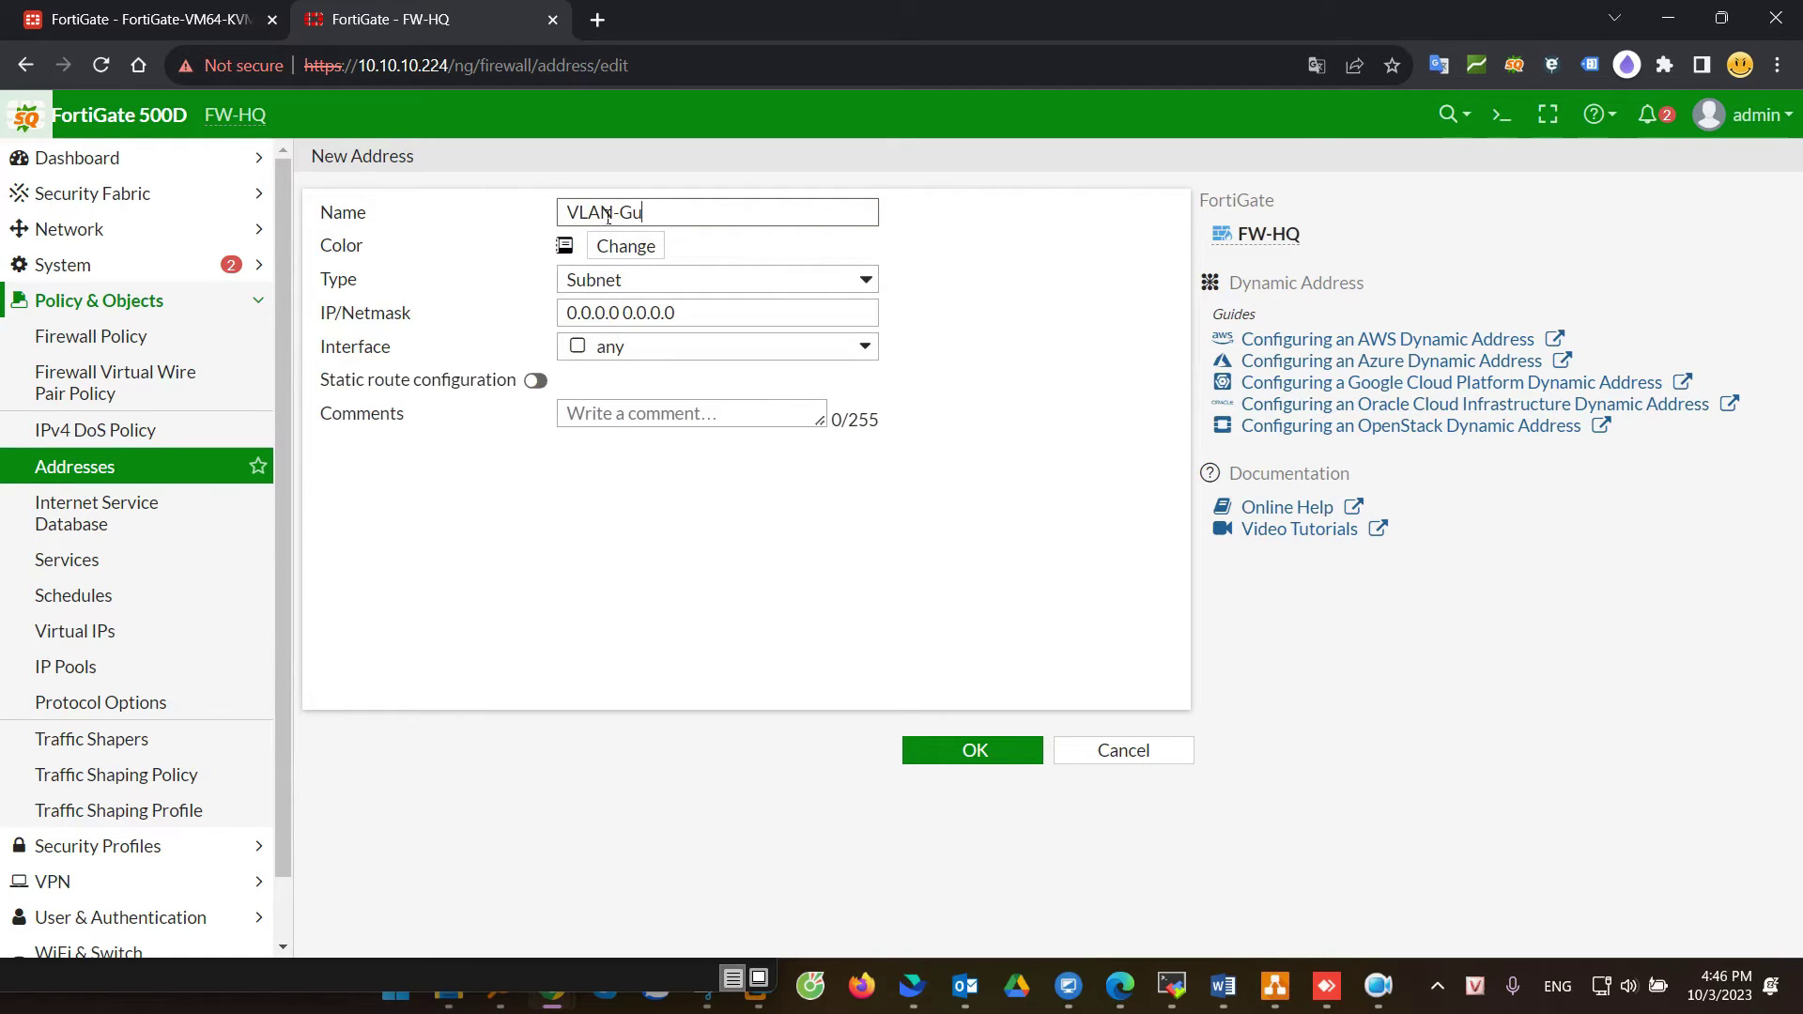
pyautogui.write('est')
# Step: Set the IP/Netmask of the VLAN-Guest address to 192.168.10.0/24
pyautogui.press('Tab')
pyautogui.press('Tab')
pyautogui.press('Tab')
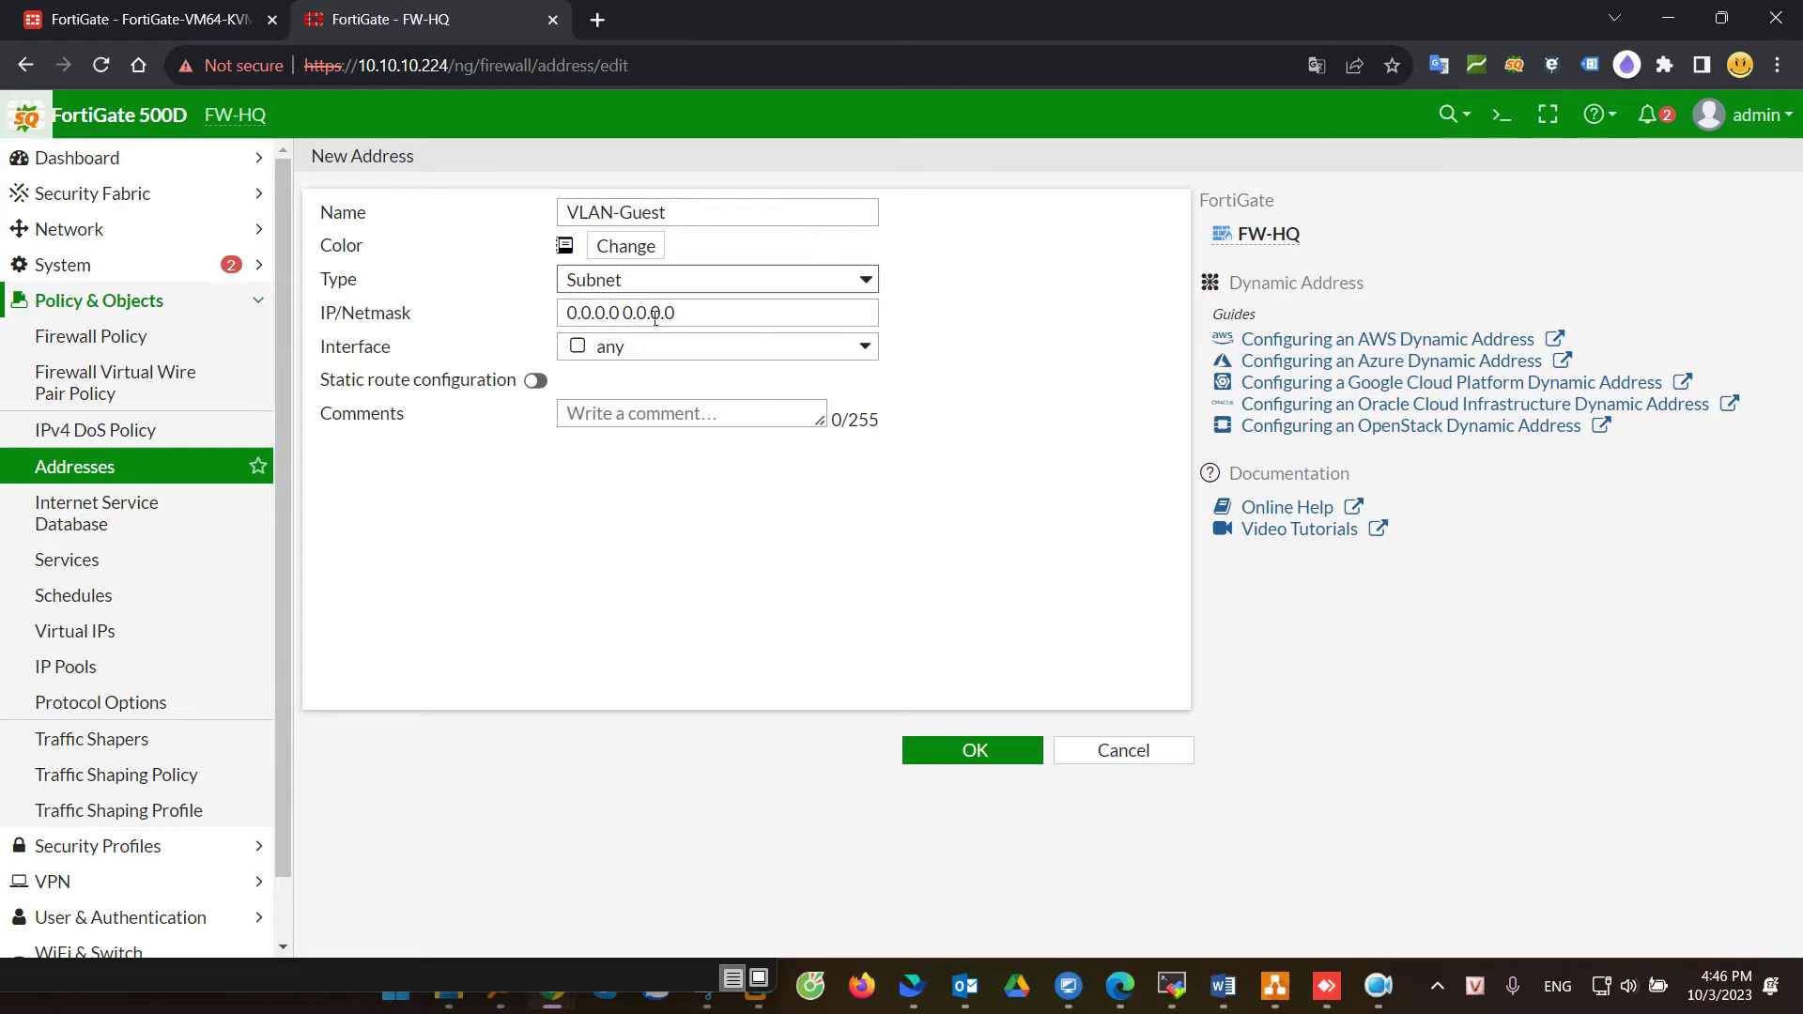
pyautogui.hotkey('ctrl', 'a')
pyautogui.write('192.1')
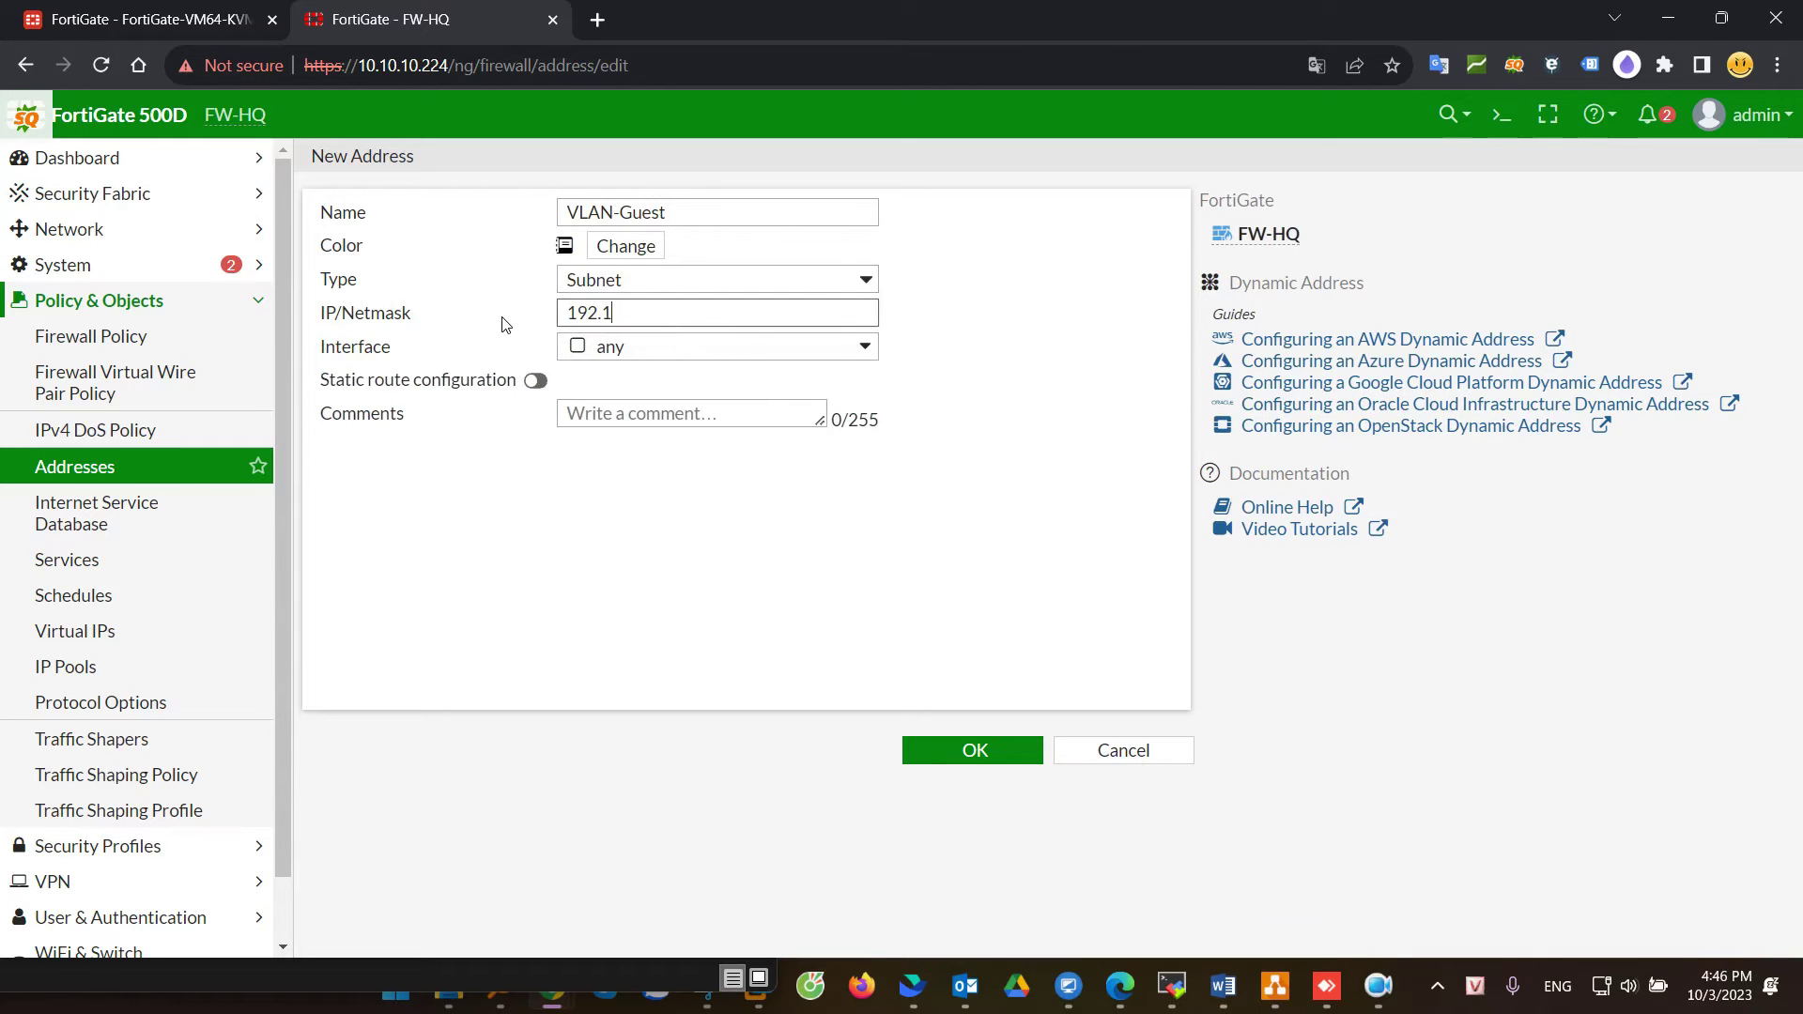
pyautogui.write('68.10.0/24')
pyautogui.click(590, 496)
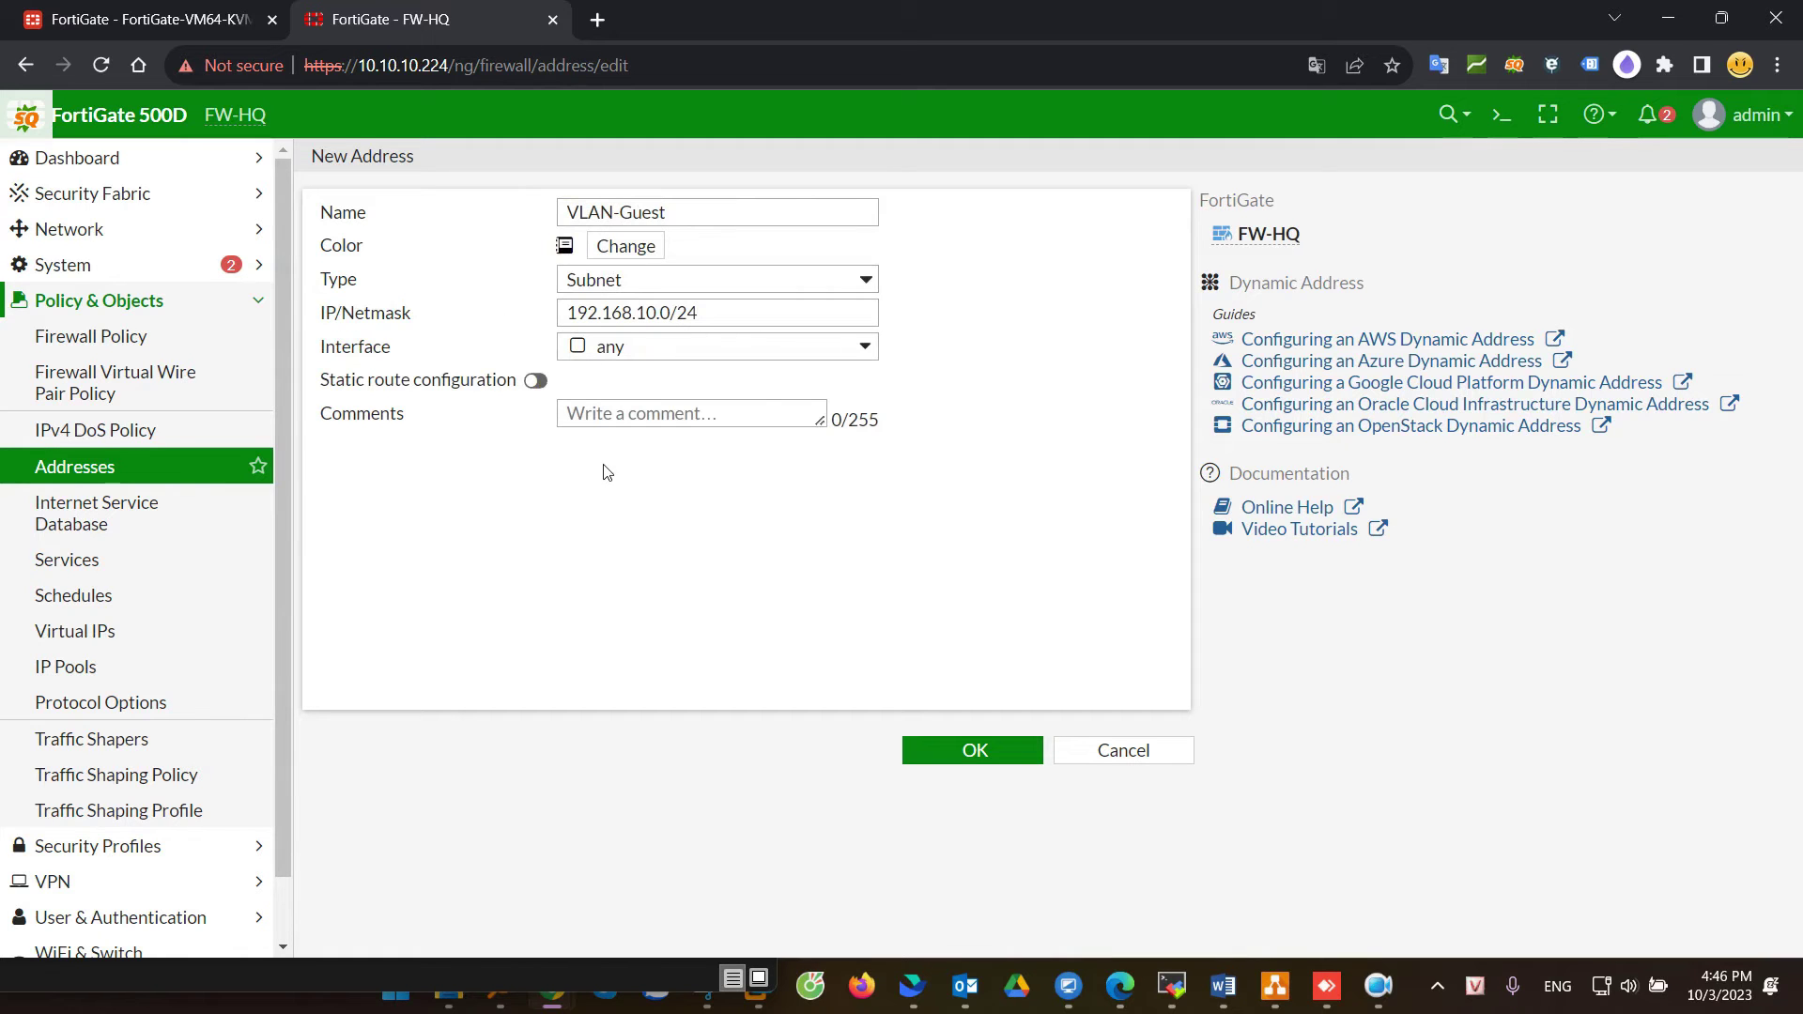
# Step: Assign the VLAN-Guest address to the Guest (port10) interface and save it
pyautogui.click(646, 350)
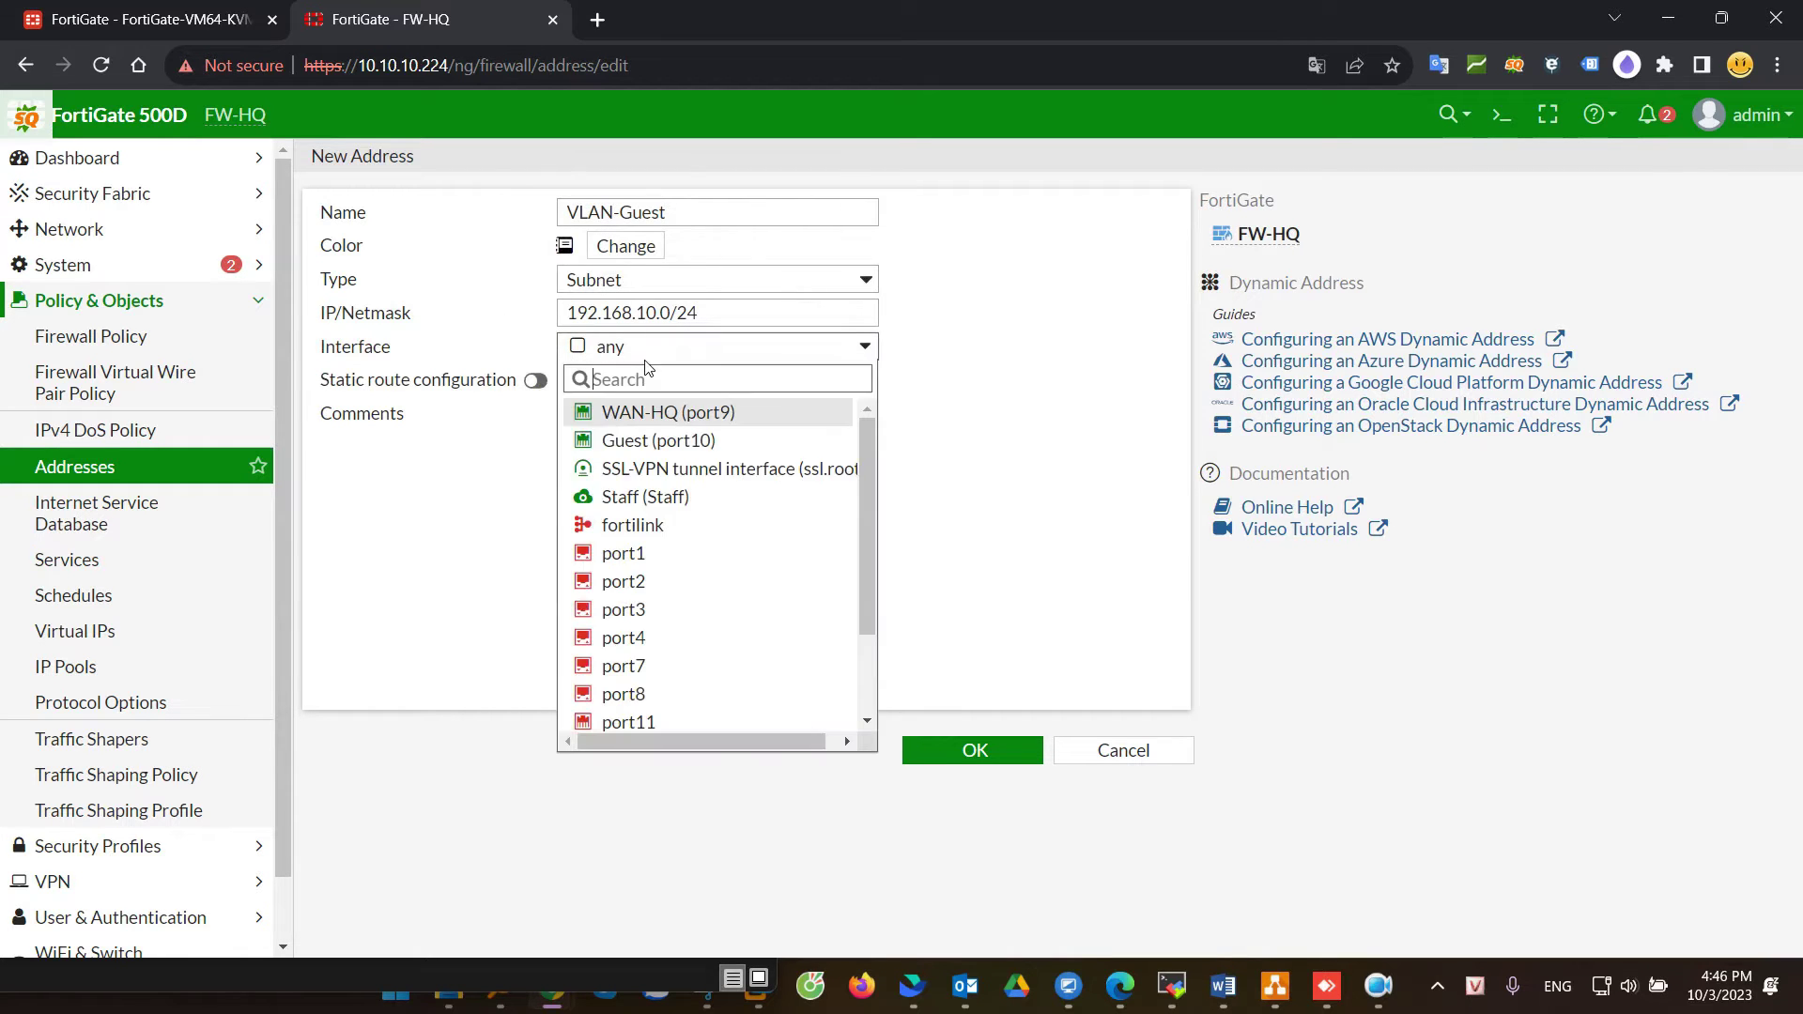
pyautogui.moveTo(668, 441)
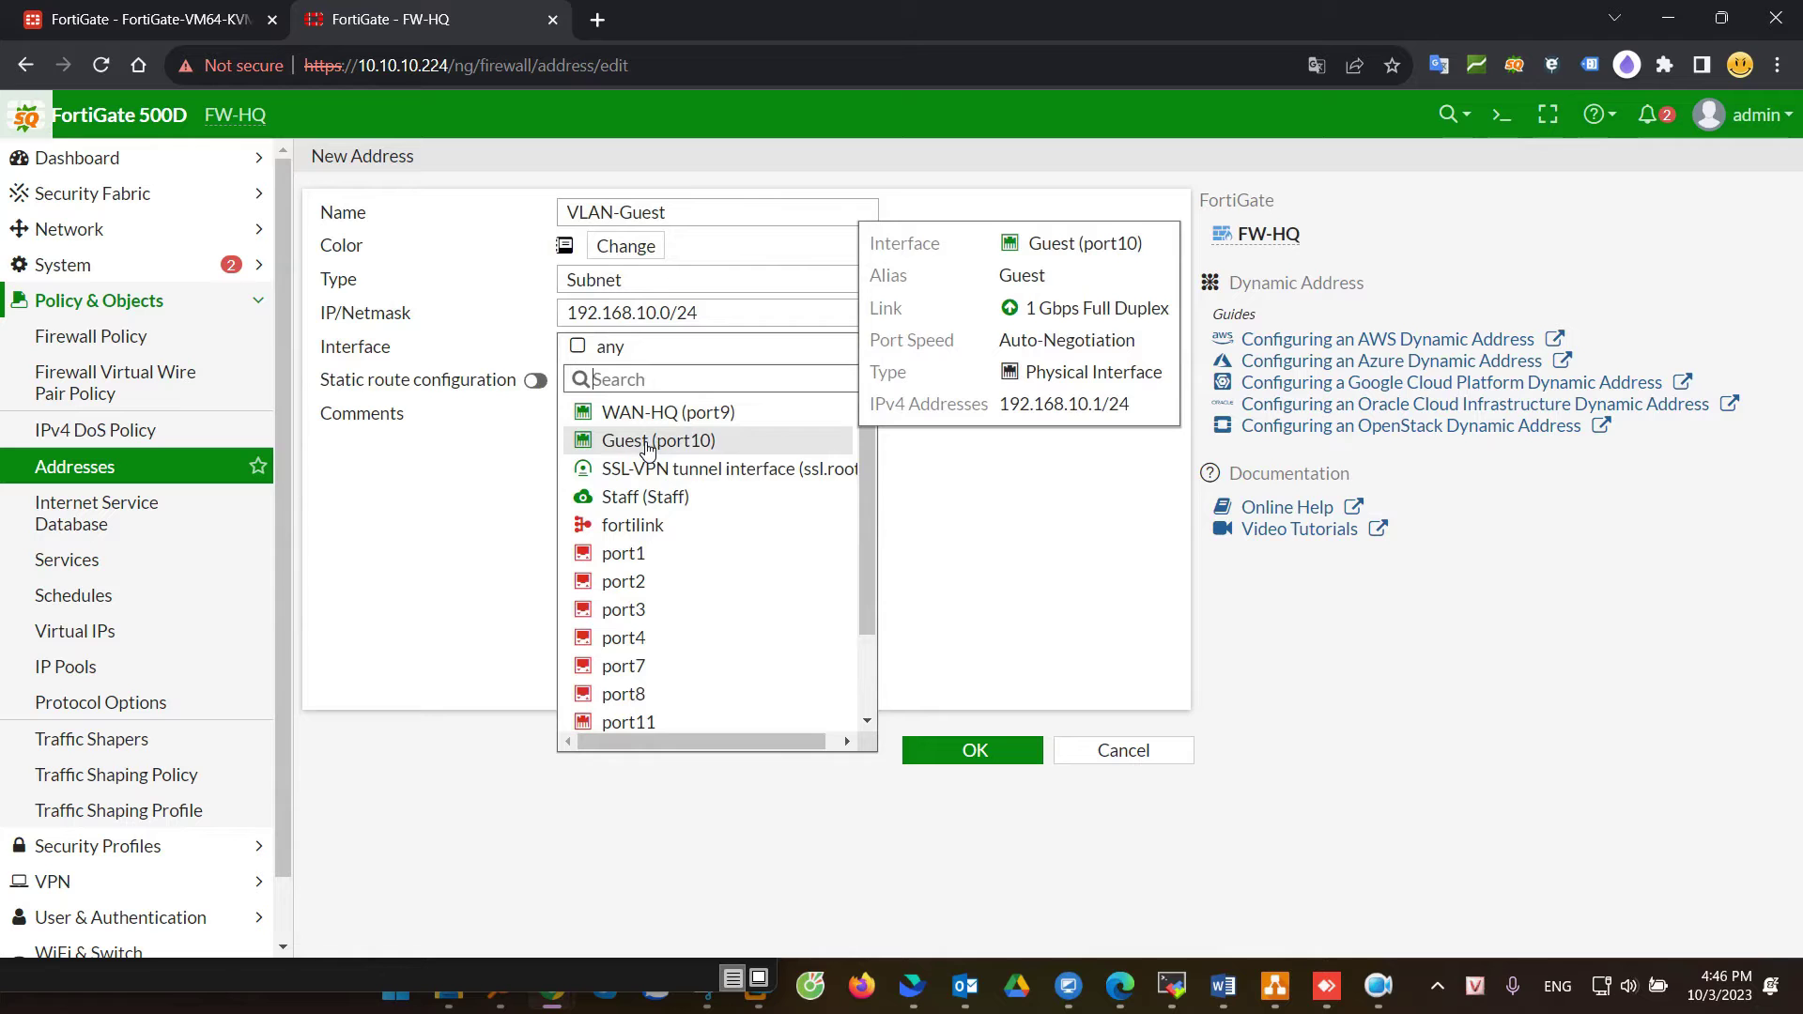
pyautogui.click(647, 443)
pyautogui.click(961, 755)
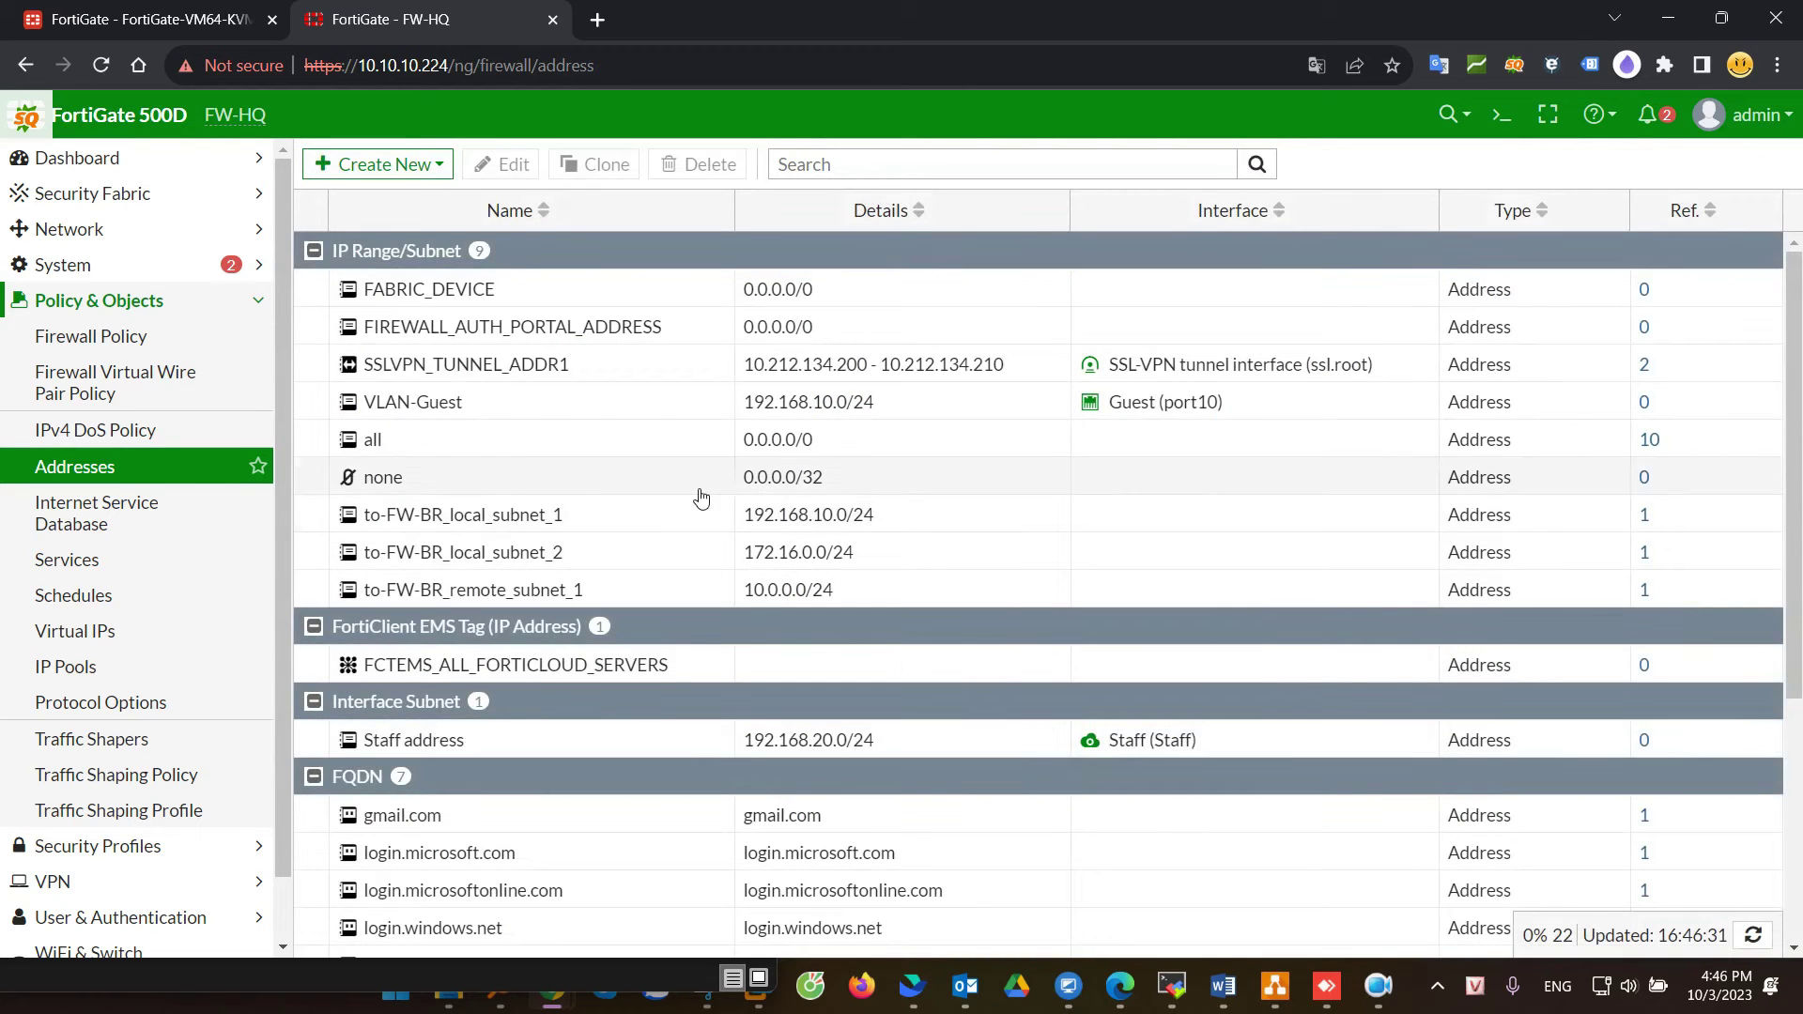
# Step: Try adding Staff address and VLAN-Guest as members of a new address group, and discard the group
pyautogui.click(443, 403)
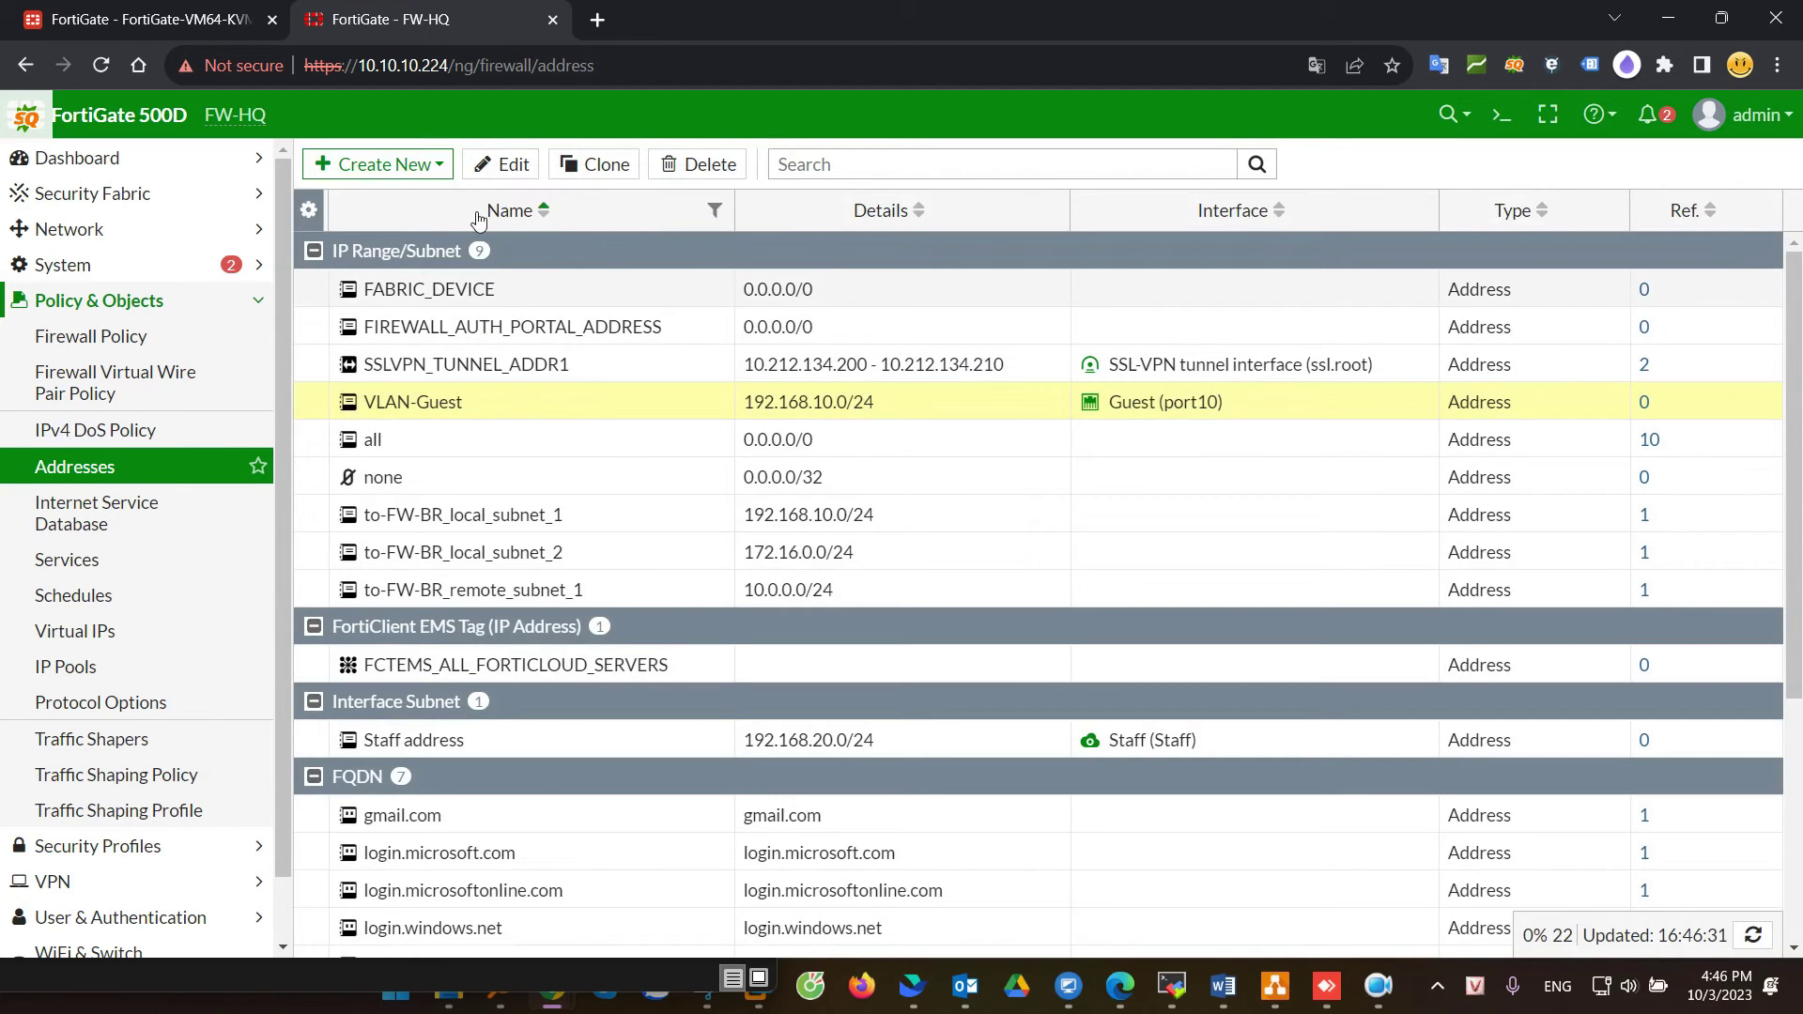
pyautogui.click(435, 166)
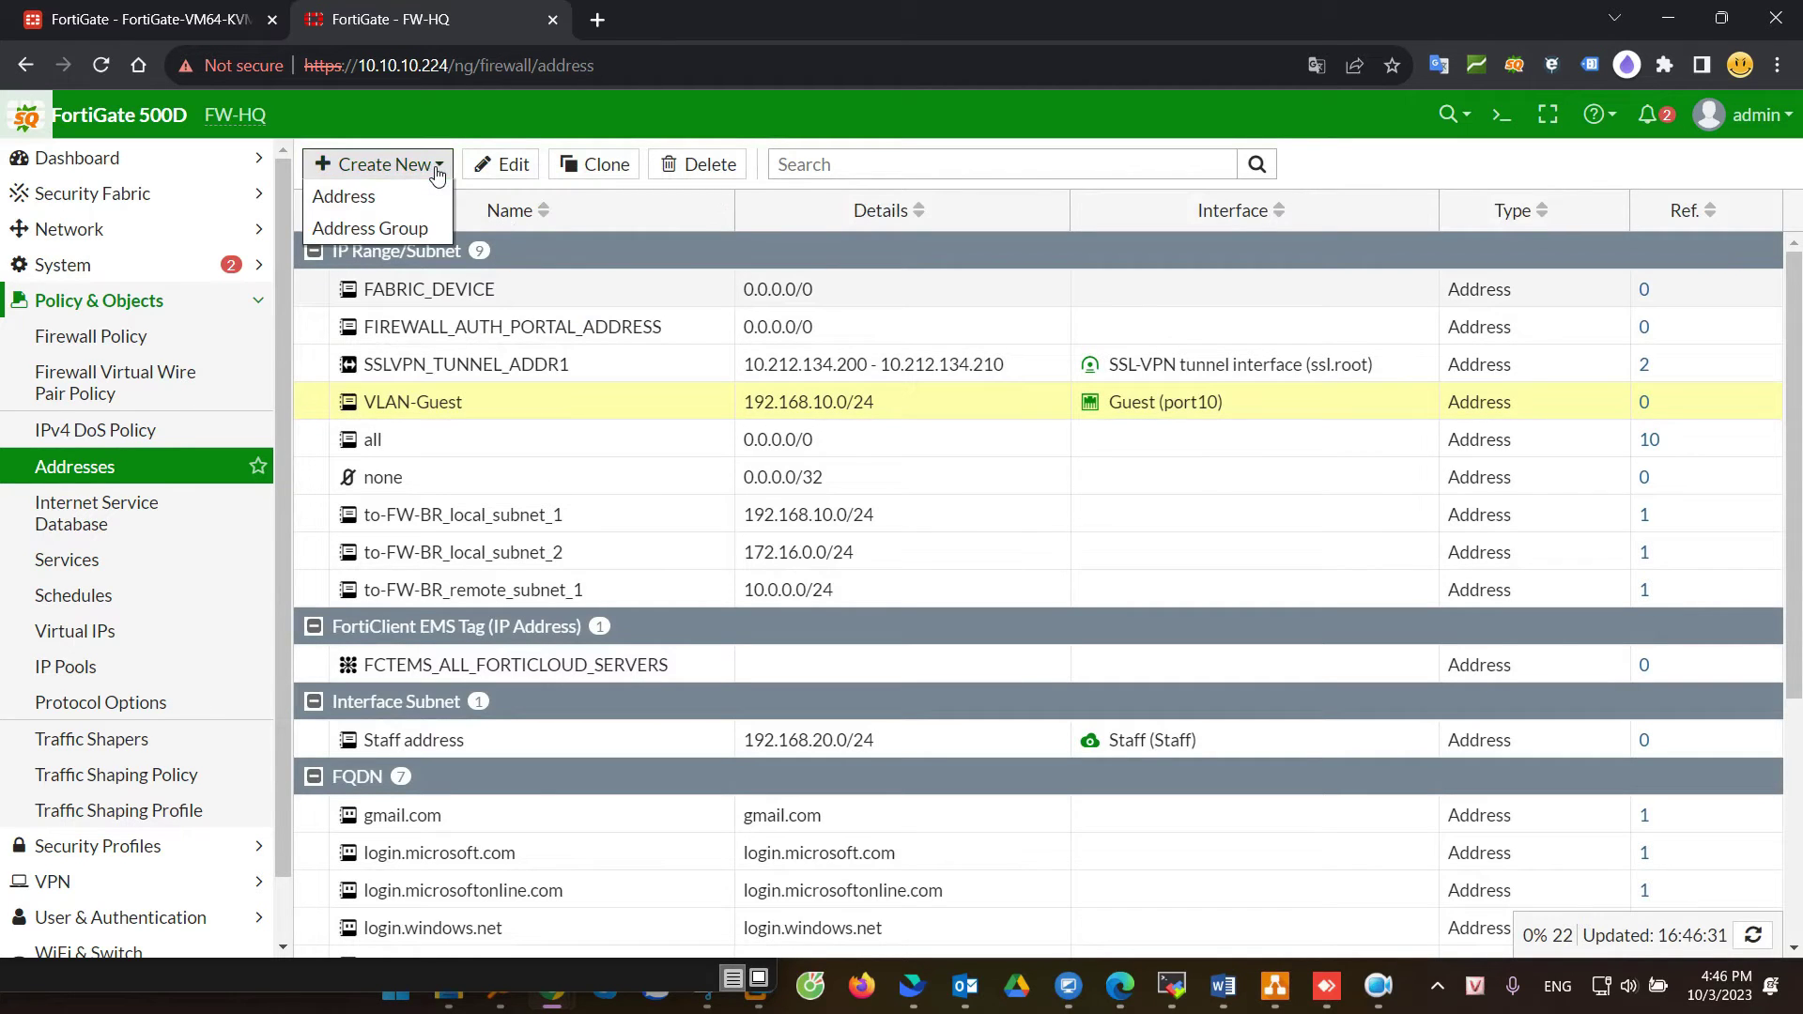
pyautogui.click(375, 231)
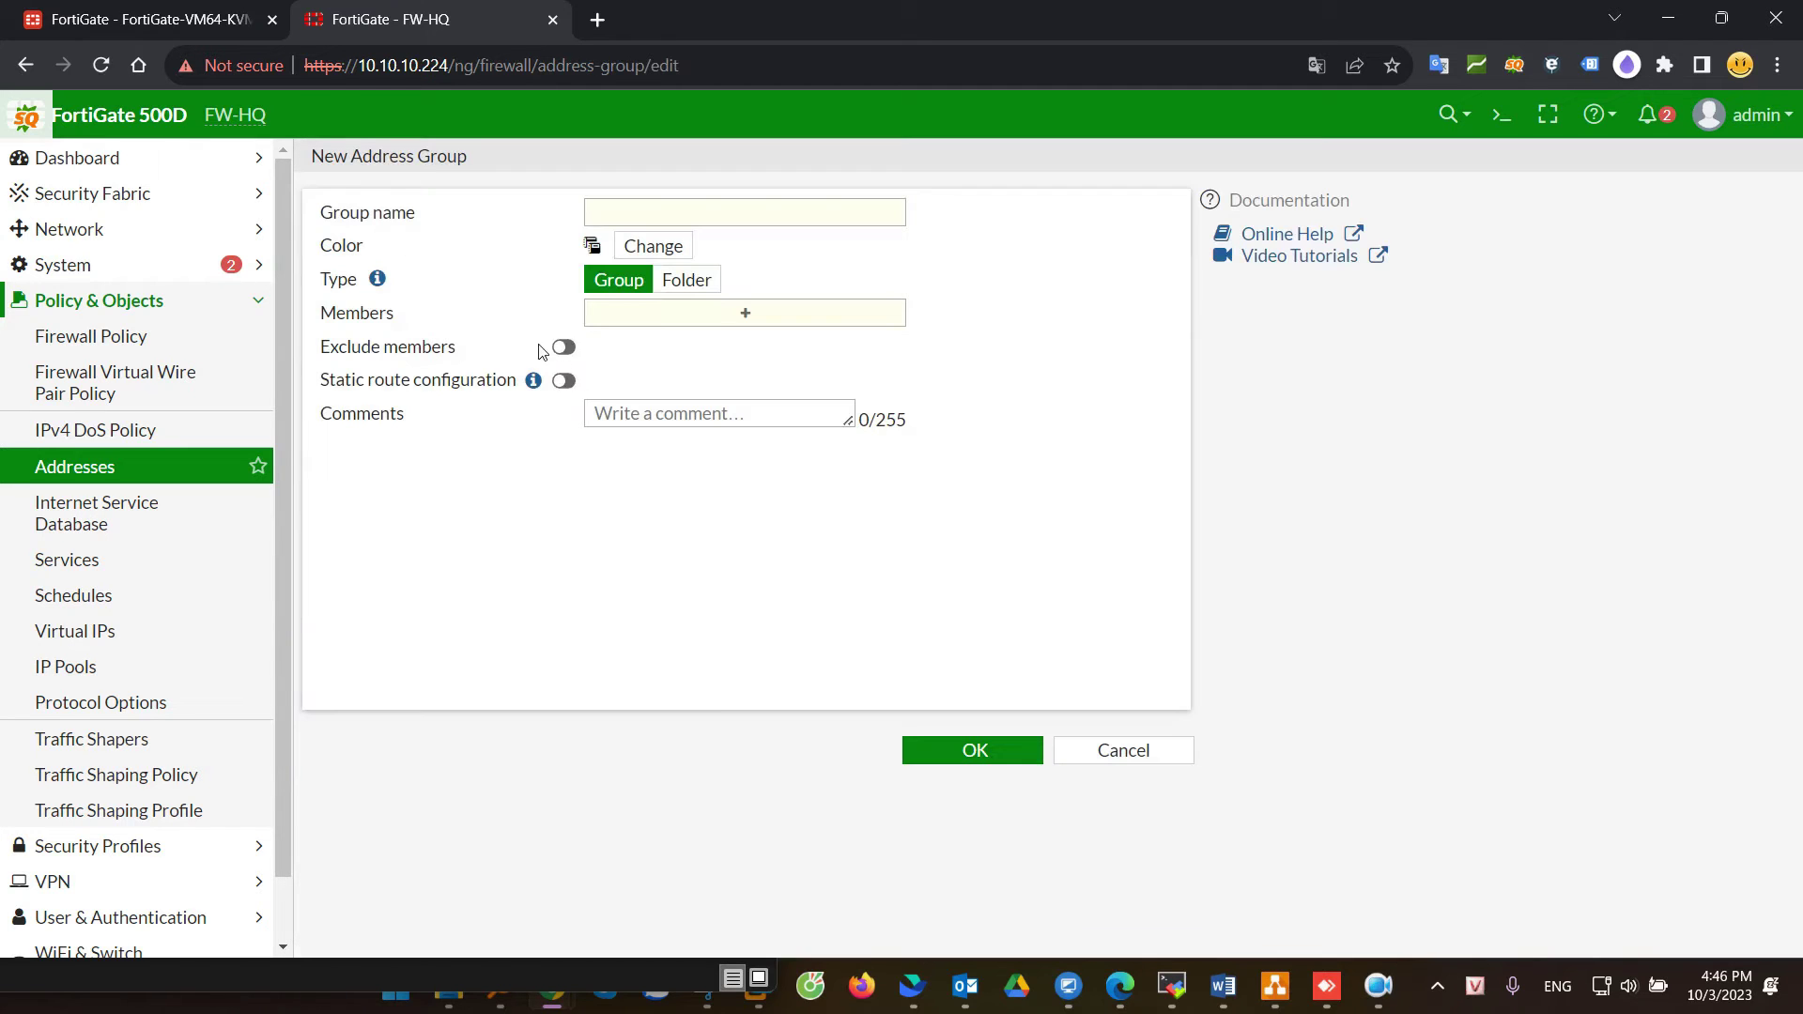
pyautogui.click(680, 314)
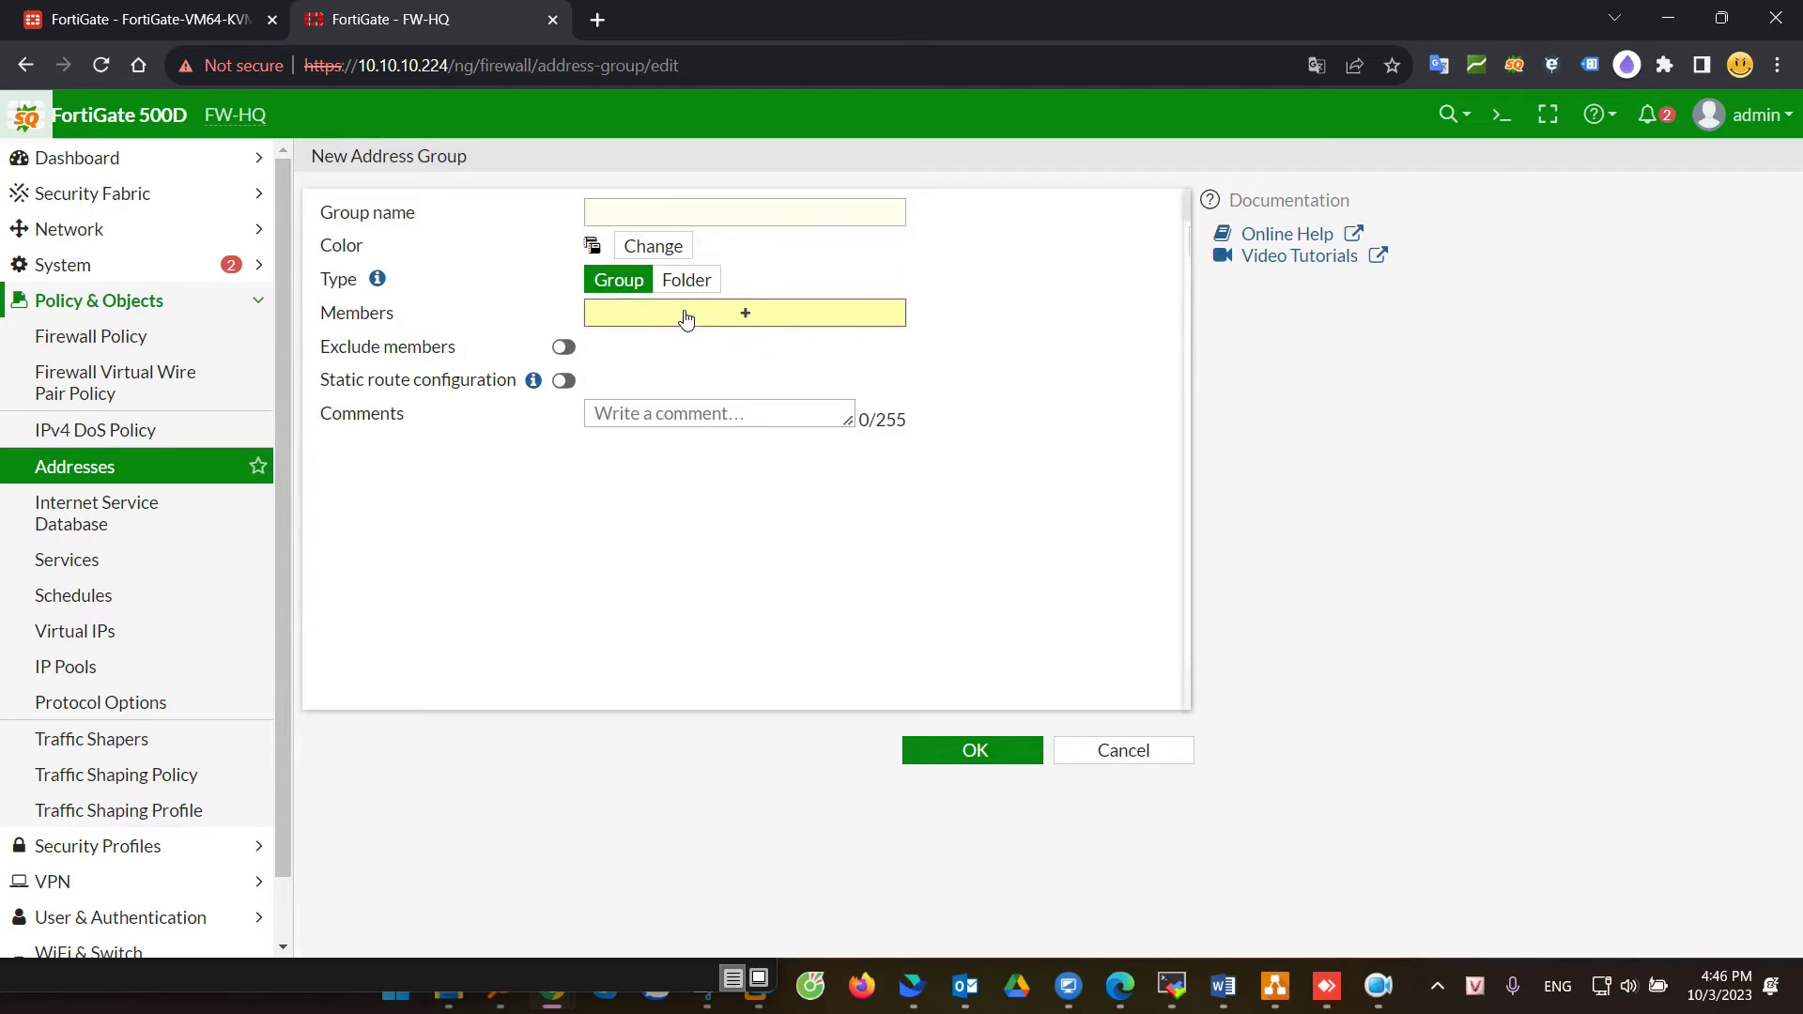
pyautogui.scroll(-3, 1005, 529)
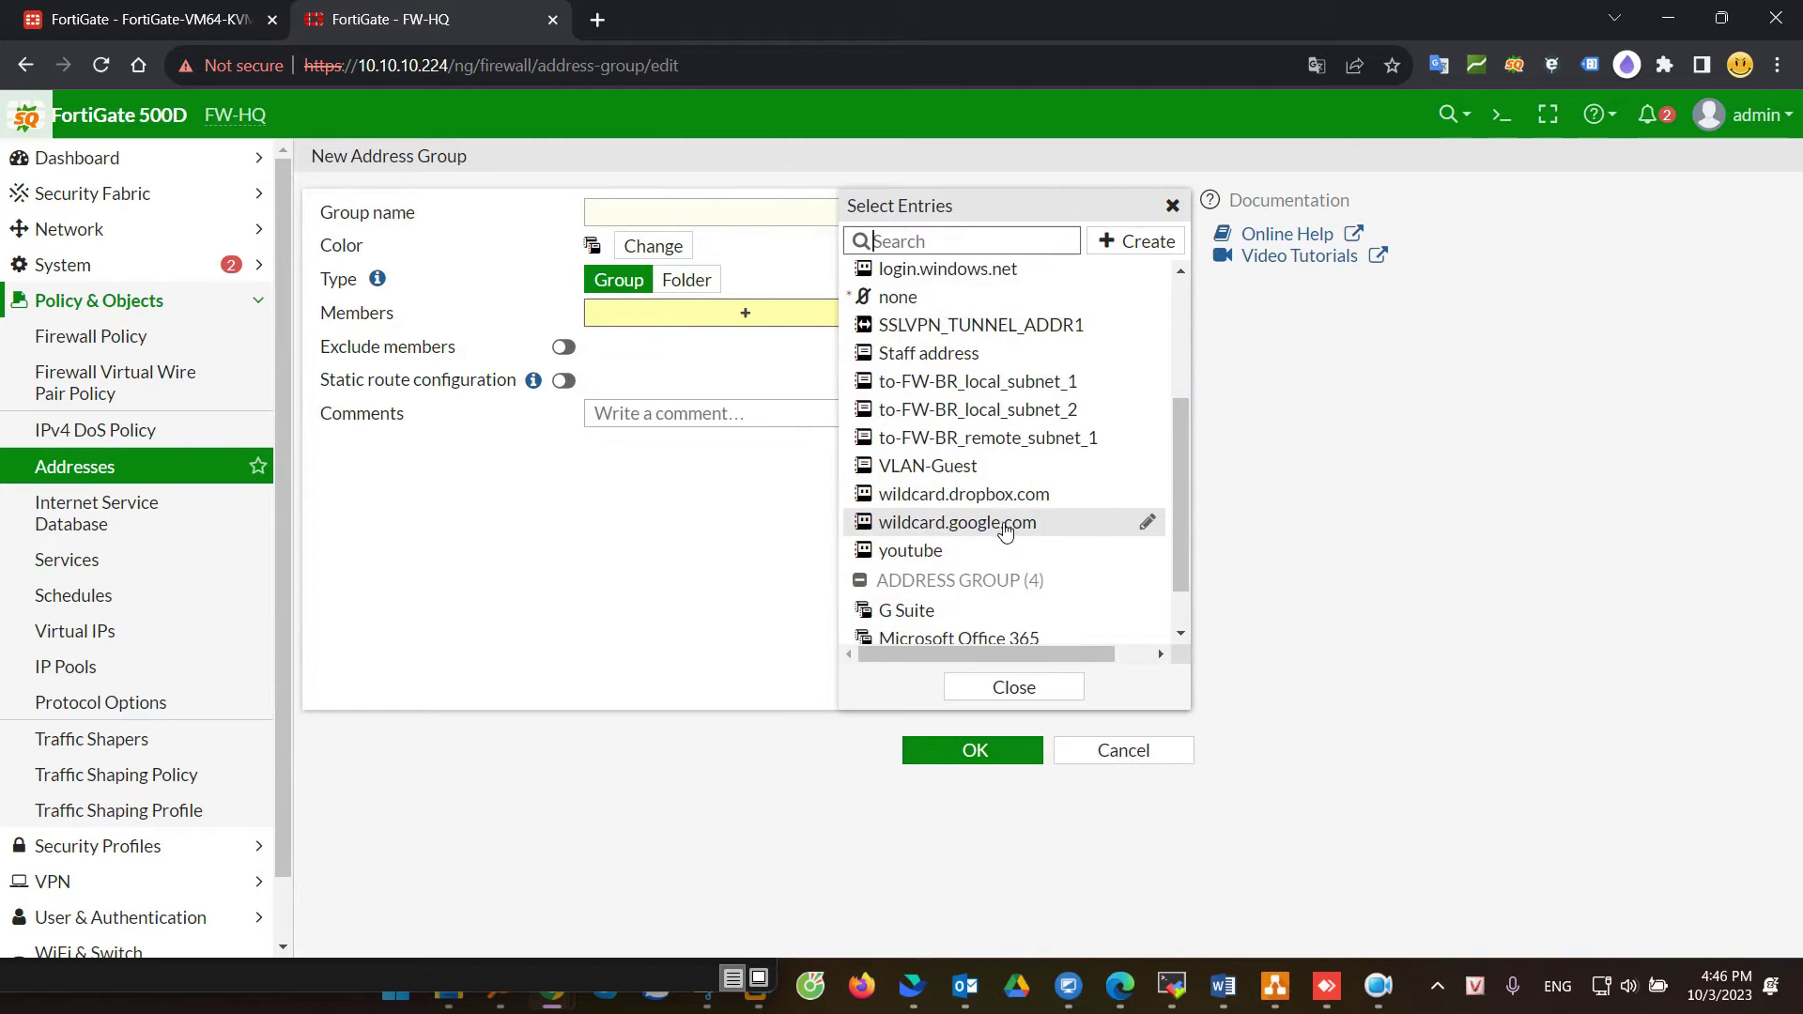
pyautogui.click(961, 365)
pyautogui.click(929, 465)
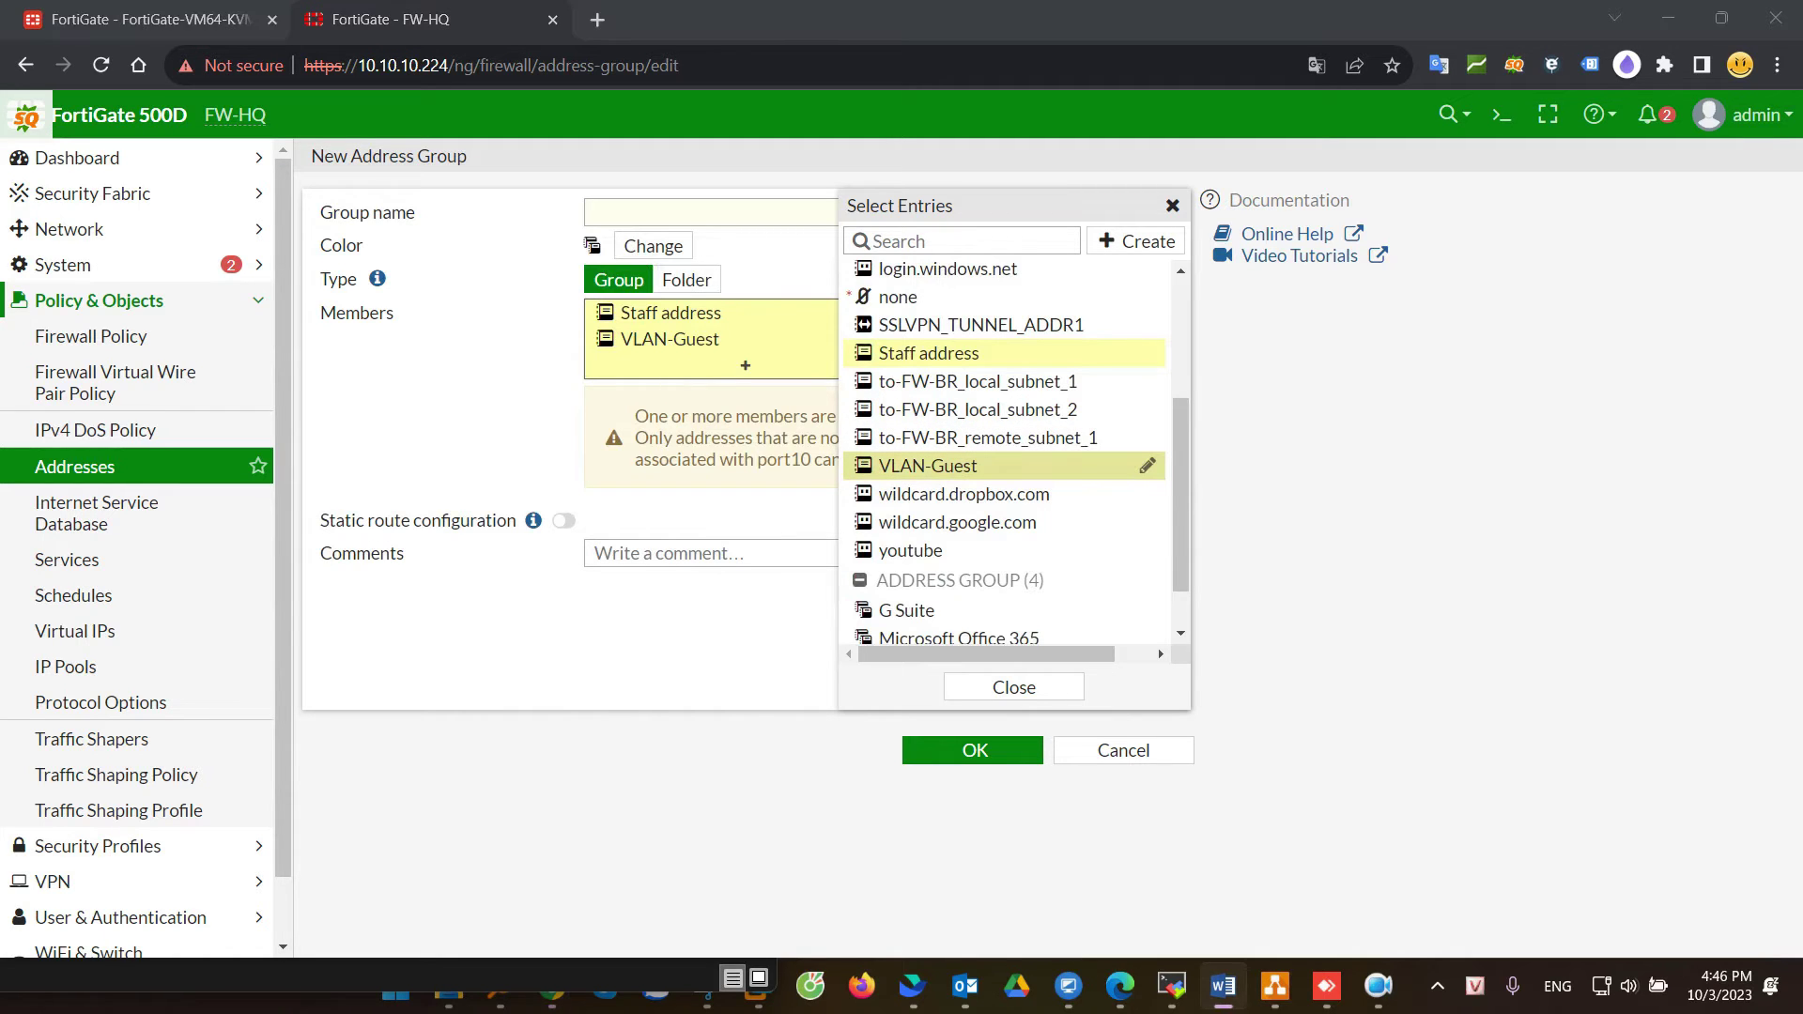
pyautogui.click(1139, 751)
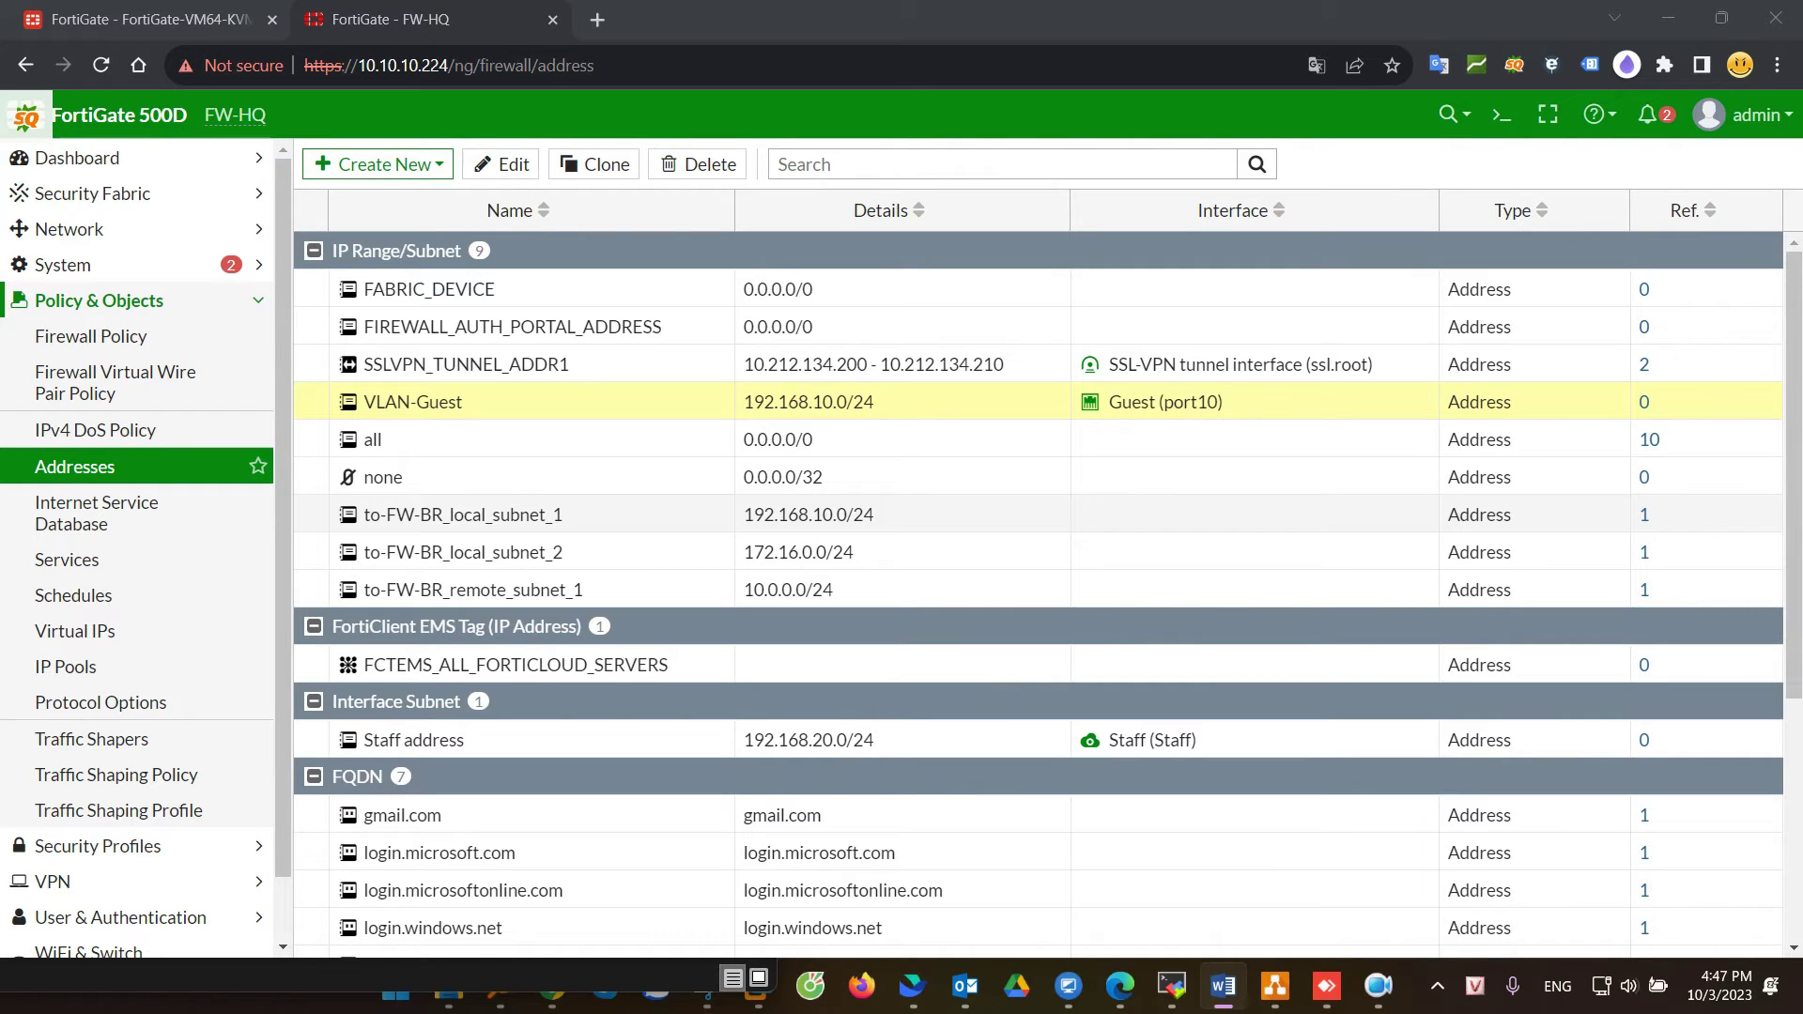
# Step: Start creating a new traffic shaper under Policy & Objects
pyautogui.click(85, 747)
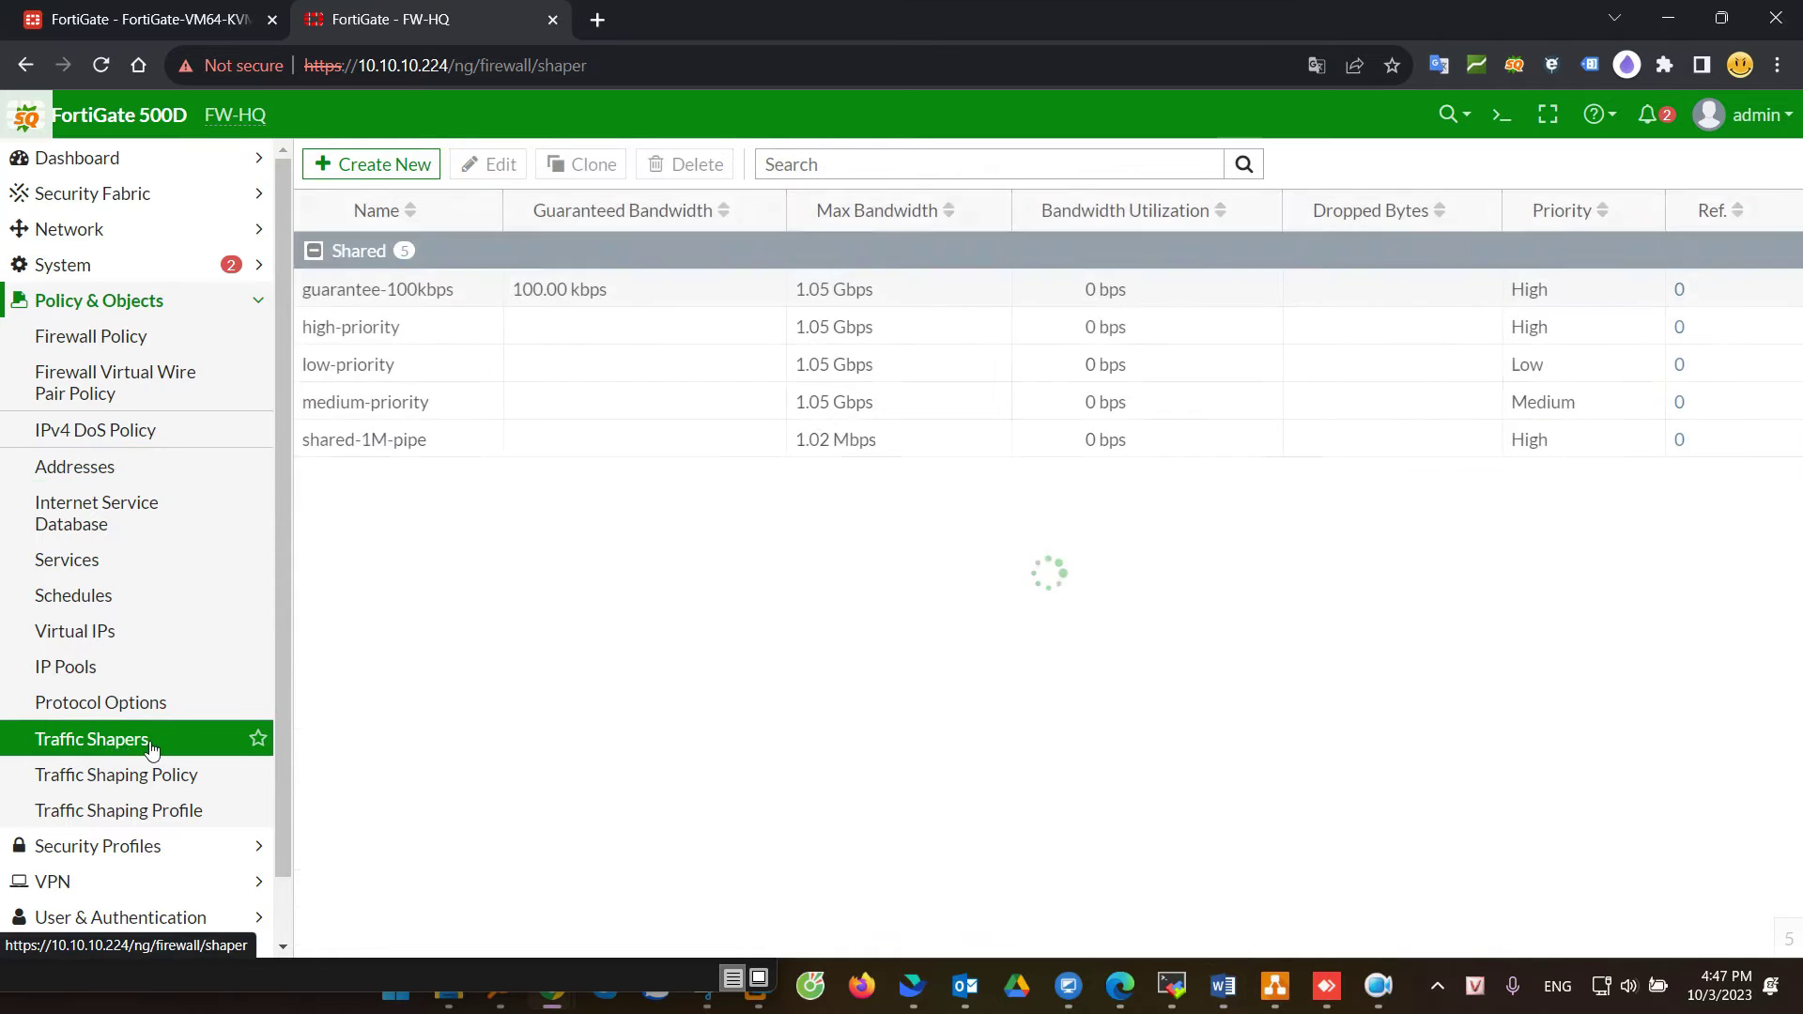
pyautogui.scroll(-1, 145, 742)
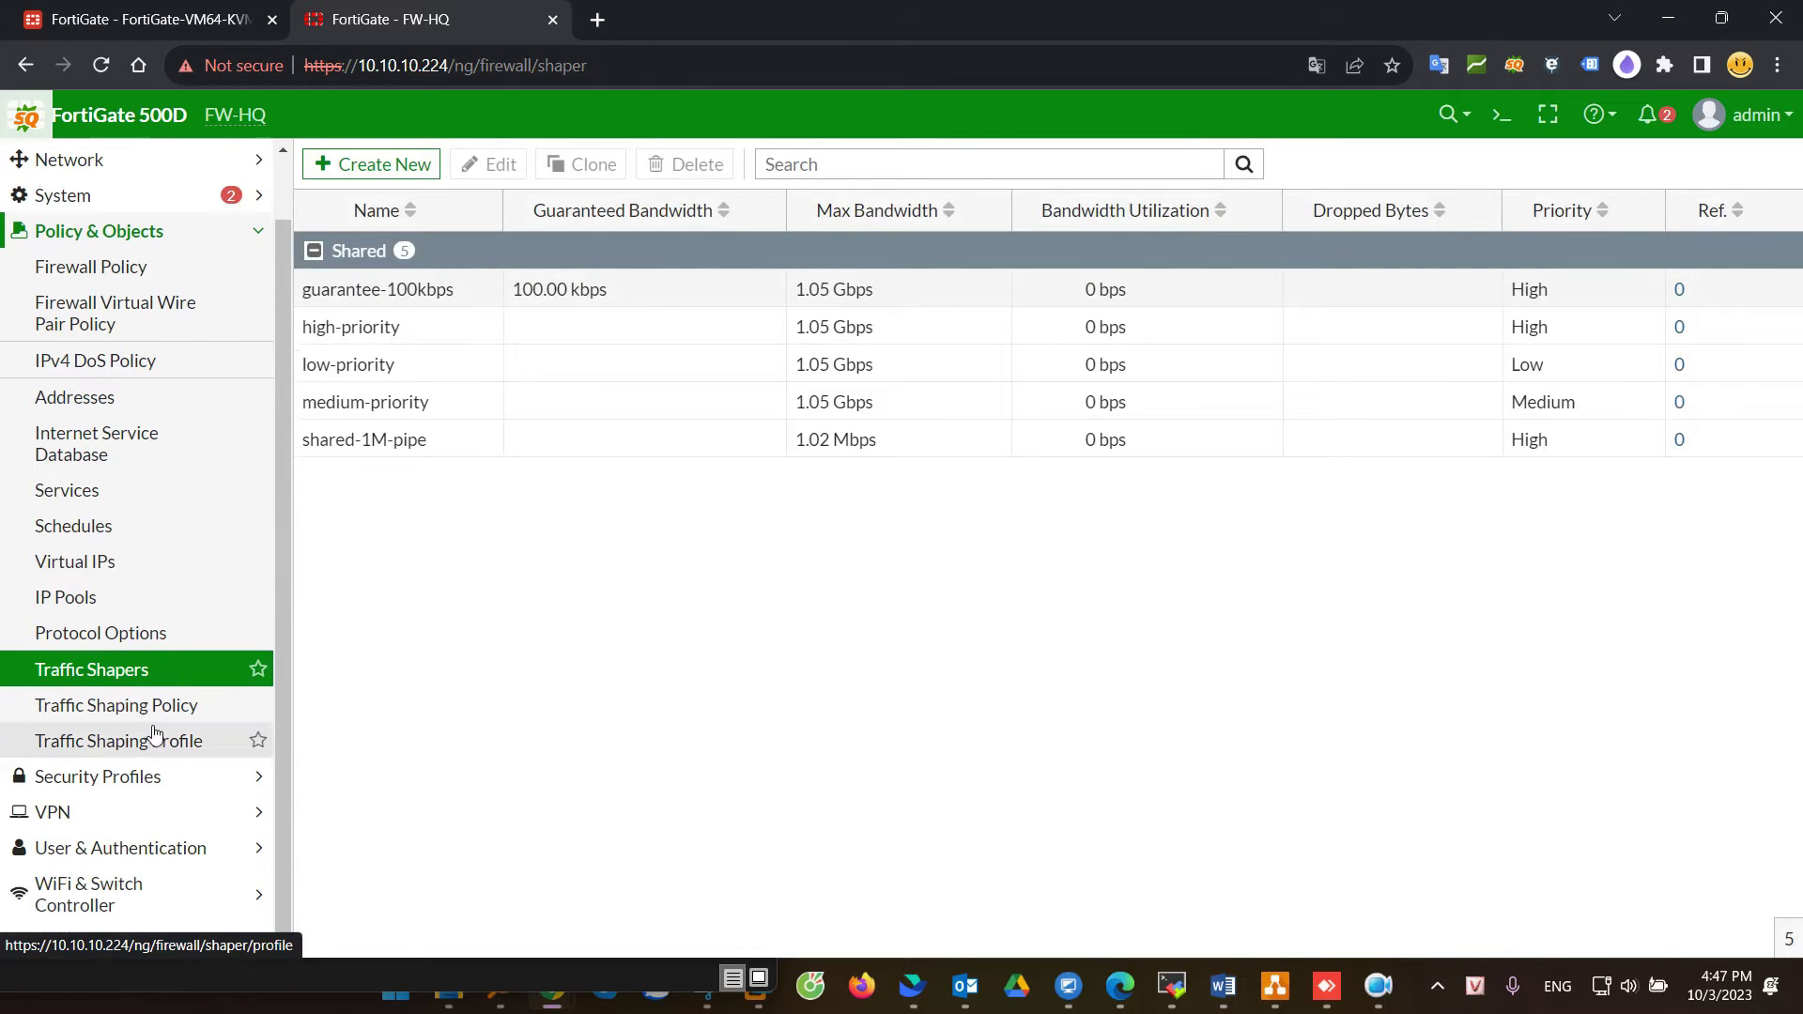
pyautogui.click(408, 166)
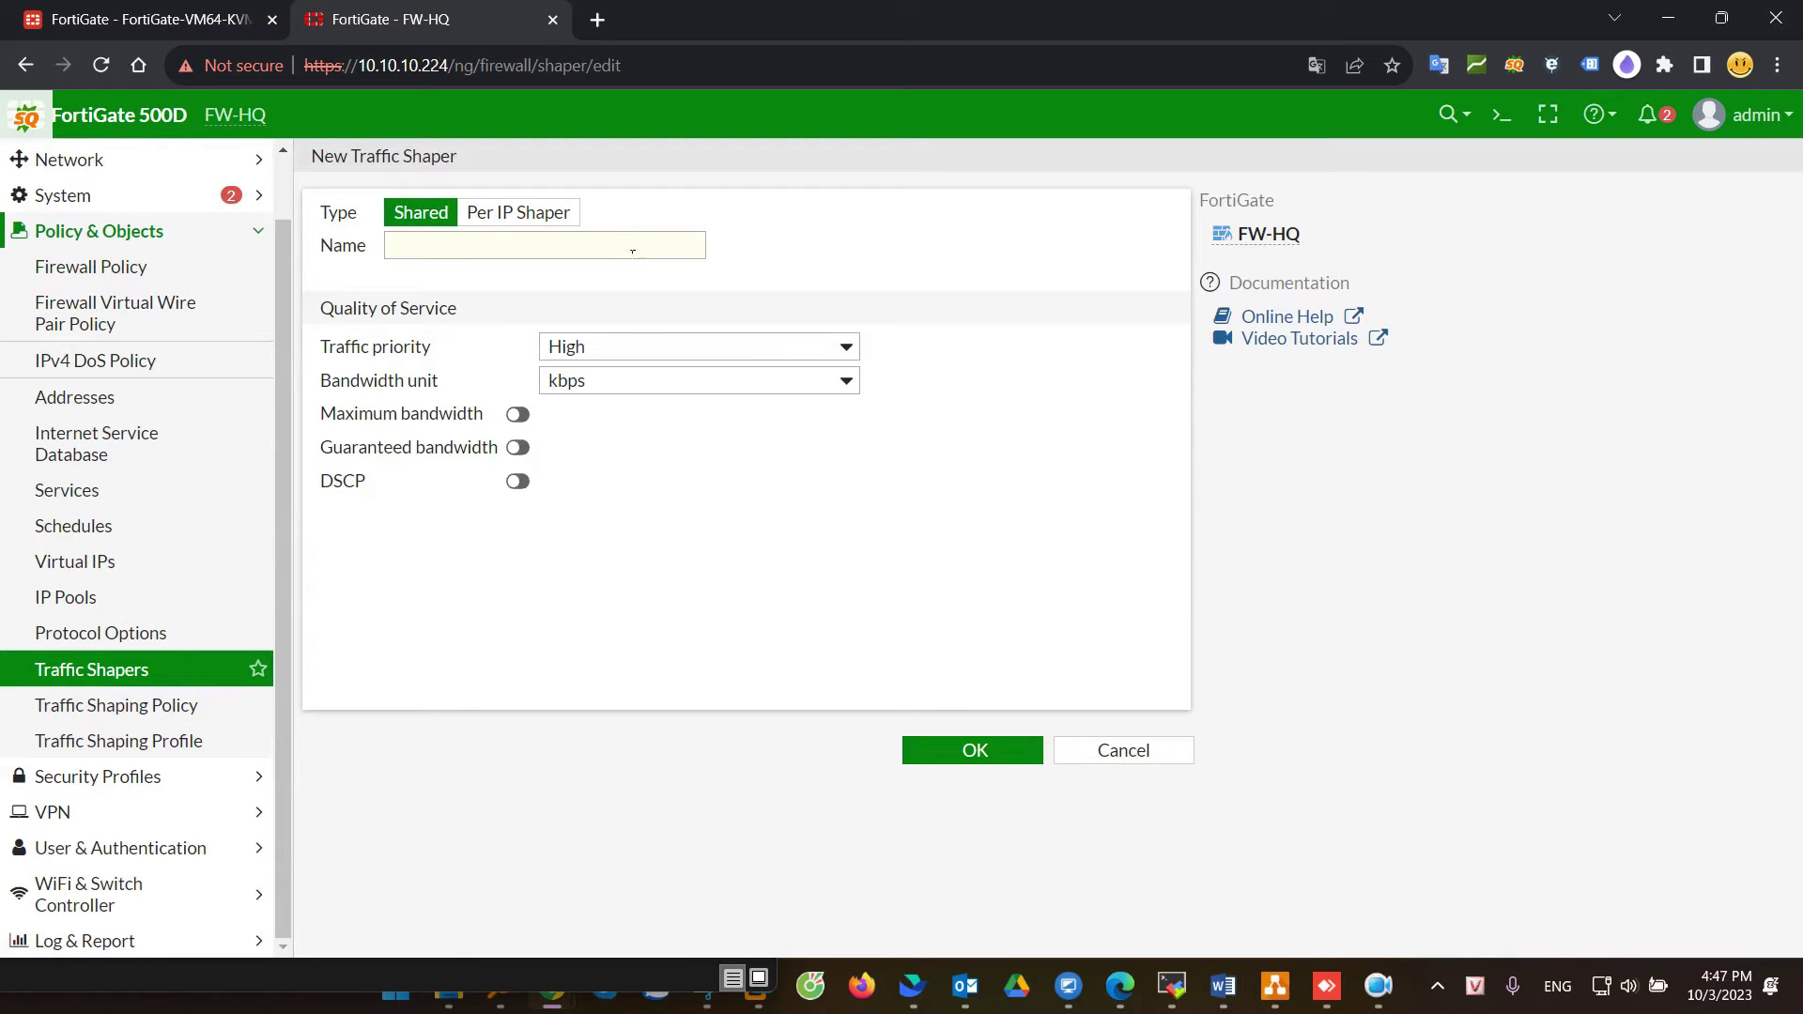
# Step: Check the existing traffic shapers on the FortiGate-VM64-KVM firewall and return to the new shaper on FW-HQ
pyautogui.click(180, 22)
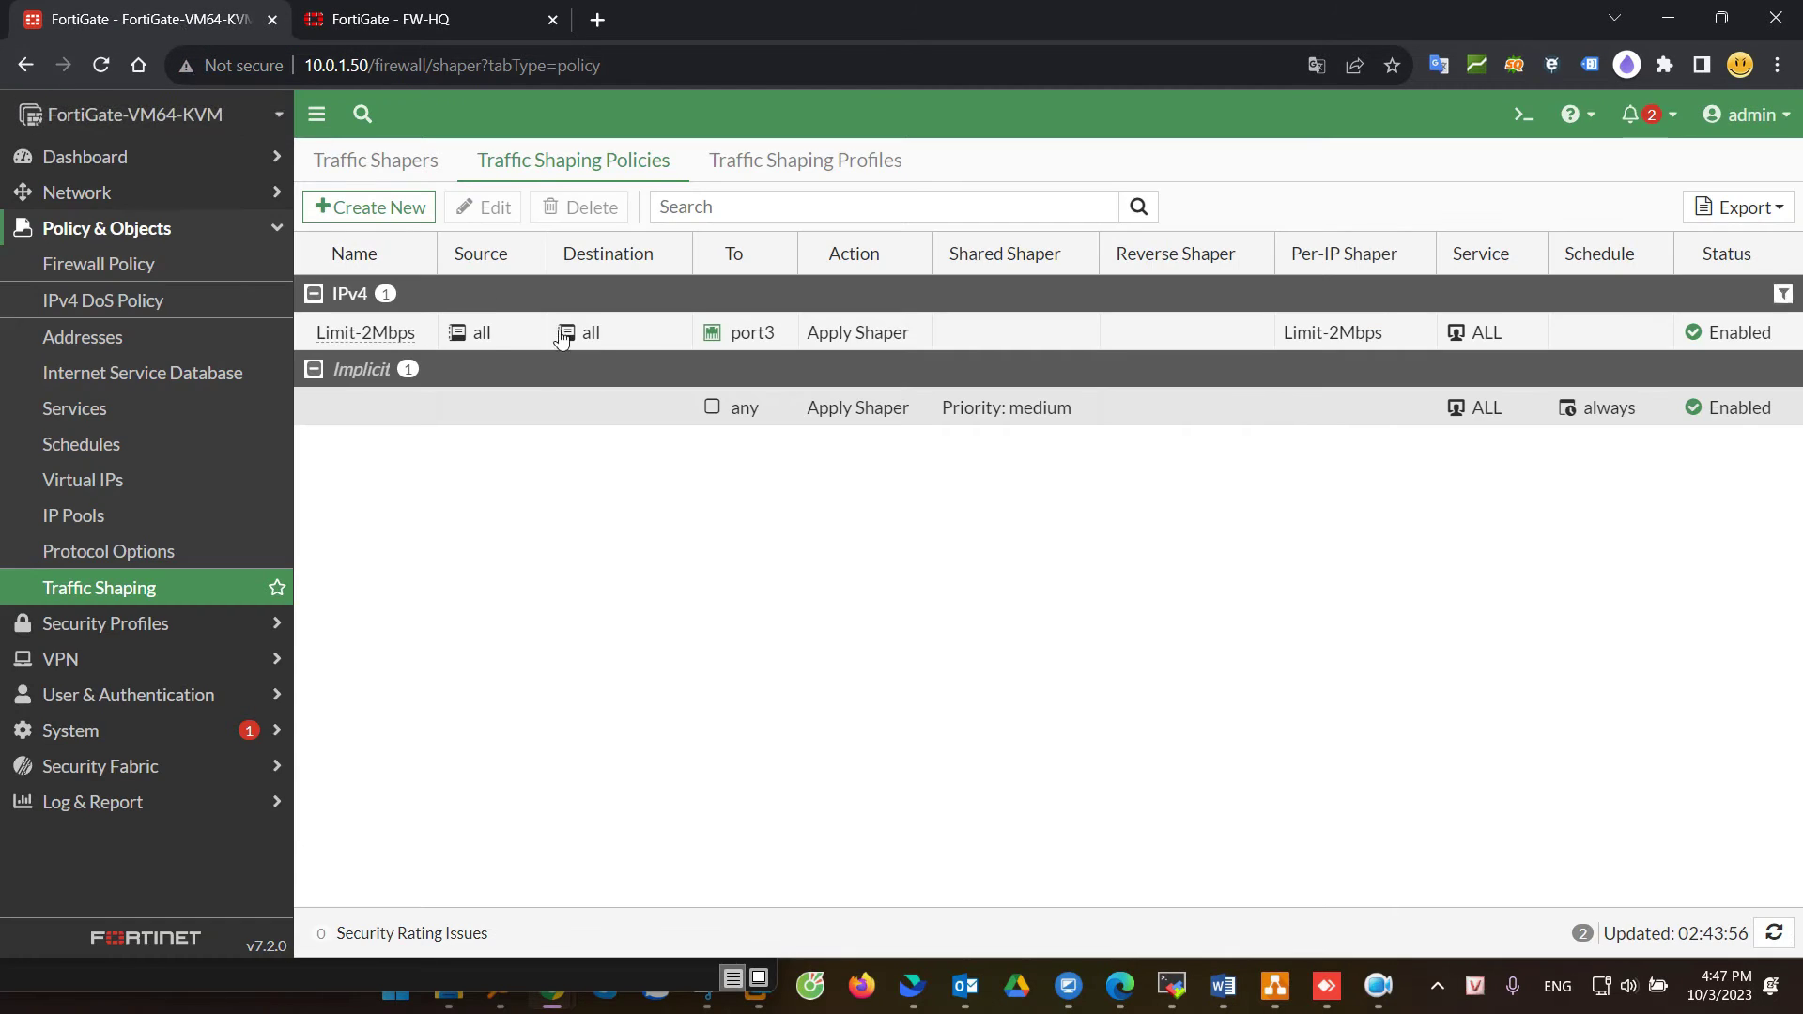
pyautogui.click(387, 172)
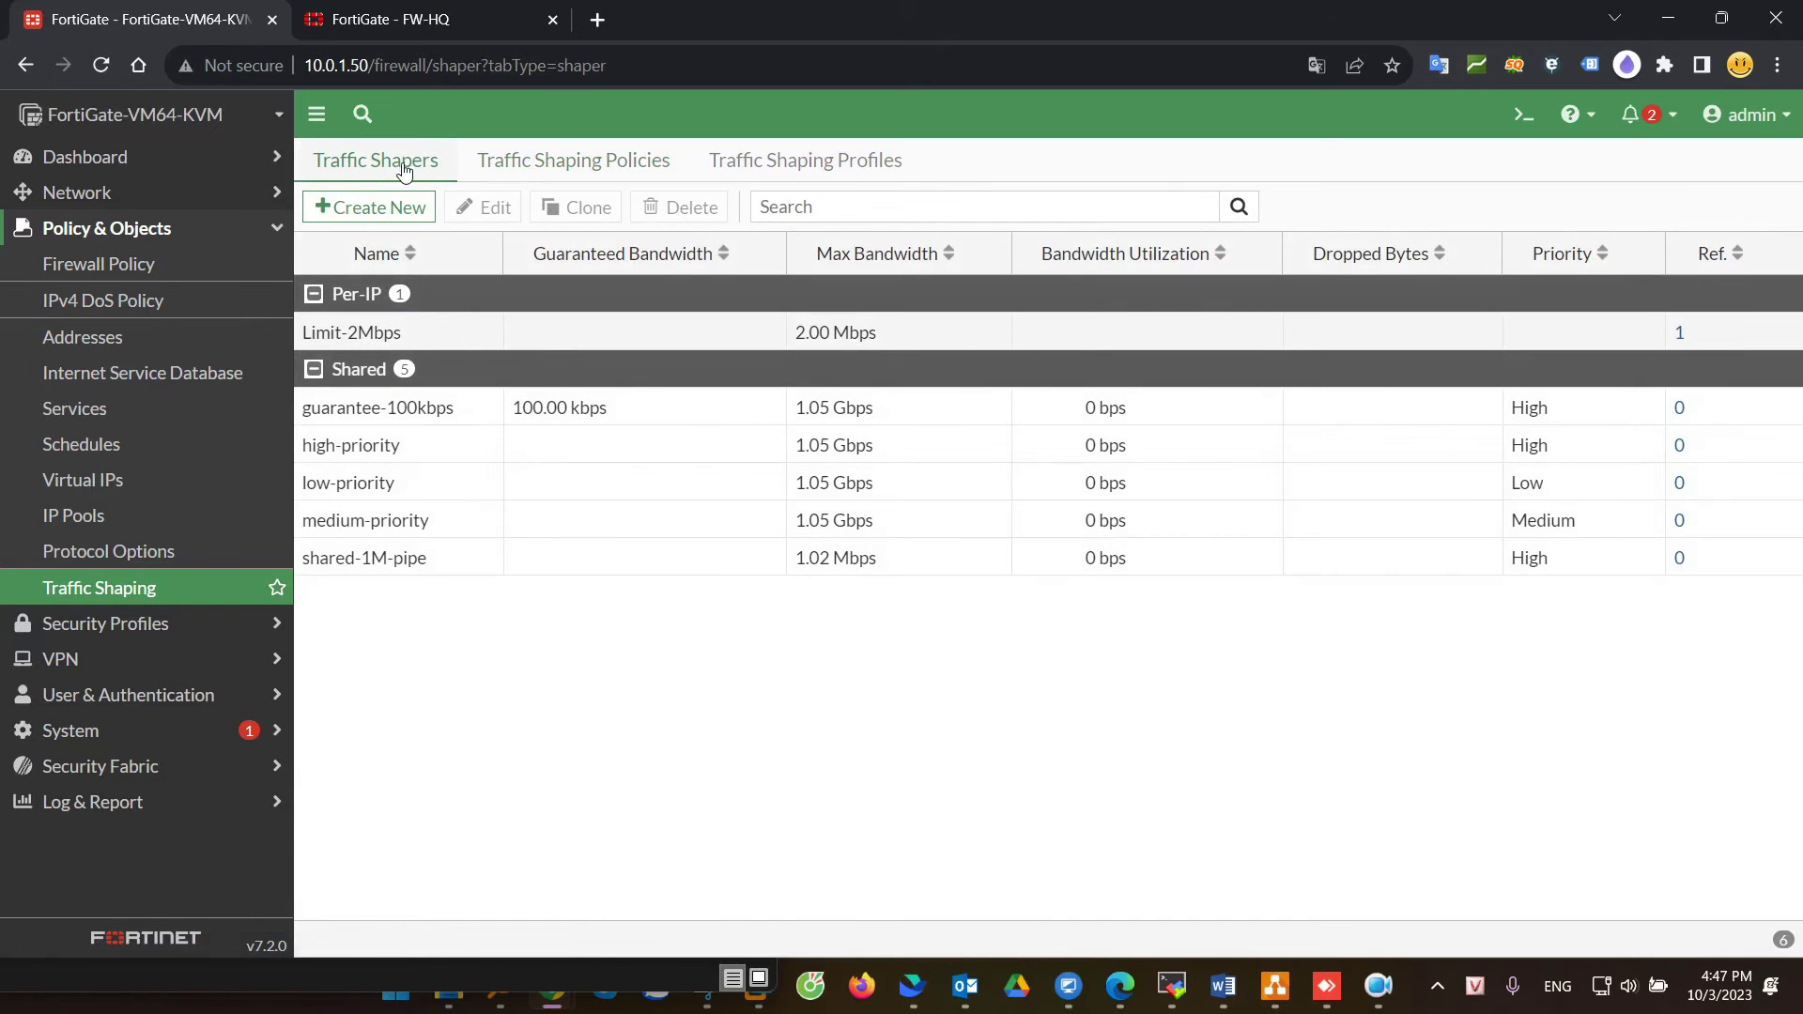
pyautogui.click(399, 18)
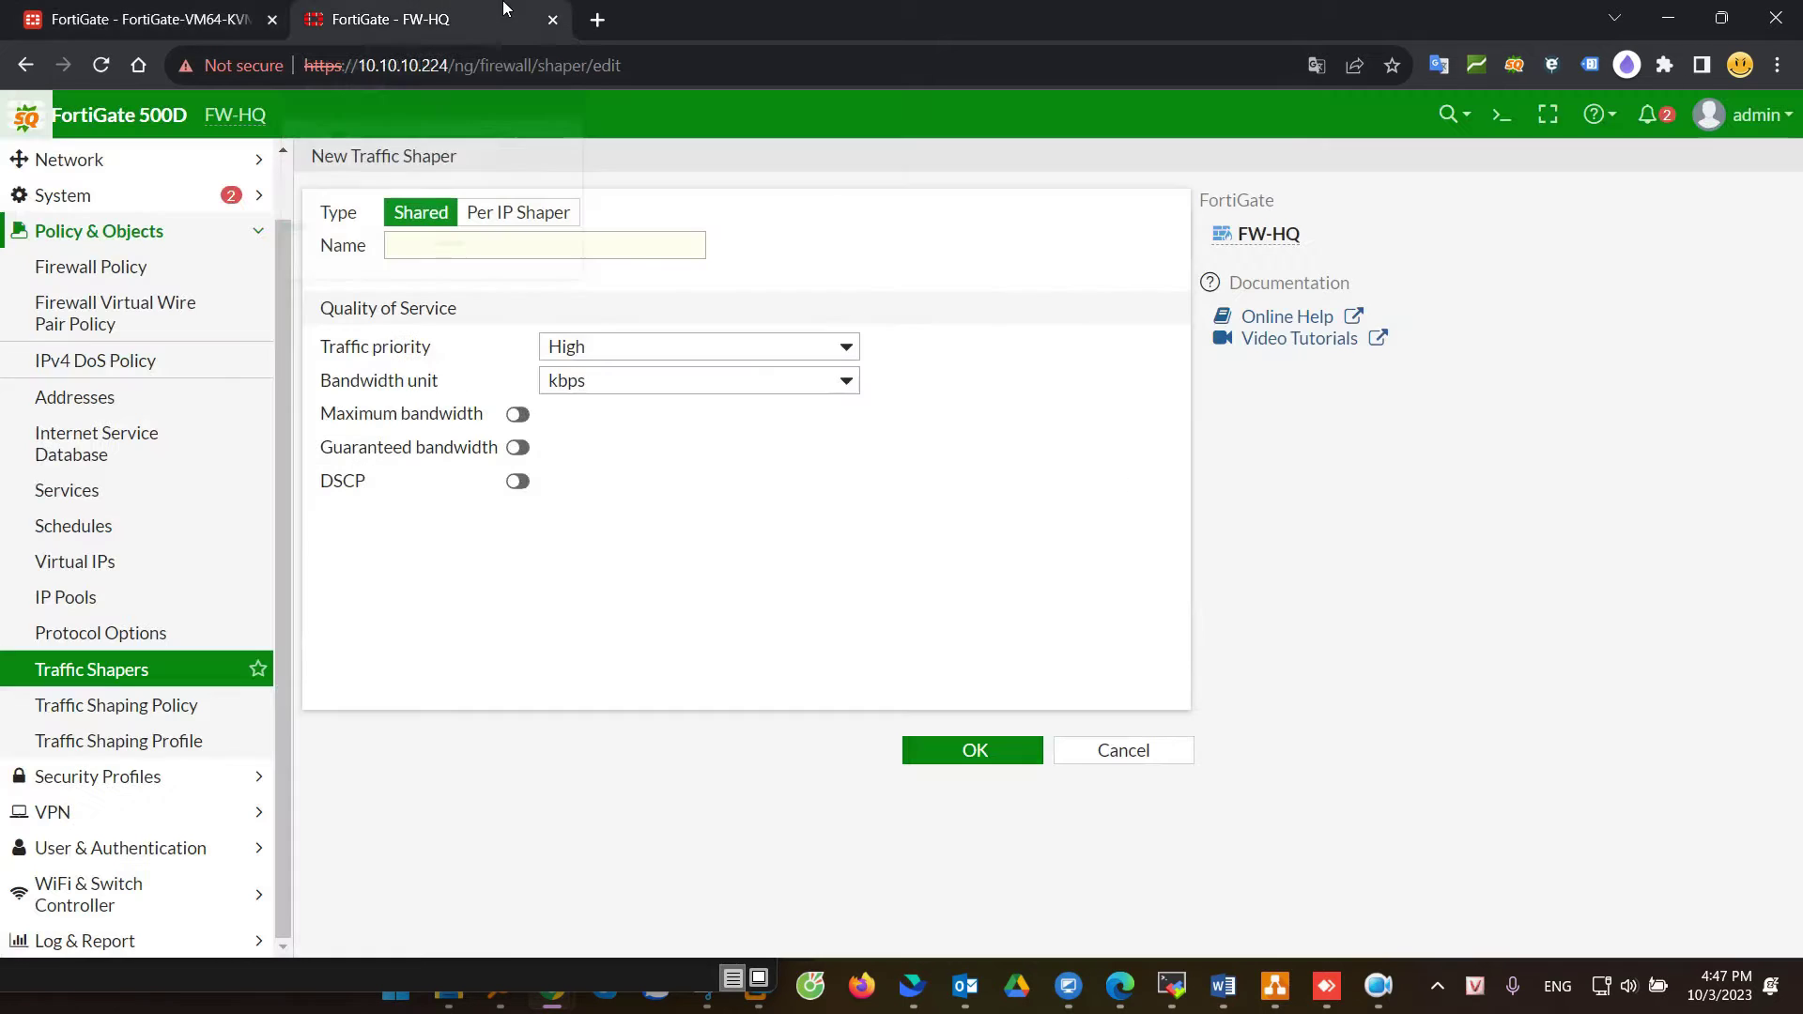
# Step: Compare the options offered by the Shared and Per IP Shaper types for the new traffic shaper
pyautogui.moveTo(321, 214); pyautogui.dragTo(368, 216)
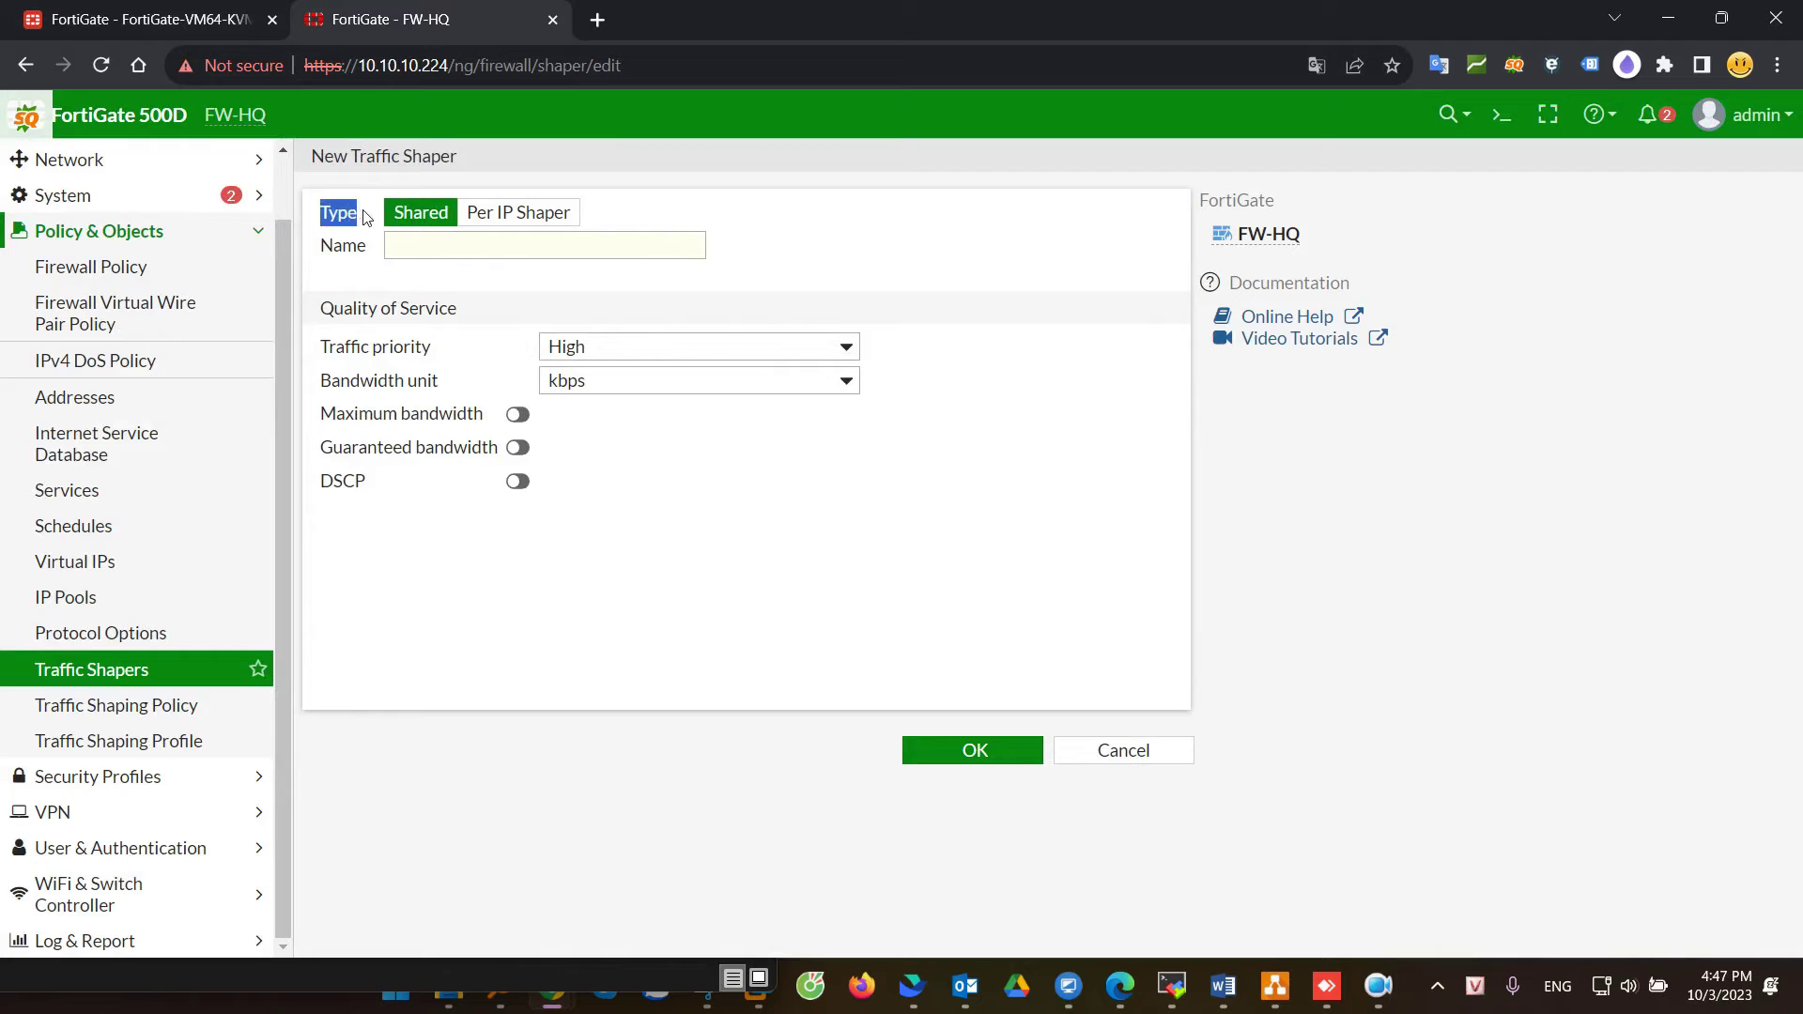
pyautogui.click(483, 216)
pyautogui.click(423, 215)
pyautogui.click(495, 218)
pyautogui.click(423, 215)
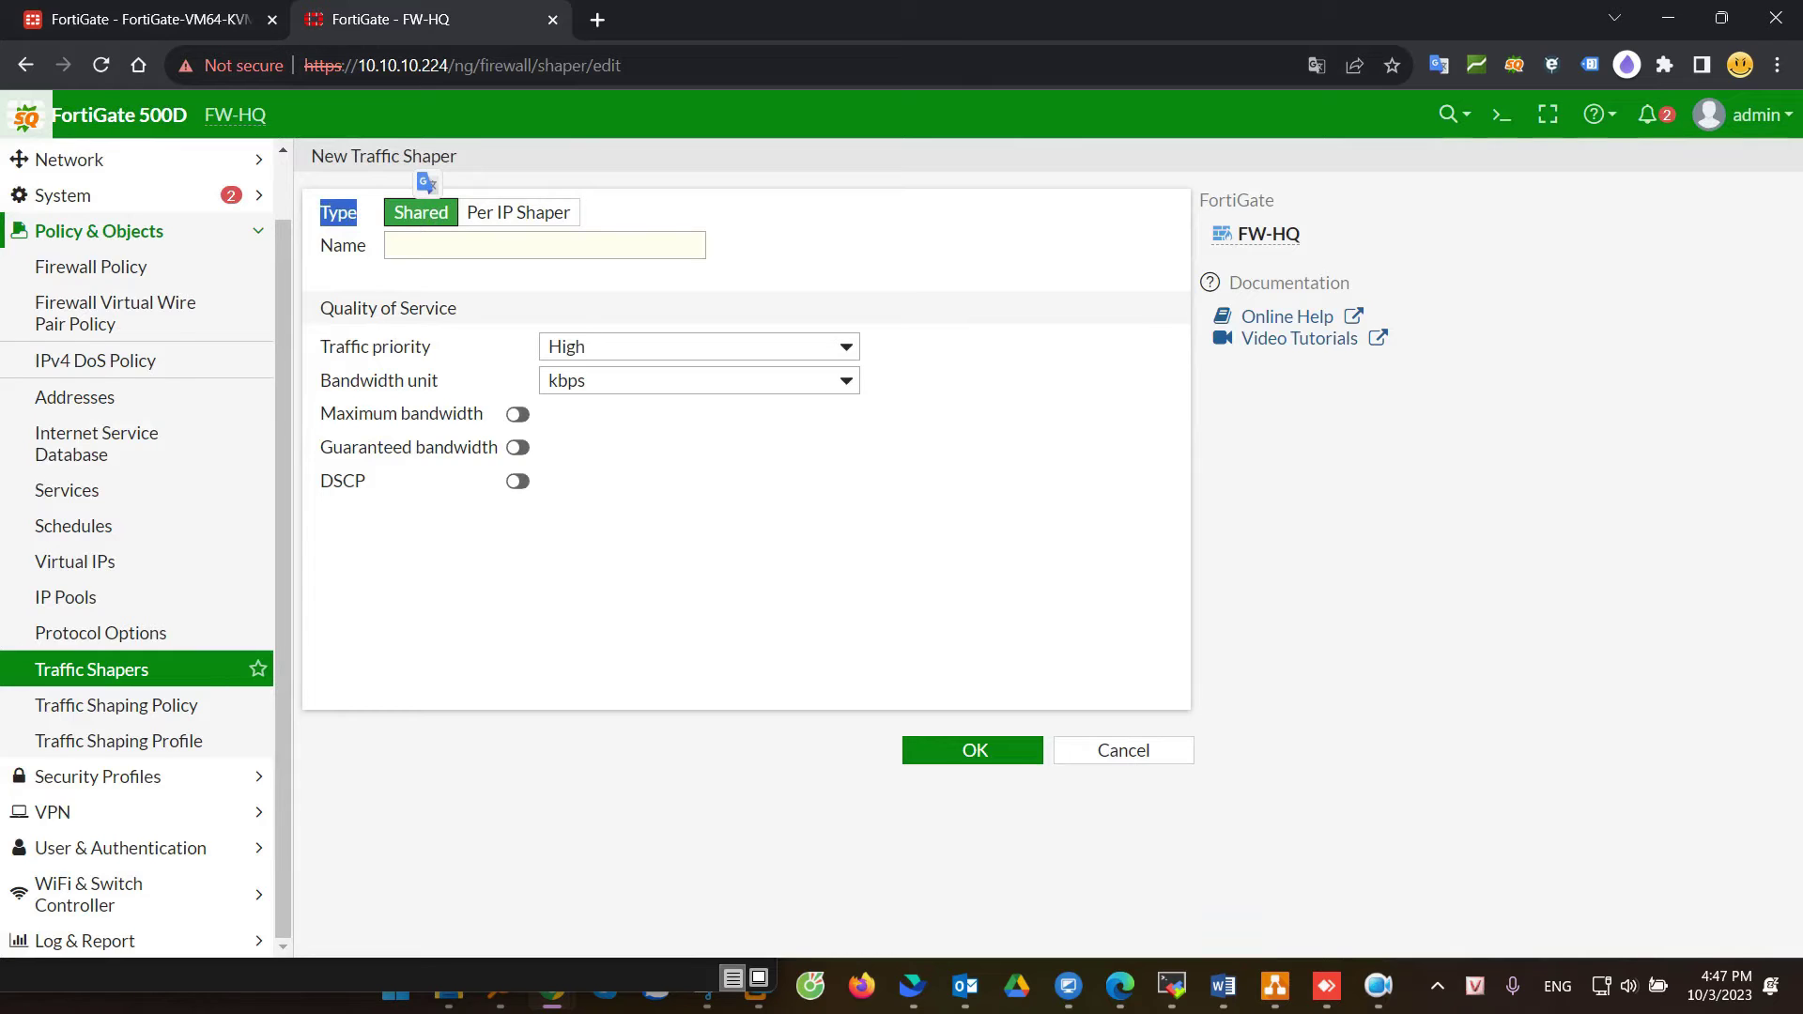
pyautogui.hotkey('alt', 'Tab')
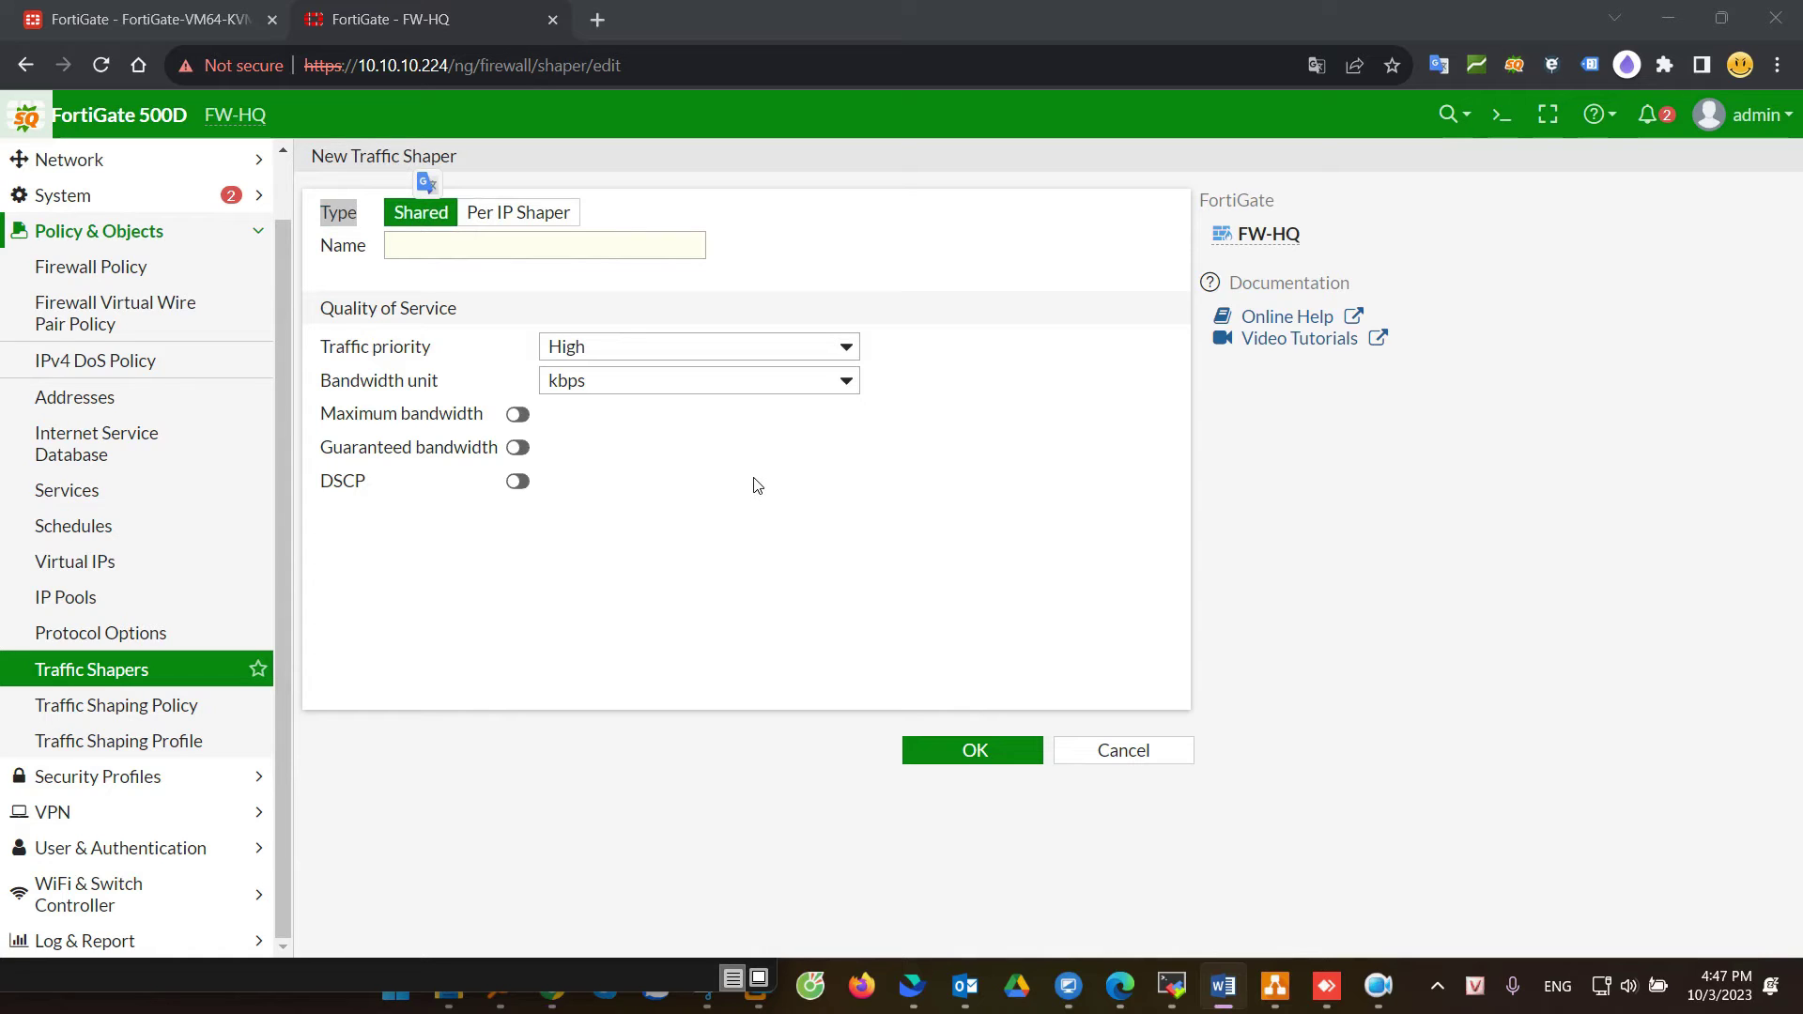
pyautogui.click(536, 218)
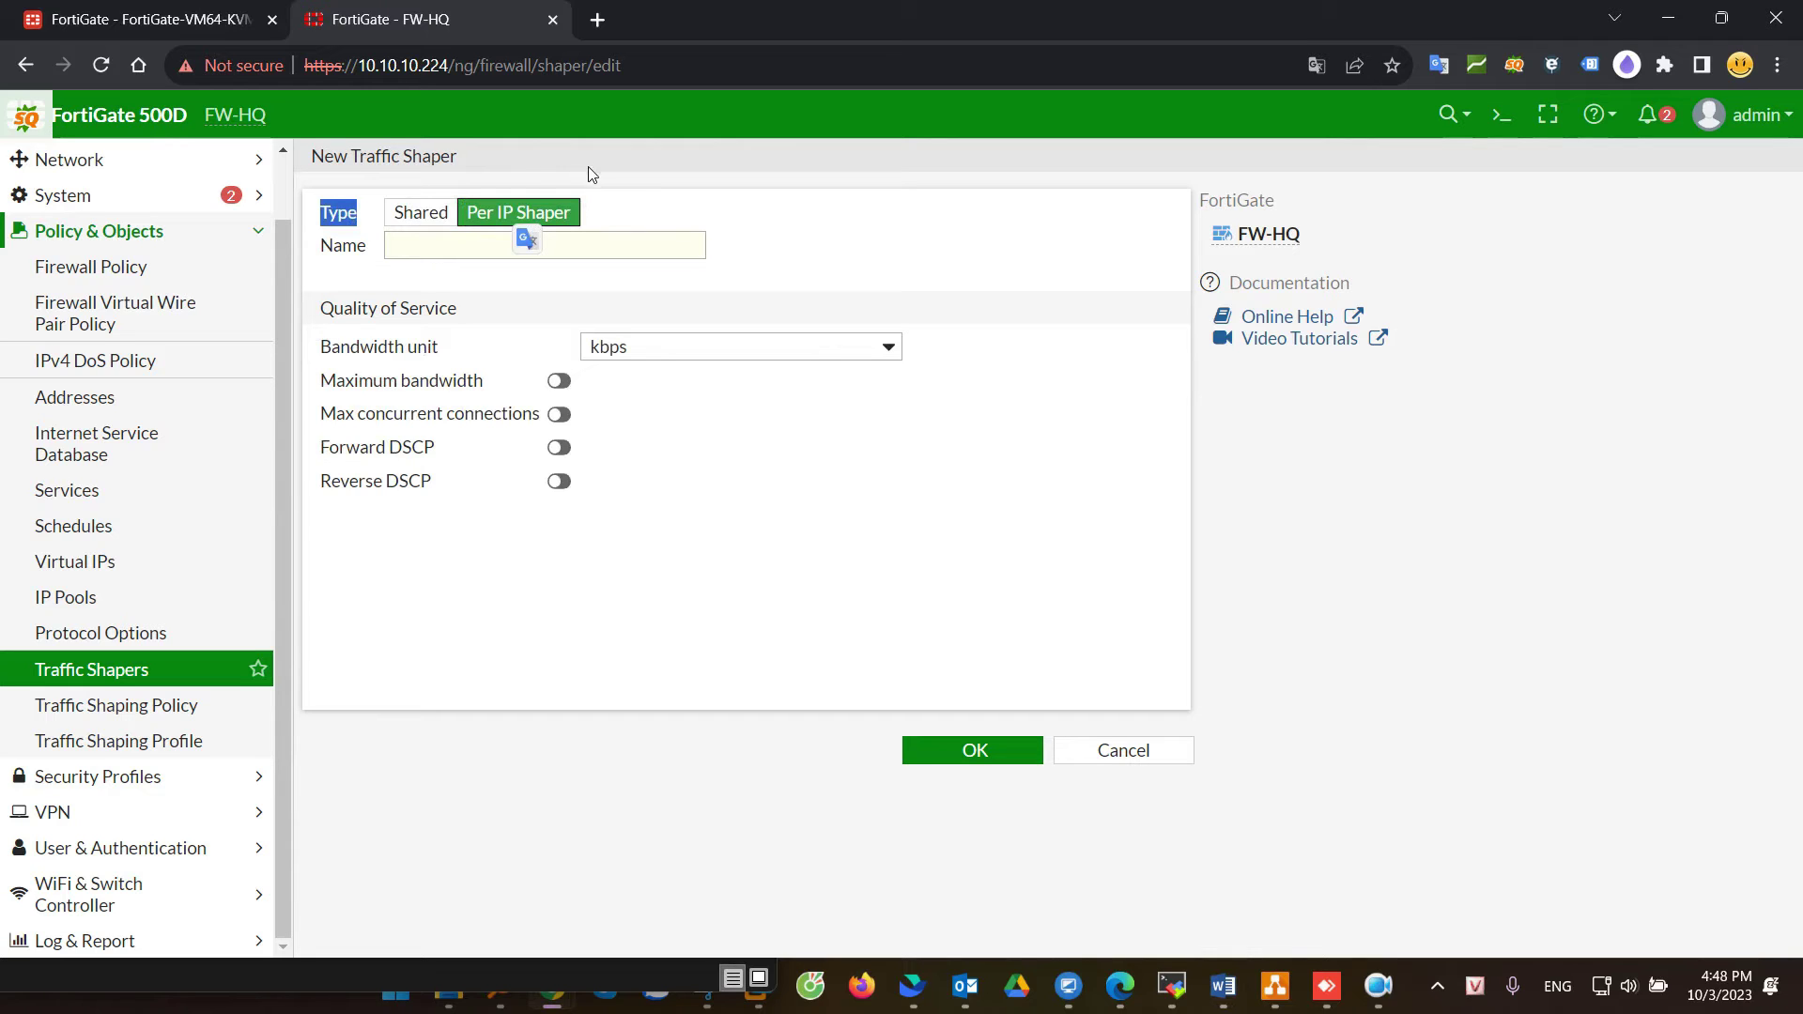
pyautogui.click(580, 223)
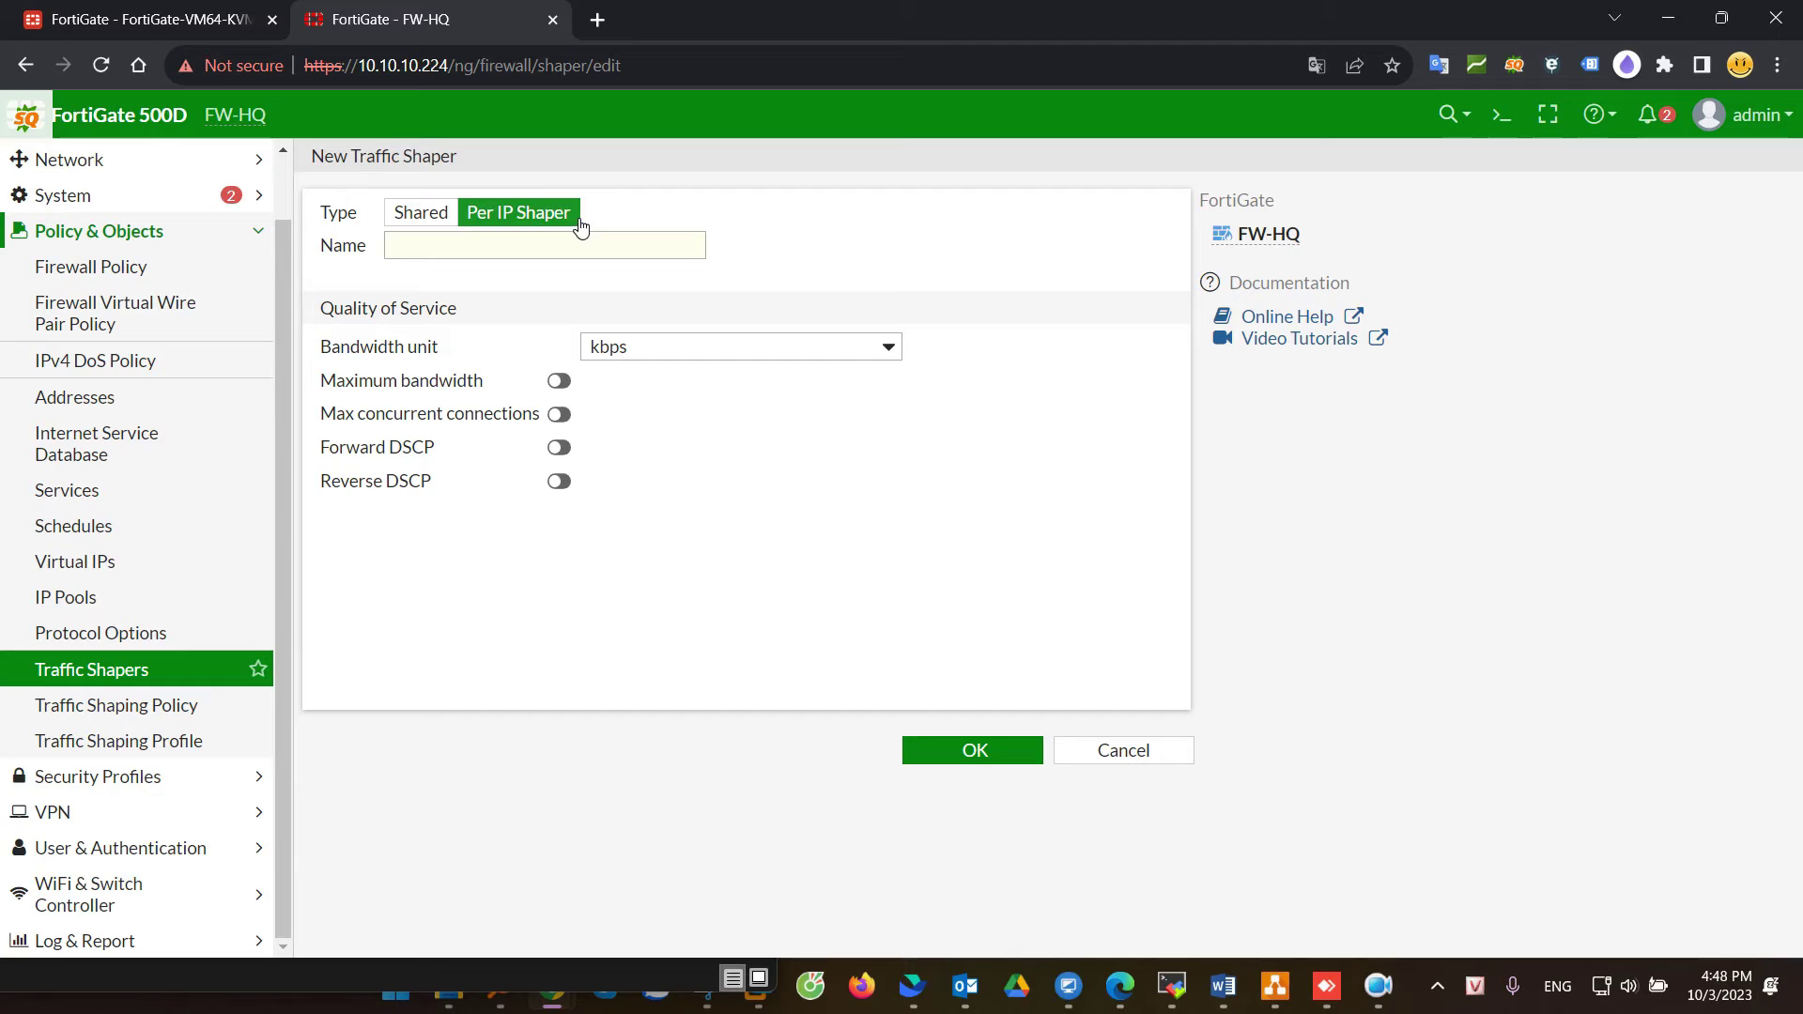
# Step: Set the shaper's type to Shared with a maximum bandwidth of 2 Mbps and enable guaranteed bandwidth
pyautogui.click(425, 215)
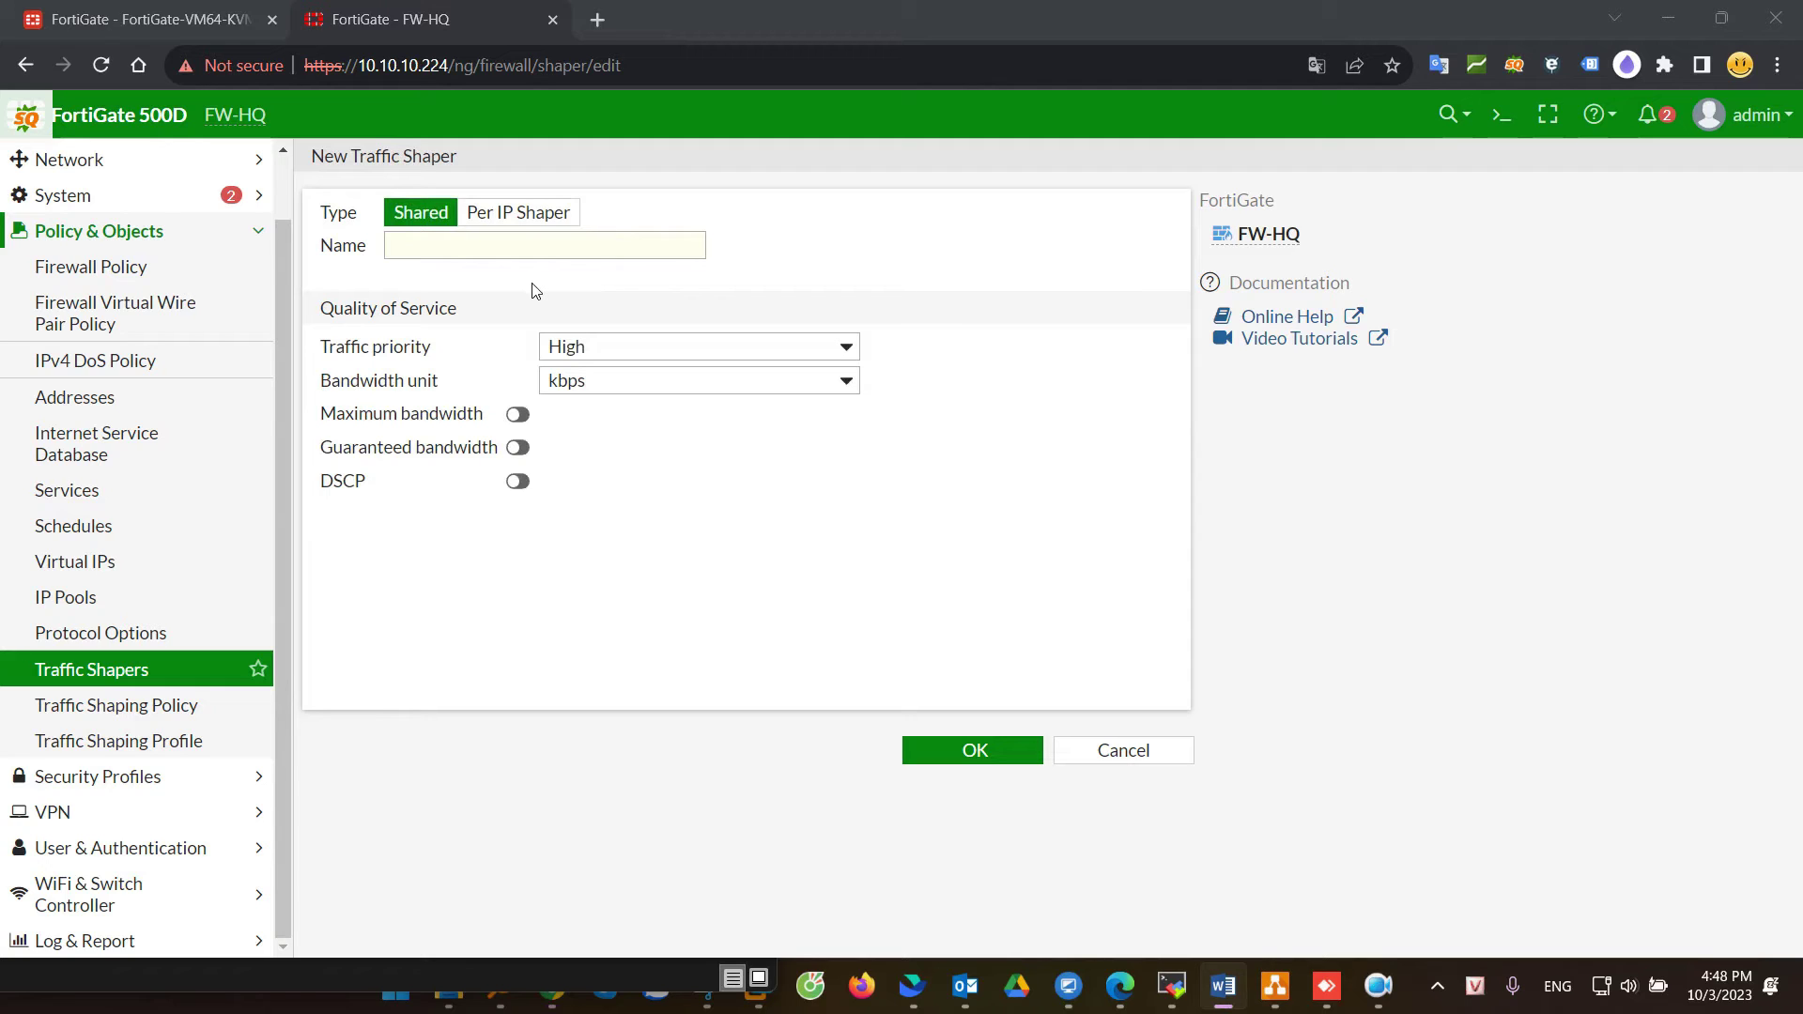
pyautogui.click(527, 424)
pyautogui.click(524, 422)
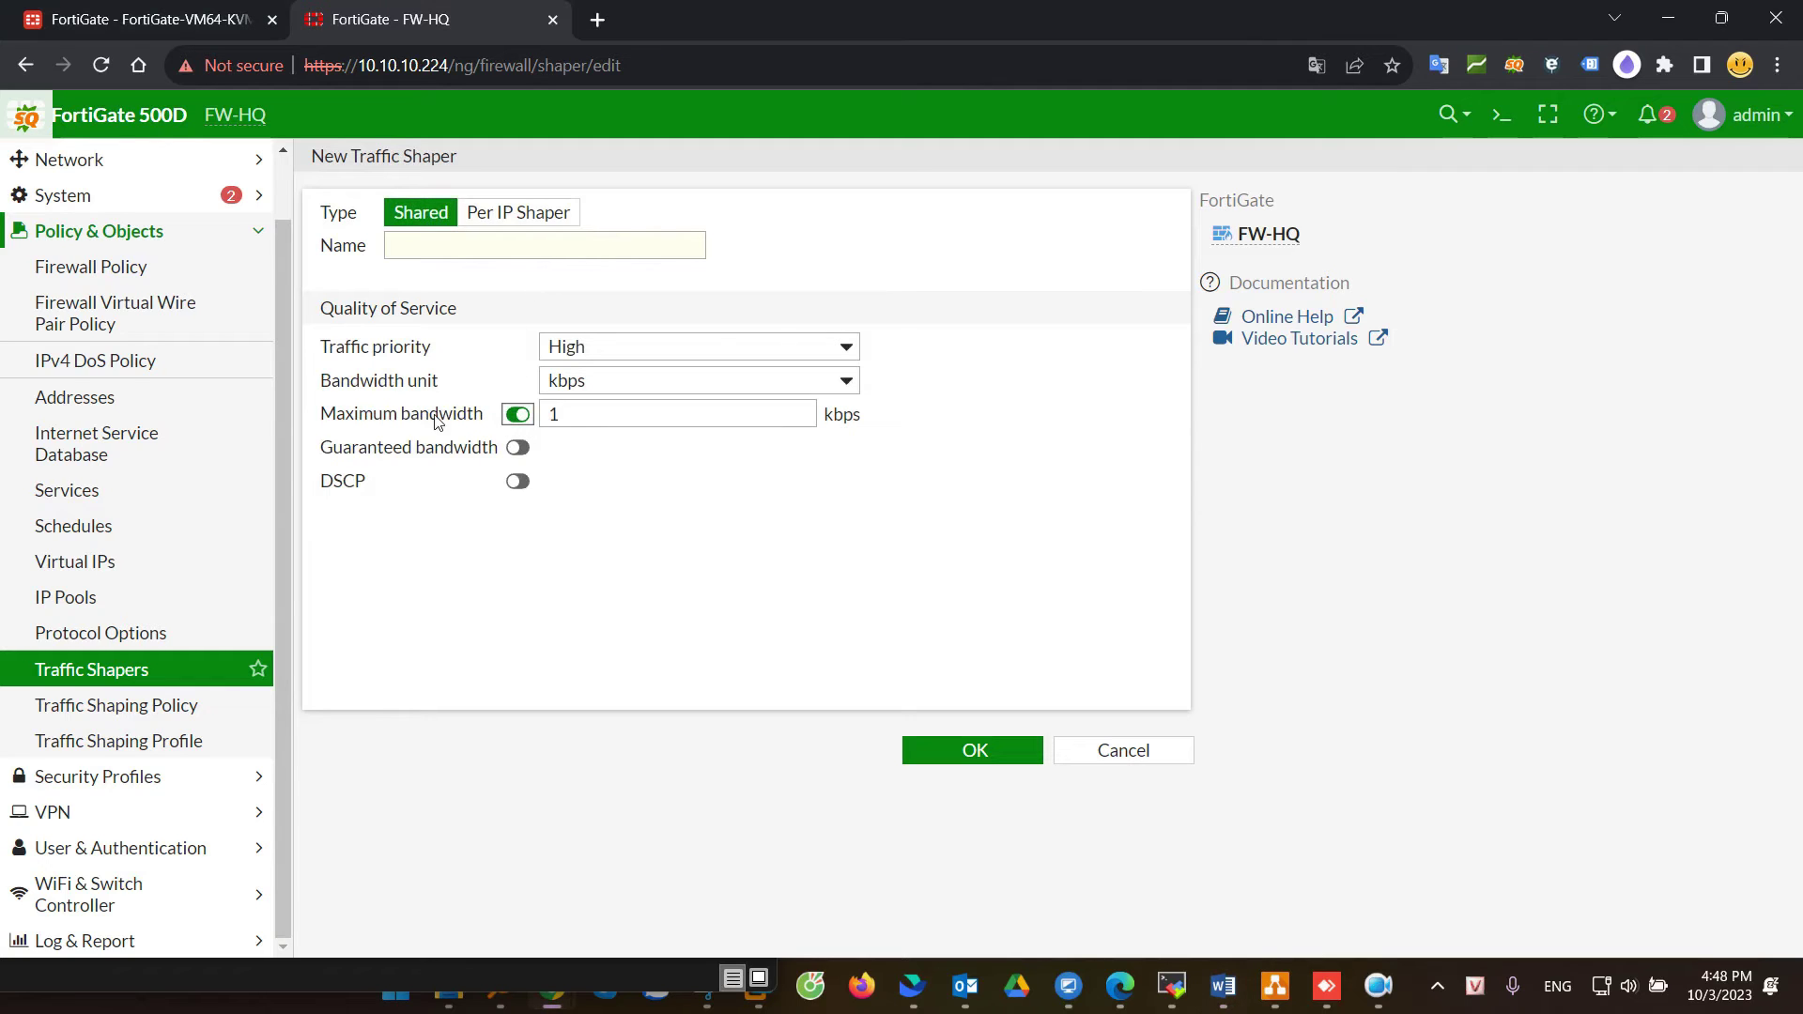
pyautogui.moveTo(320, 420); pyautogui.dragTo(483, 420)
pyautogui.click(552, 416)
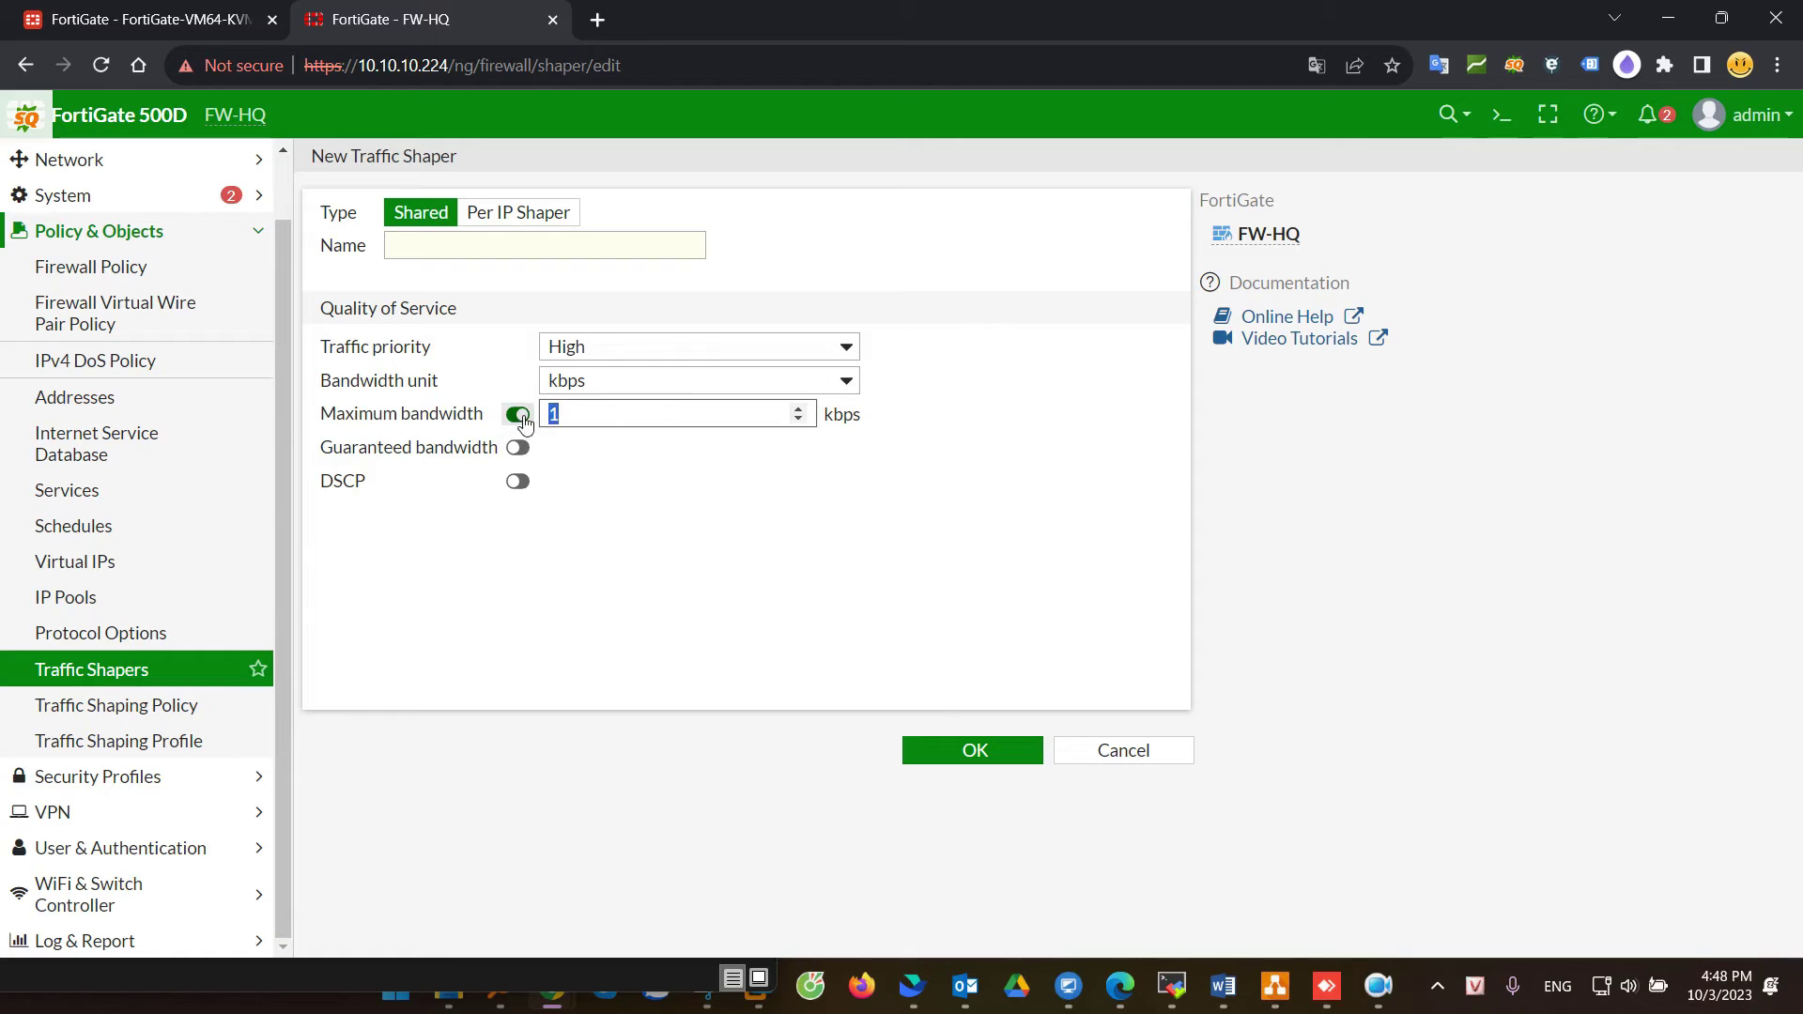
pyautogui.click(598, 382)
pyautogui.click(573, 430)
pyautogui.doubleClick(552, 414)
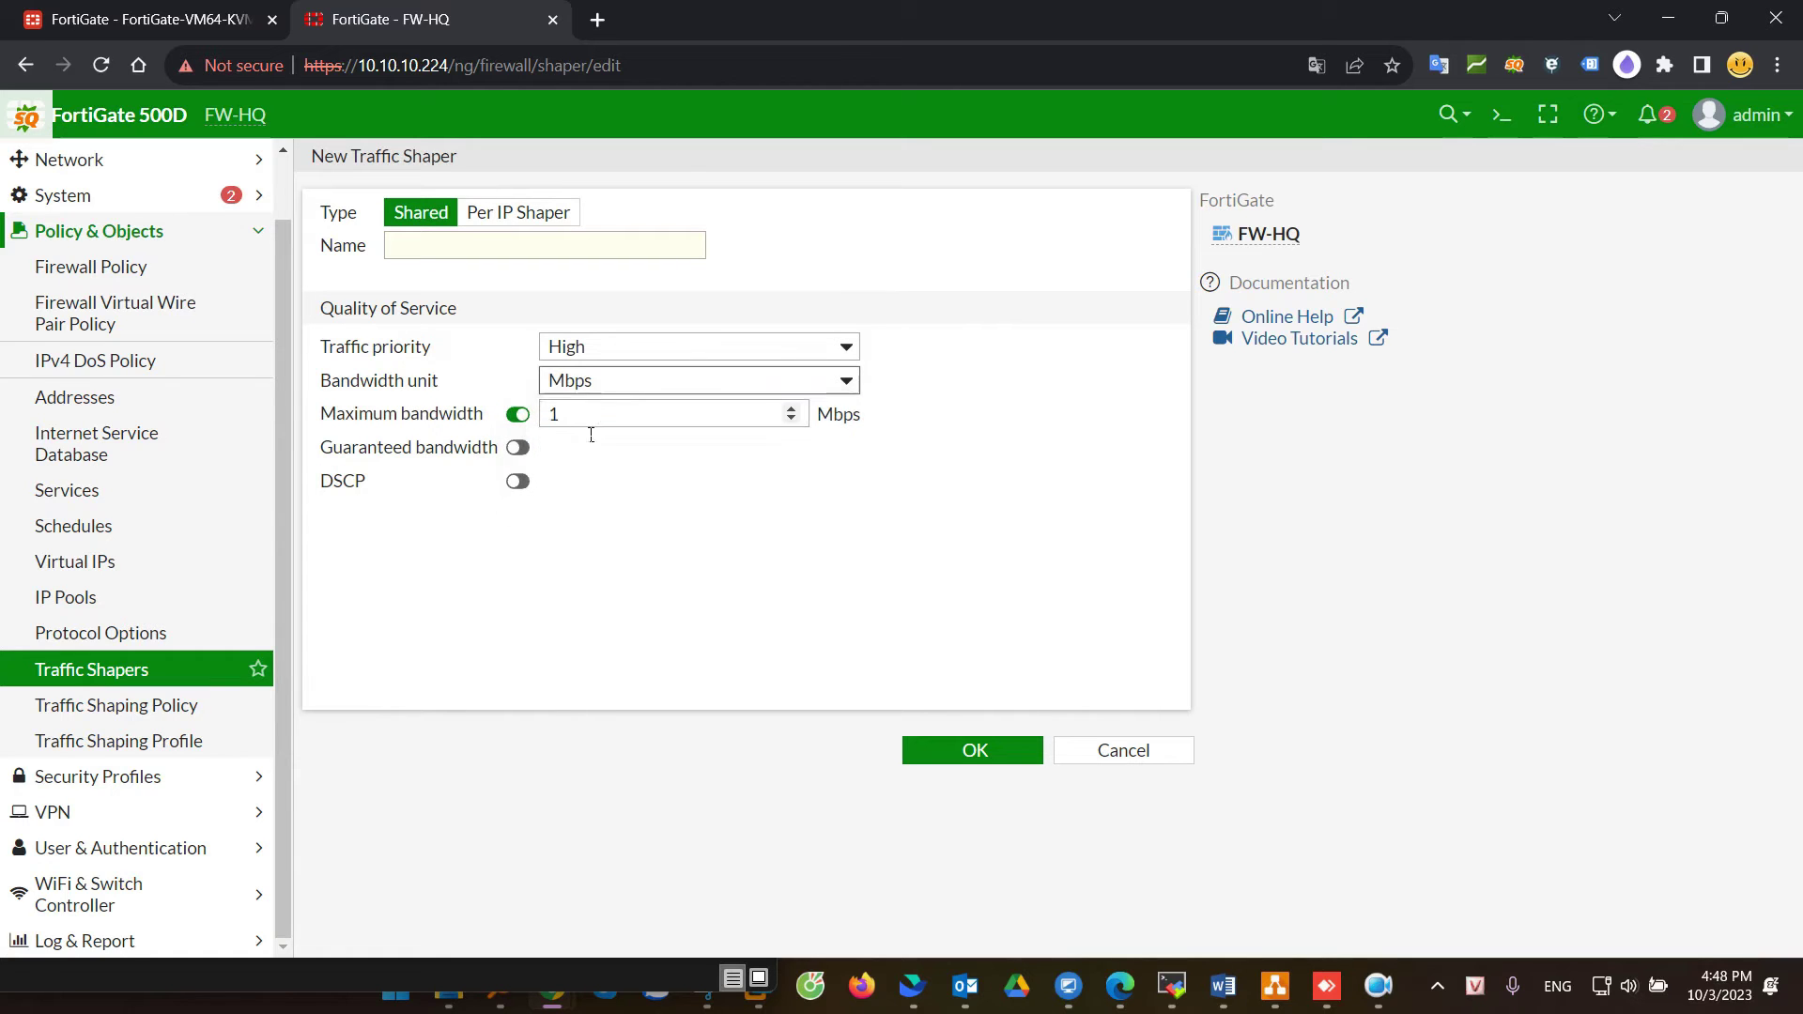
pyautogui.write('2')
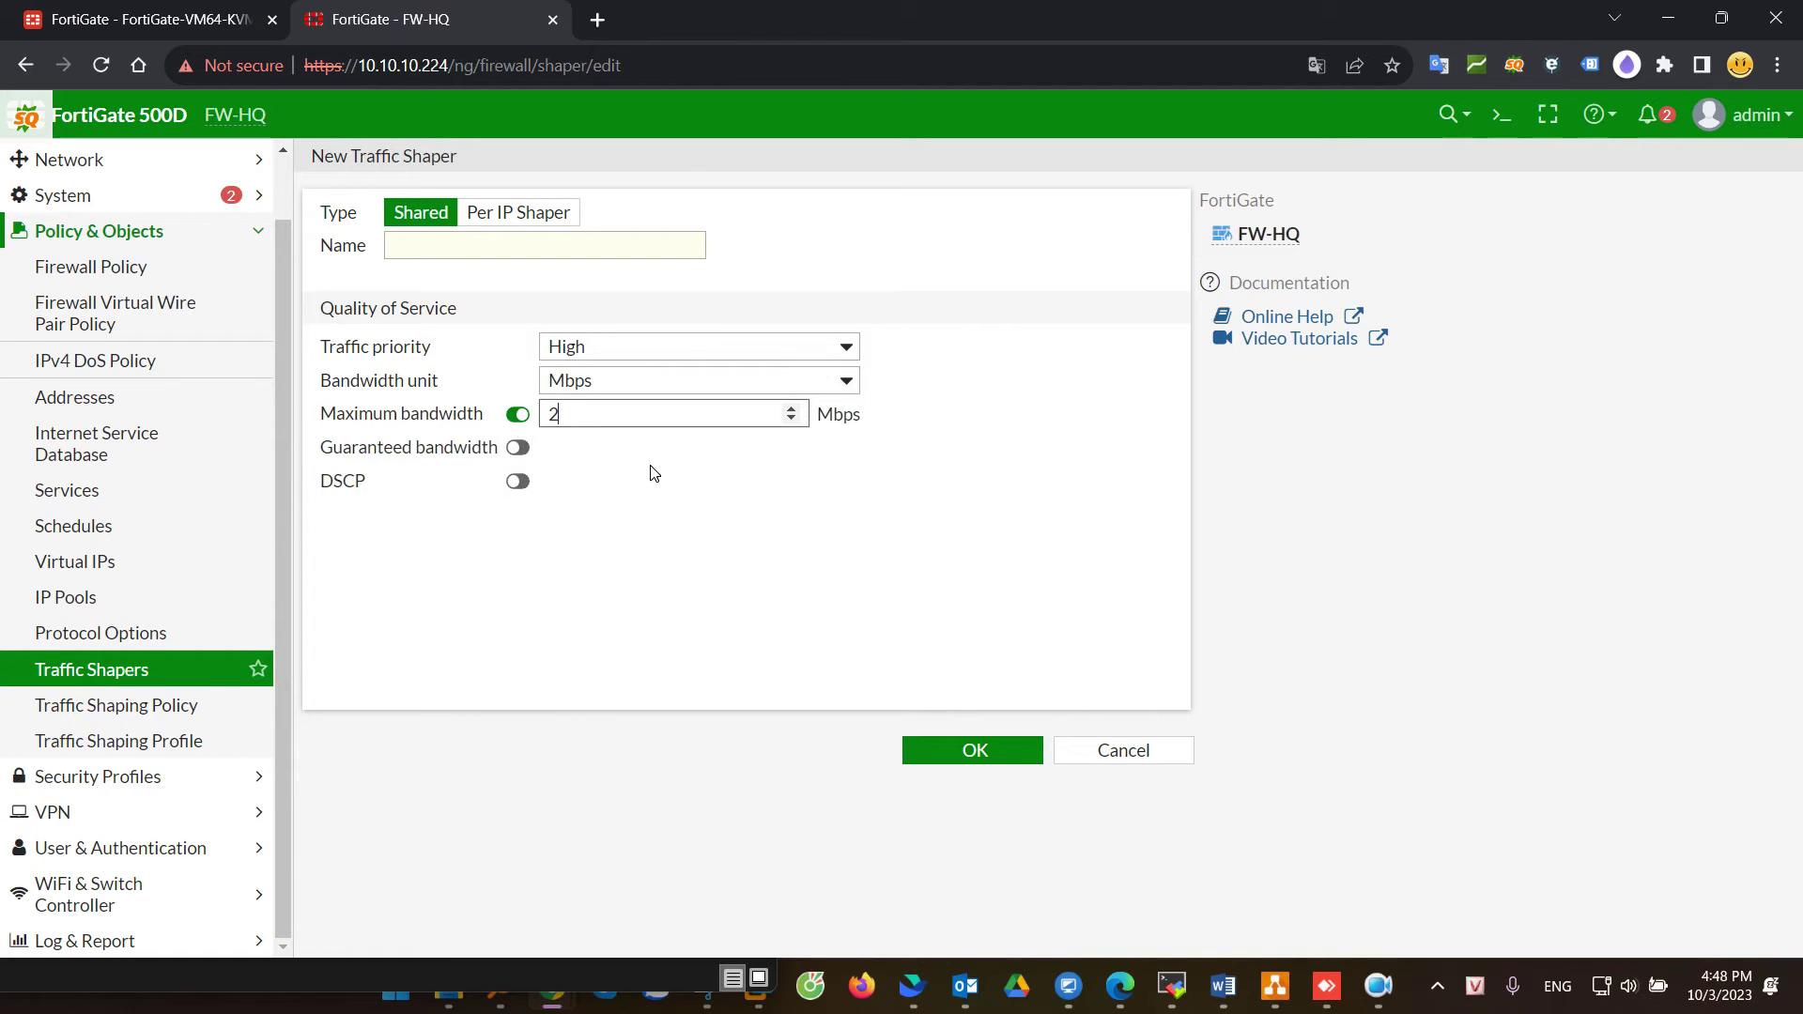
pyautogui.click(517, 447)
pyautogui.doubleClick(551, 448)
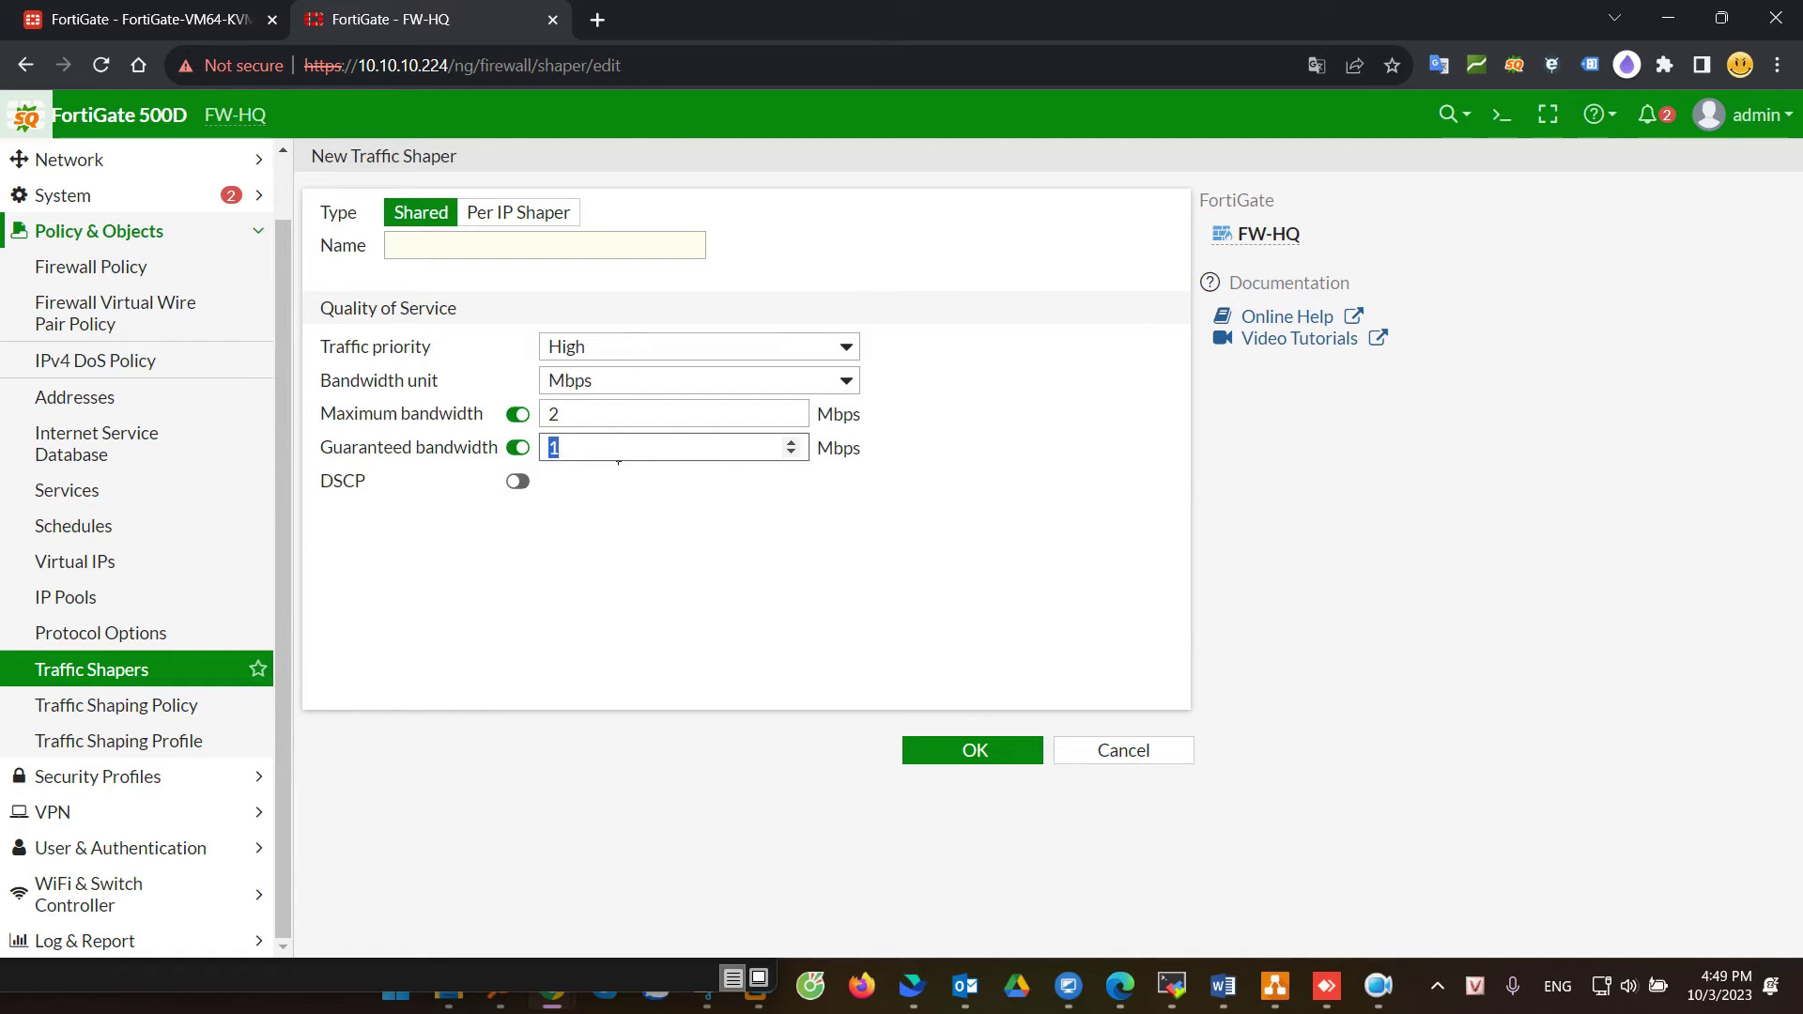
# Step: Change the shaper's type to Per IP Shaper and set its maximum bandwidth to 2 Mbps
pyautogui.click(528, 223)
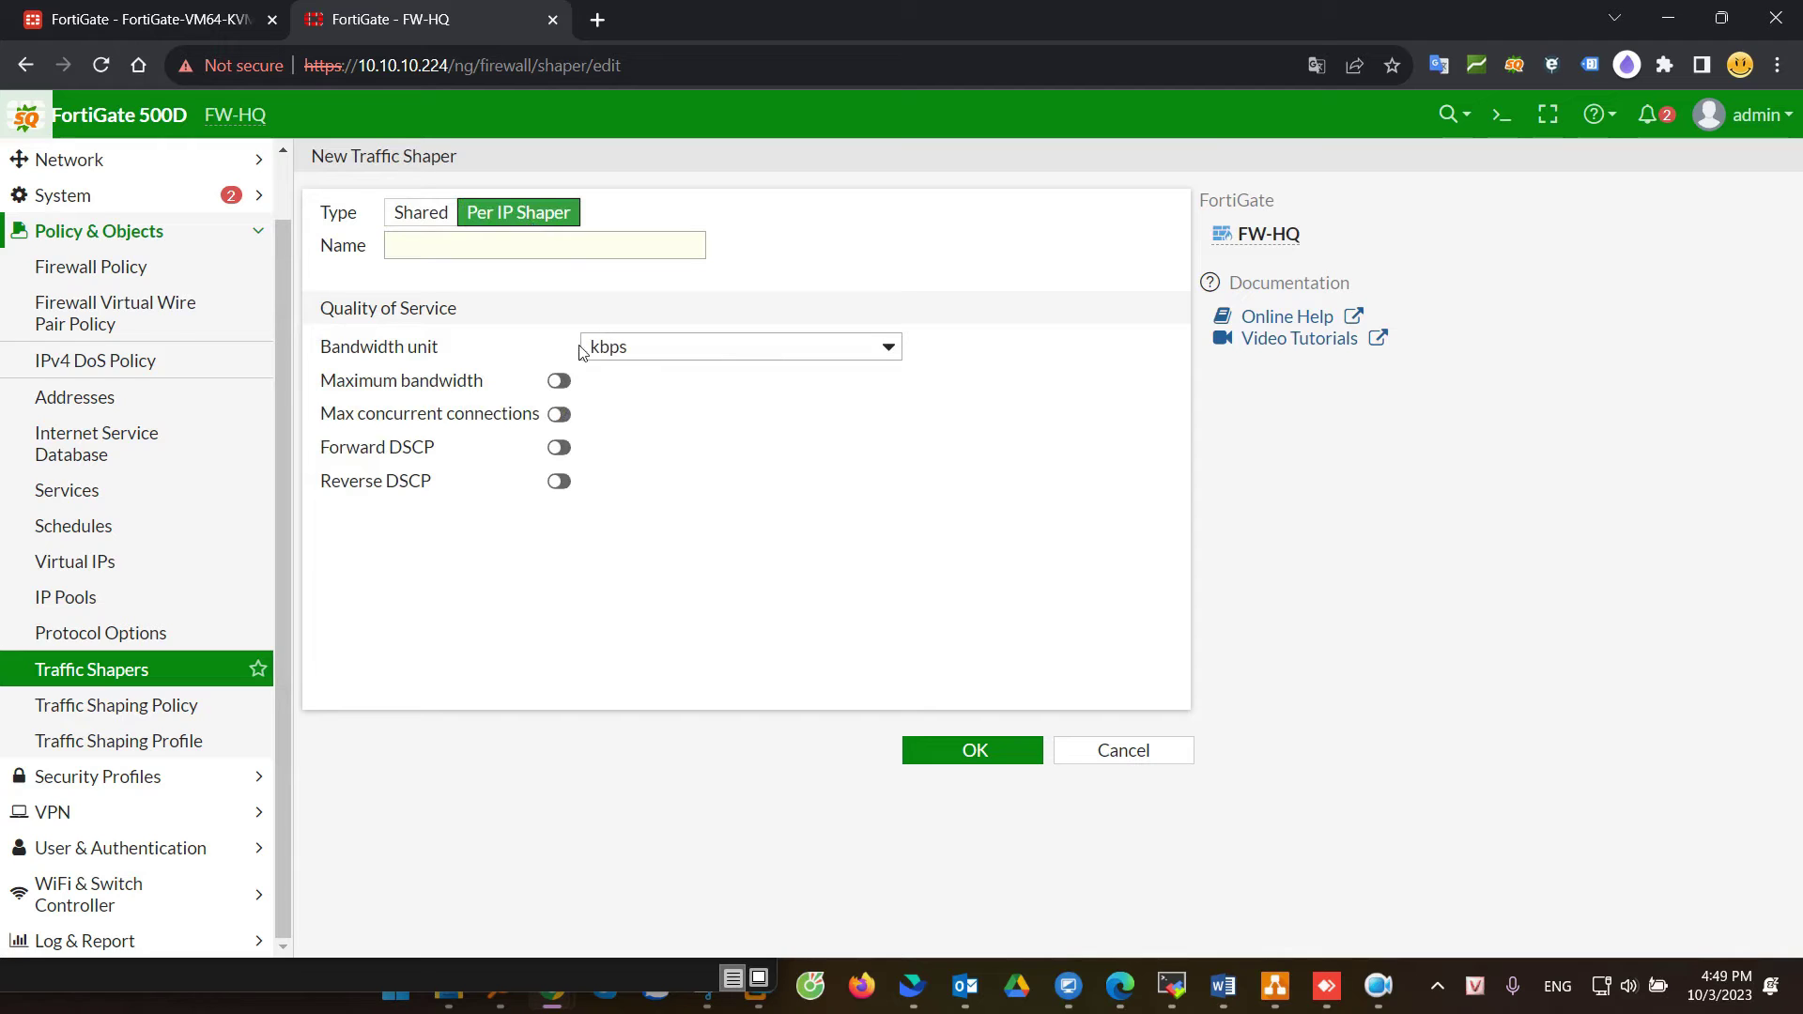
pyautogui.click(558, 380)
pyautogui.click(645, 349)
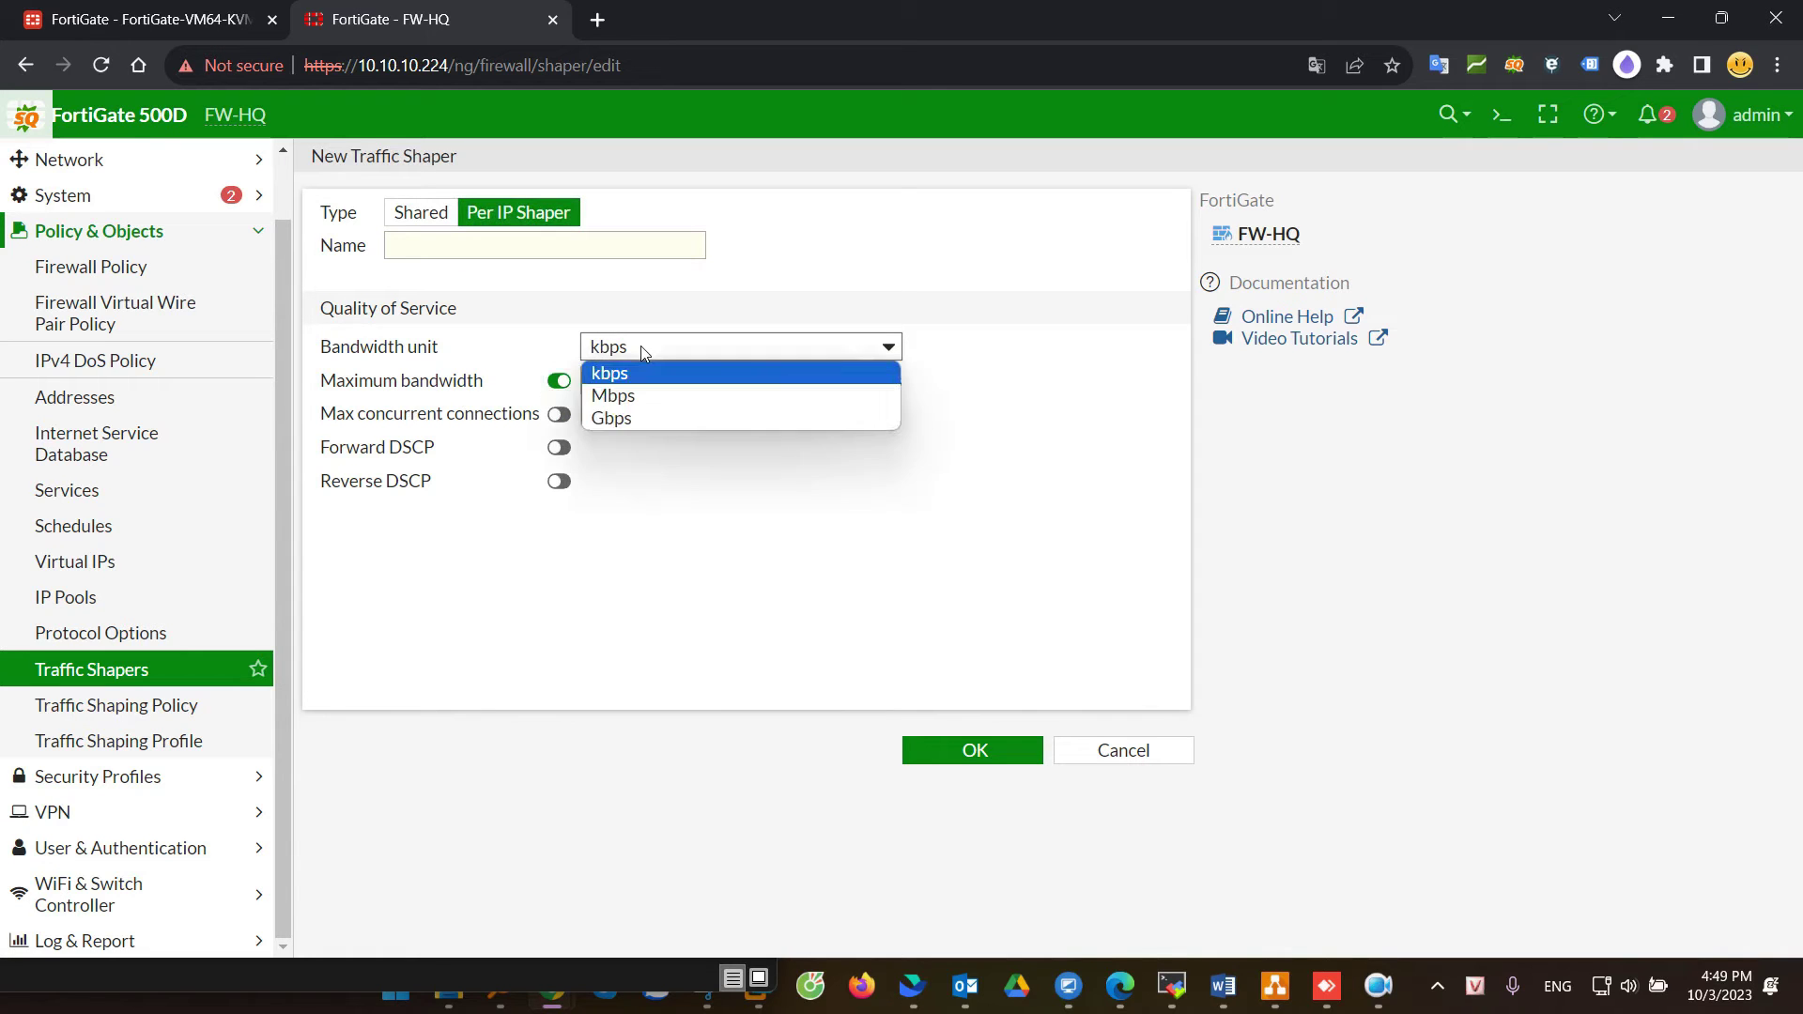
pyautogui.click(615, 396)
pyautogui.doubleClick(610, 381)
pyautogui.write('2')
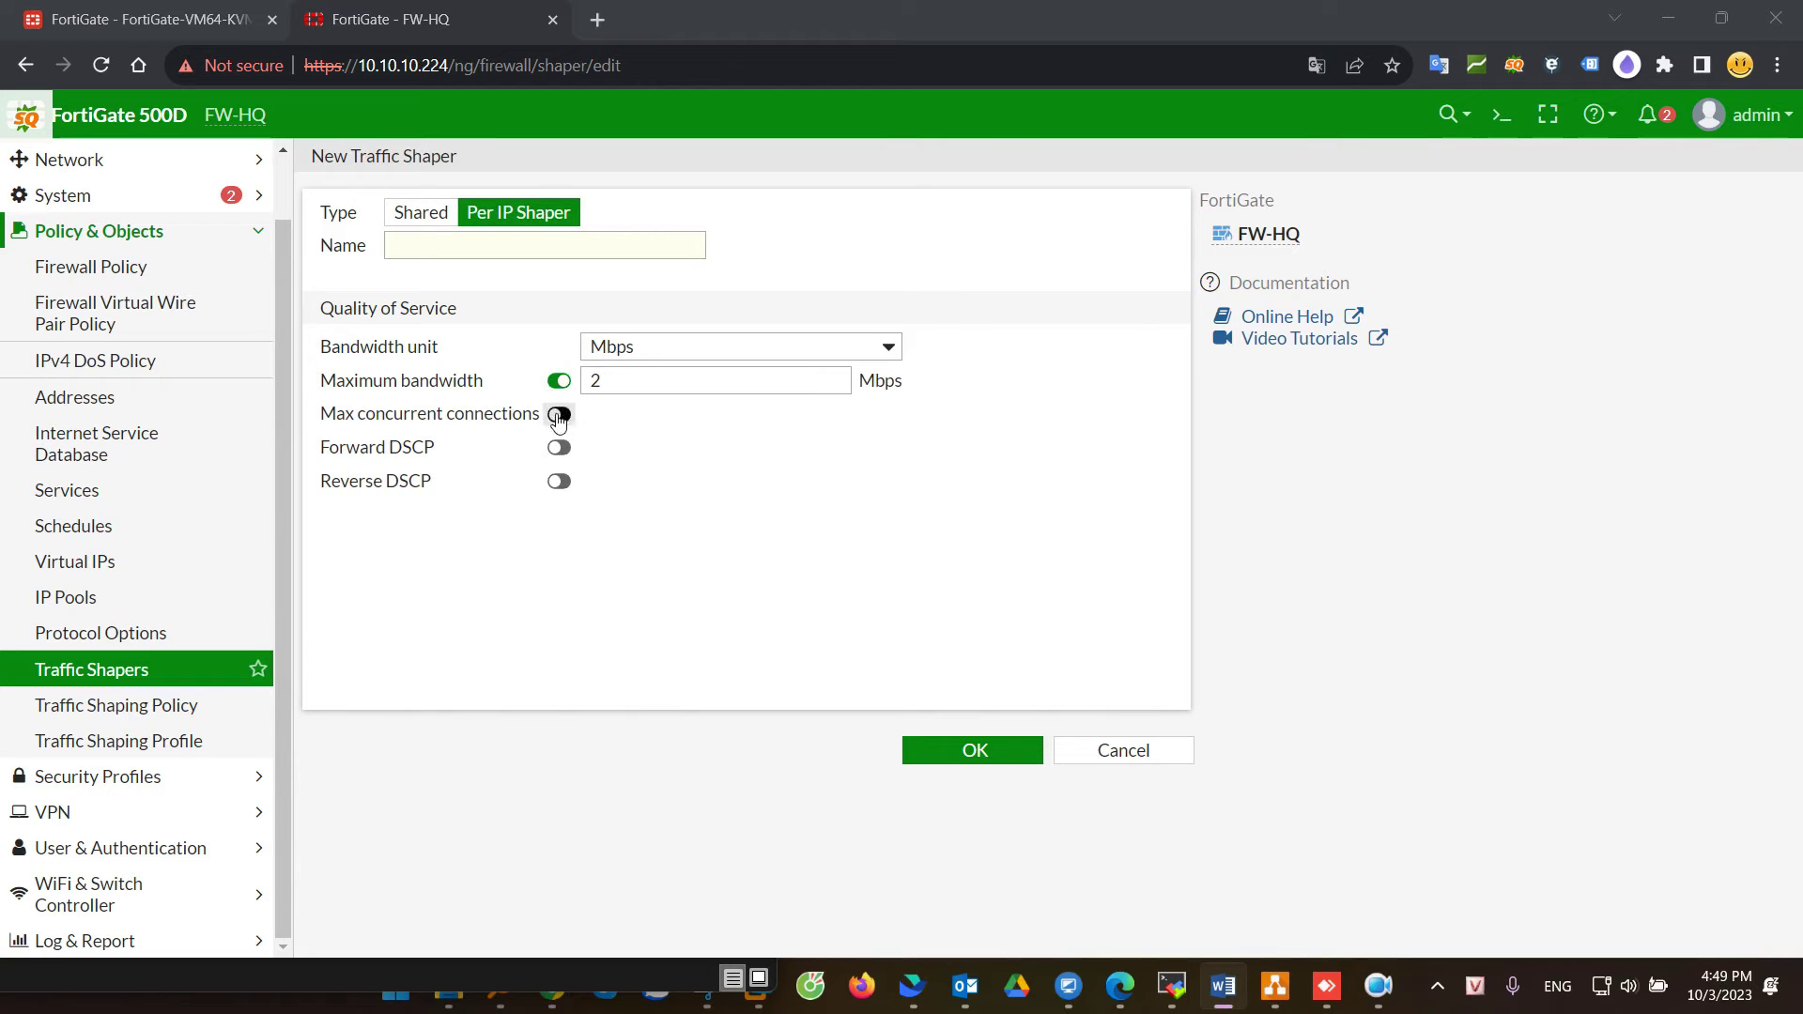
# Step: Examine the max concurrent connections, Forward DSCP and Reverse DSCP options of the Per IP Shaper, leaving each one disabled
pyautogui.click(559, 414)
pyautogui.doubleClick(625, 419)
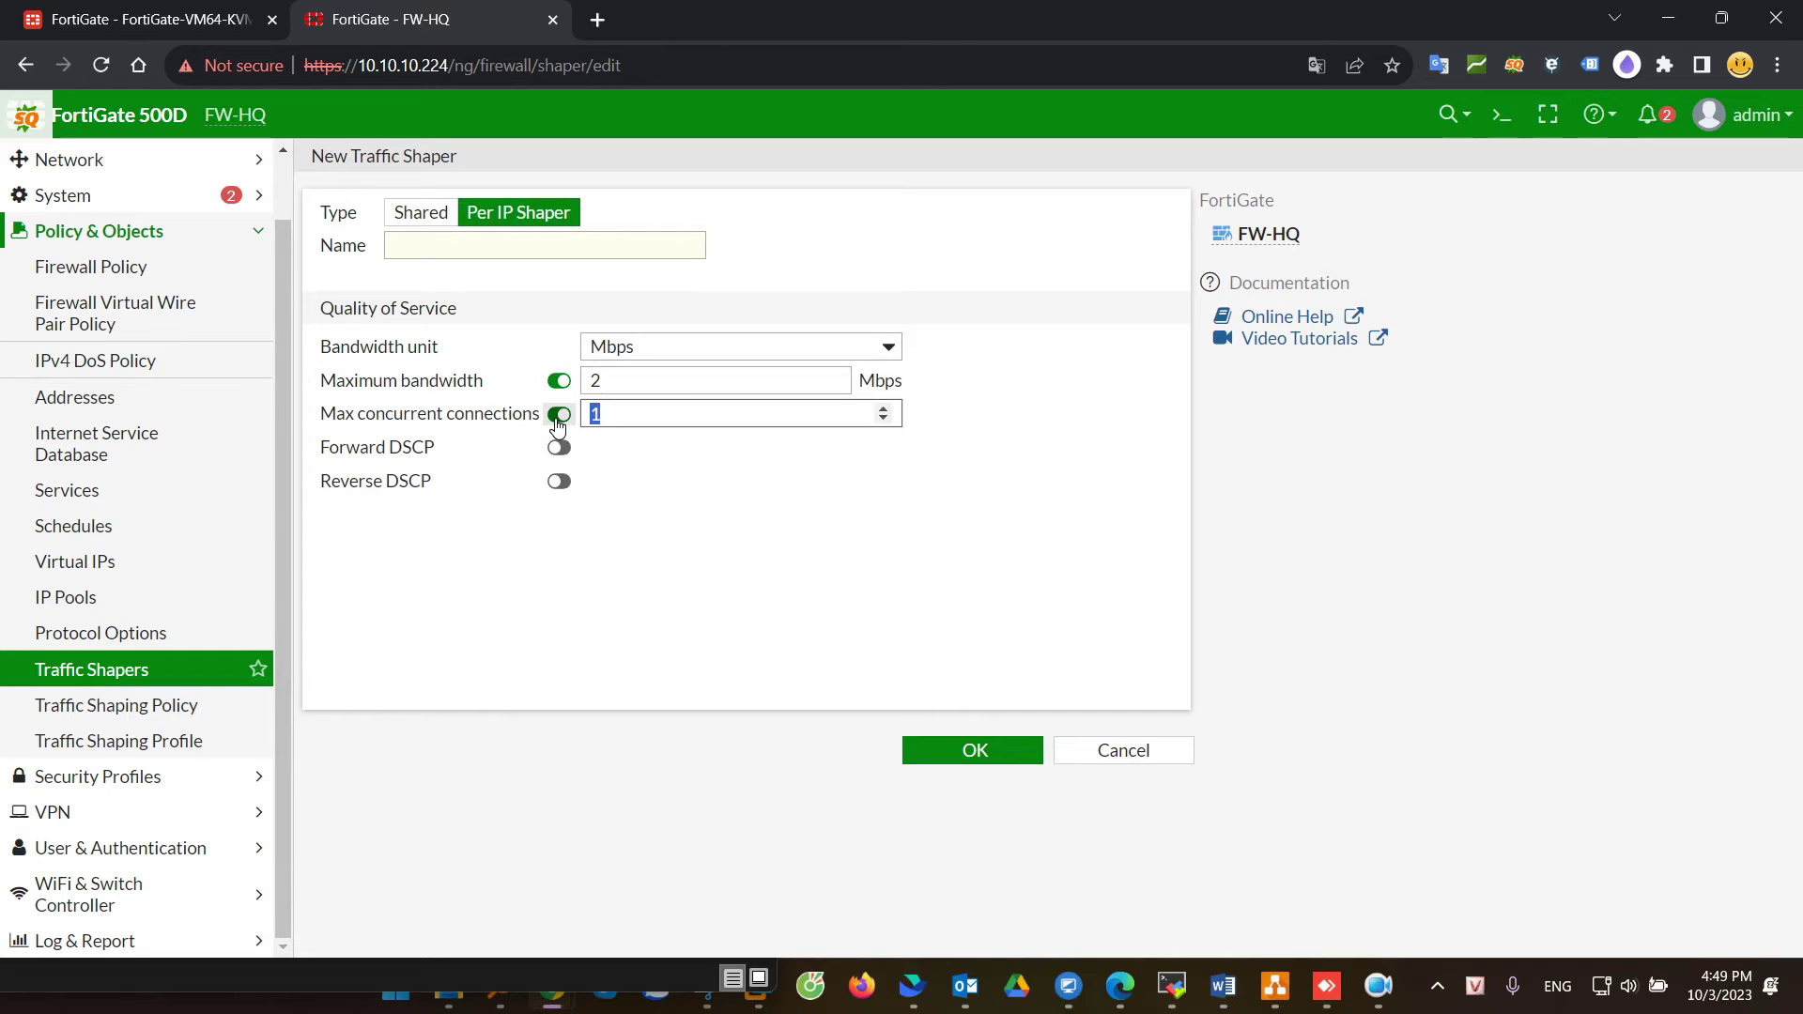
pyautogui.click(560, 415)
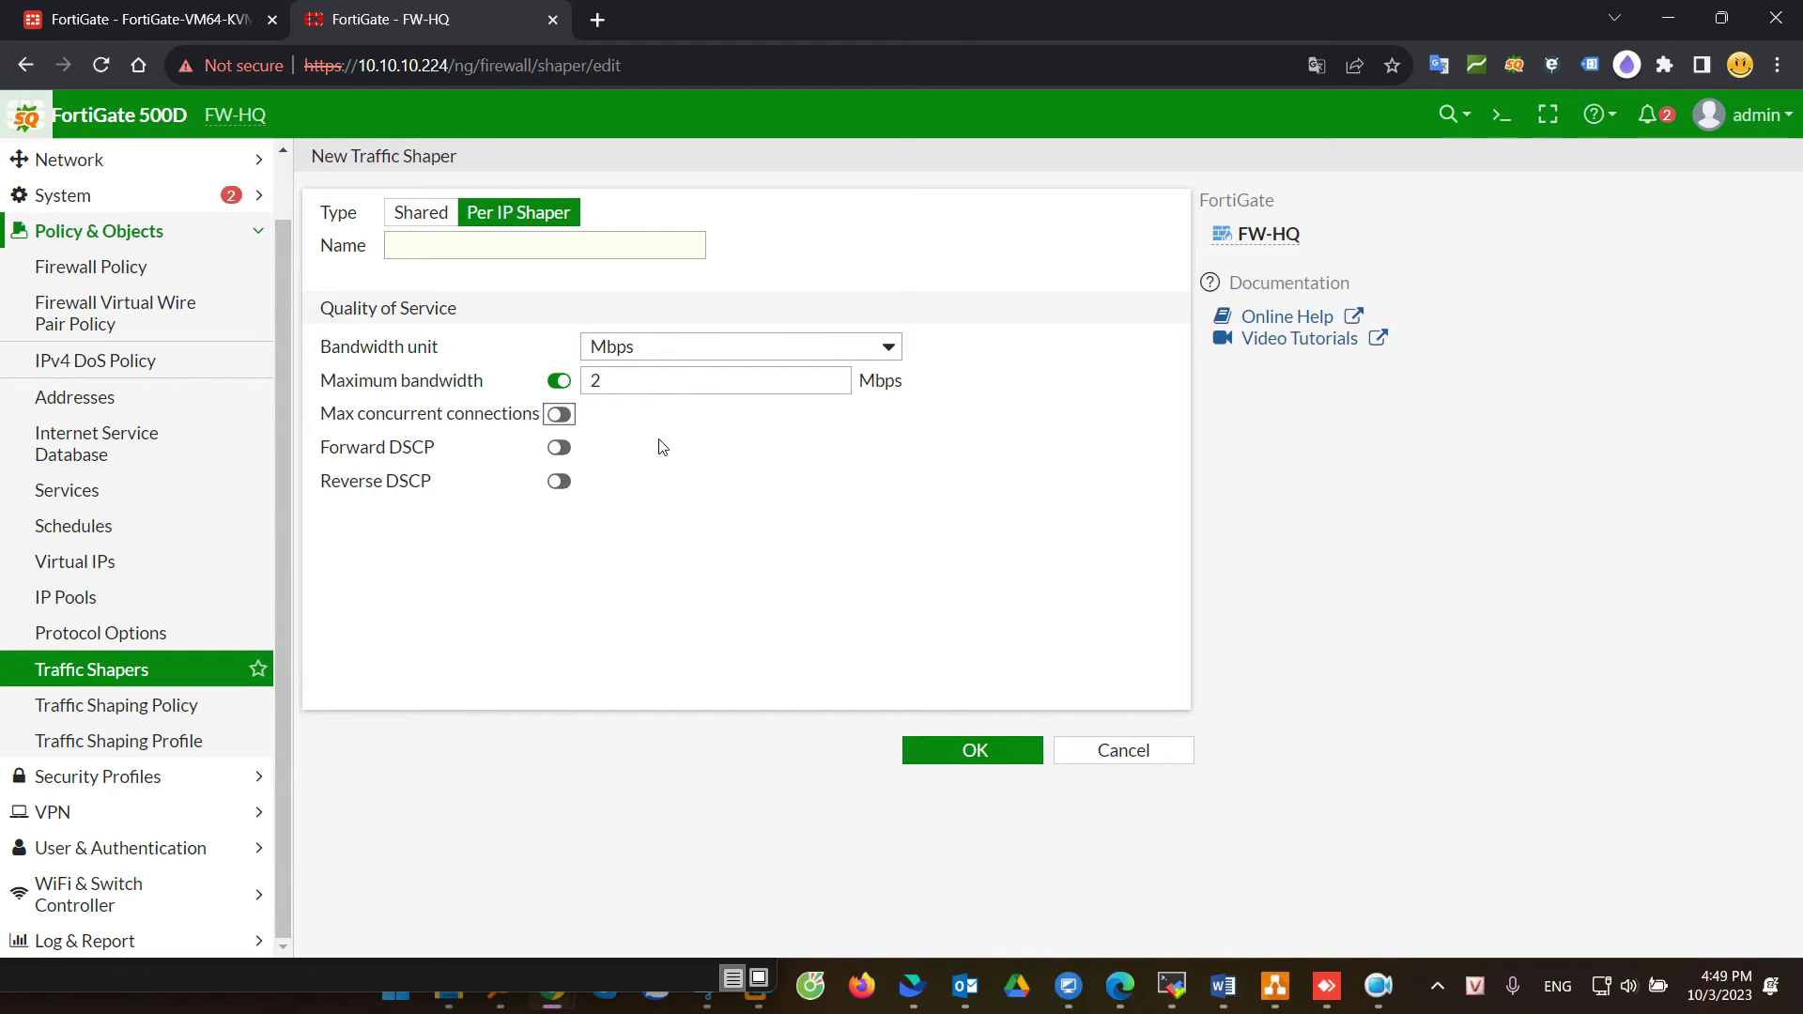
pyautogui.click(562, 448)
pyautogui.click(569, 450)
pyautogui.click(564, 484)
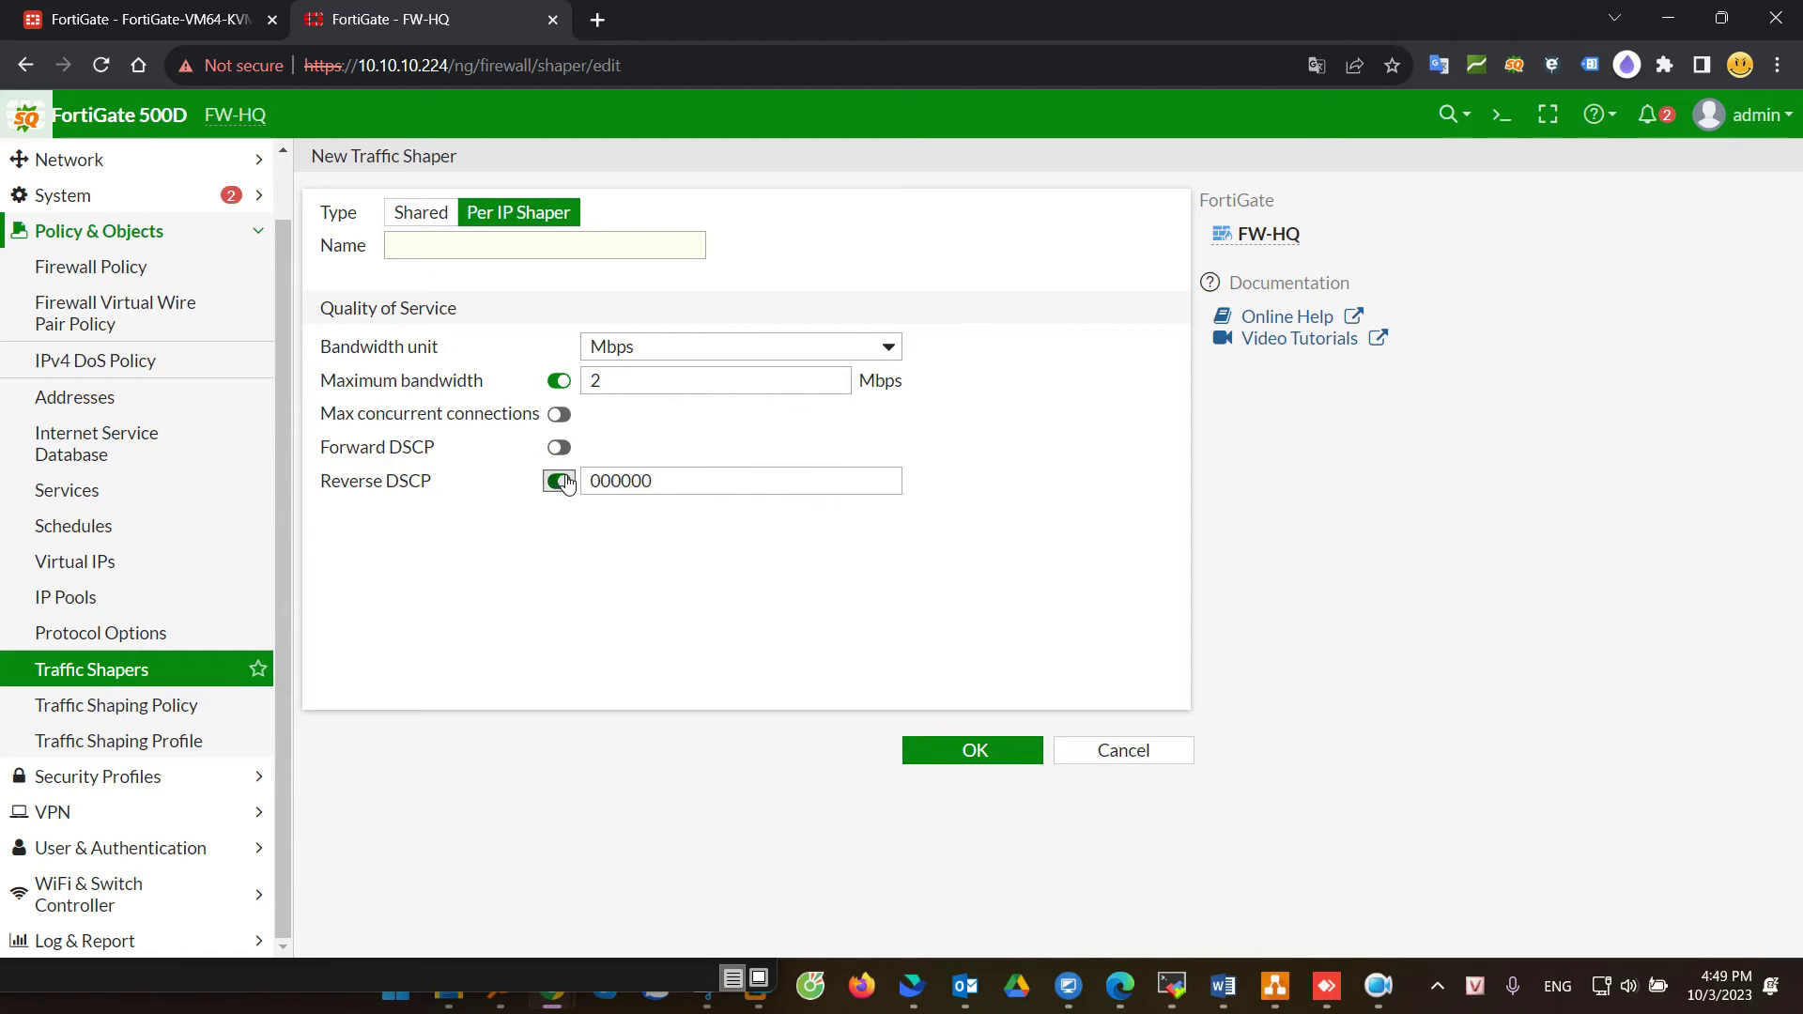
pyautogui.click(566, 487)
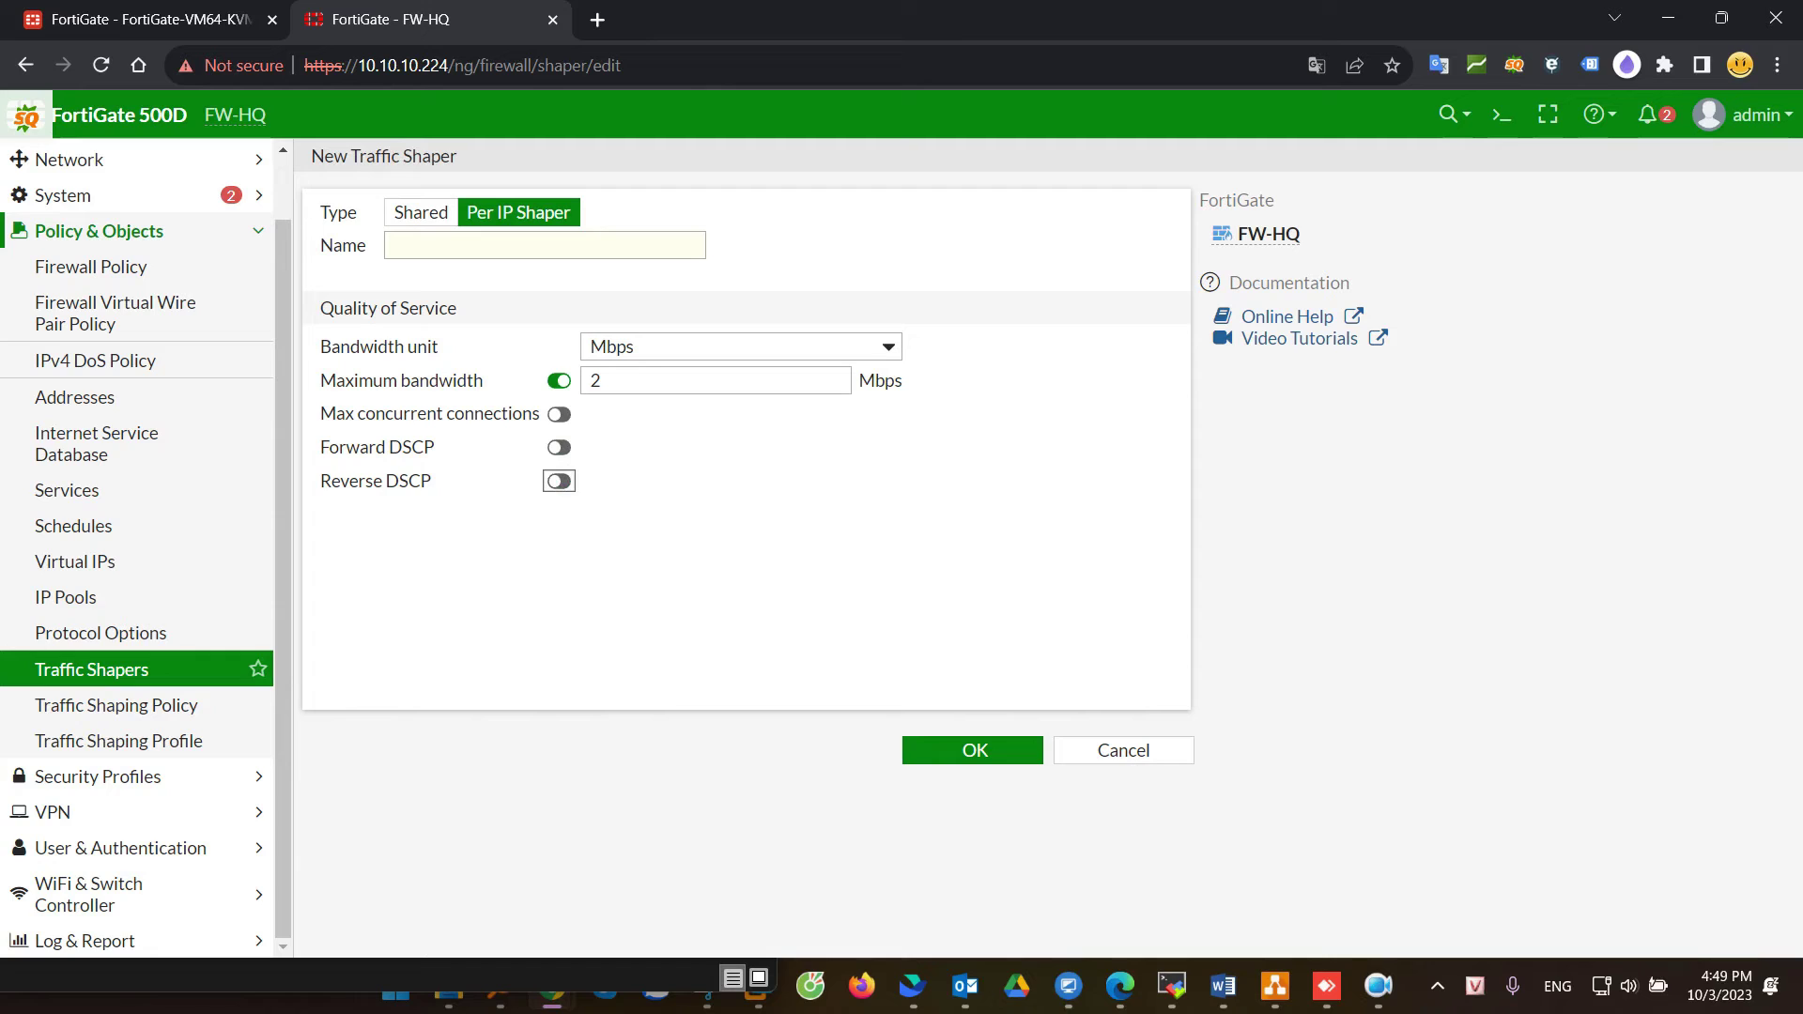
# Step: Name the new traffic shaper Limit-2Mbps-per-user and save it
pyautogui.hotkey('alt', 'Tab')
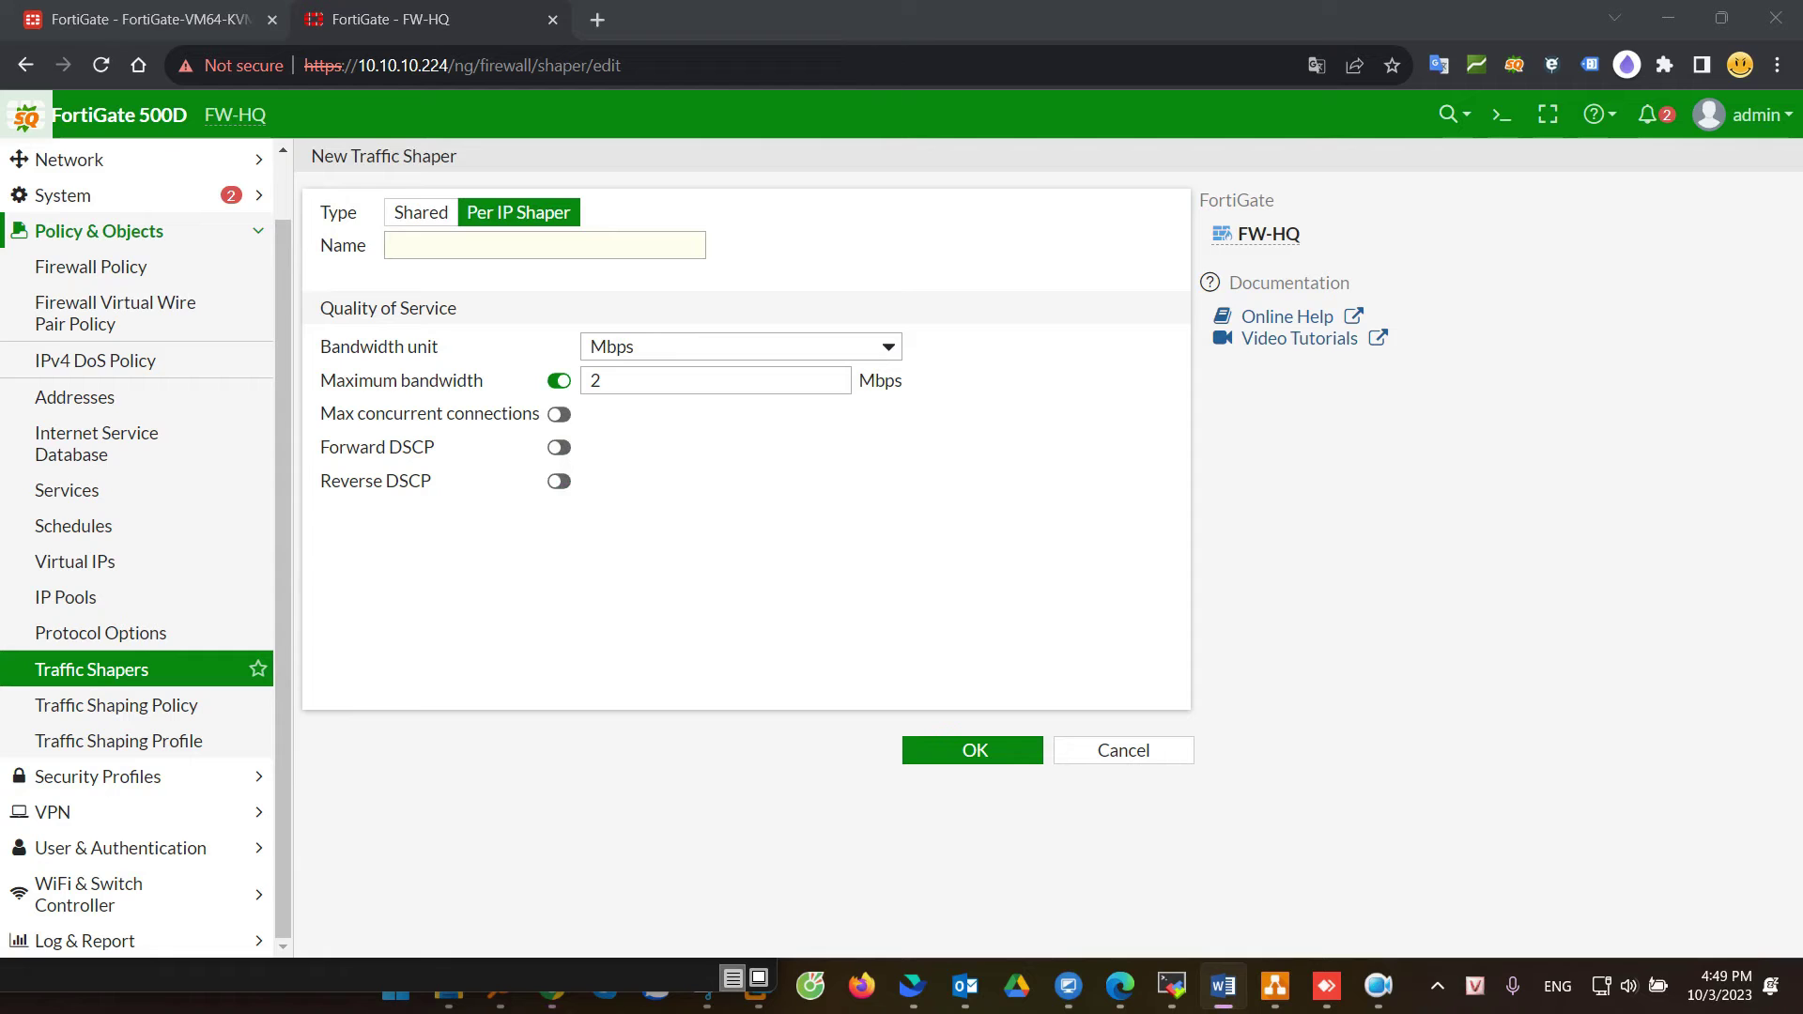
pyautogui.write('Limit-2Mbps-per-user')
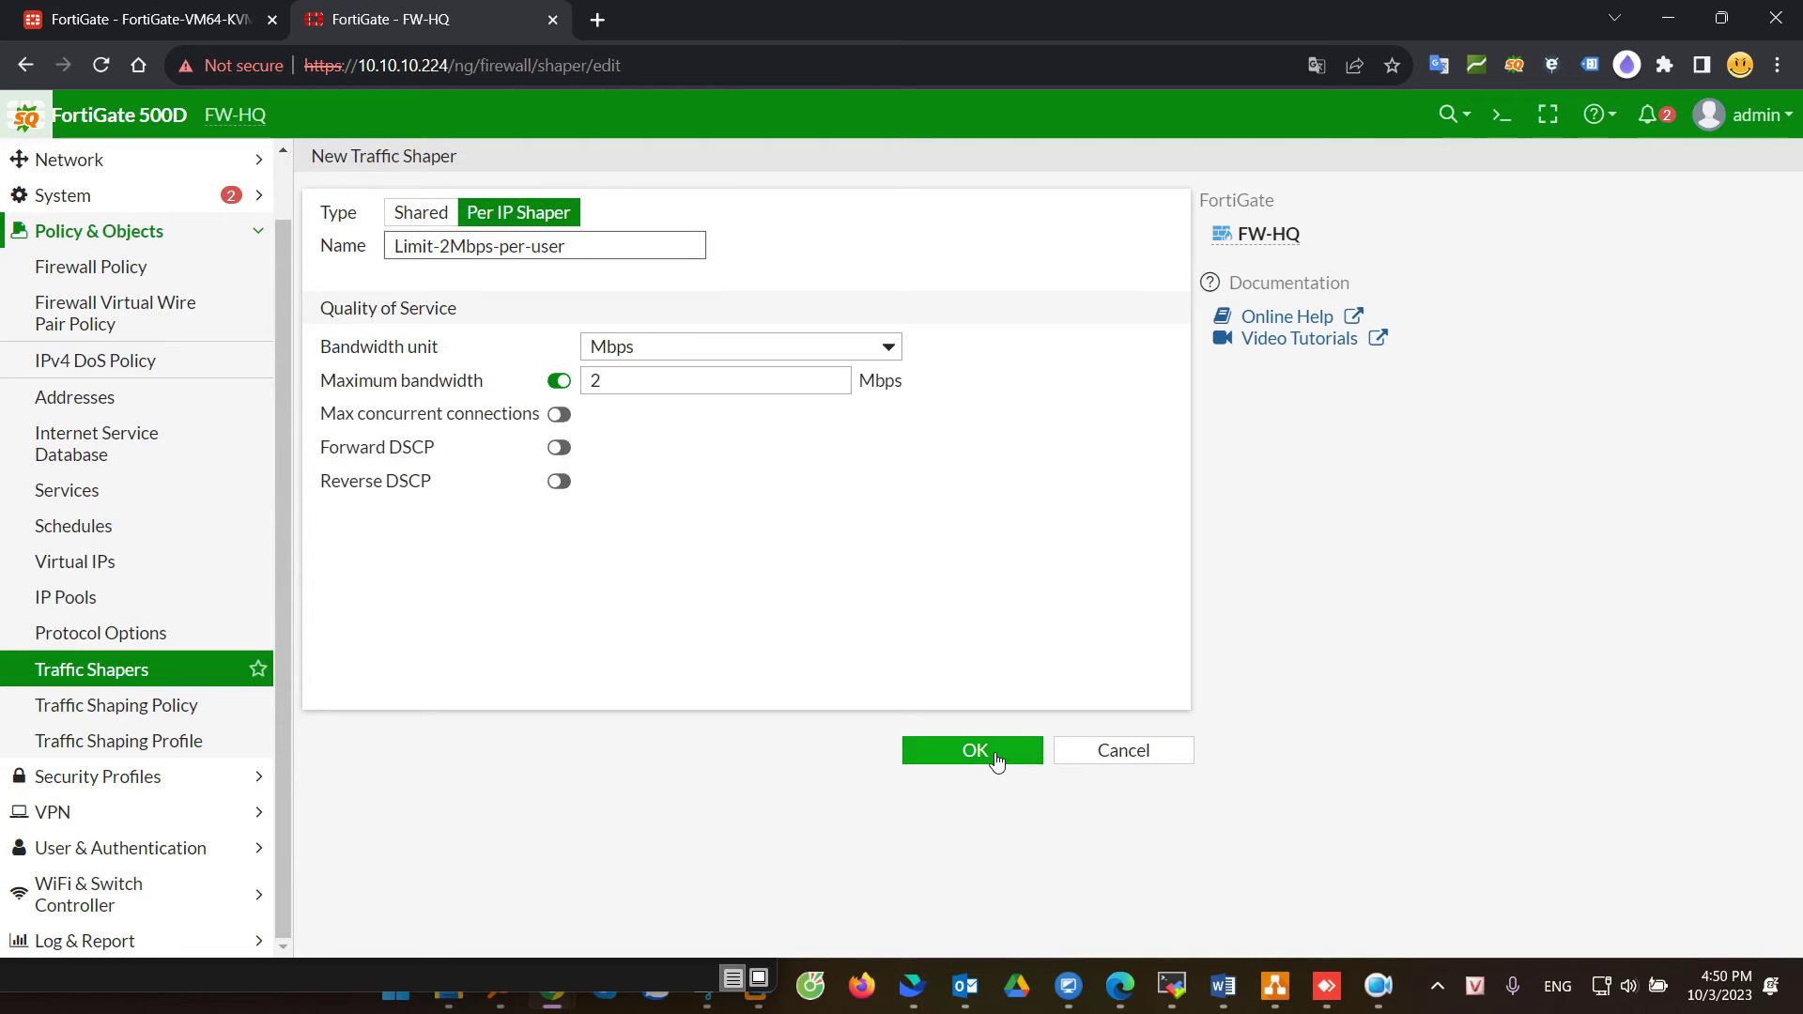
pyautogui.click(974, 749)
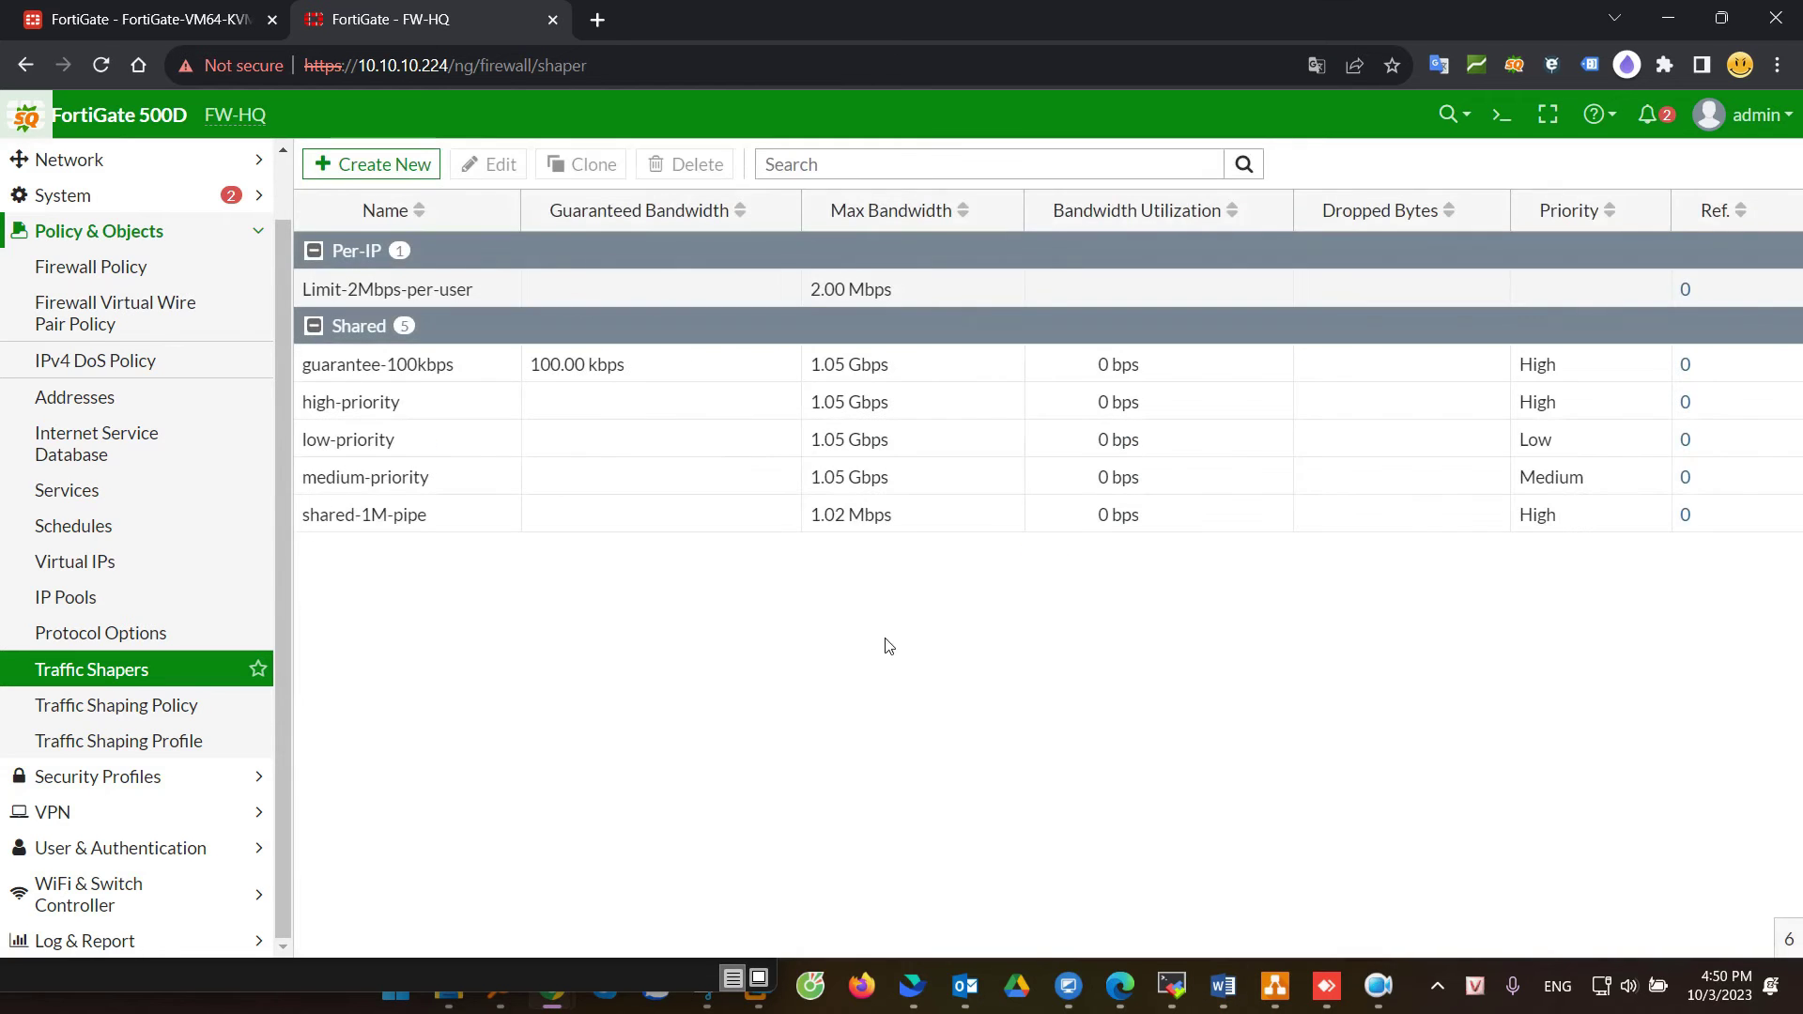
# Step: Open the shared shaper guarantee-100kbps for editing in the CLI
pyautogui.click(485, 297)
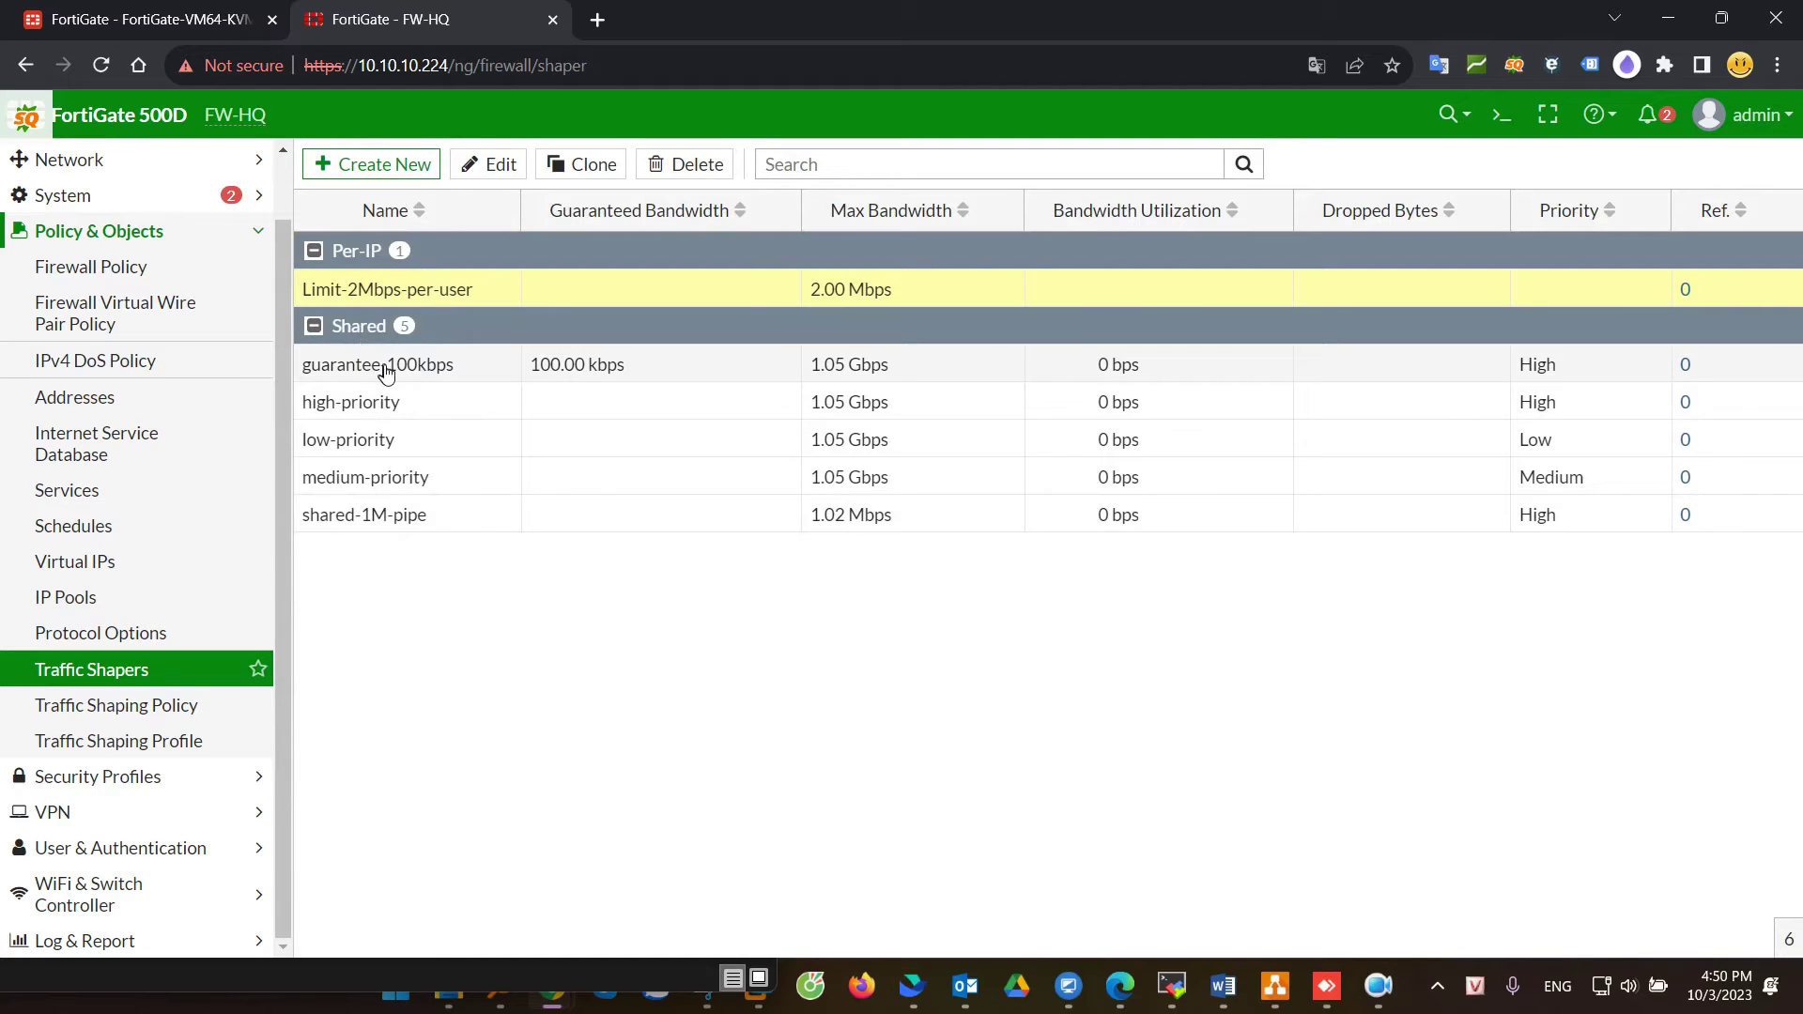
pyautogui.click(410, 393)
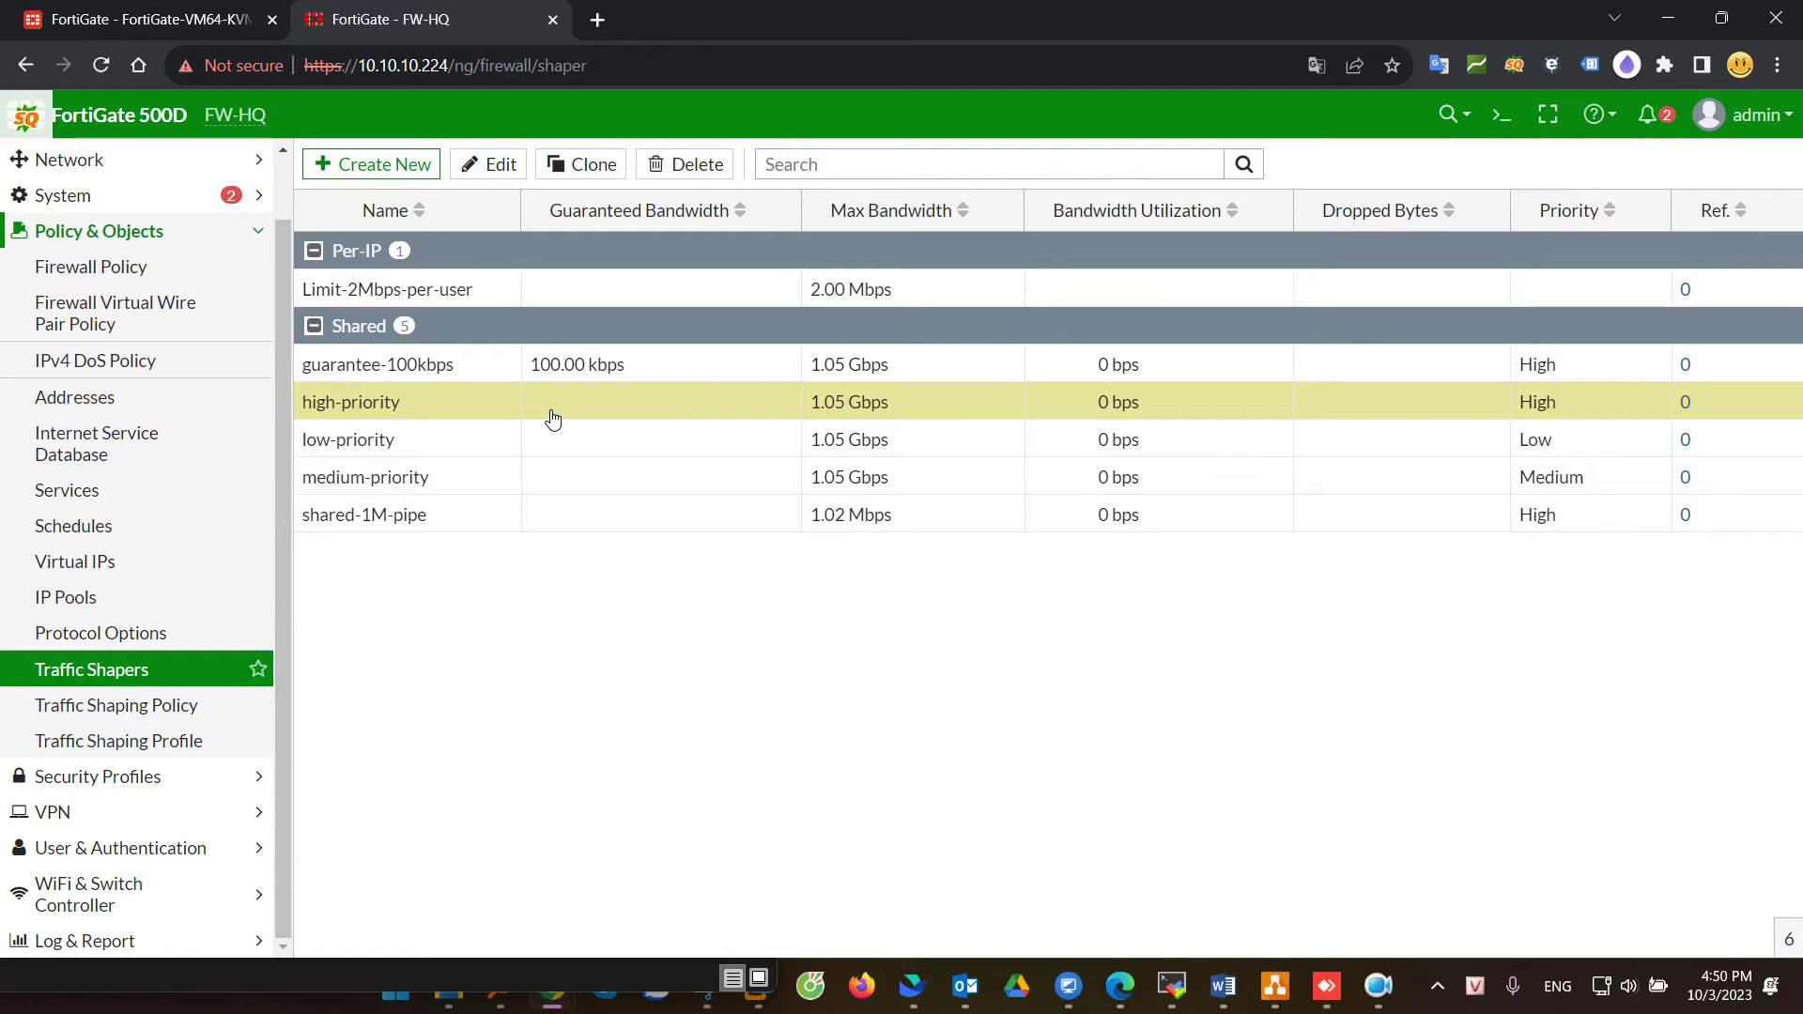
pyautogui.click(445, 380)
pyautogui.rightClick(468, 359)
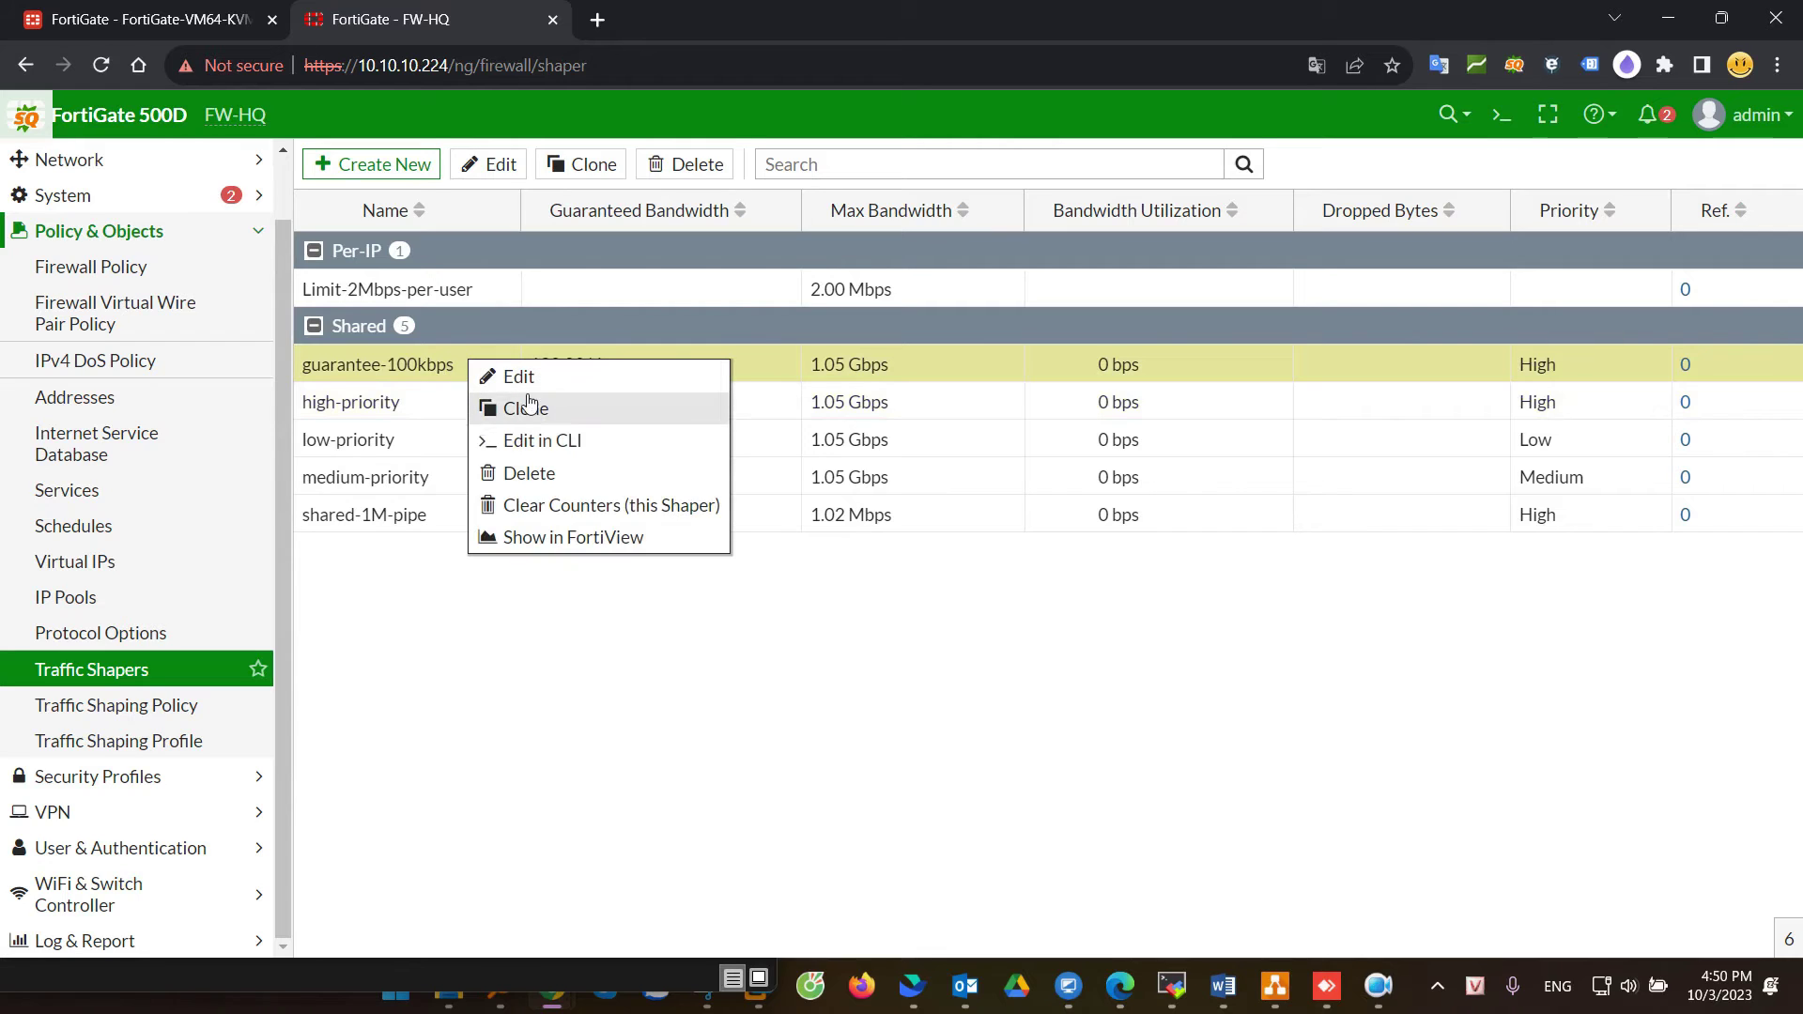
pyautogui.click(547, 450)
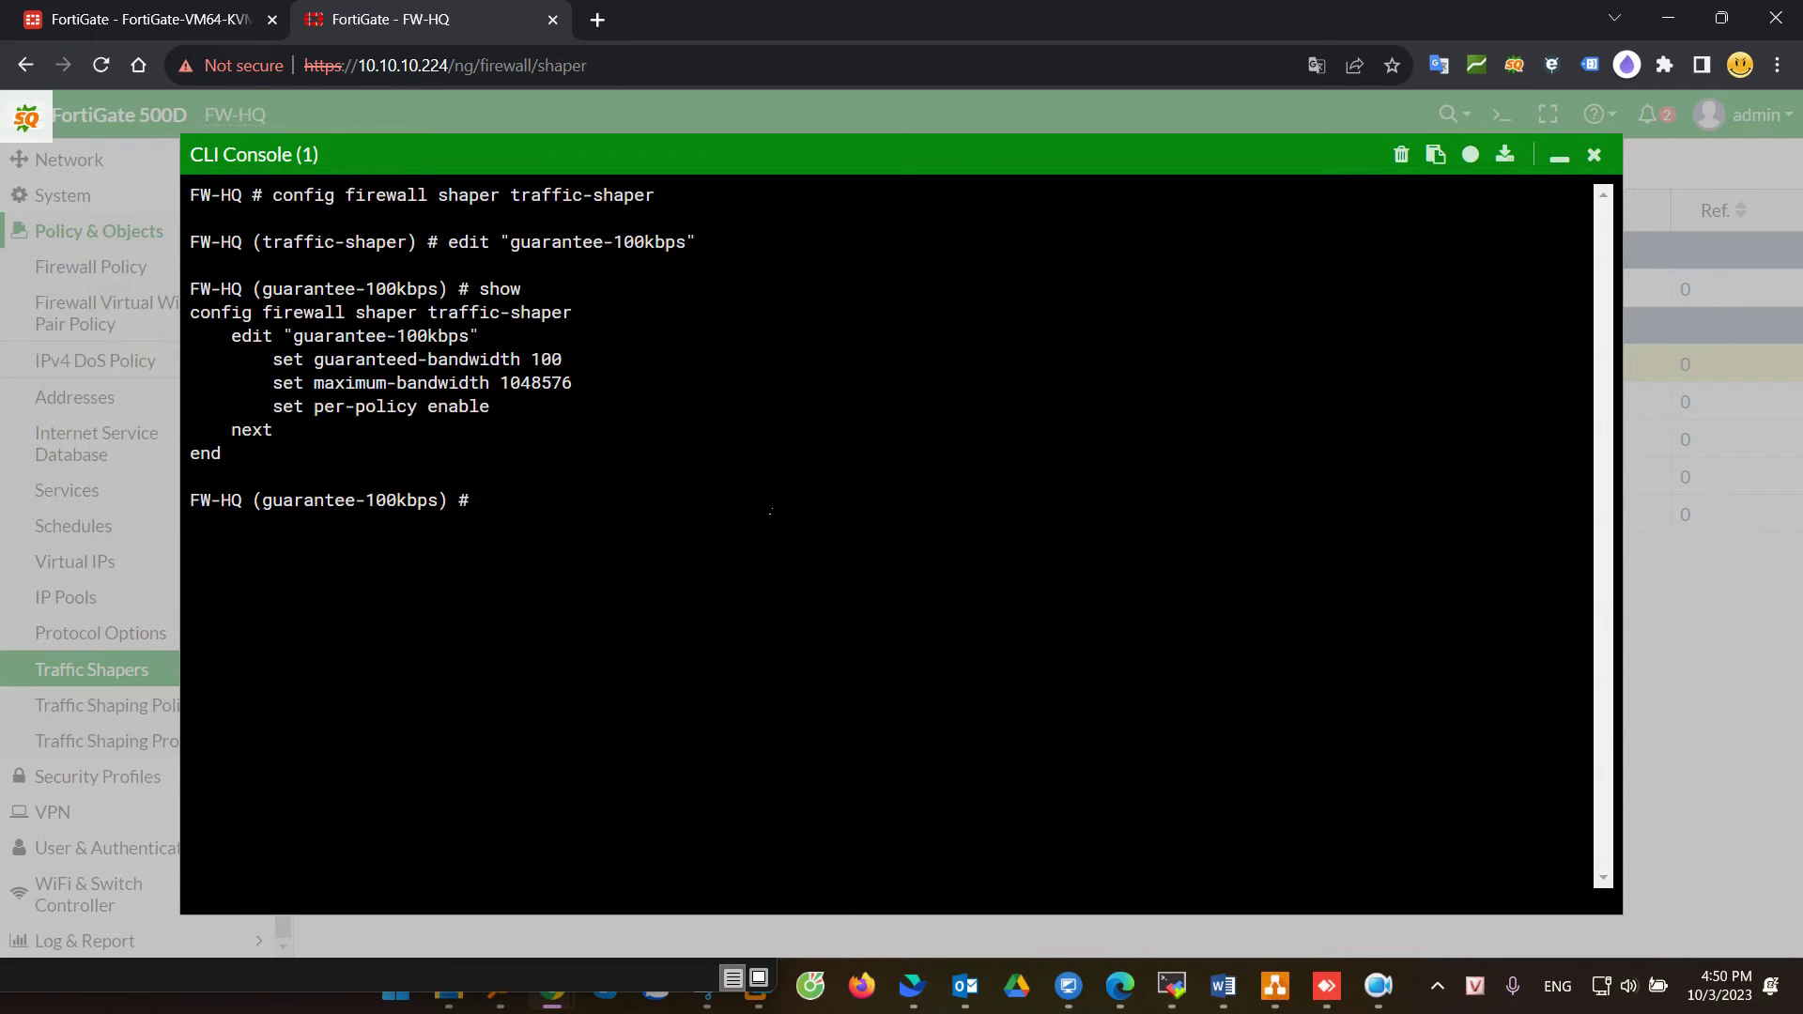
# Step: Run "set per-policy enable" for the guarantee-100kbps shaper, finish the entry with "next" and close the CLI console
pyautogui.write('set per-policy enable')
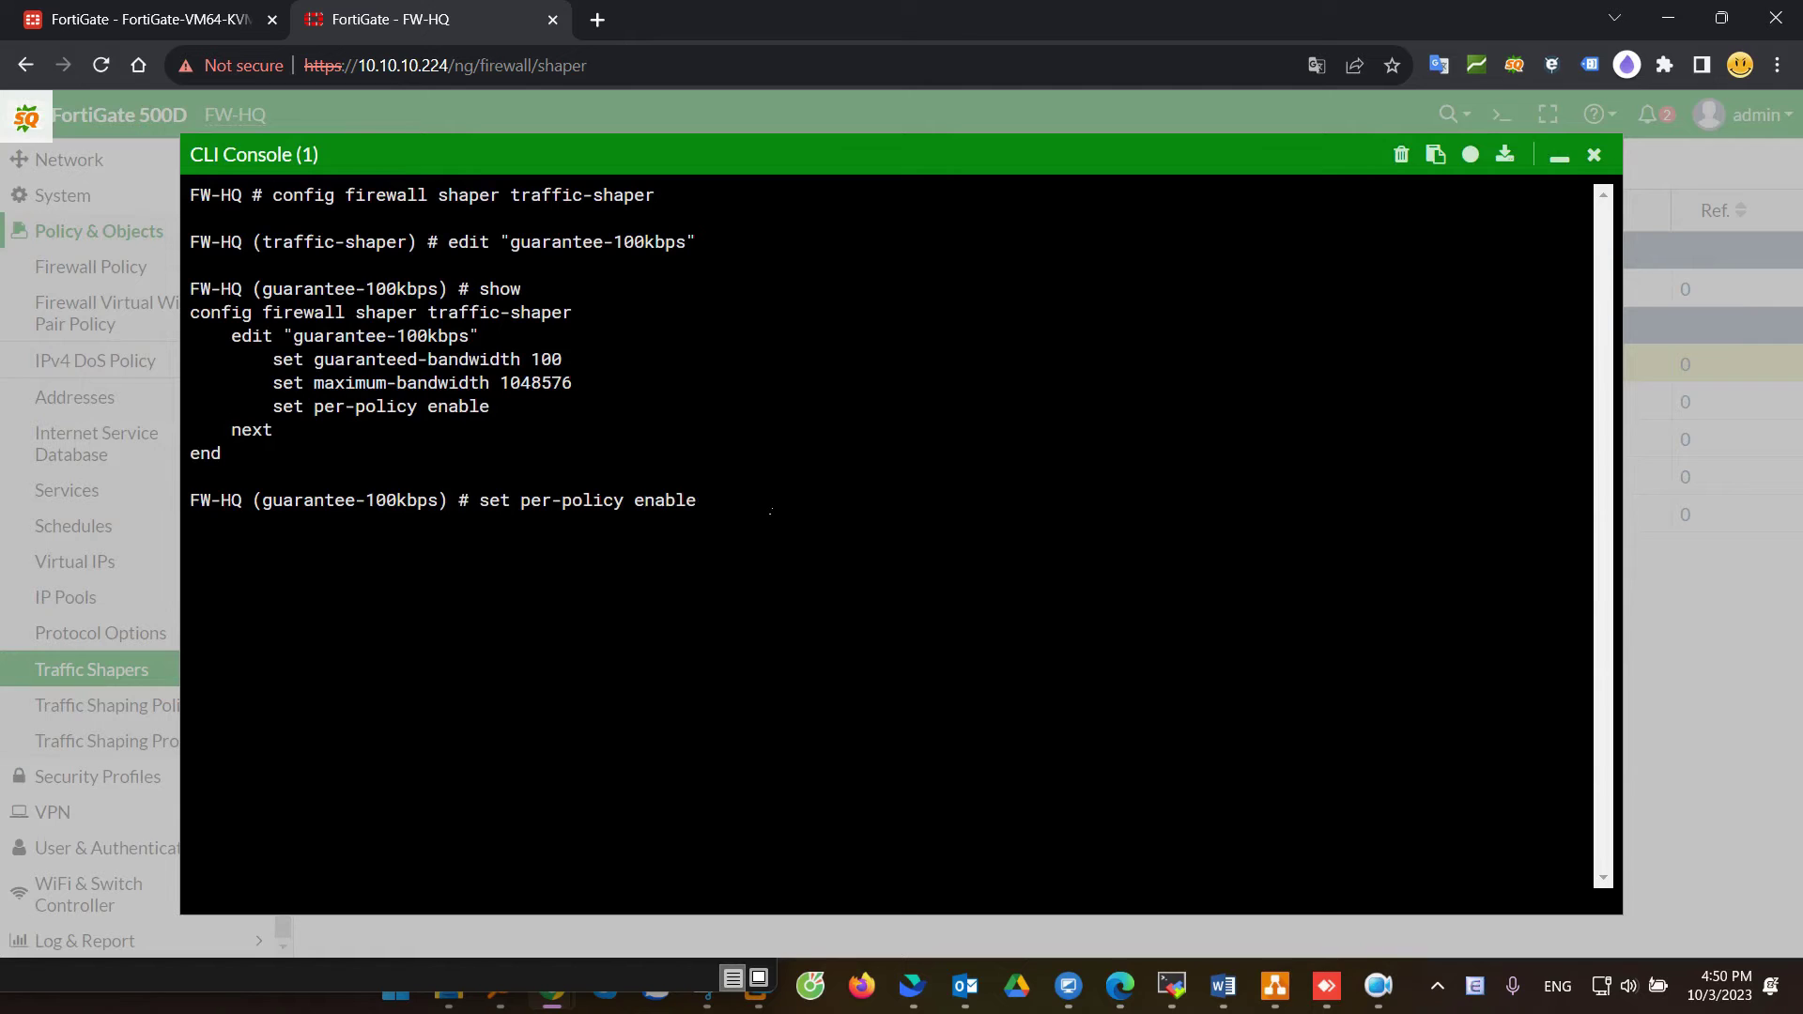
pyautogui.press('Return')
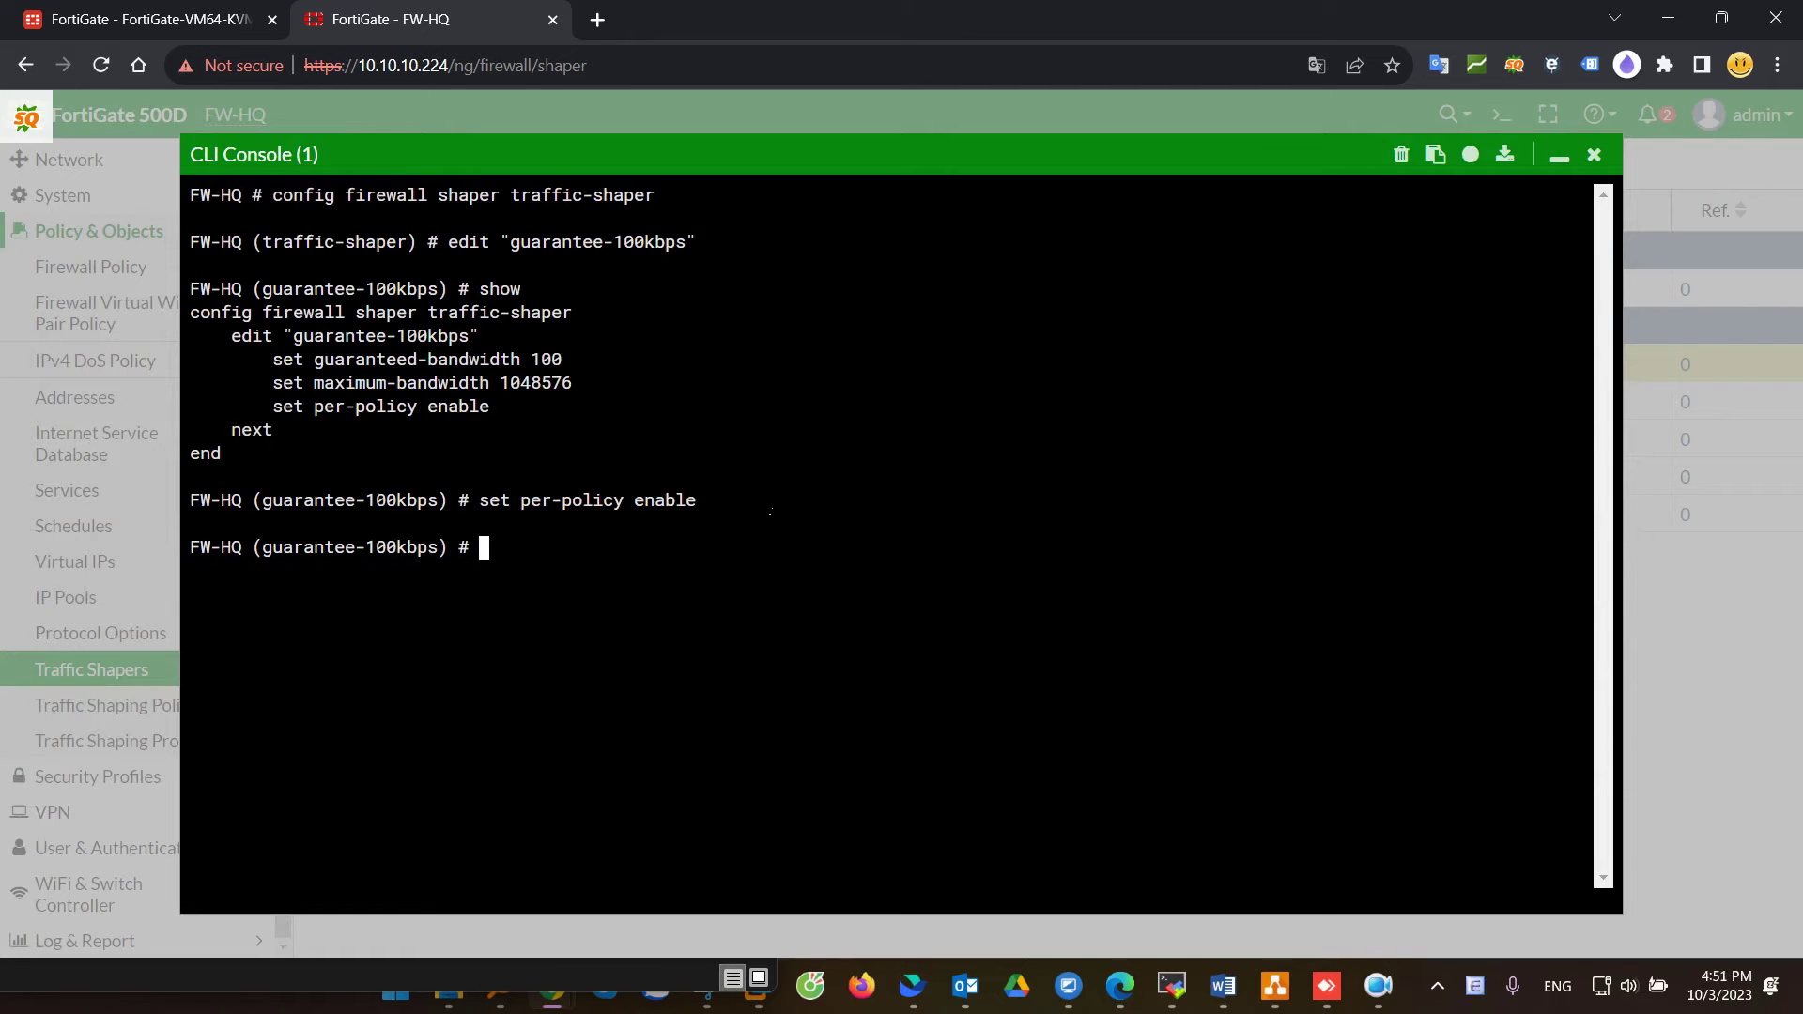
pyautogui.write('ne')
pyautogui.write('t')
pyautogui.press('Return')
pyautogui.press('Return')
pyautogui.press('Return')
pyautogui.press('Return')
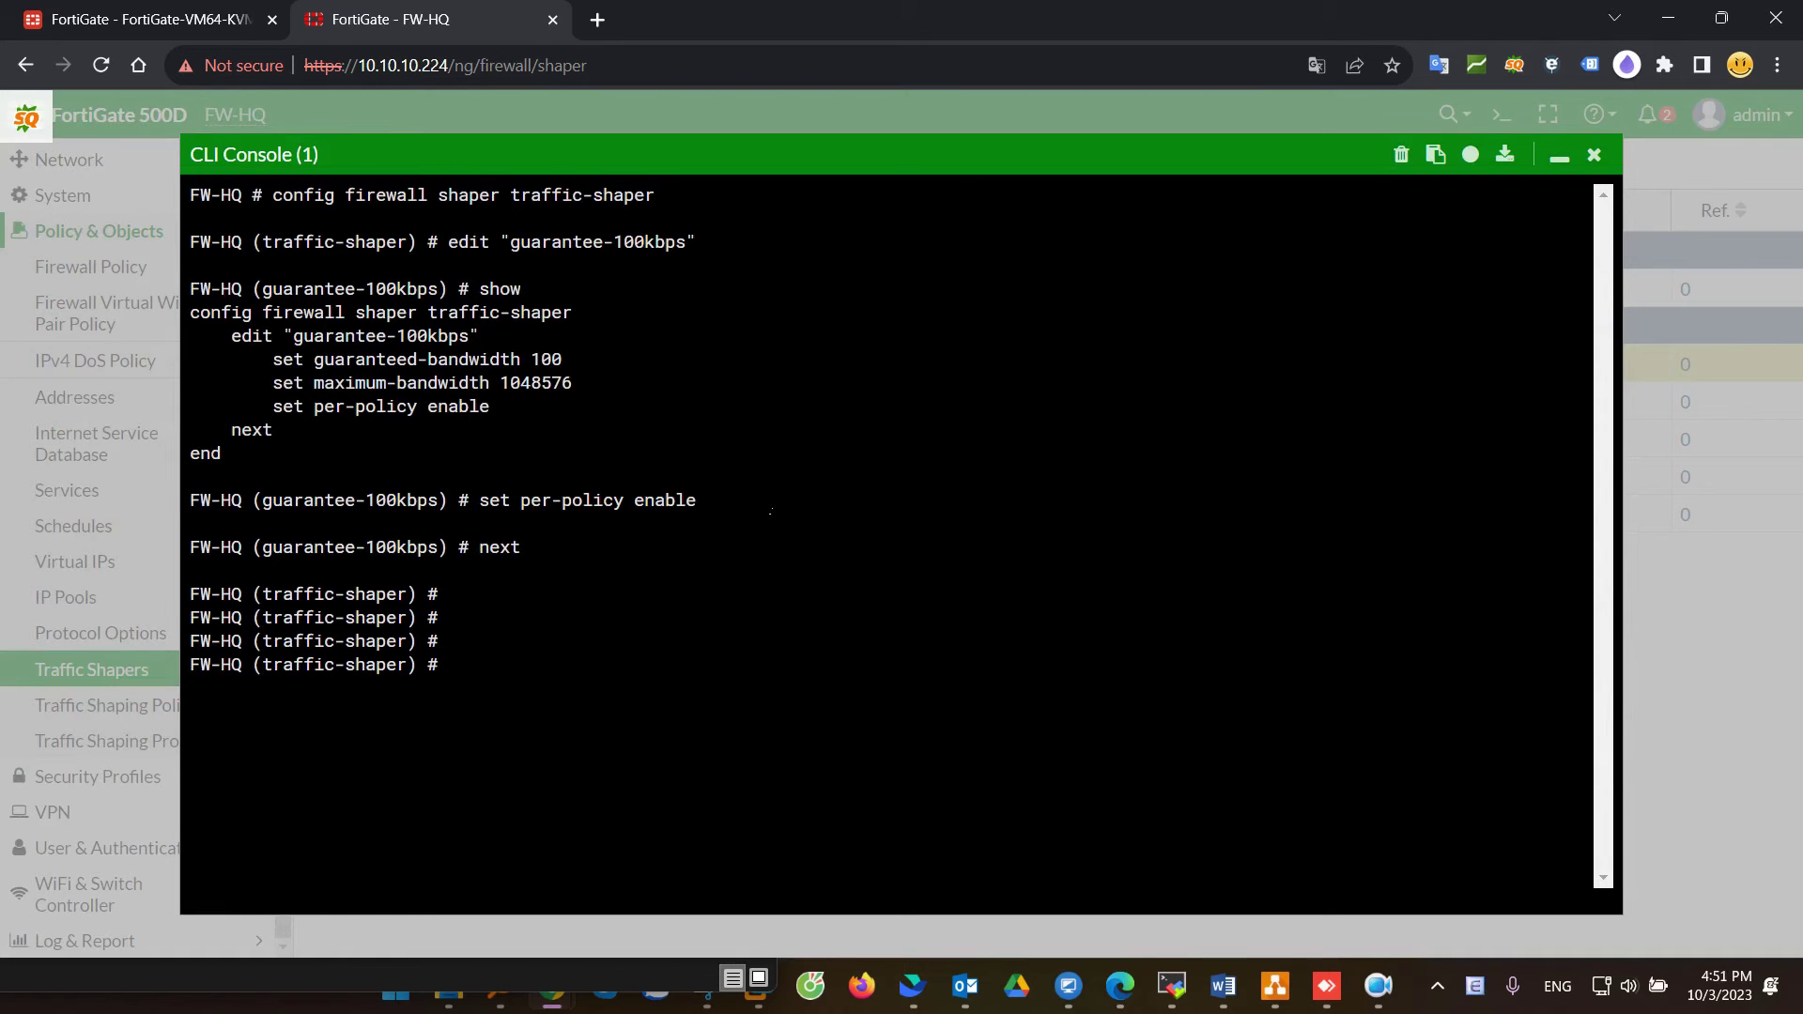
pyautogui.click(1594, 154)
# Step: Check the Apply shaper setting of guarantee-100kbps without saving, and view the summary of the Limit-2Mbps-per-user shaper
pyautogui.doubleClick(426, 365)
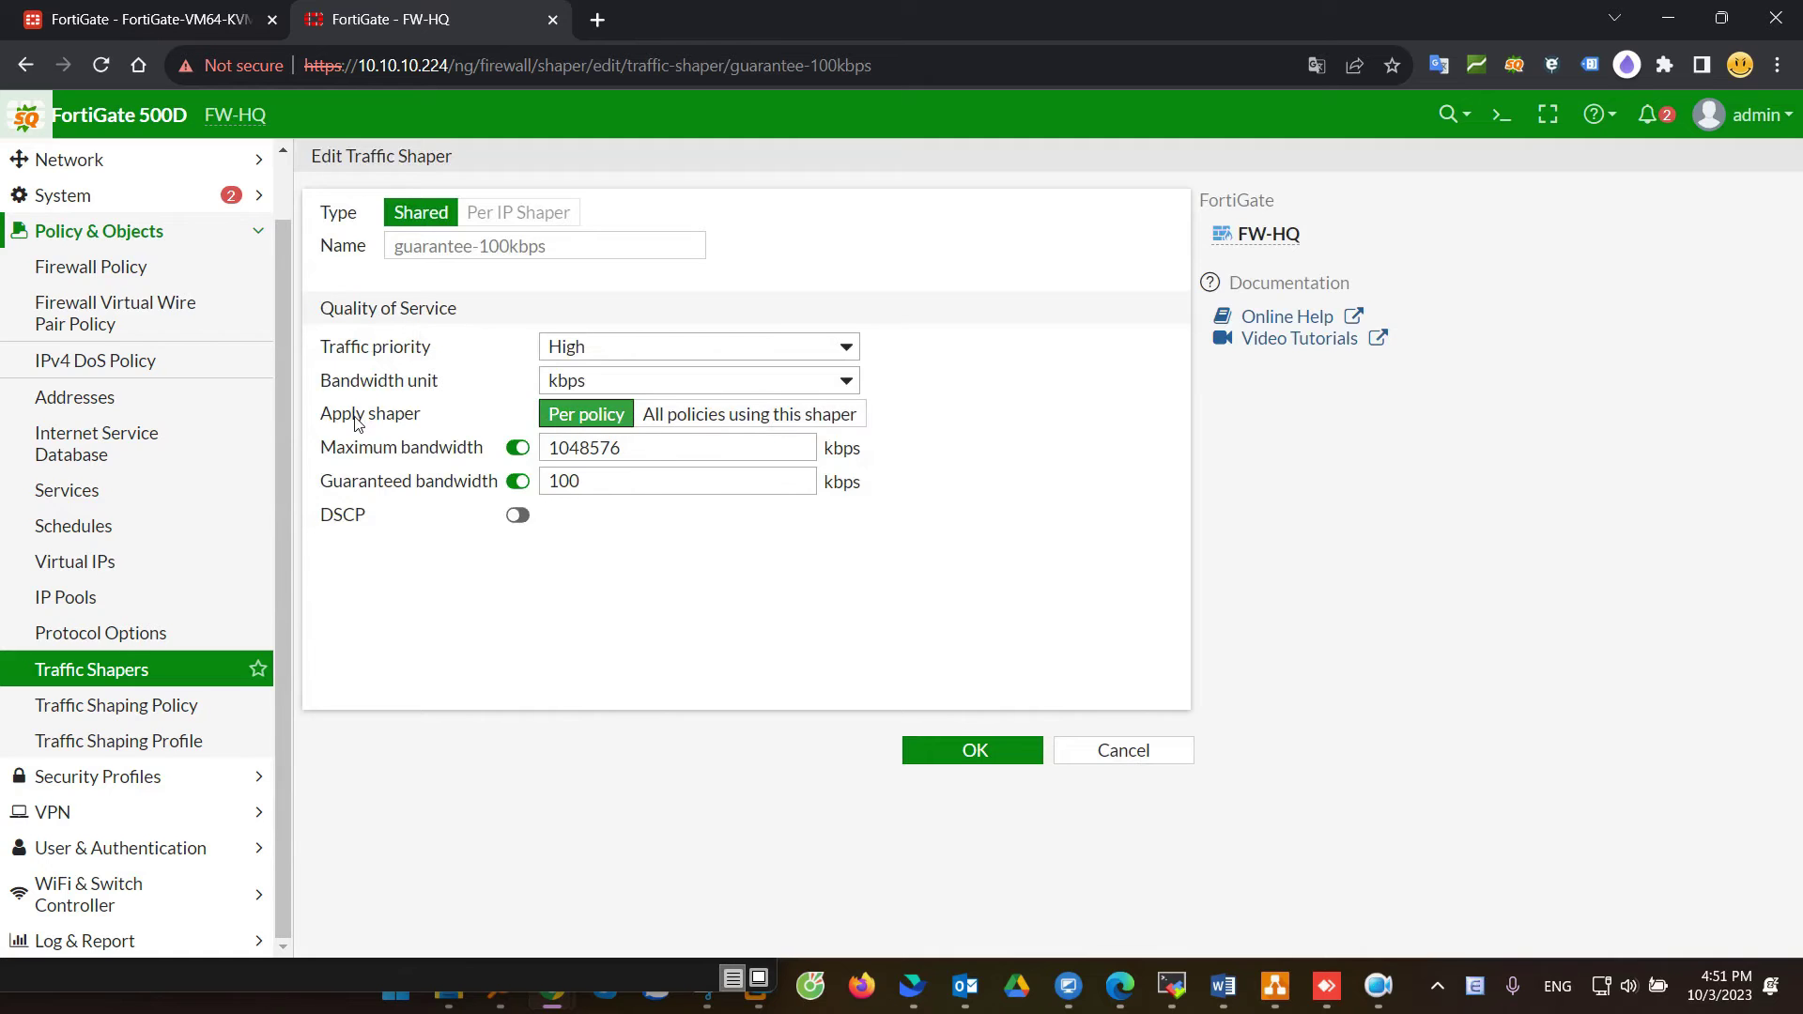
pyautogui.moveTo(322, 415); pyautogui.dragTo(432, 420)
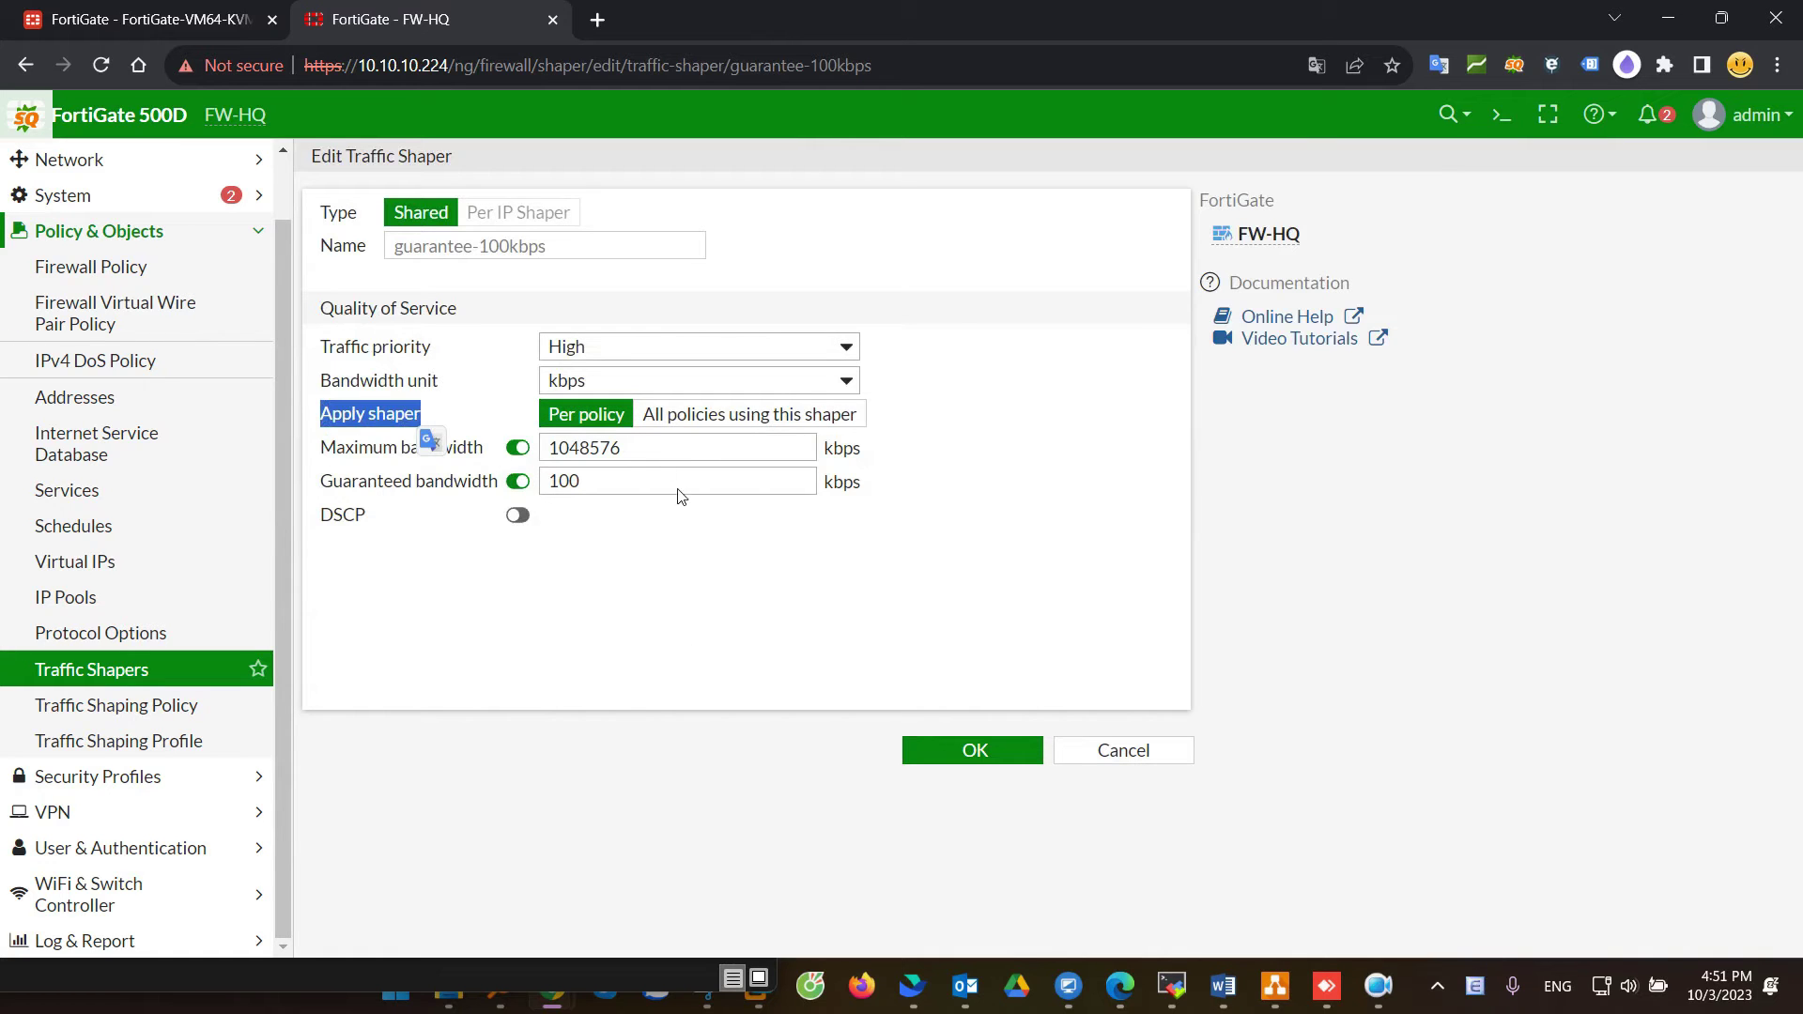
pyautogui.click(1123, 752)
pyautogui.click(464, 292)
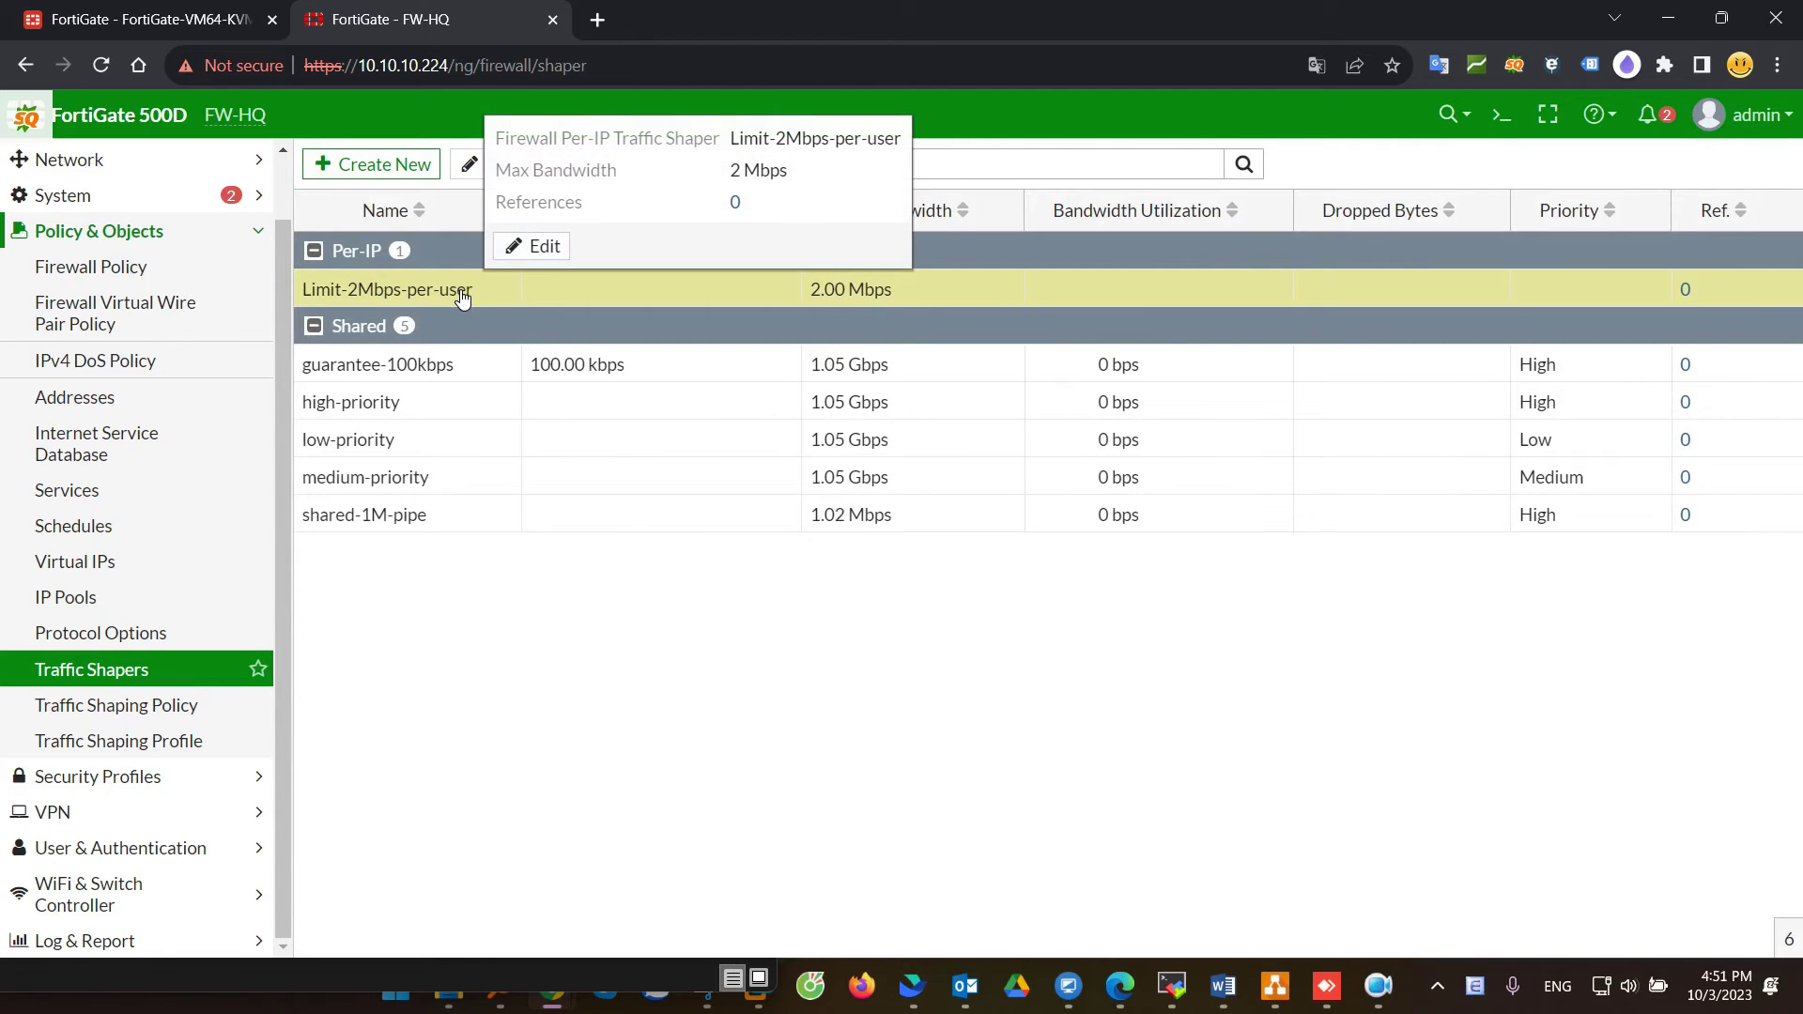
pyautogui.moveTo(468, 301)
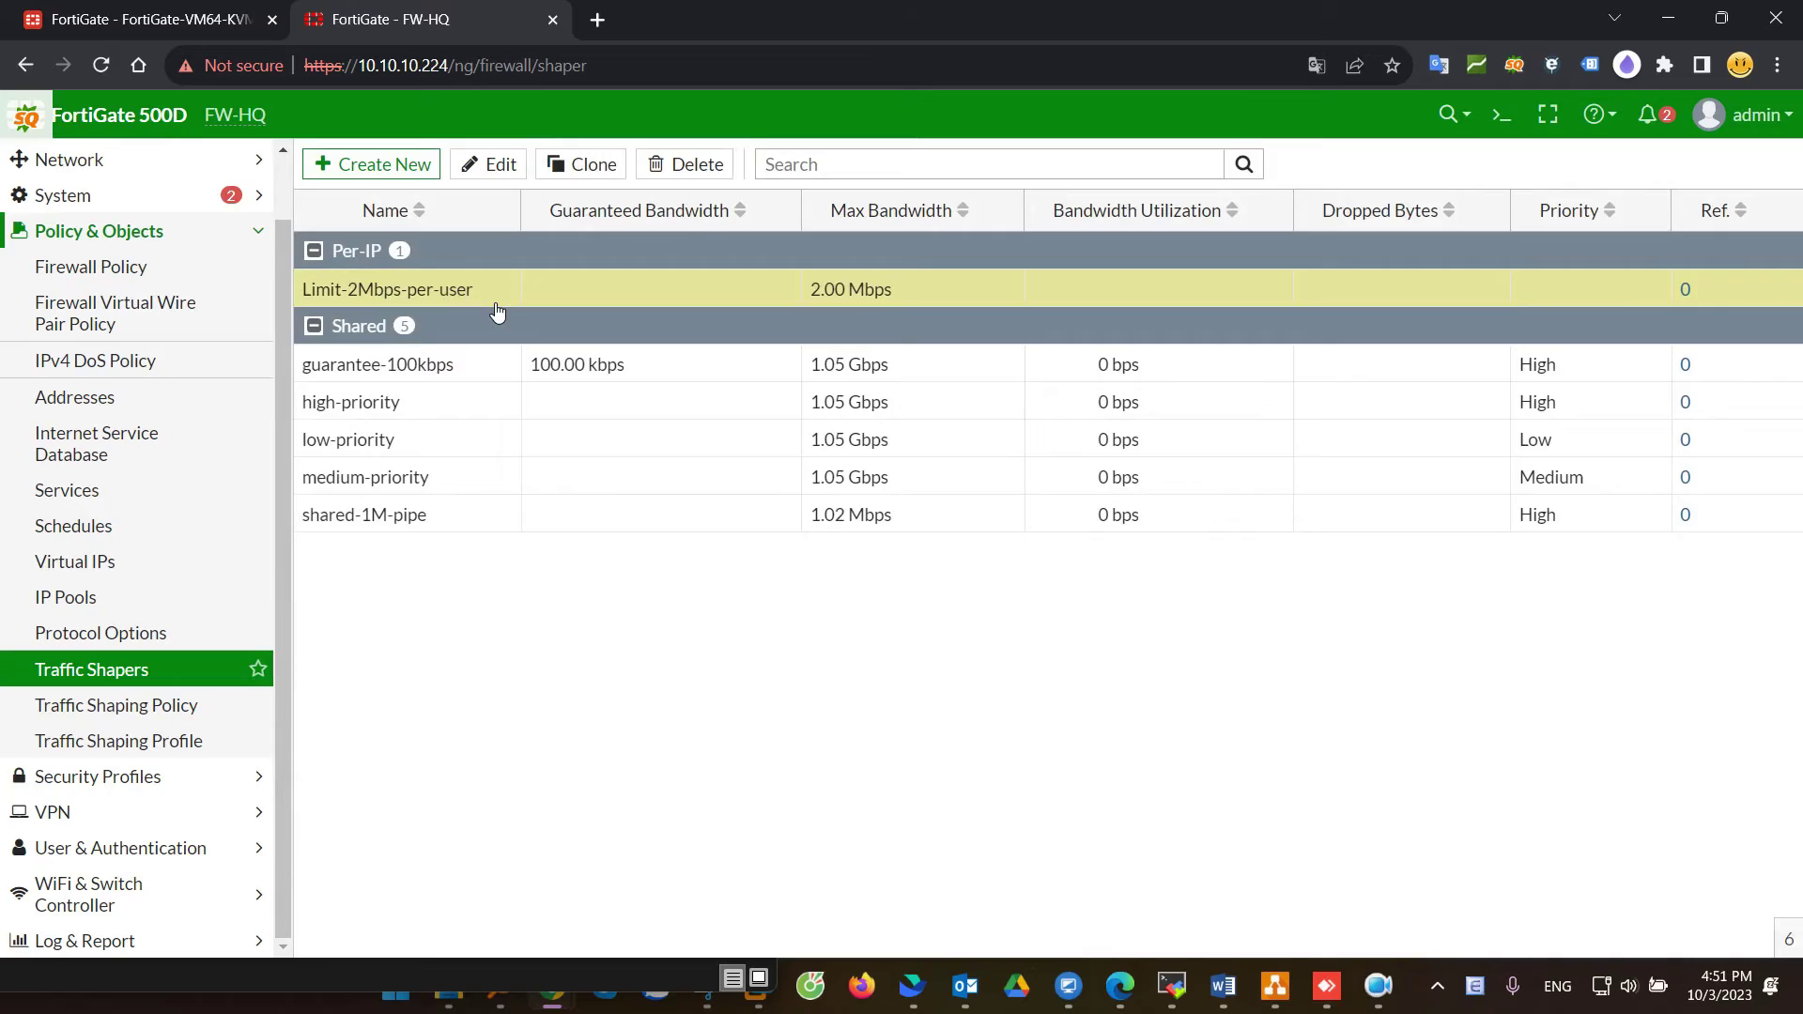
# Step: View the traffic shaping policies on FW-HQ, compare them with those on FortiGate-VM64-KVM, and return to FW-HQ
pyautogui.click(153, 712)
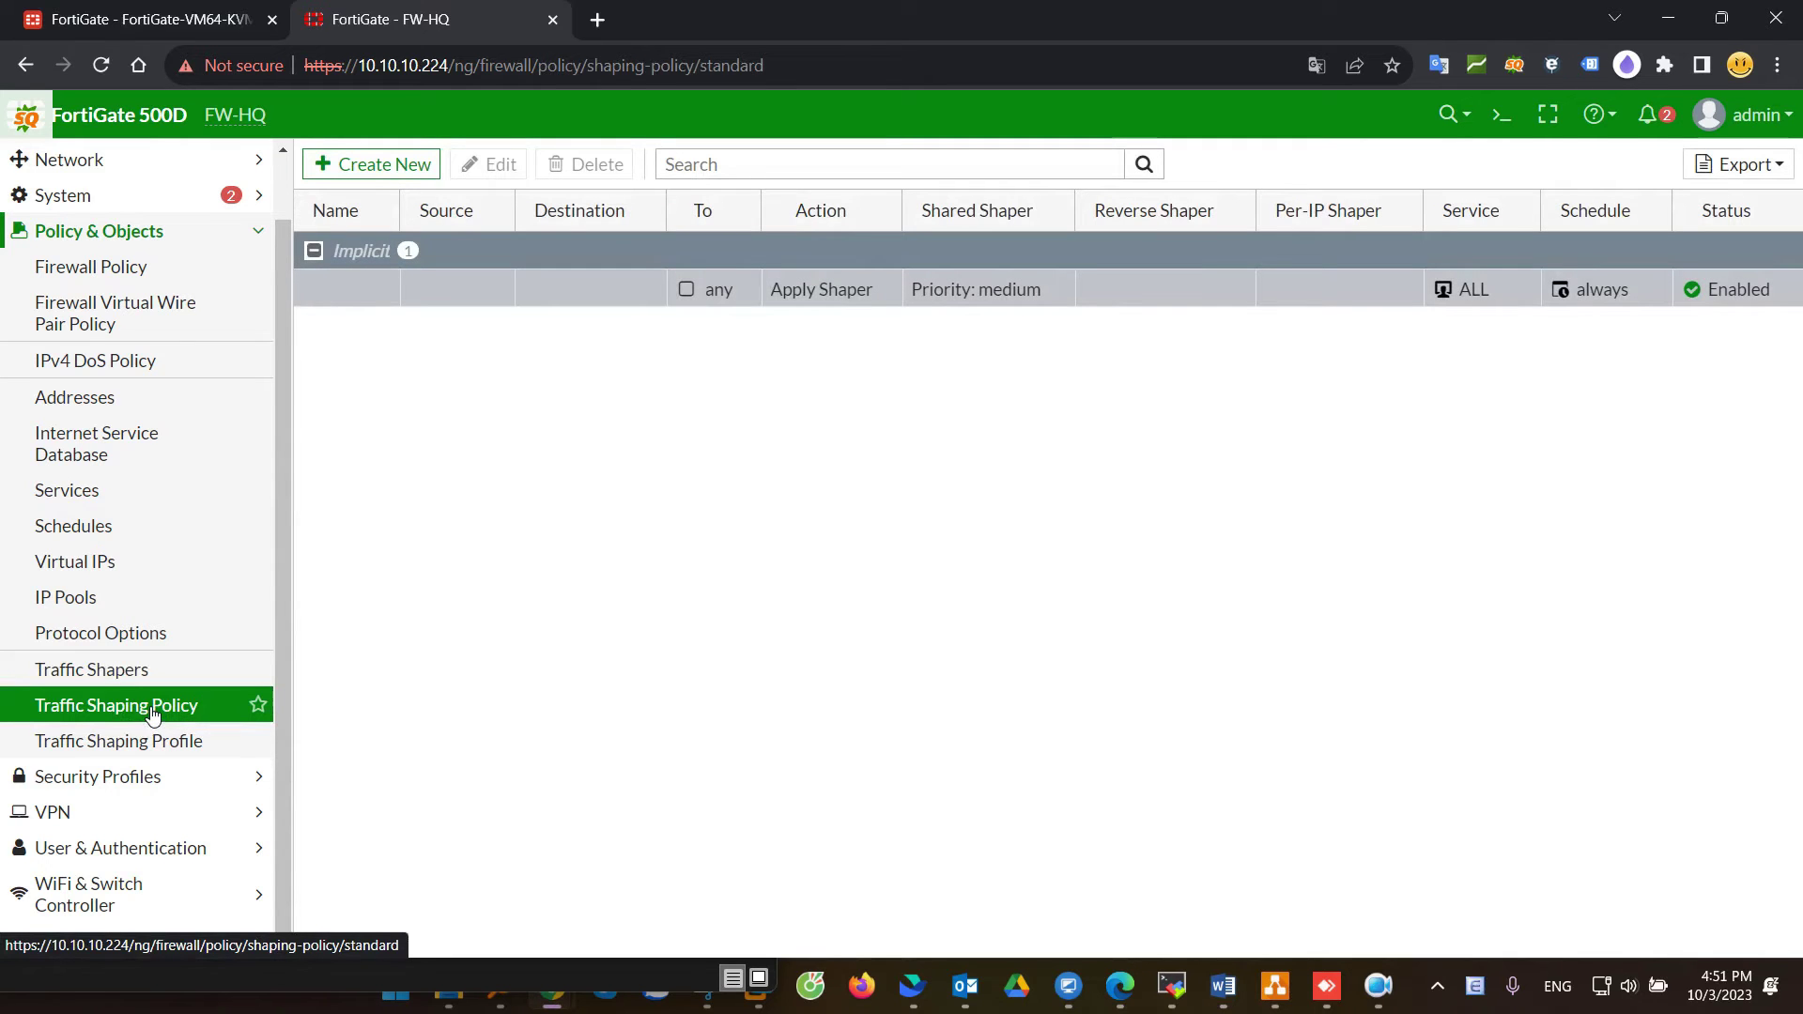
pyautogui.click(122, 28)
pyautogui.click(613, 173)
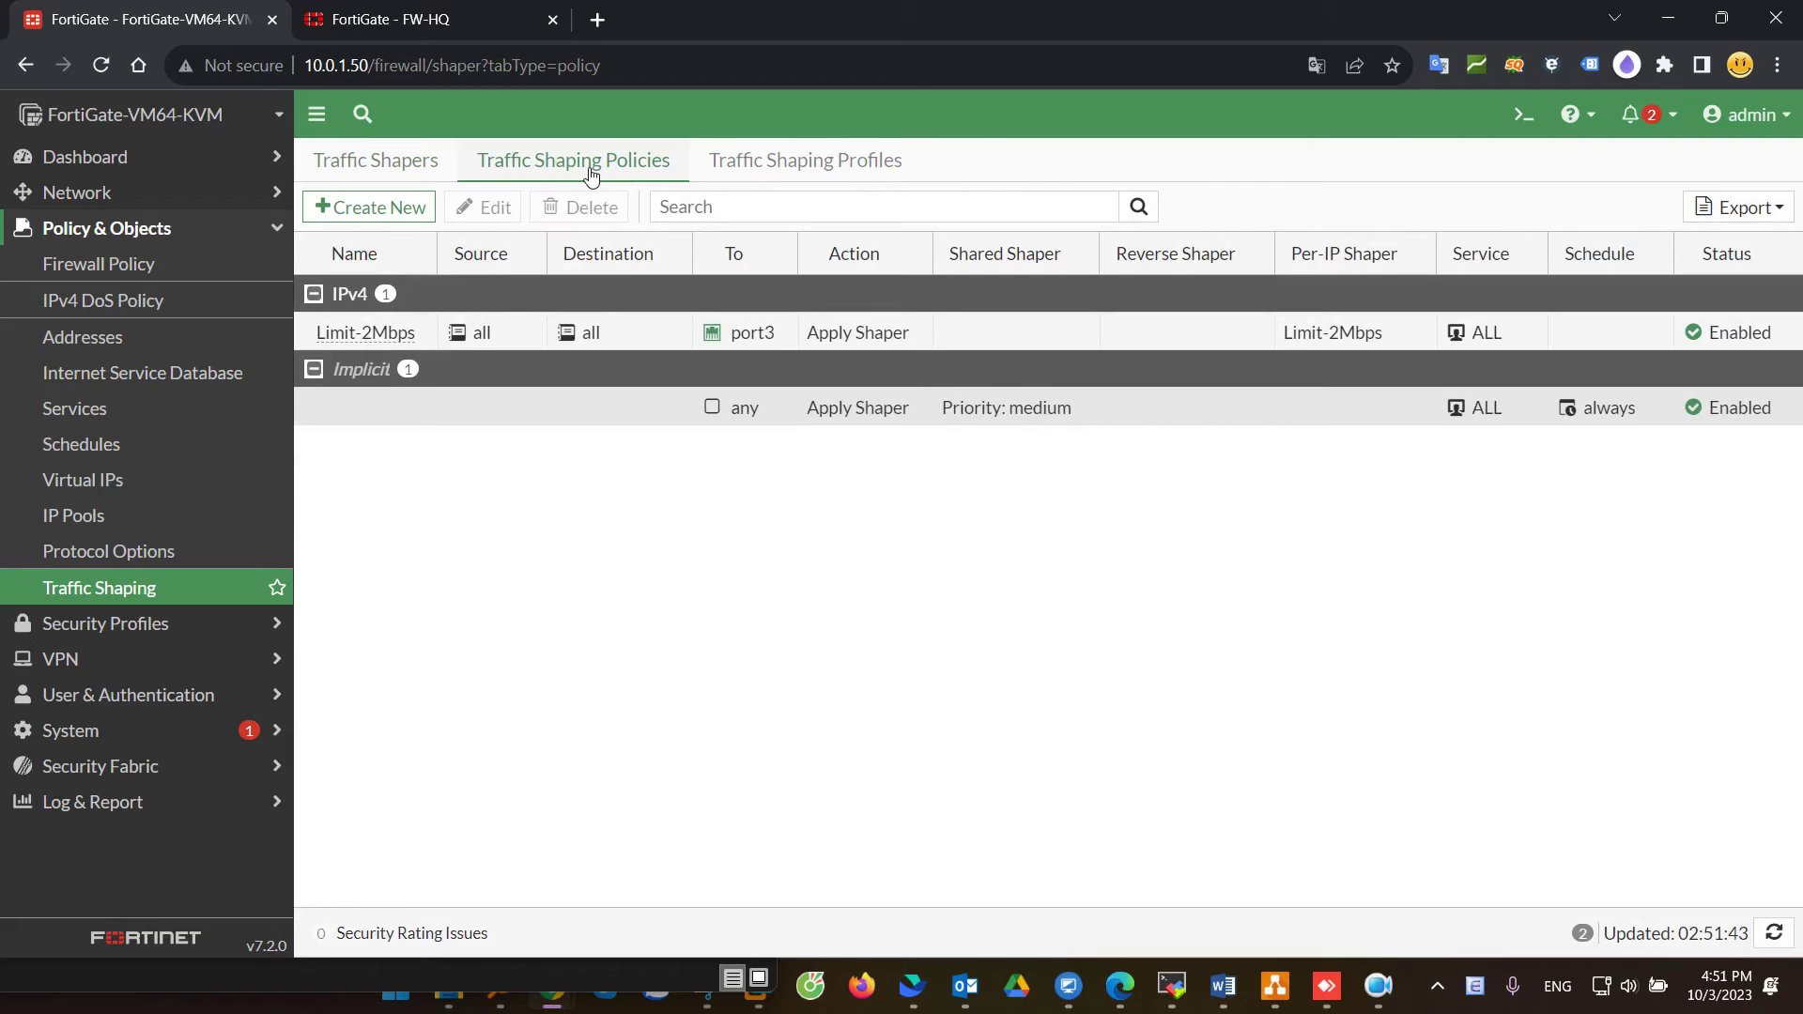
pyautogui.click(447, 21)
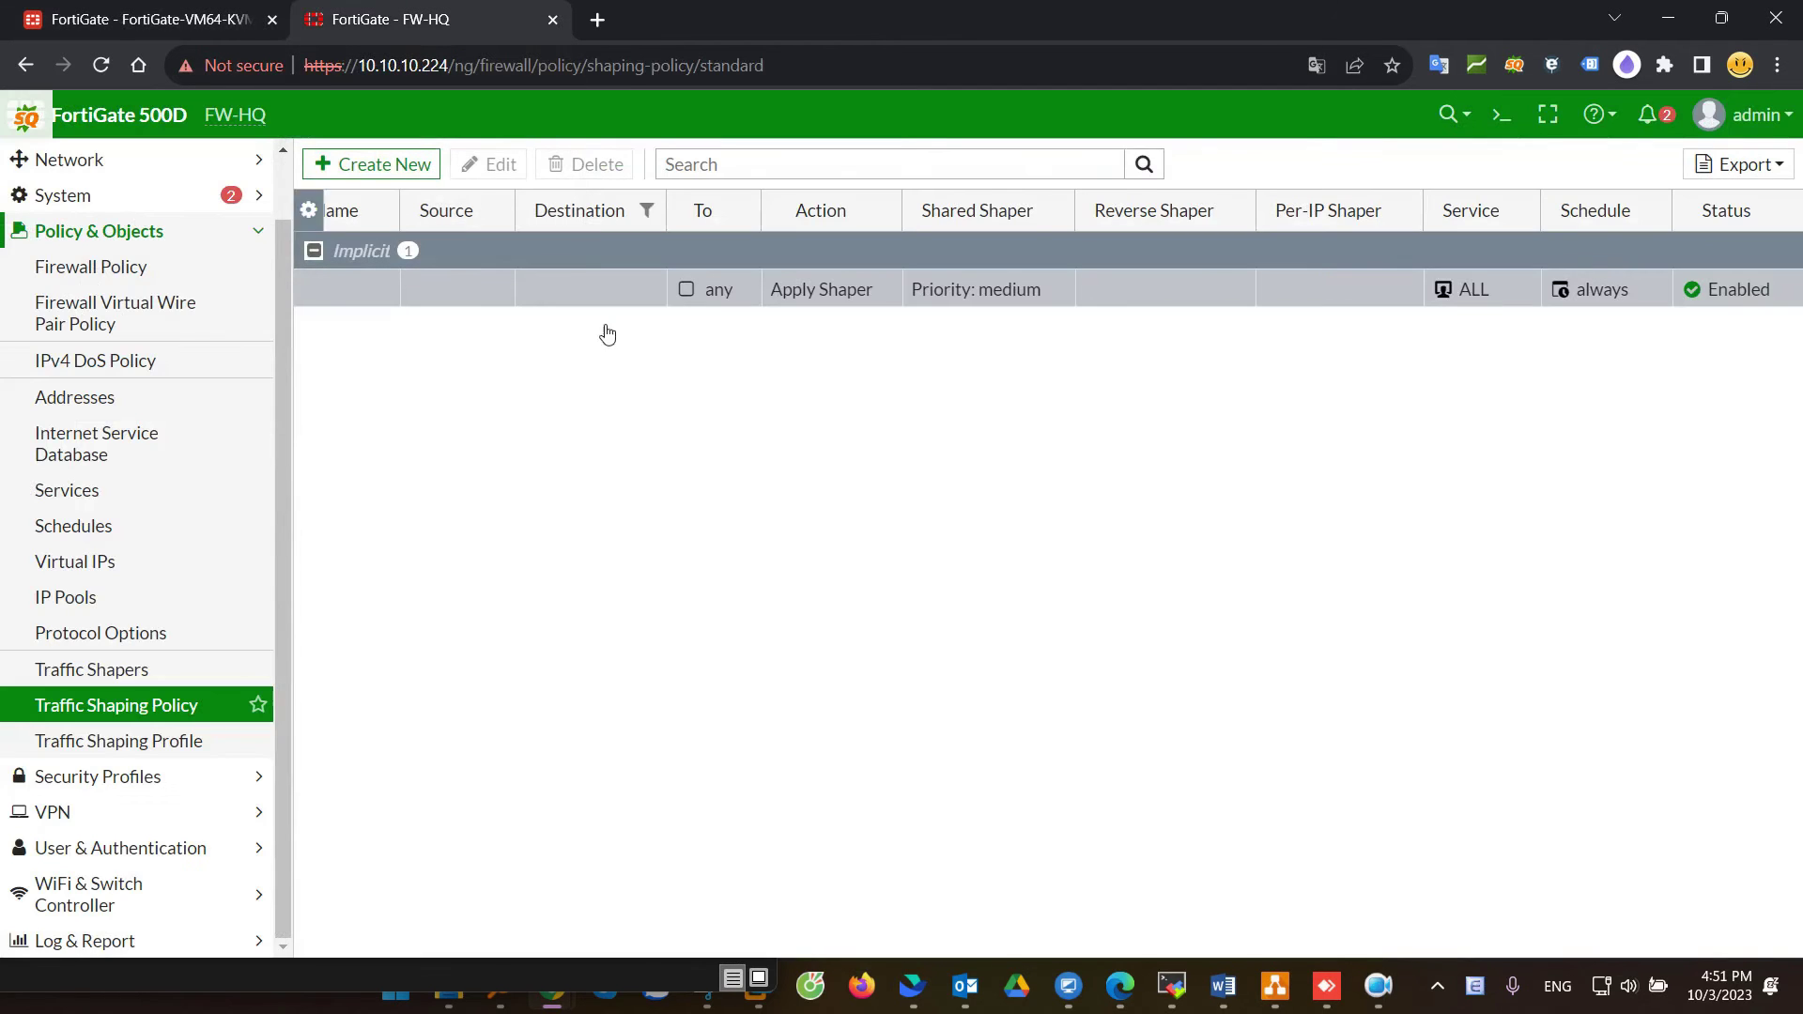
# Step: Create a new traffic shaping policy named Limit-2M-VLAN-Guest, keeping its status enabled
pyautogui.click(380, 169)
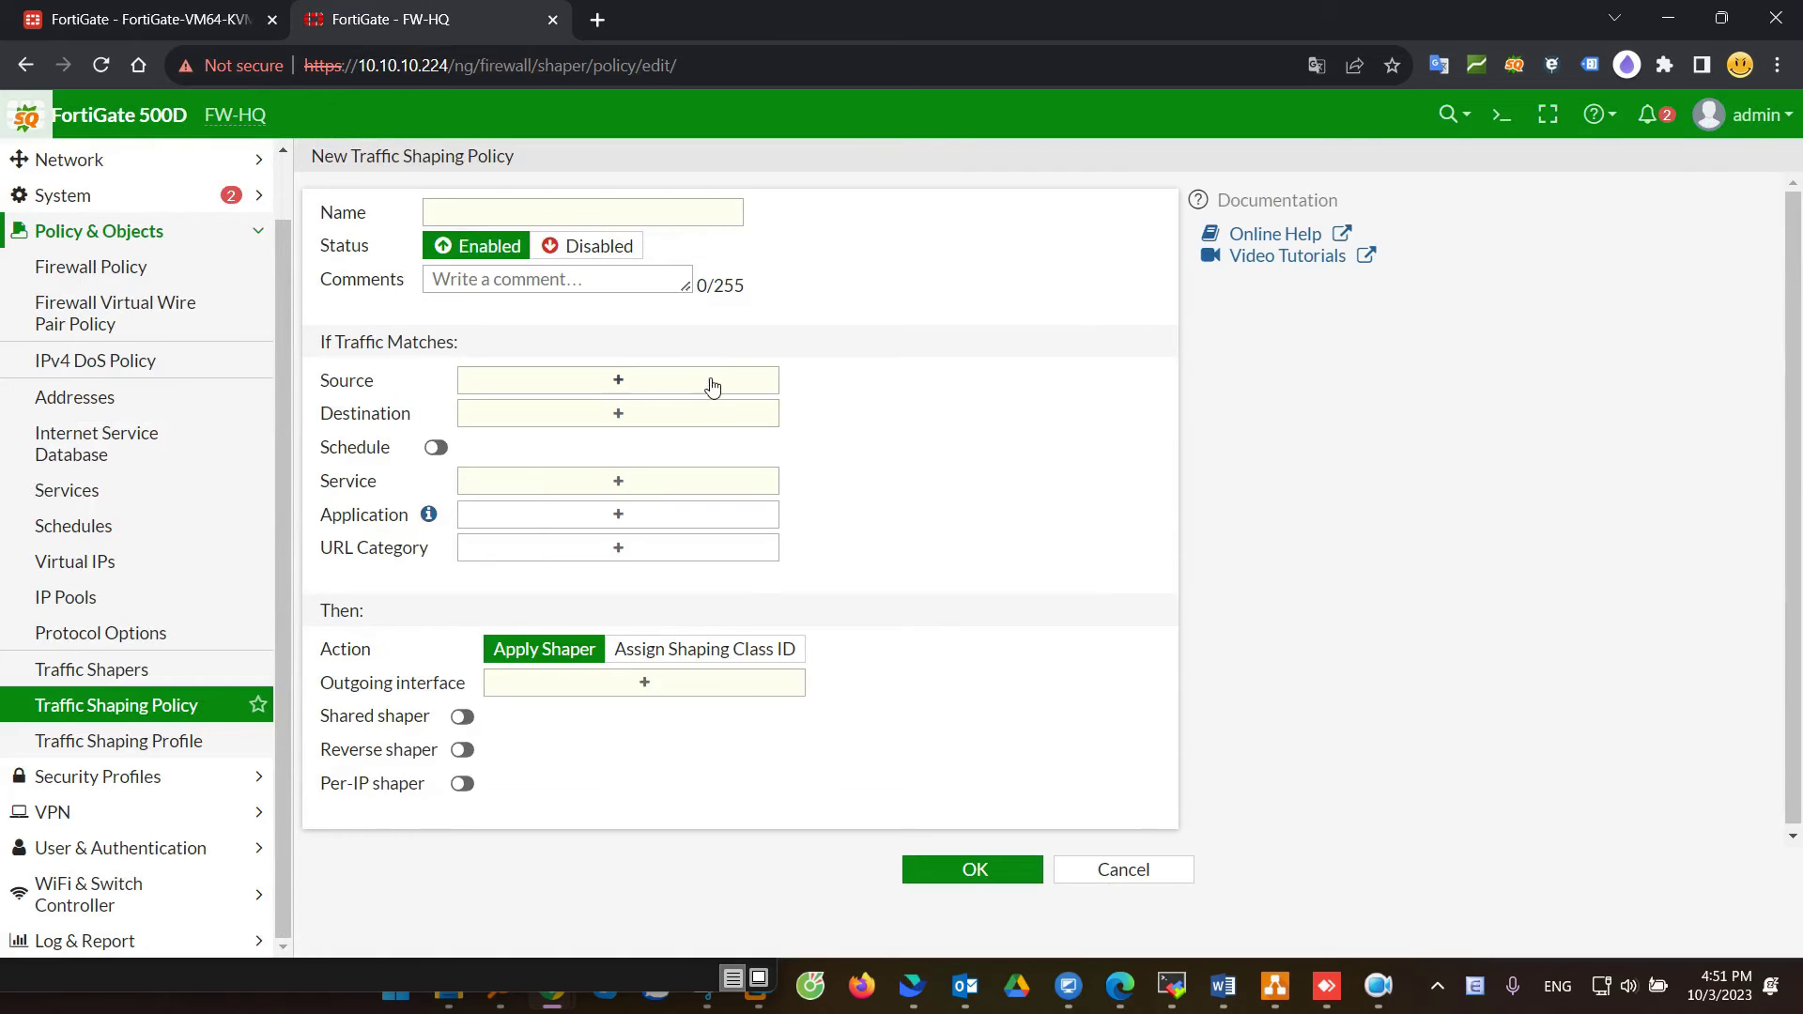
pyautogui.click(546, 215)
pyautogui.write('Limit-2M')
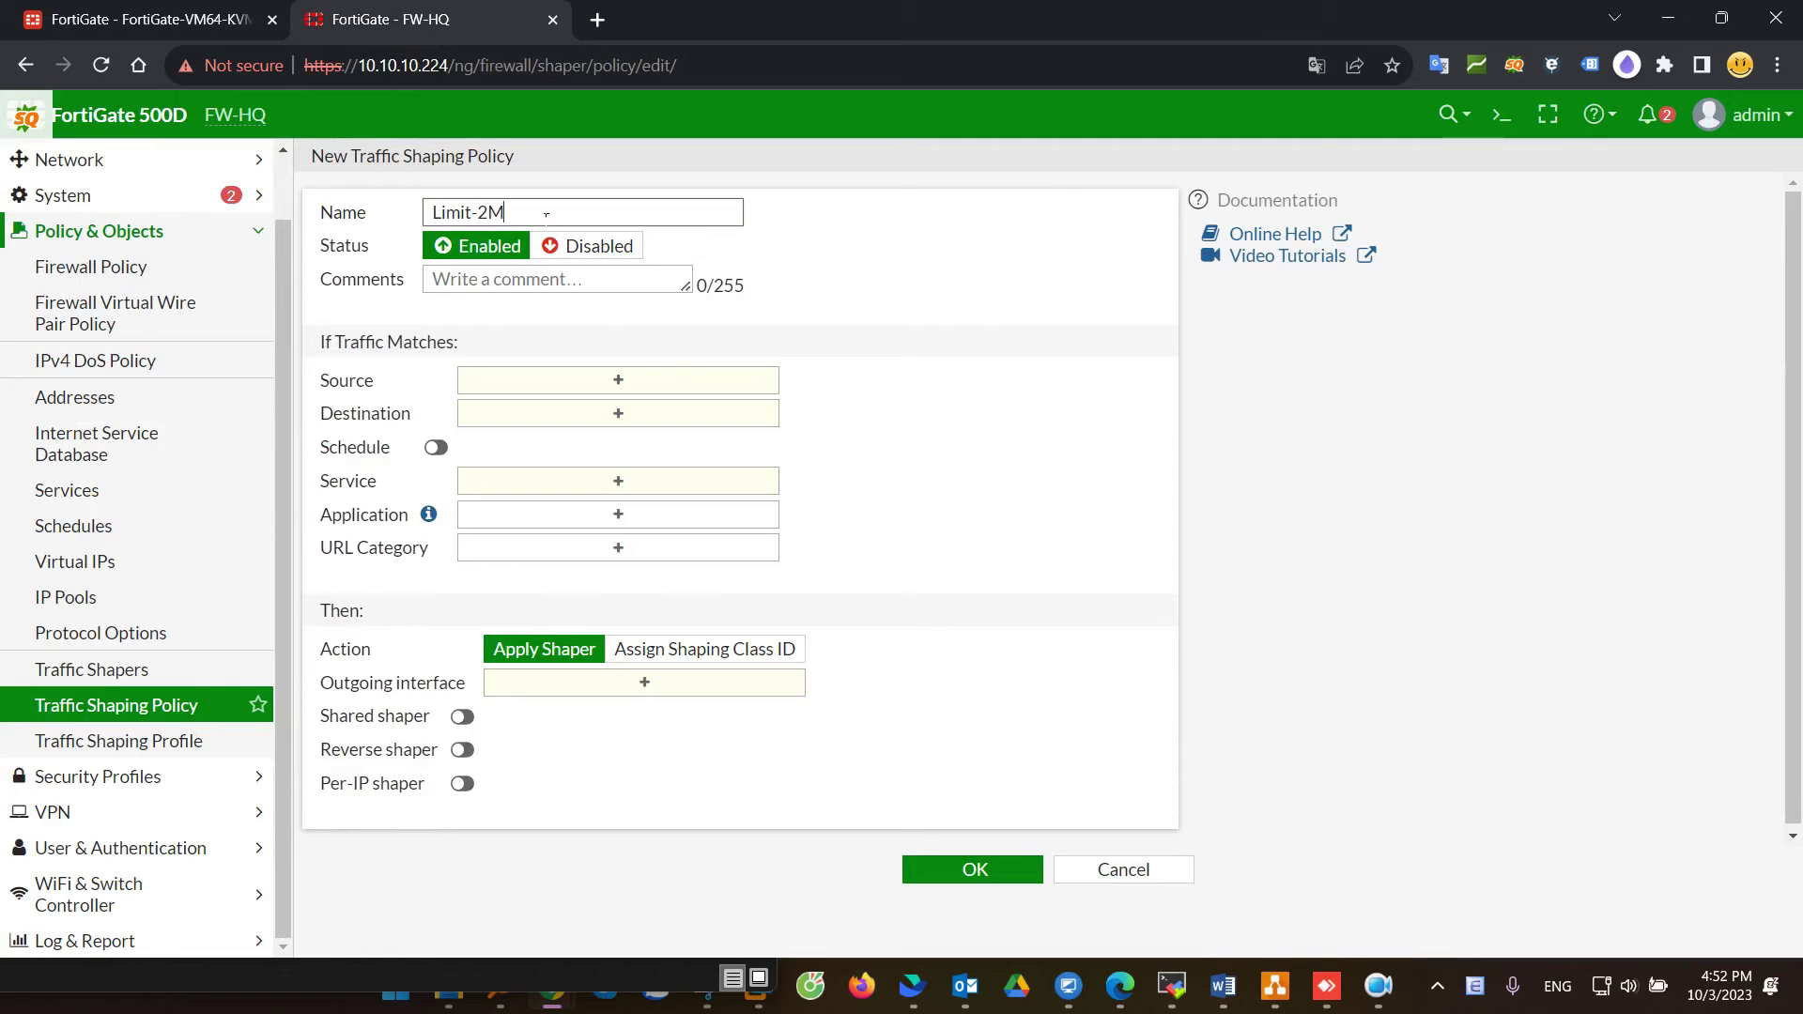
pyautogui.write('-VLAN-Guess')
pyautogui.press('Tab')
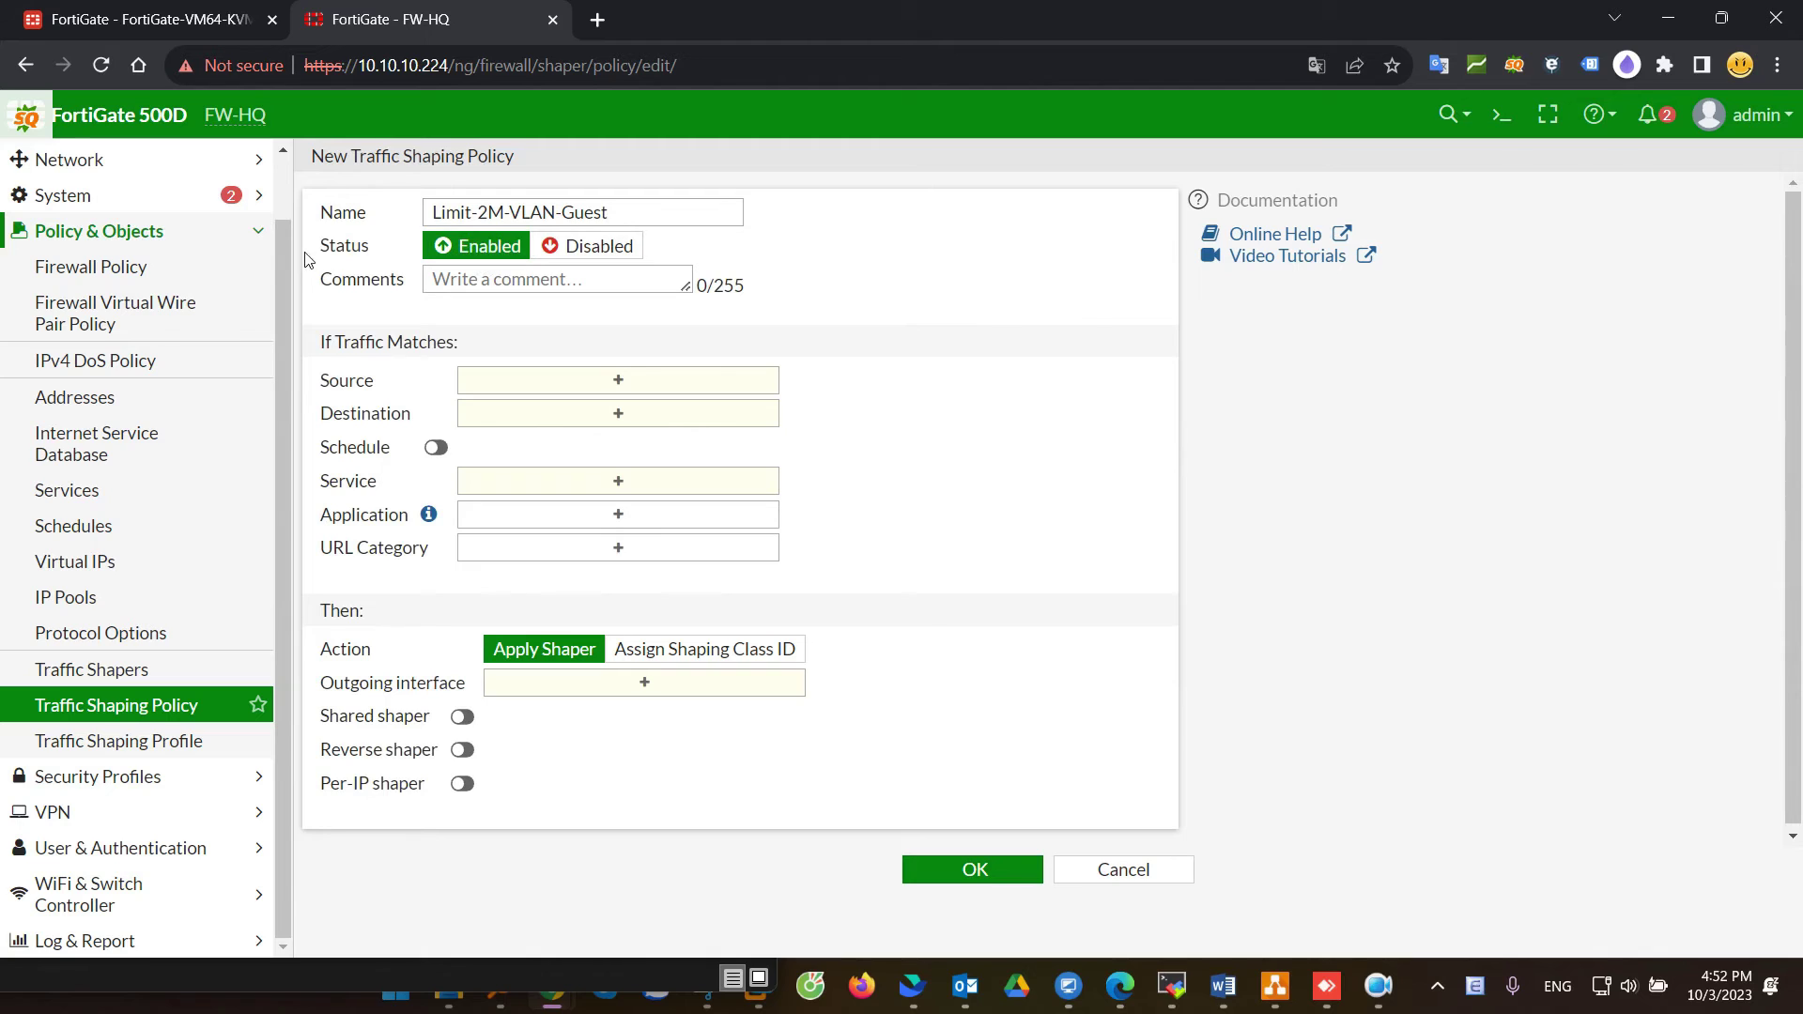
pyautogui.moveTo(306, 255); pyautogui.dragTo(379, 256)
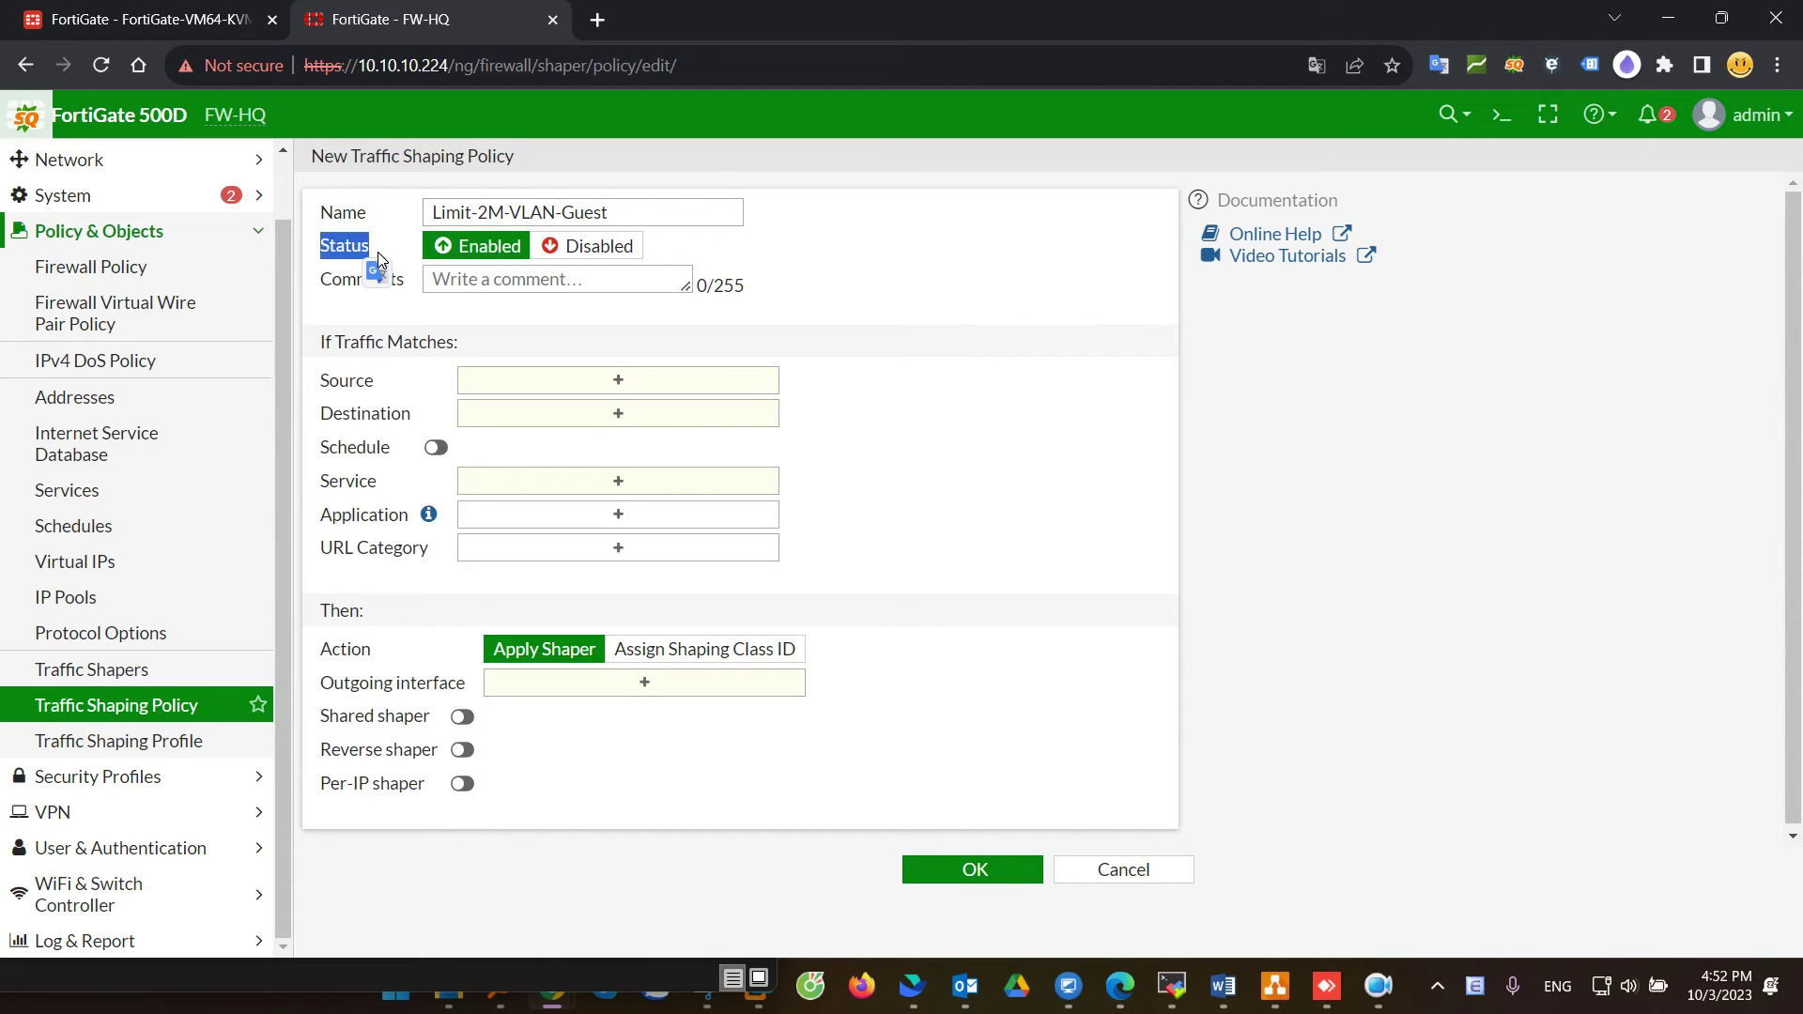
pyautogui.click(360, 399)
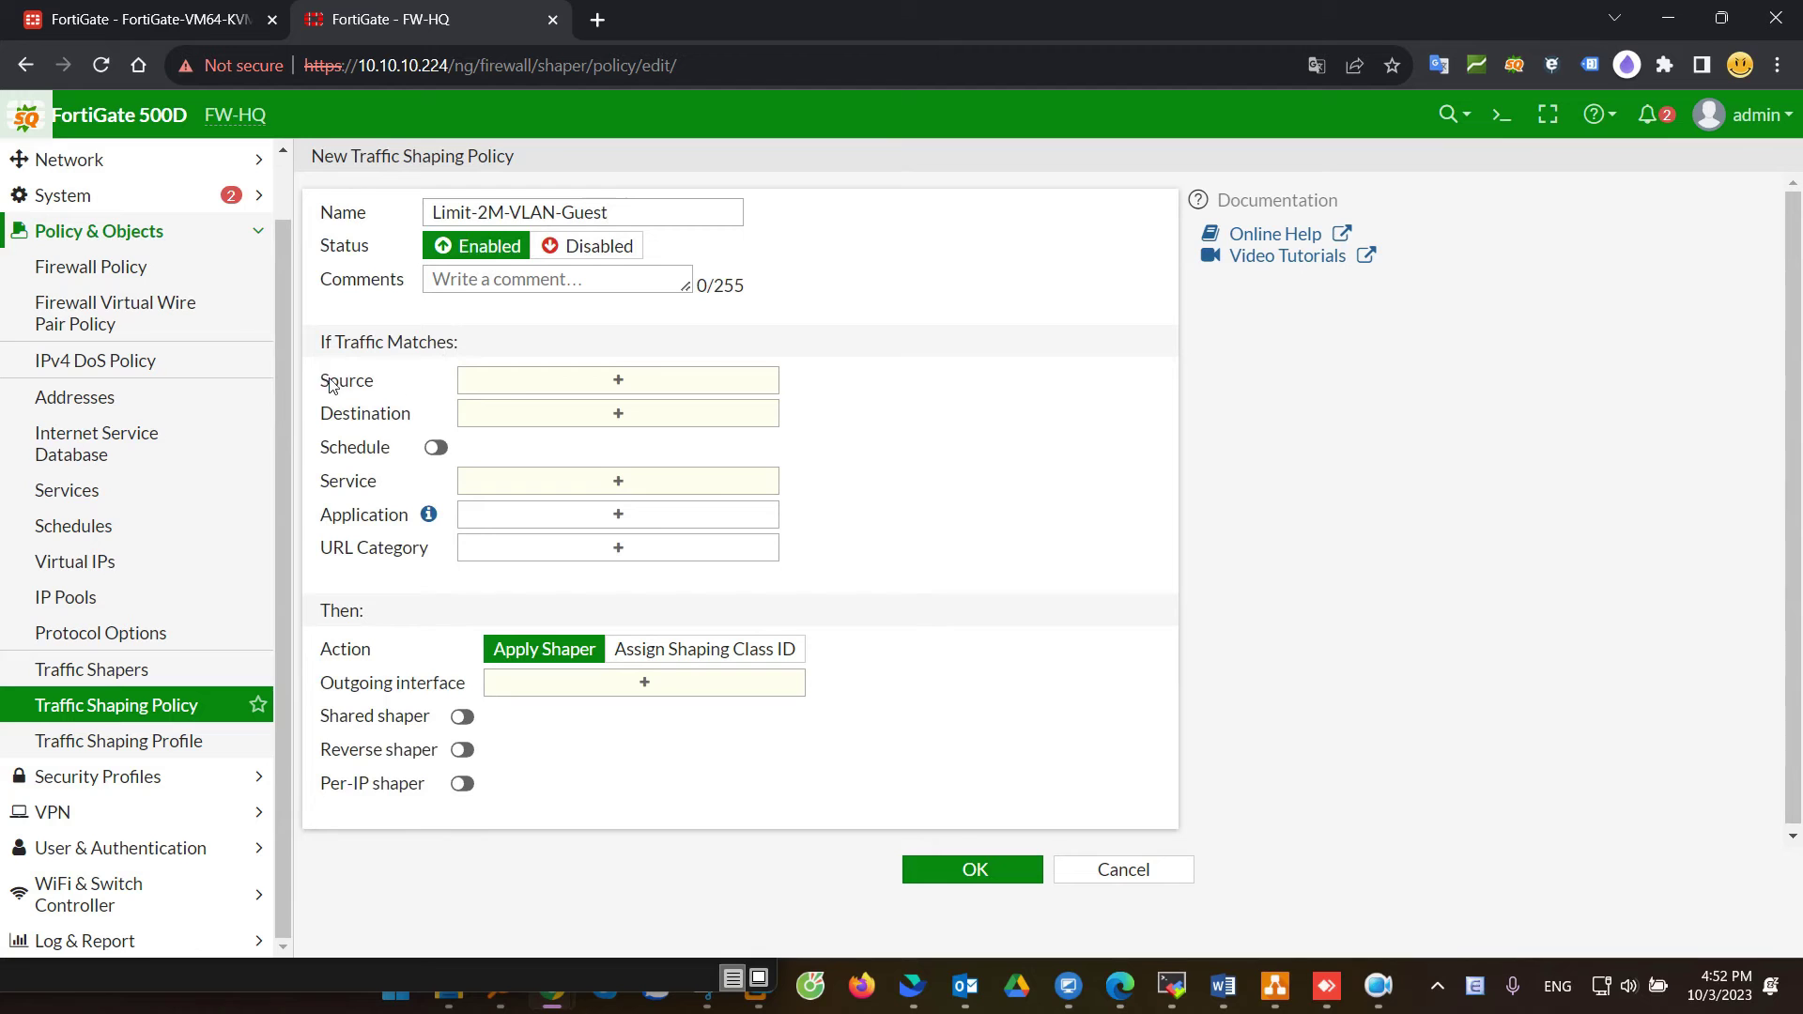
# Step: Set the shaping policy's source to the VLAN-Guest address and its destination to all
pyautogui.moveTo(317, 380); pyautogui.dragTo(403, 380)
pyautogui.click(520, 389)
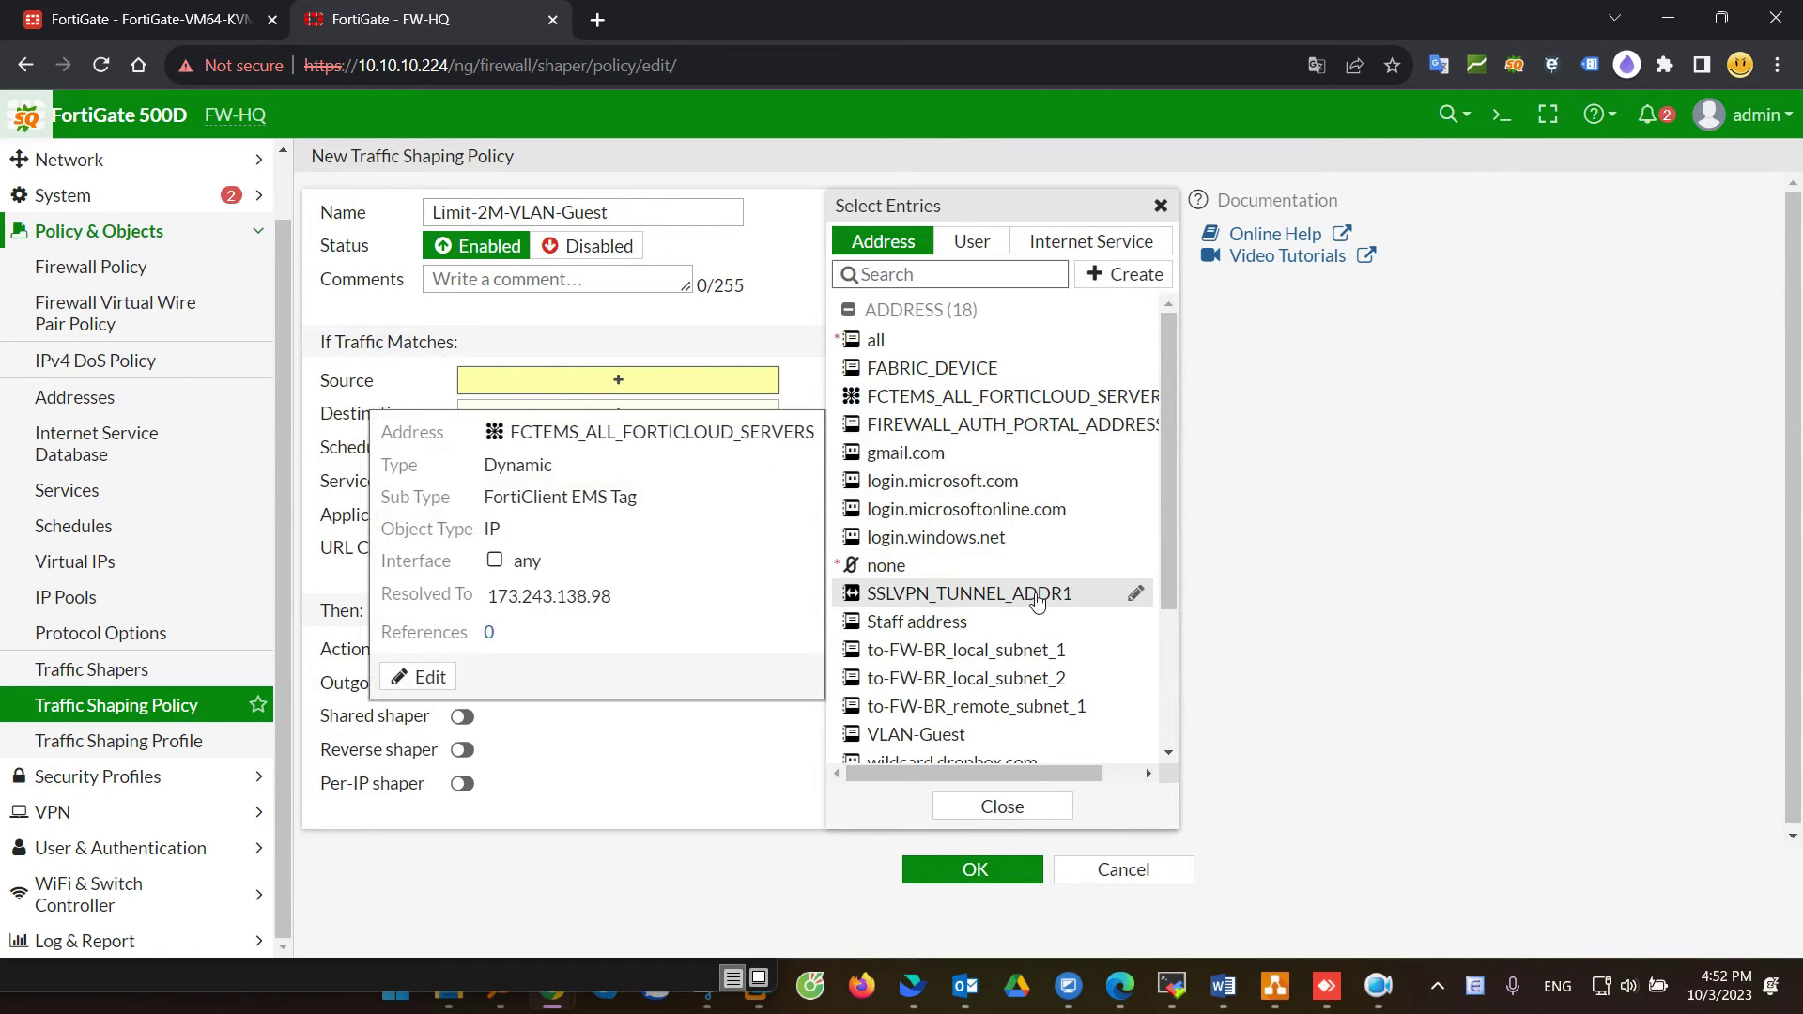
pyautogui.click(942, 742)
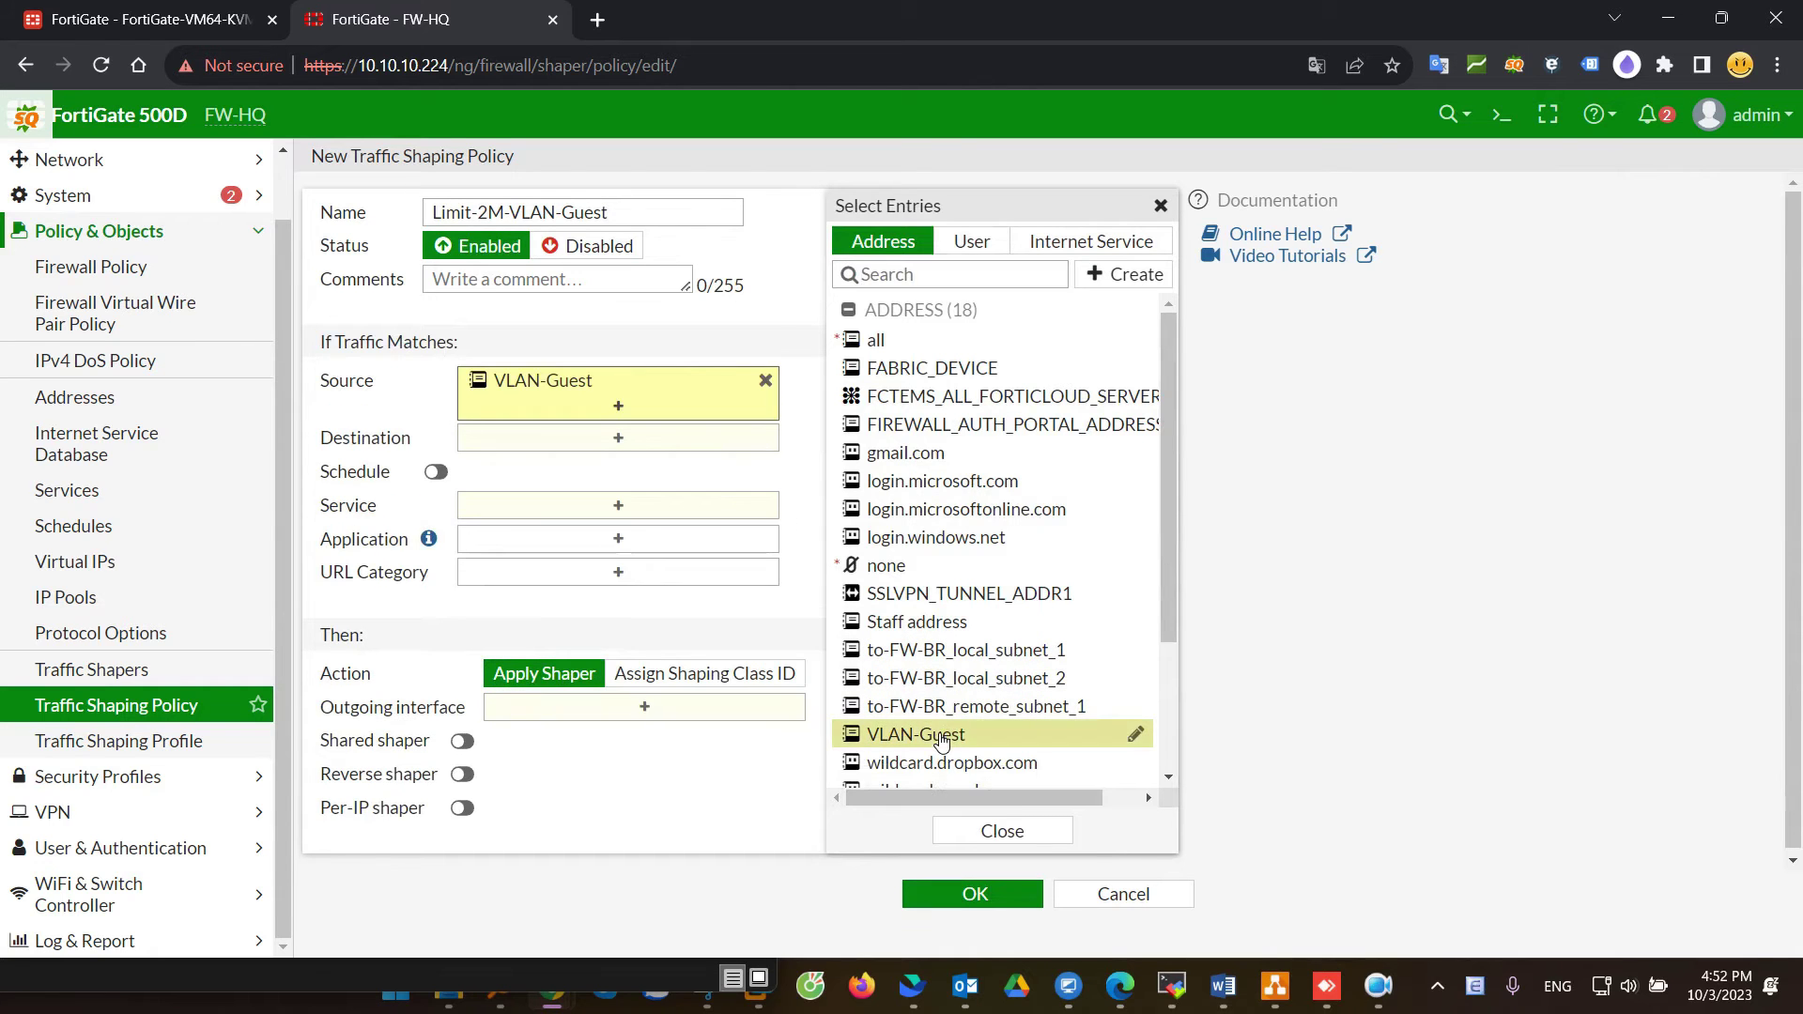
pyautogui.click(777, 325)
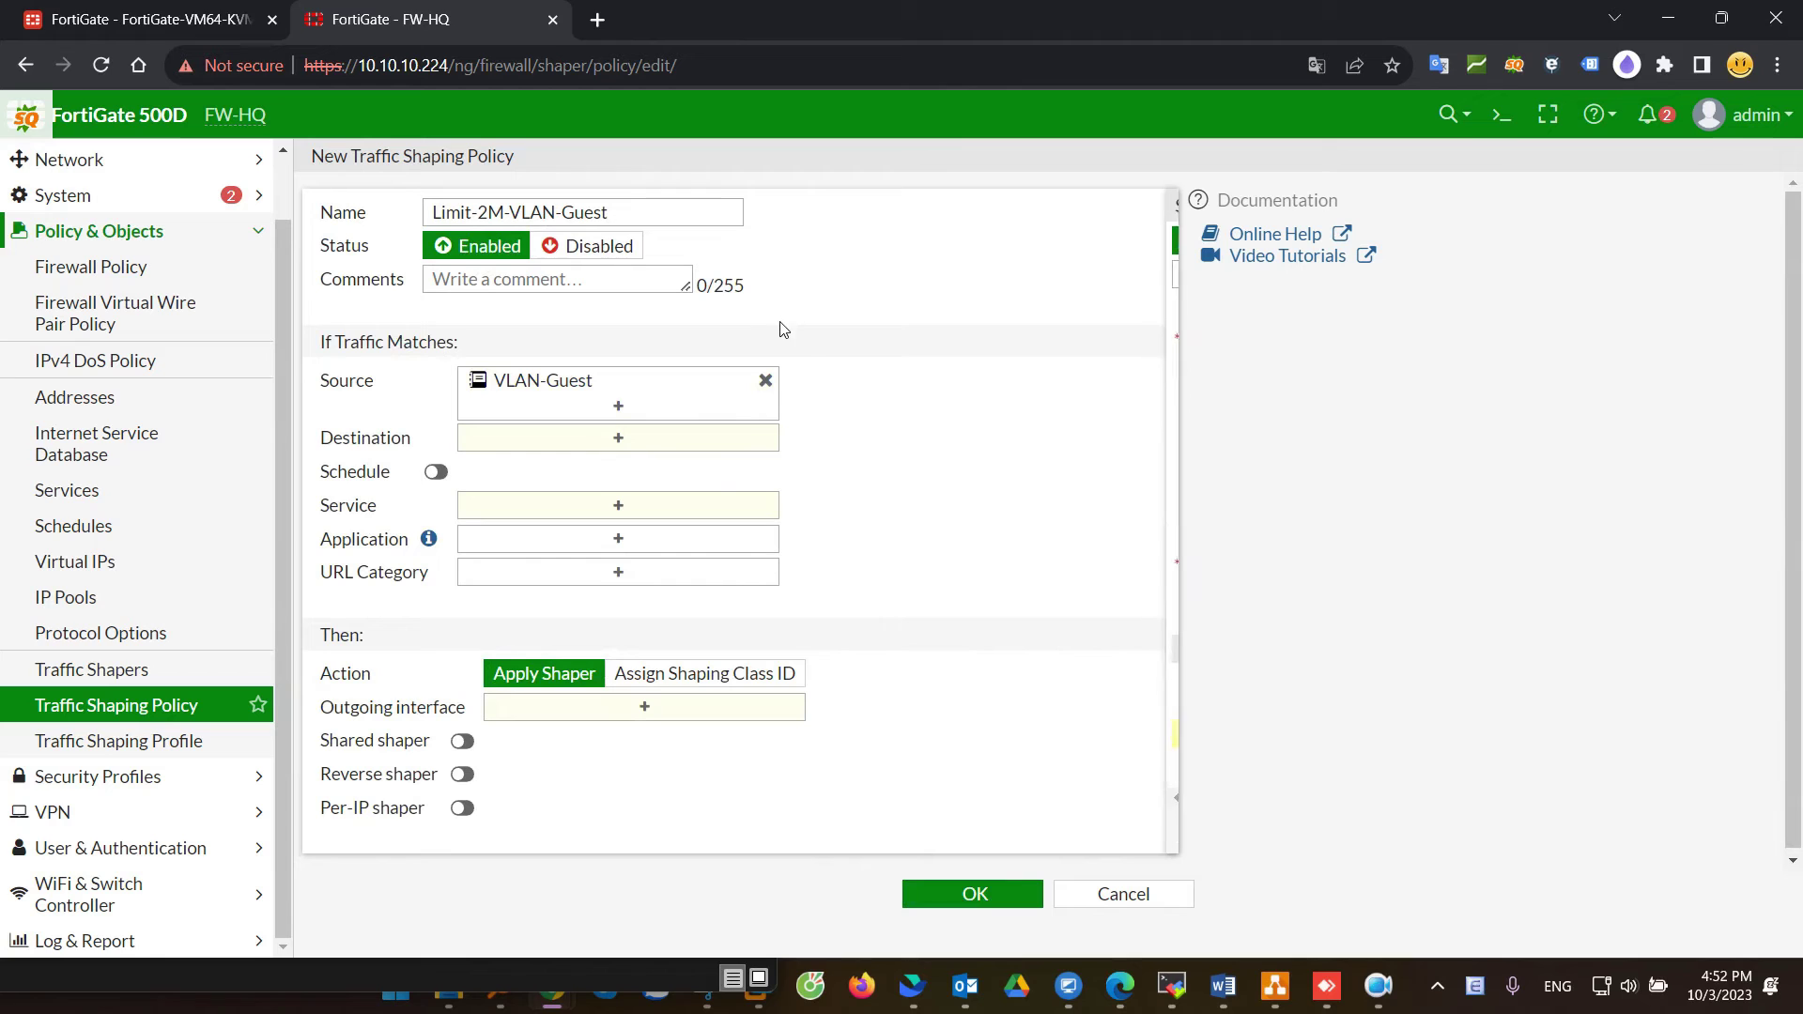
pyautogui.click(512, 439)
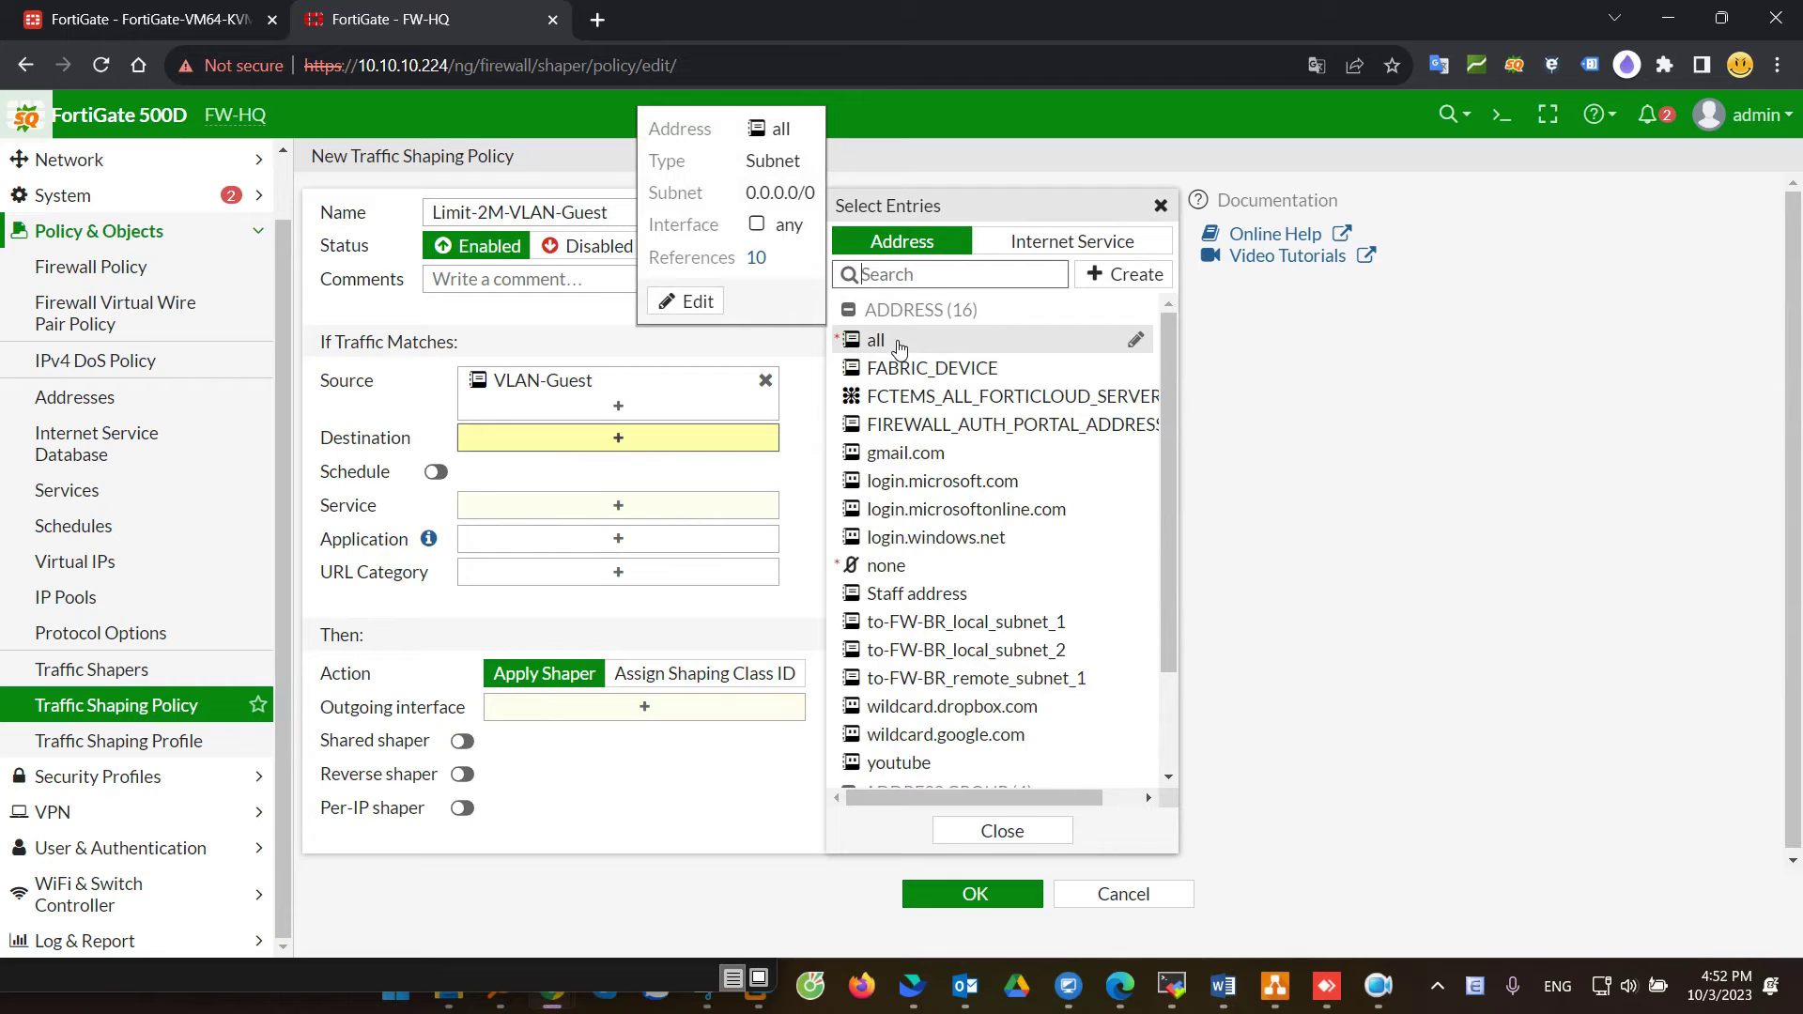
pyautogui.click(900, 350)
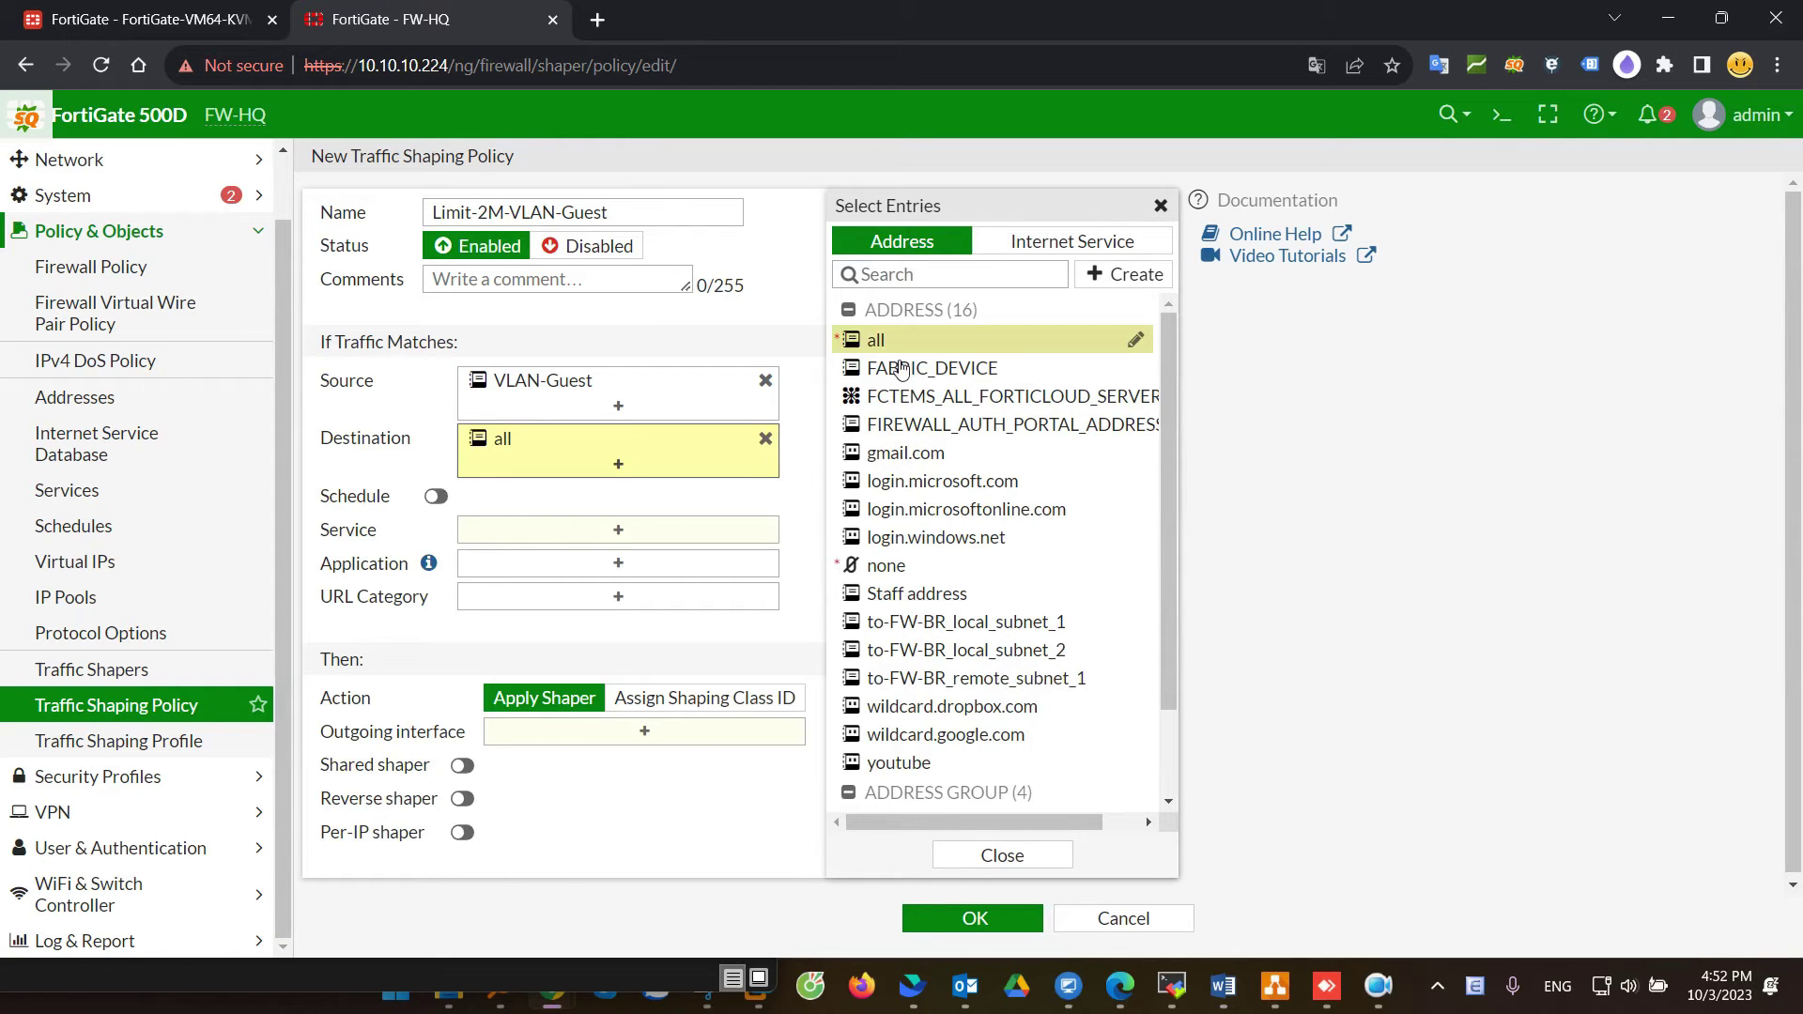
# Step: Examine the gmail.com address entry's type, FQDN and resolved IP address among the destination choices
pyautogui.moveTo(911, 457)
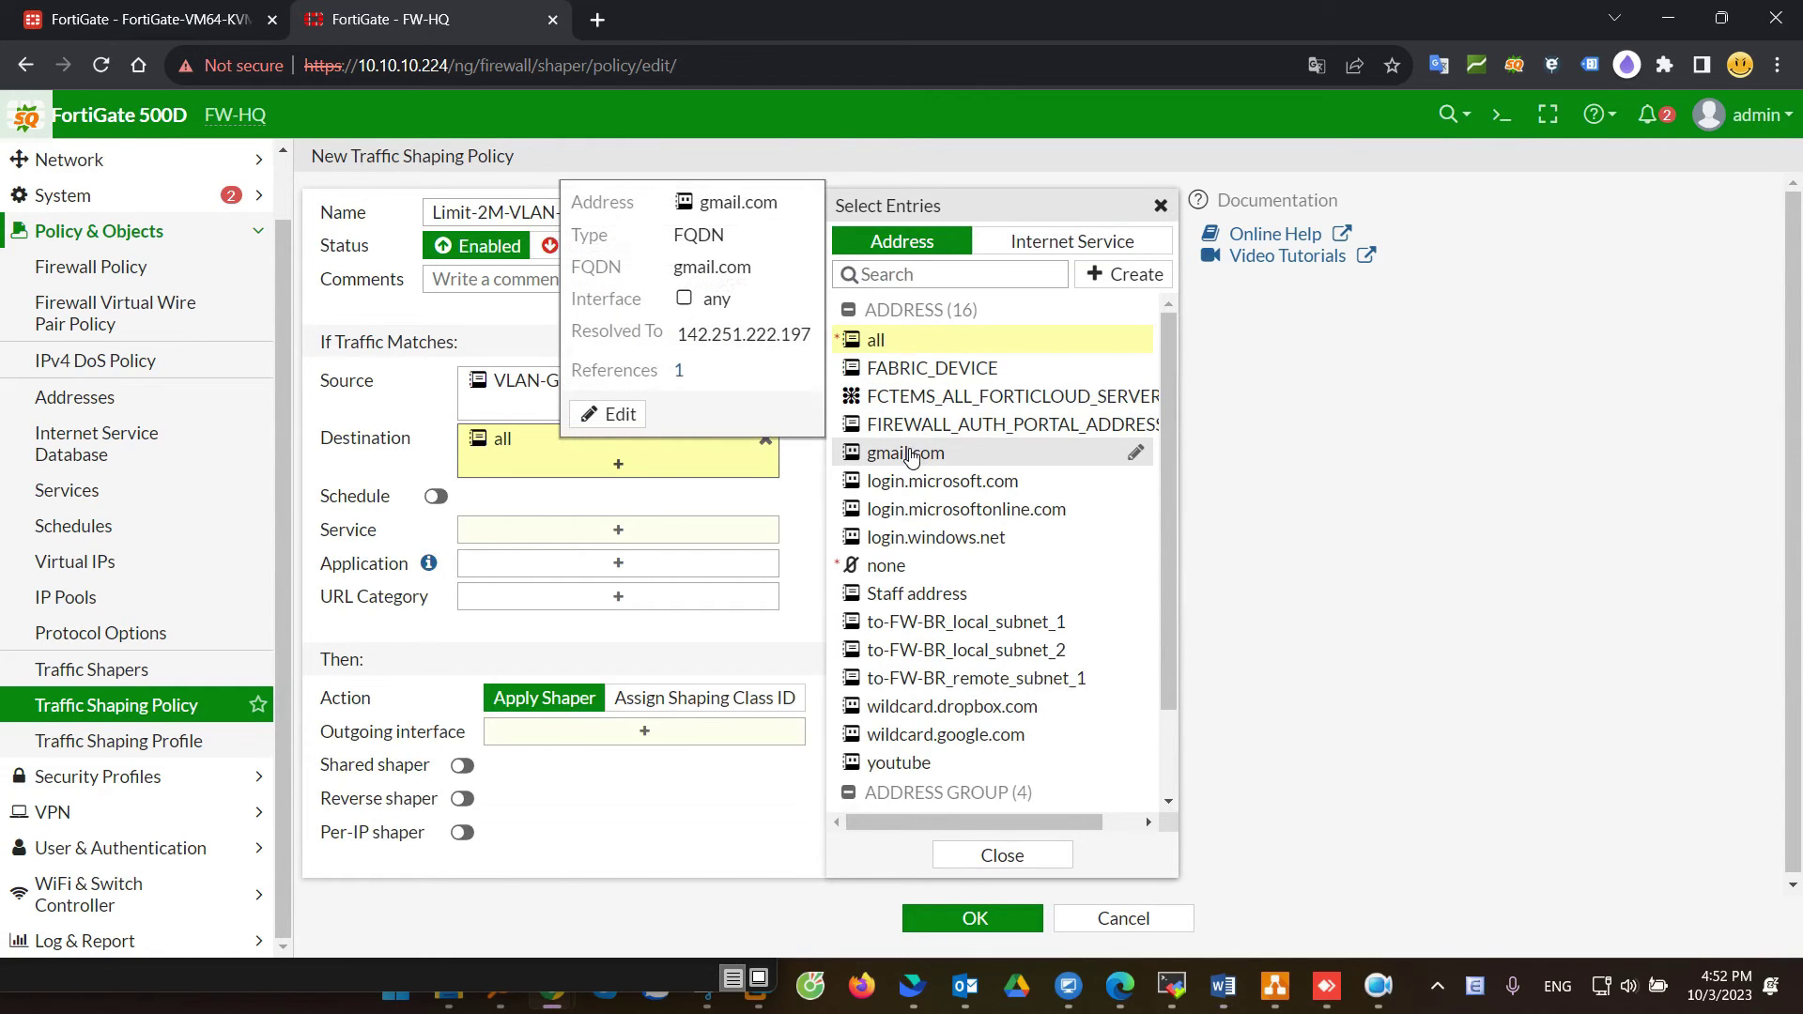
pyautogui.doubleClick(698, 235)
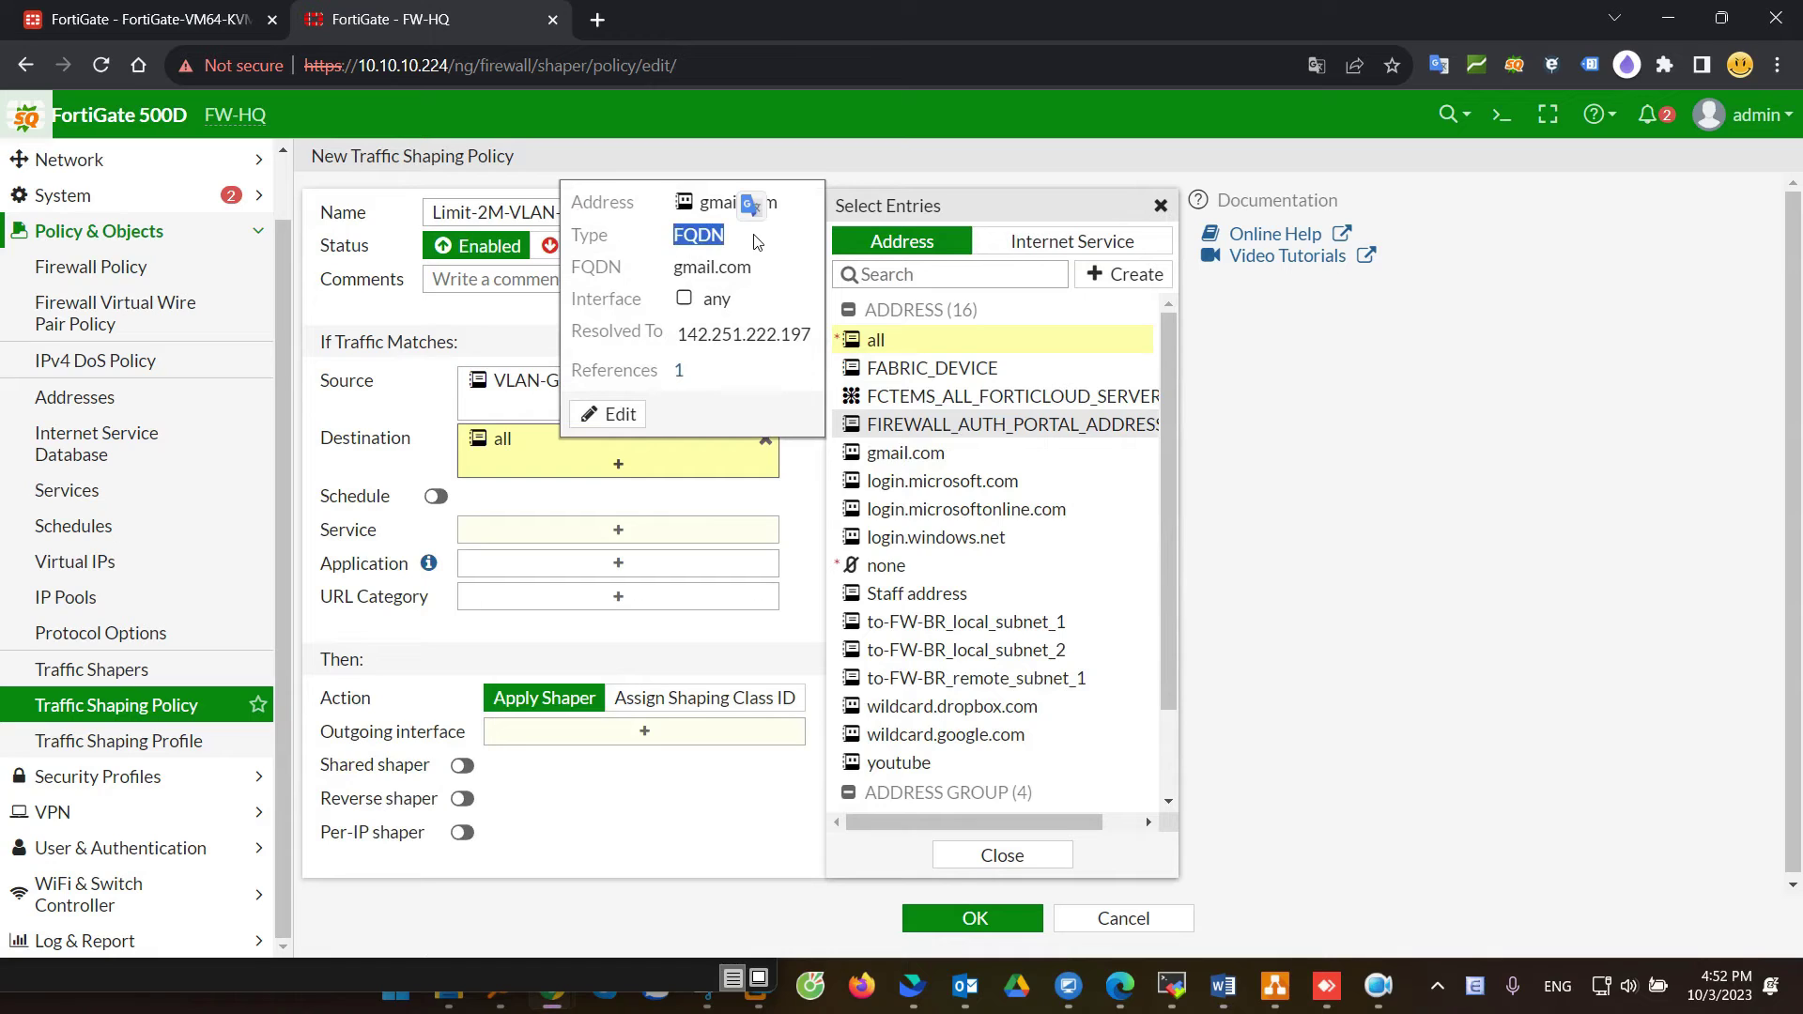
pyautogui.moveTo(673, 267); pyautogui.dragTo(763, 278)
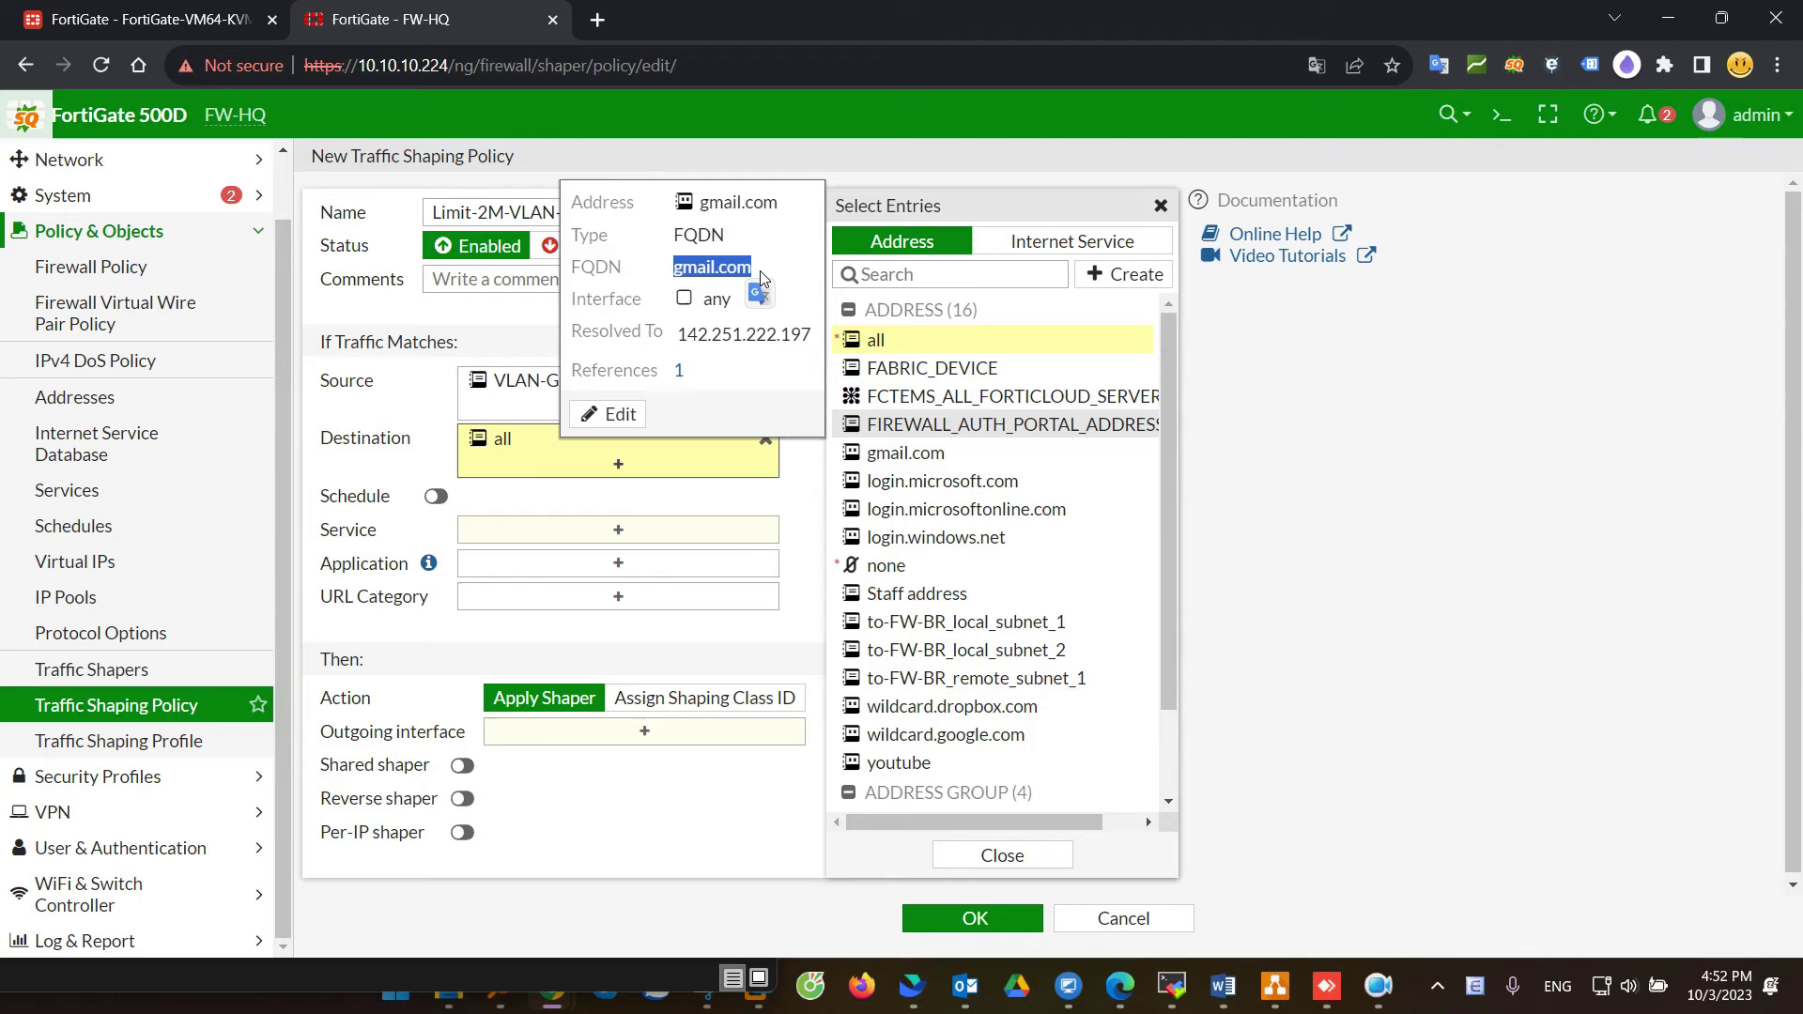
pyautogui.moveTo(677, 335); pyautogui.dragTo(817, 340)
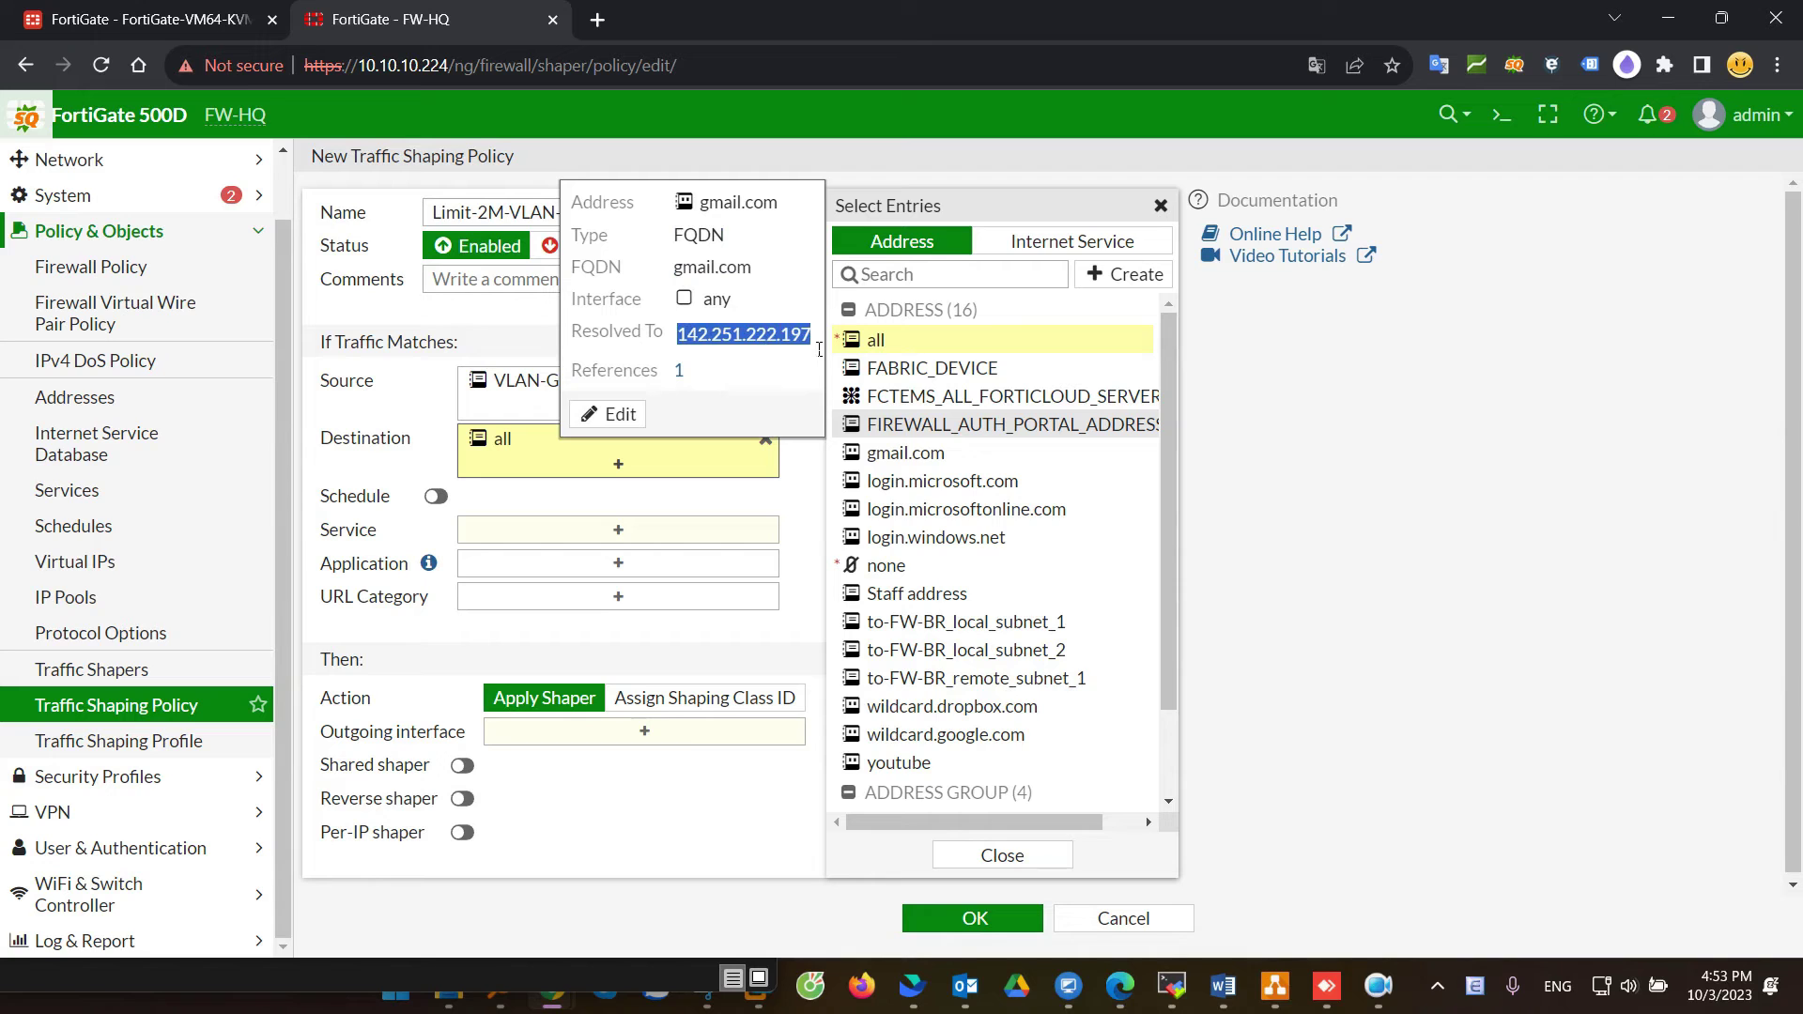
# Step: Search the shaping policy's application choices for gmail and examine the Gmail_Attachment entry's details without adding it
pyautogui.click(564, 563)
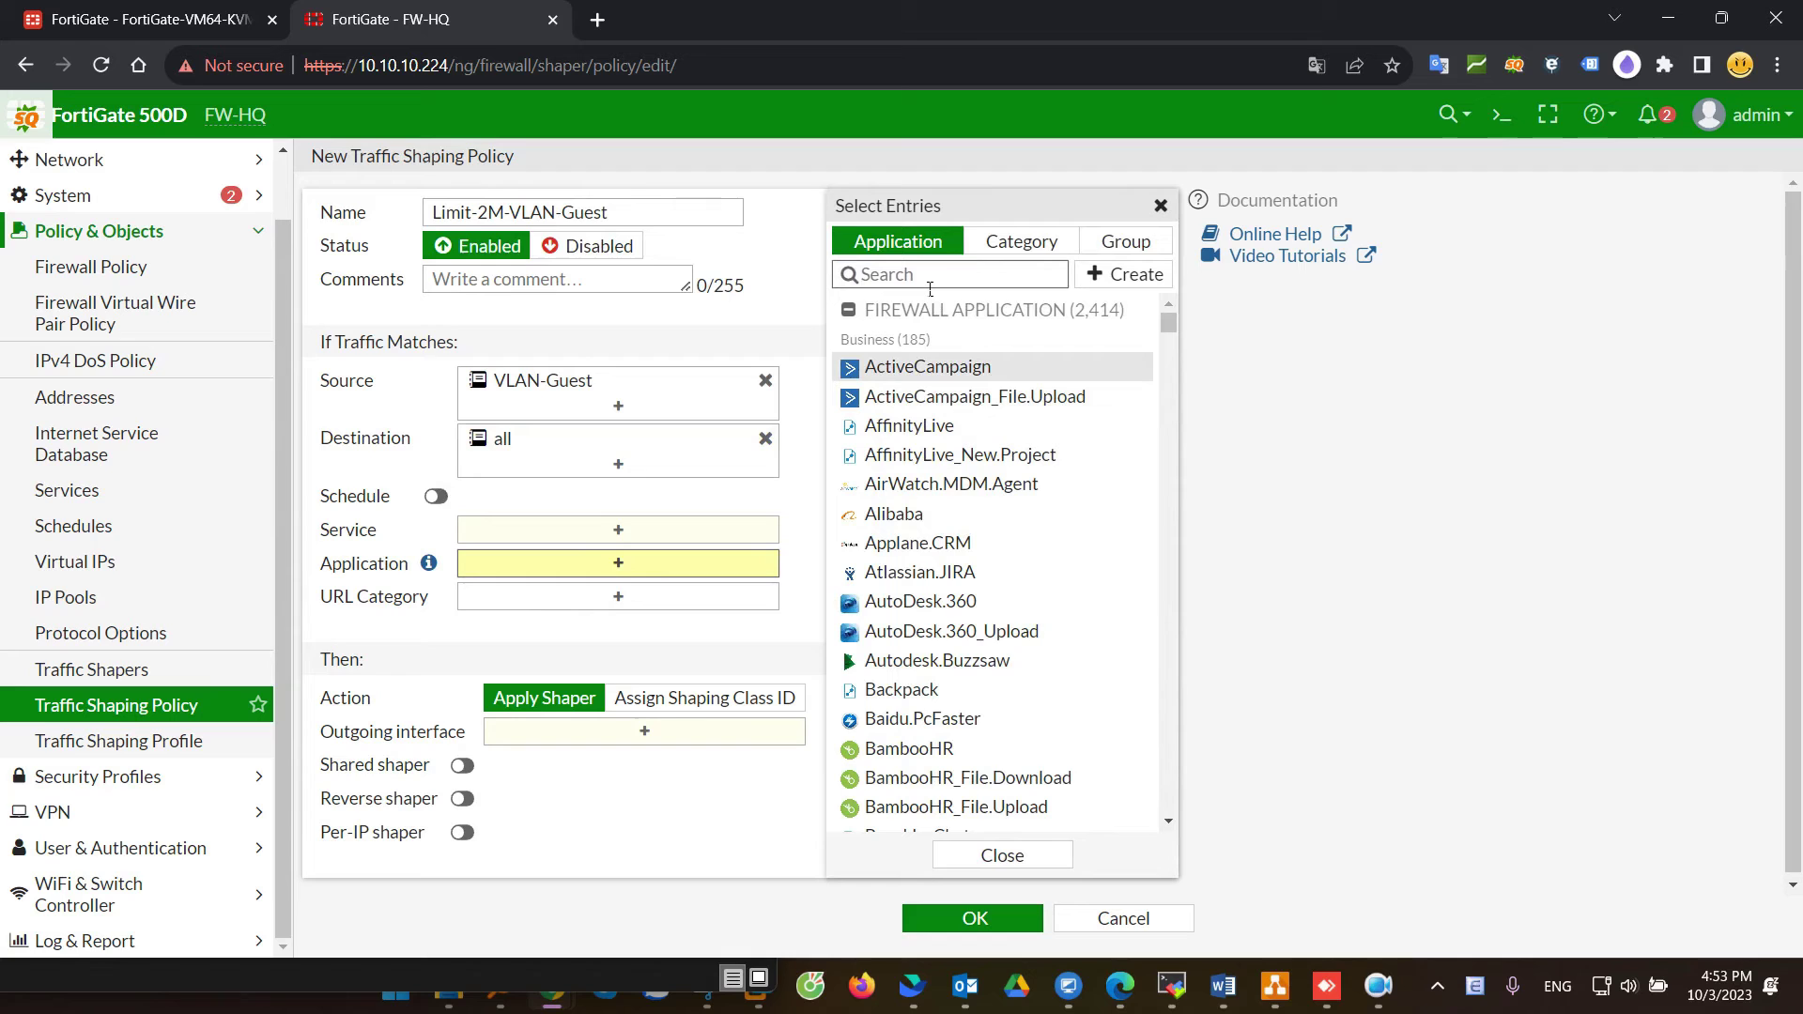
pyautogui.write('gmail')
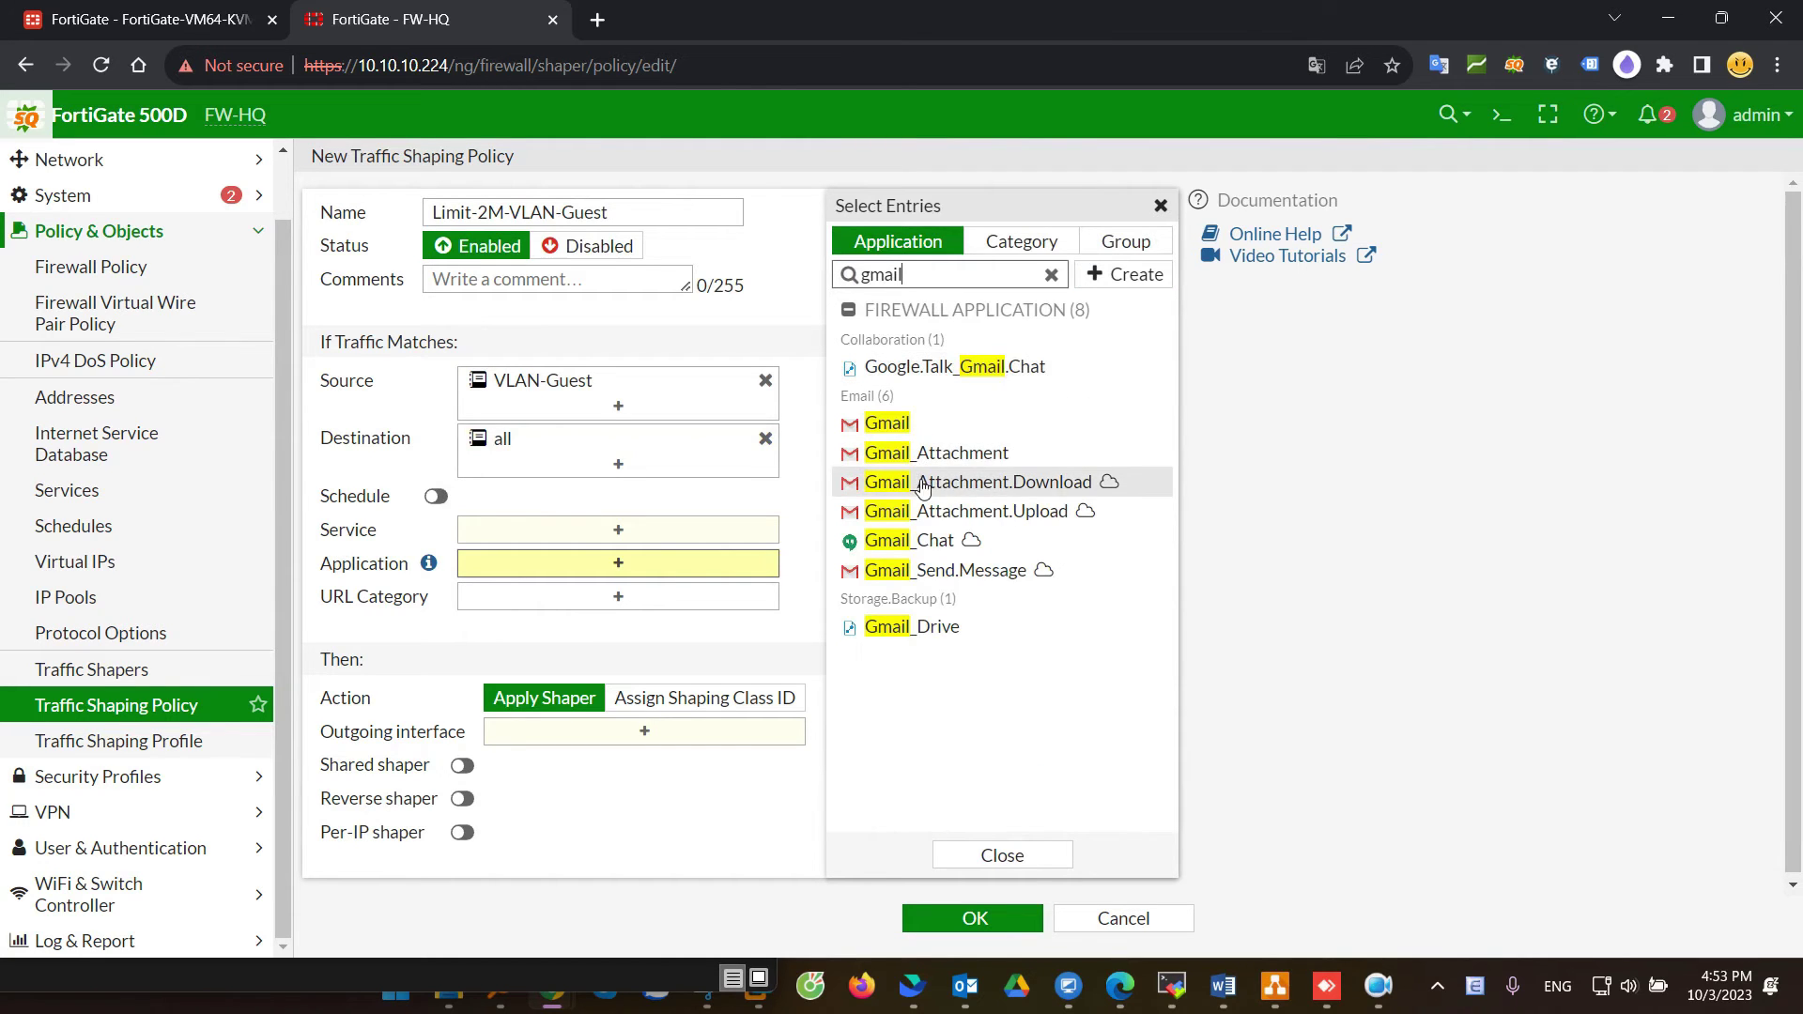
pyautogui.moveTo(935, 457)
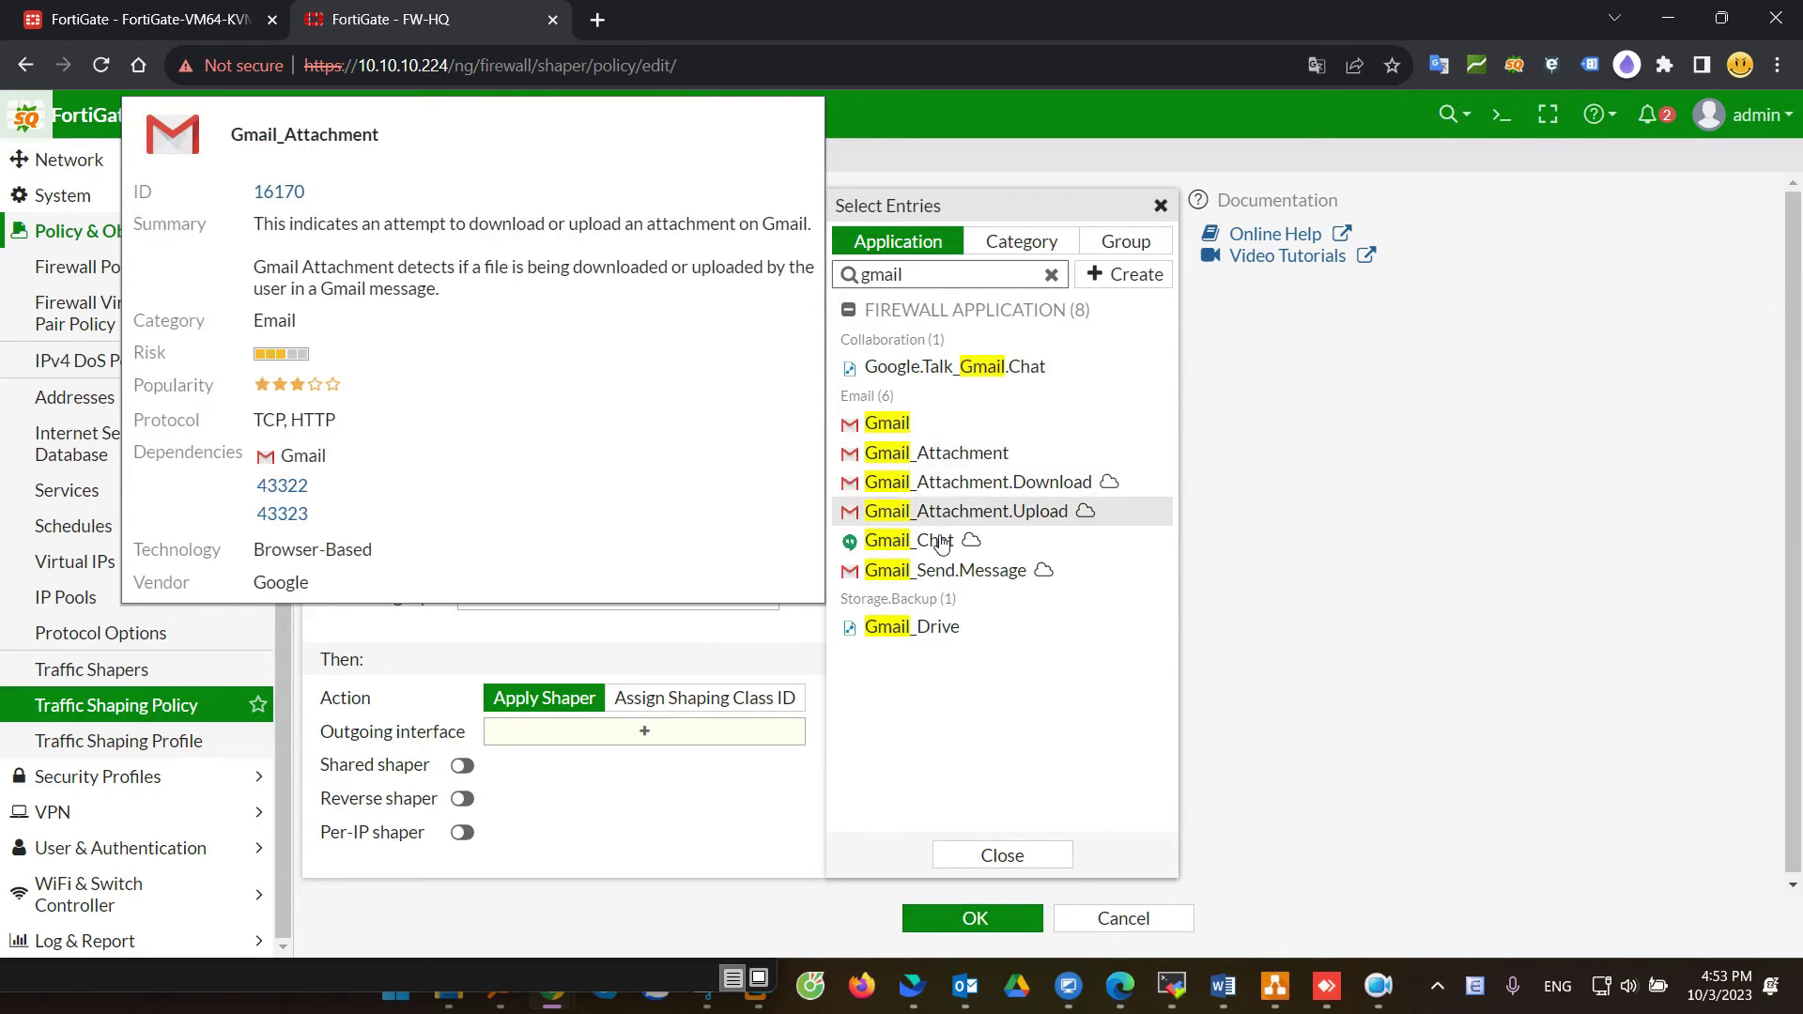
pyautogui.click(729, 836)
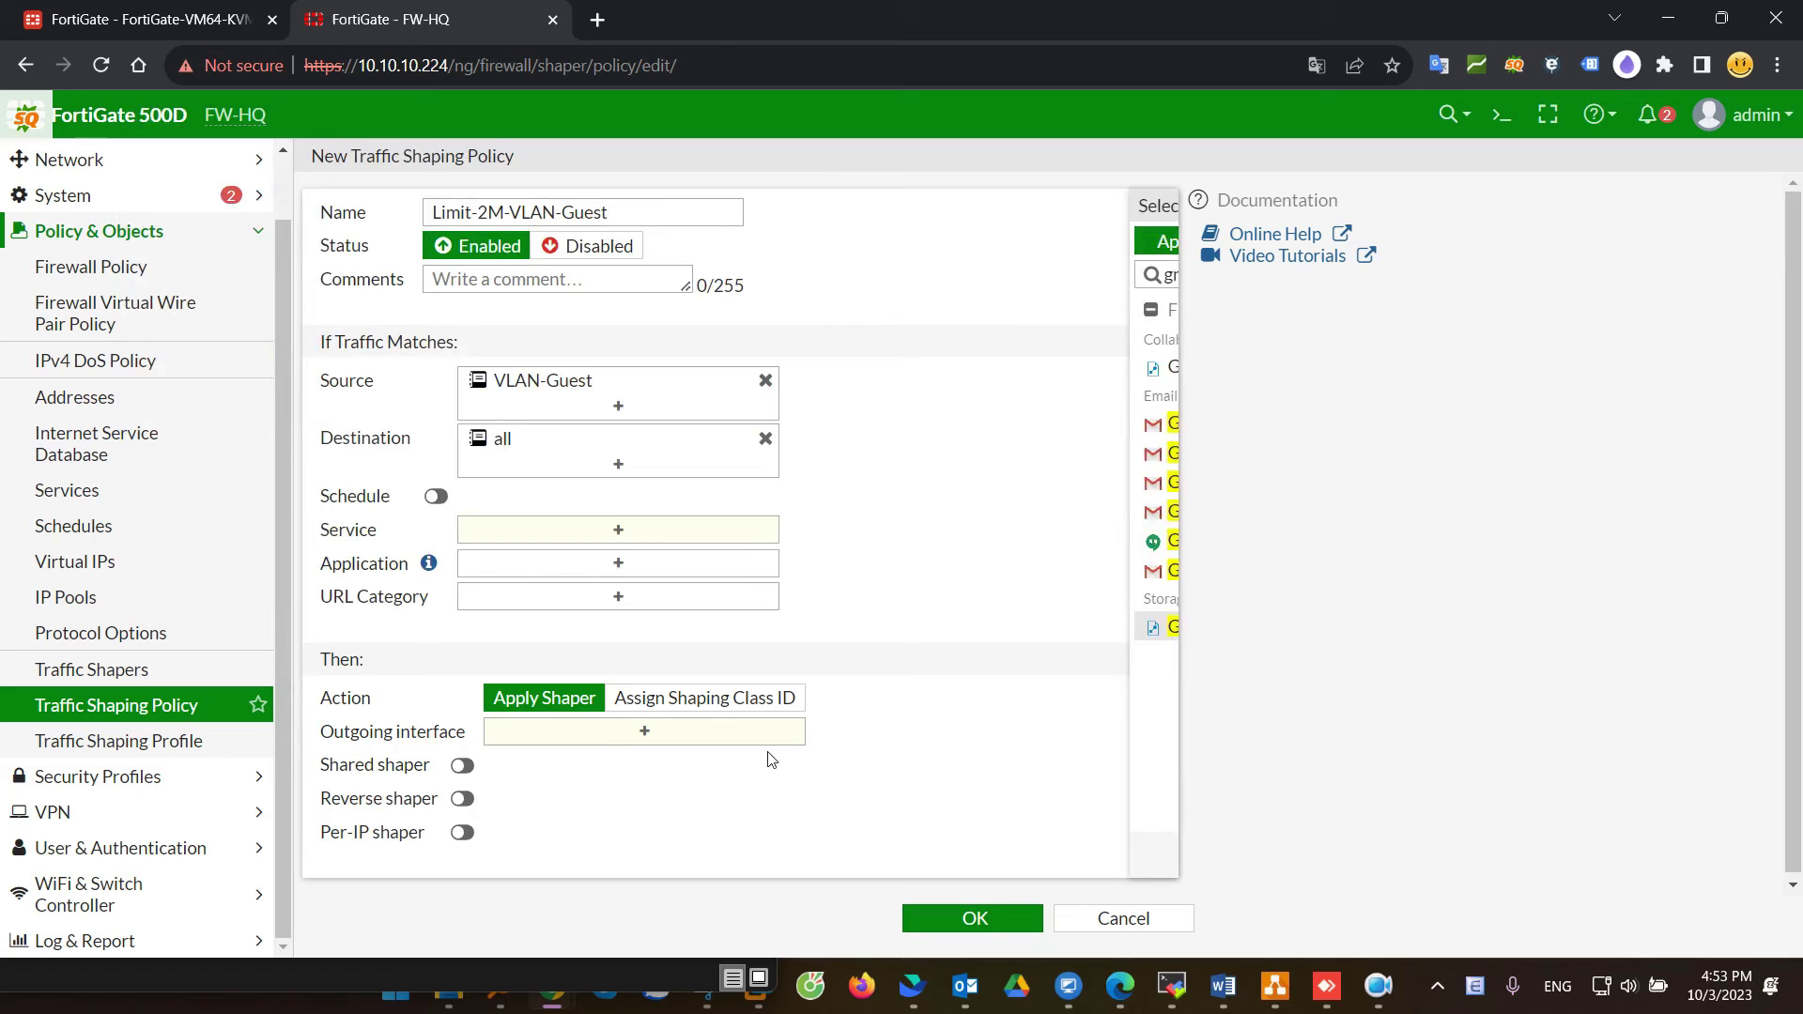
# Step: Enable the policy's schedule, examine the always schedule and the date and time settings of a new one-time schedule, and discard the new schedule
pyautogui.click(445, 497)
pyautogui.click(622, 498)
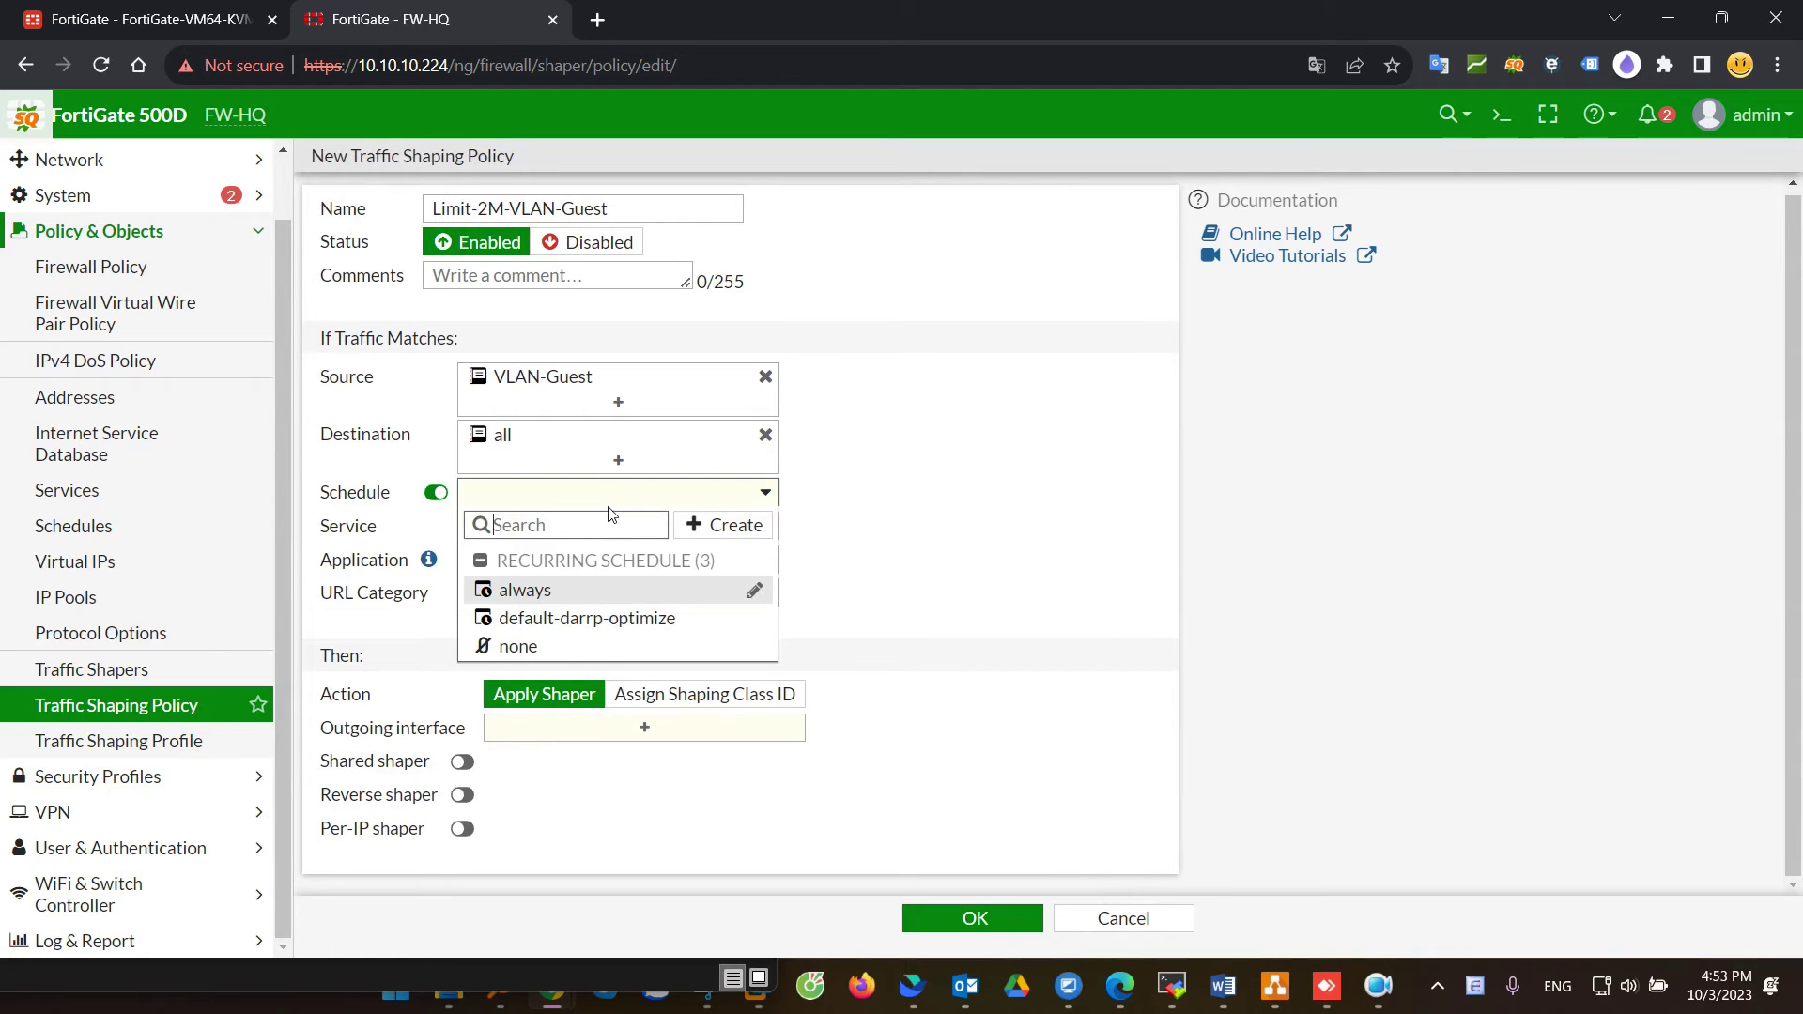
pyautogui.moveTo(534, 597)
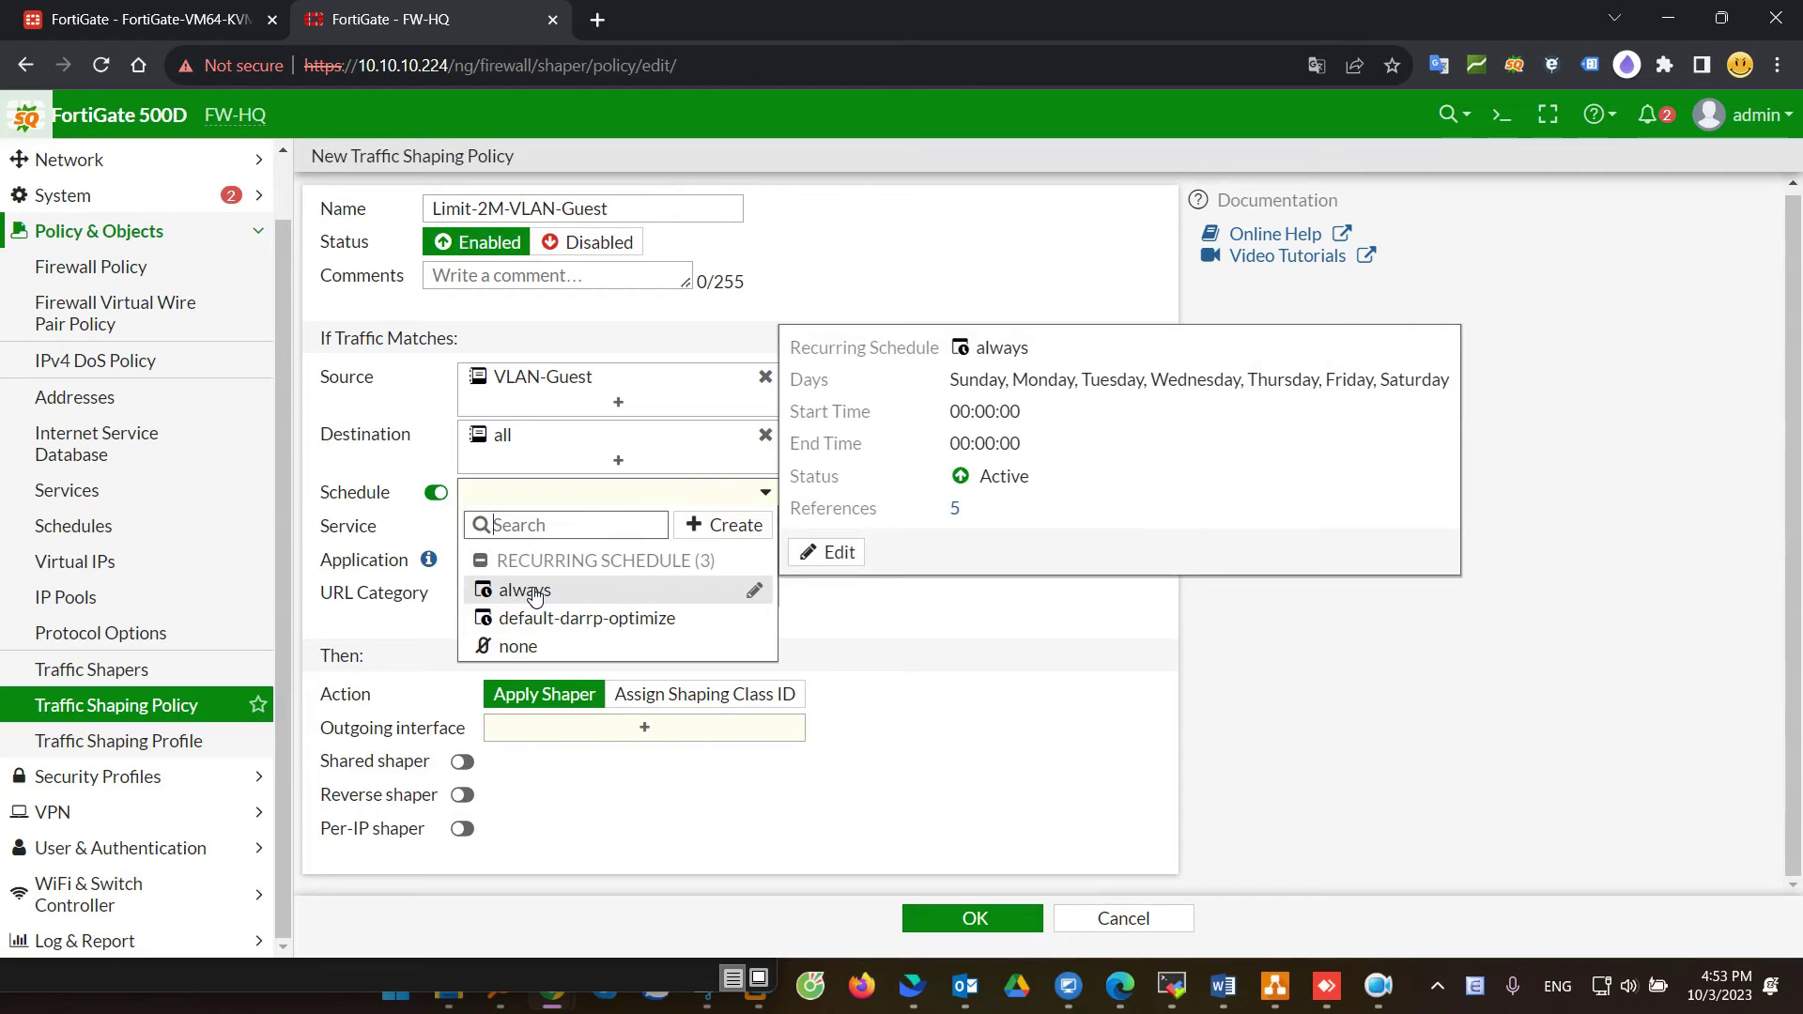
pyautogui.click(731, 529)
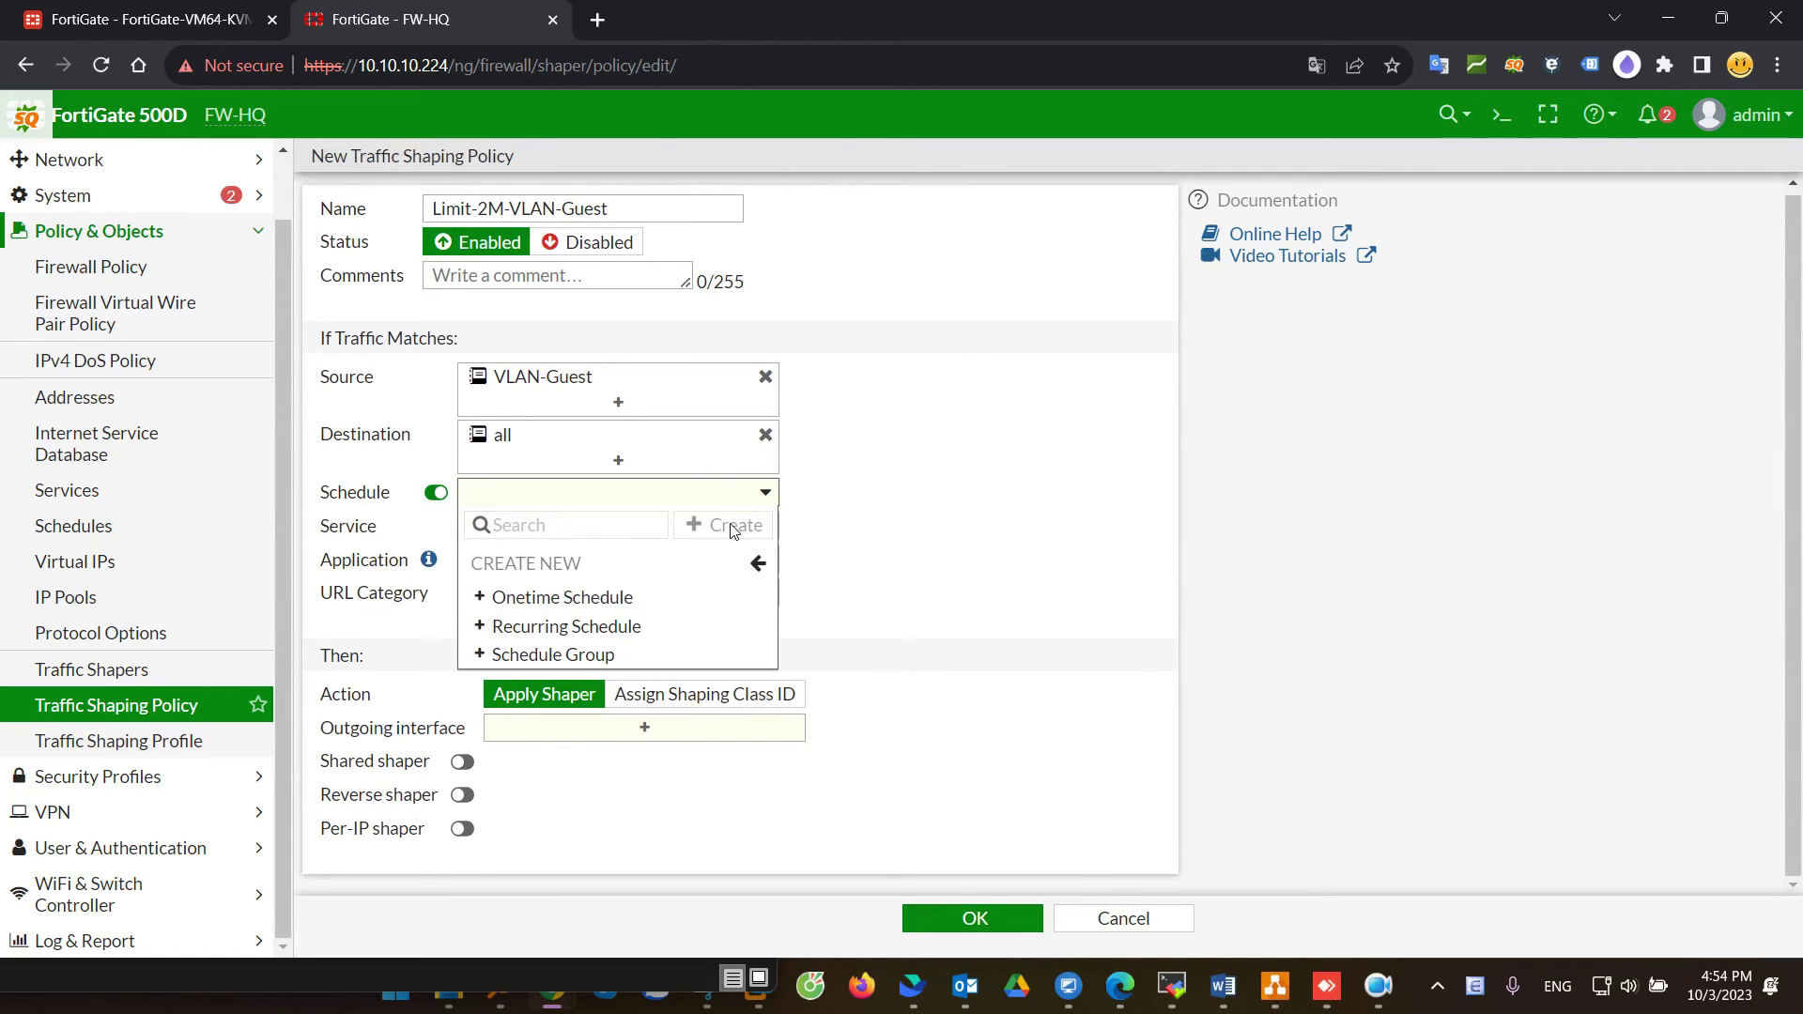
pyautogui.click(601, 599)
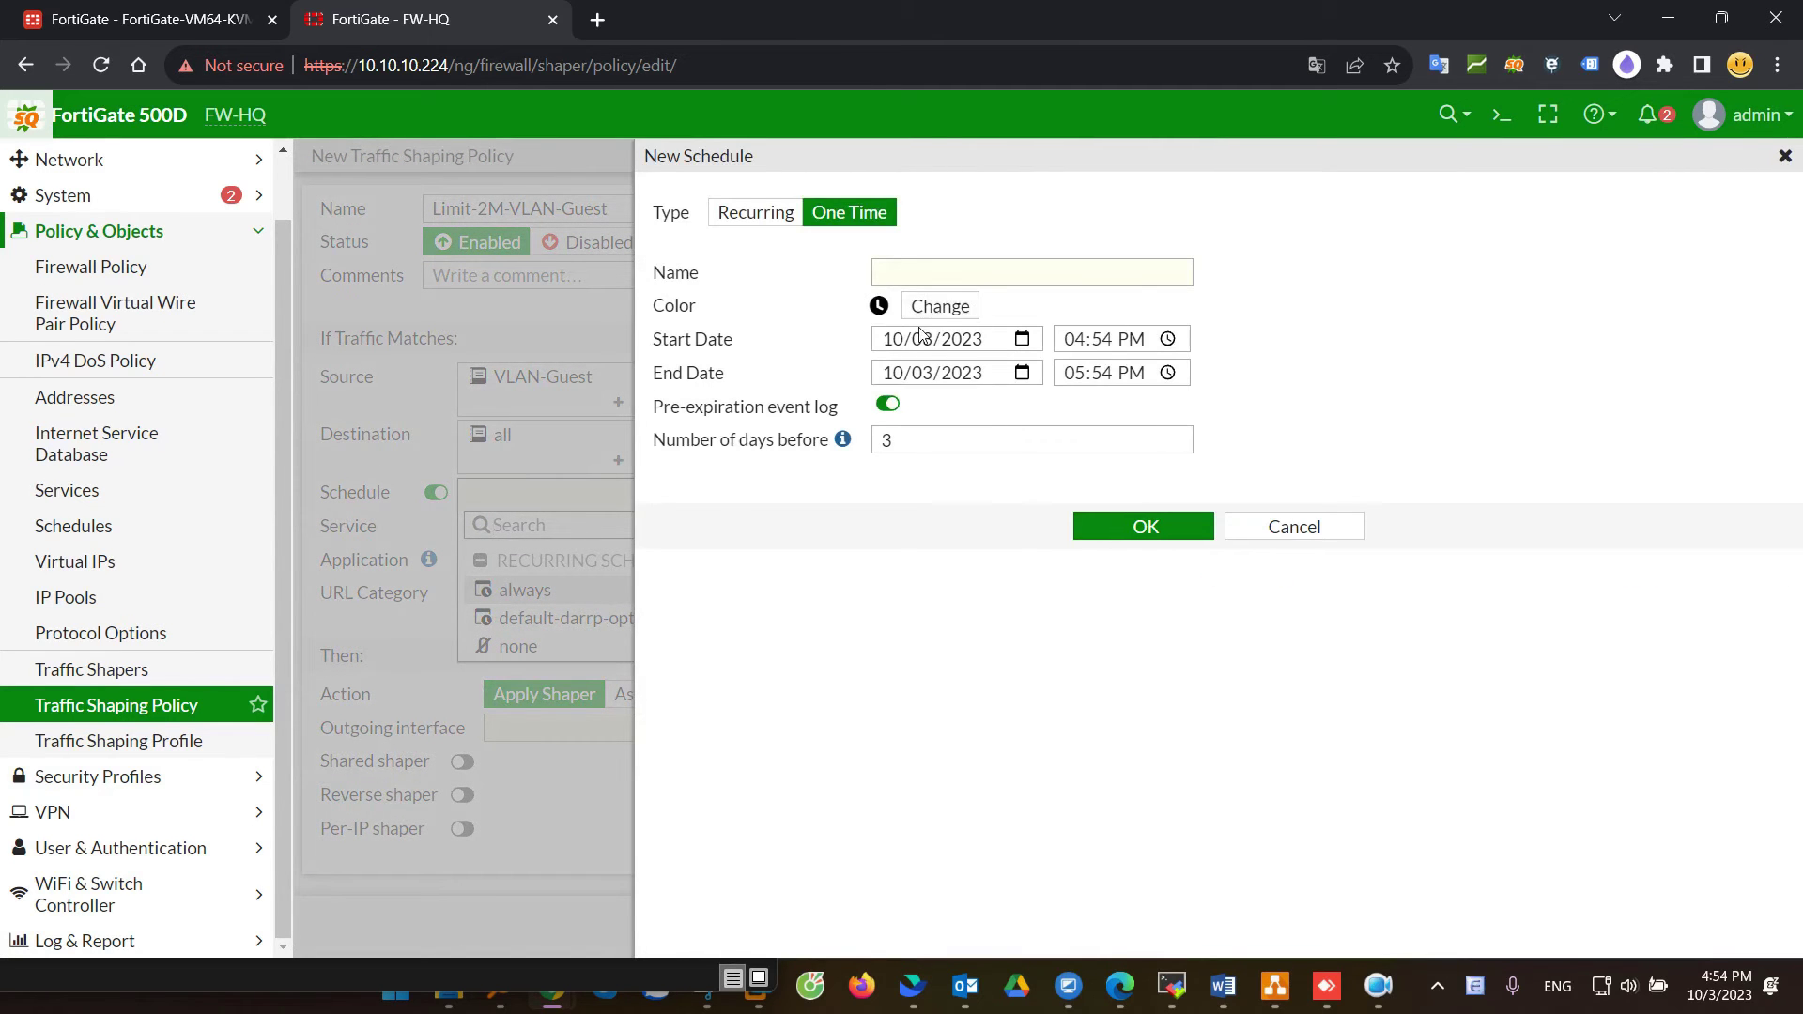
pyautogui.click(888, 344)
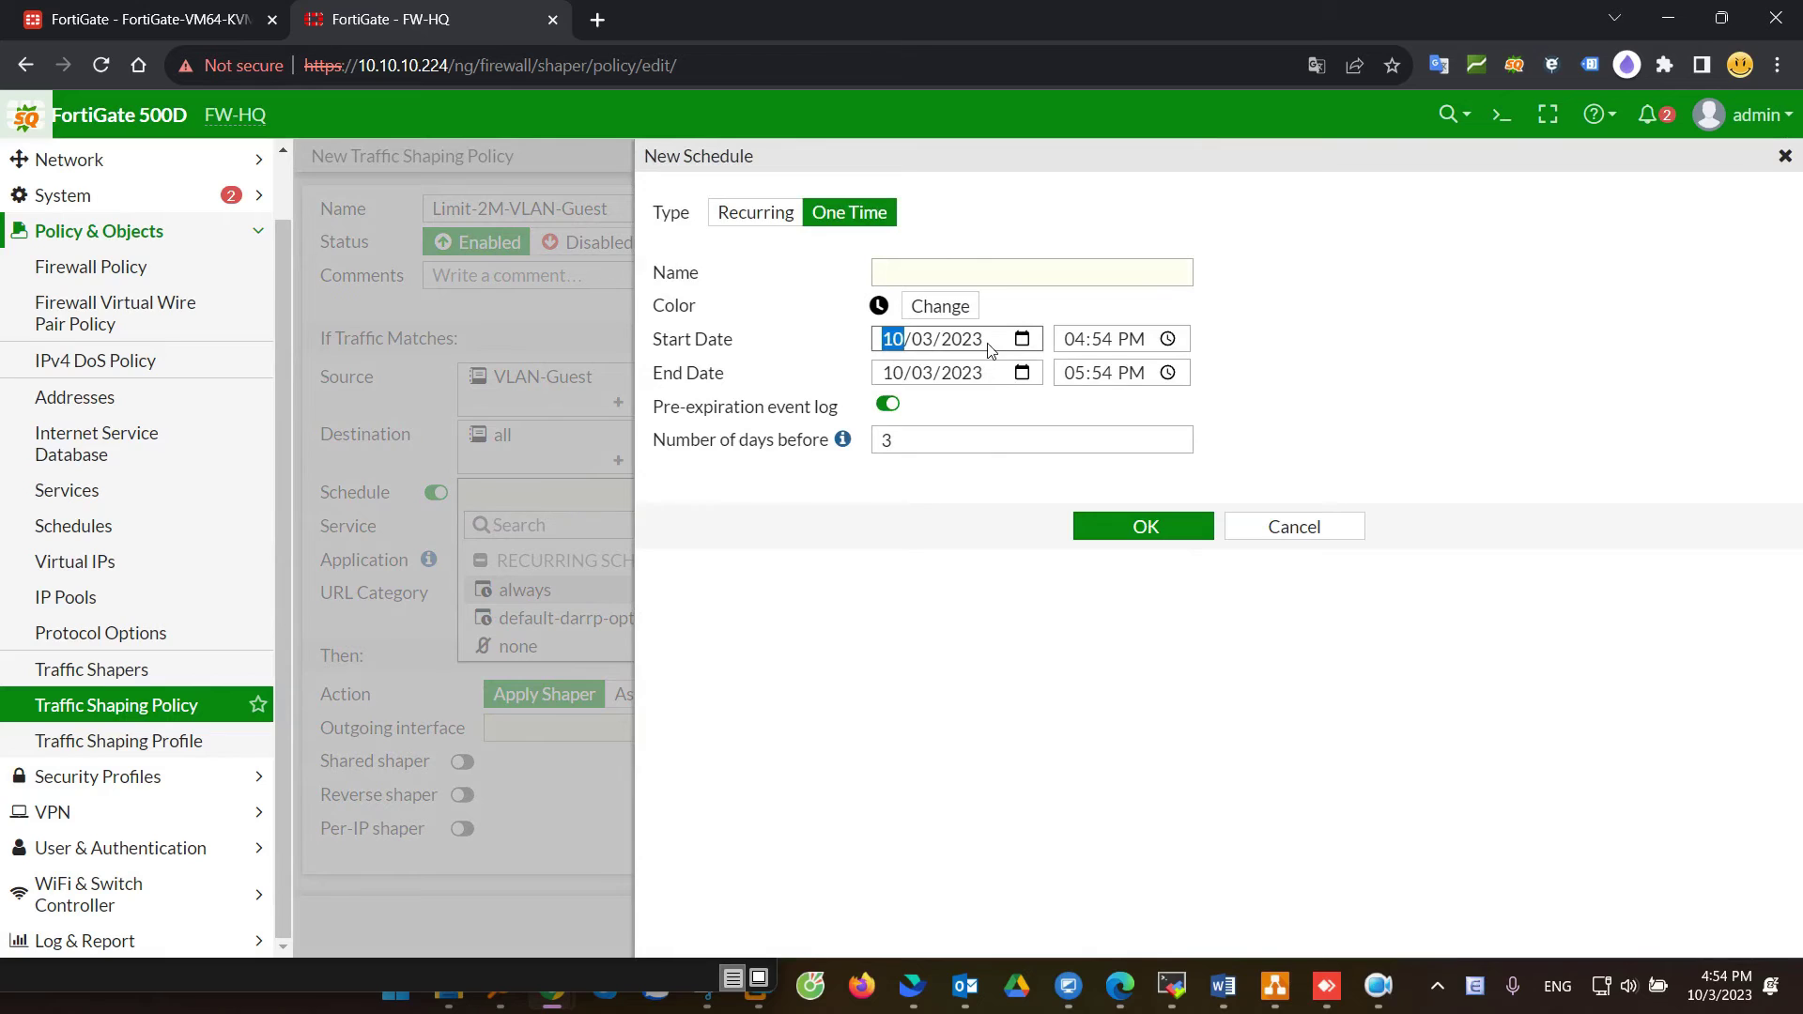
pyautogui.click(1083, 344)
pyautogui.click(1096, 376)
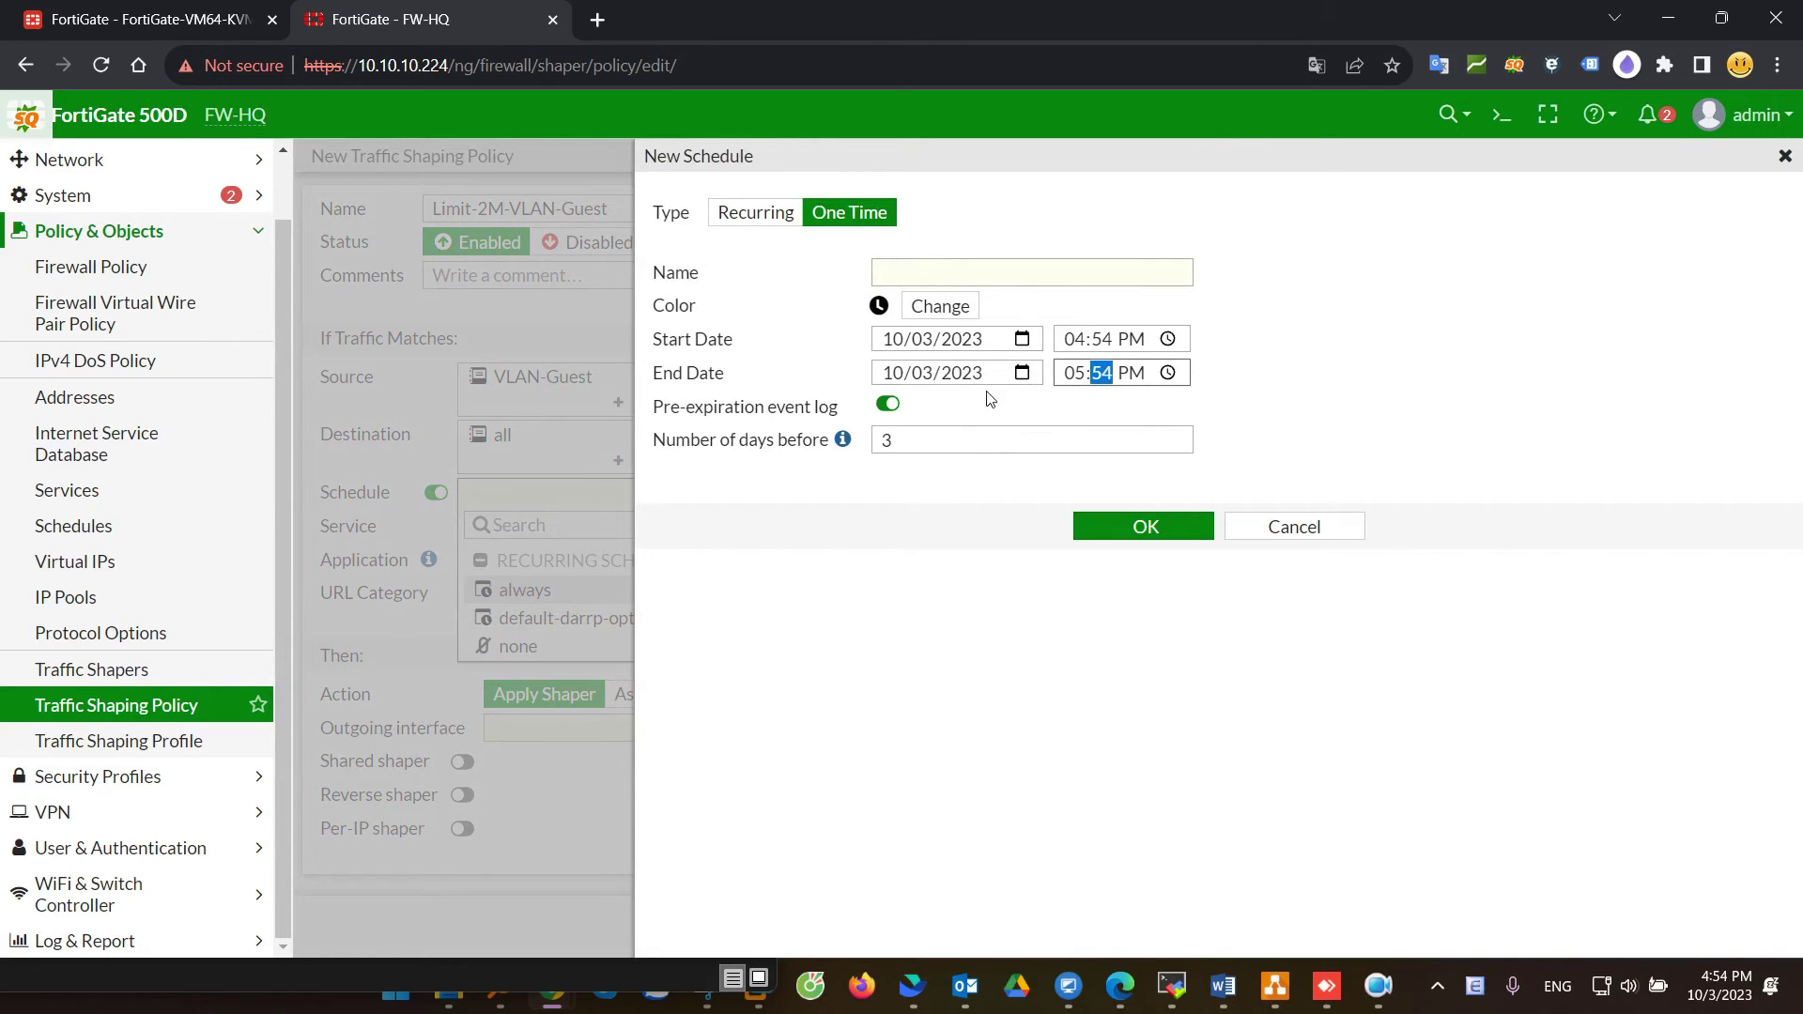
pyautogui.click(1318, 533)
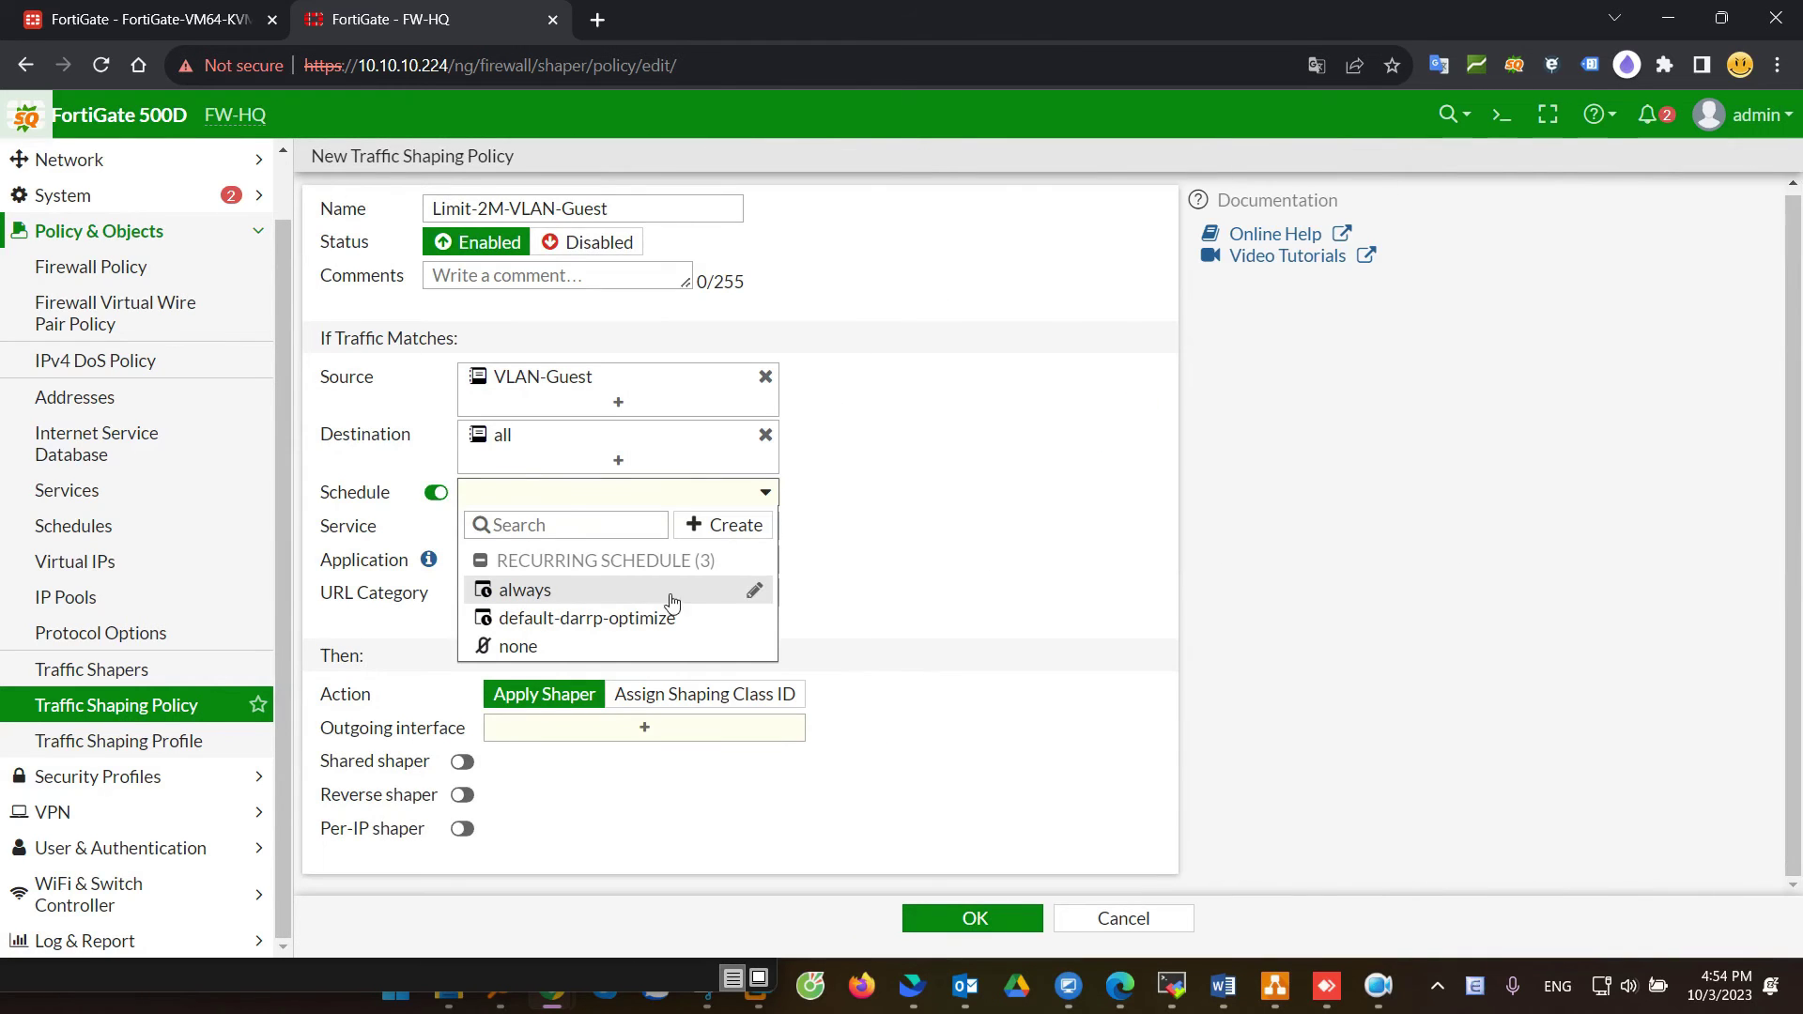
# Step: Try a new recurring schedule with Monday, Tuesday, Thursday and Friday selected, look at its start time choices, and discard it
pyautogui.click(724, 524)
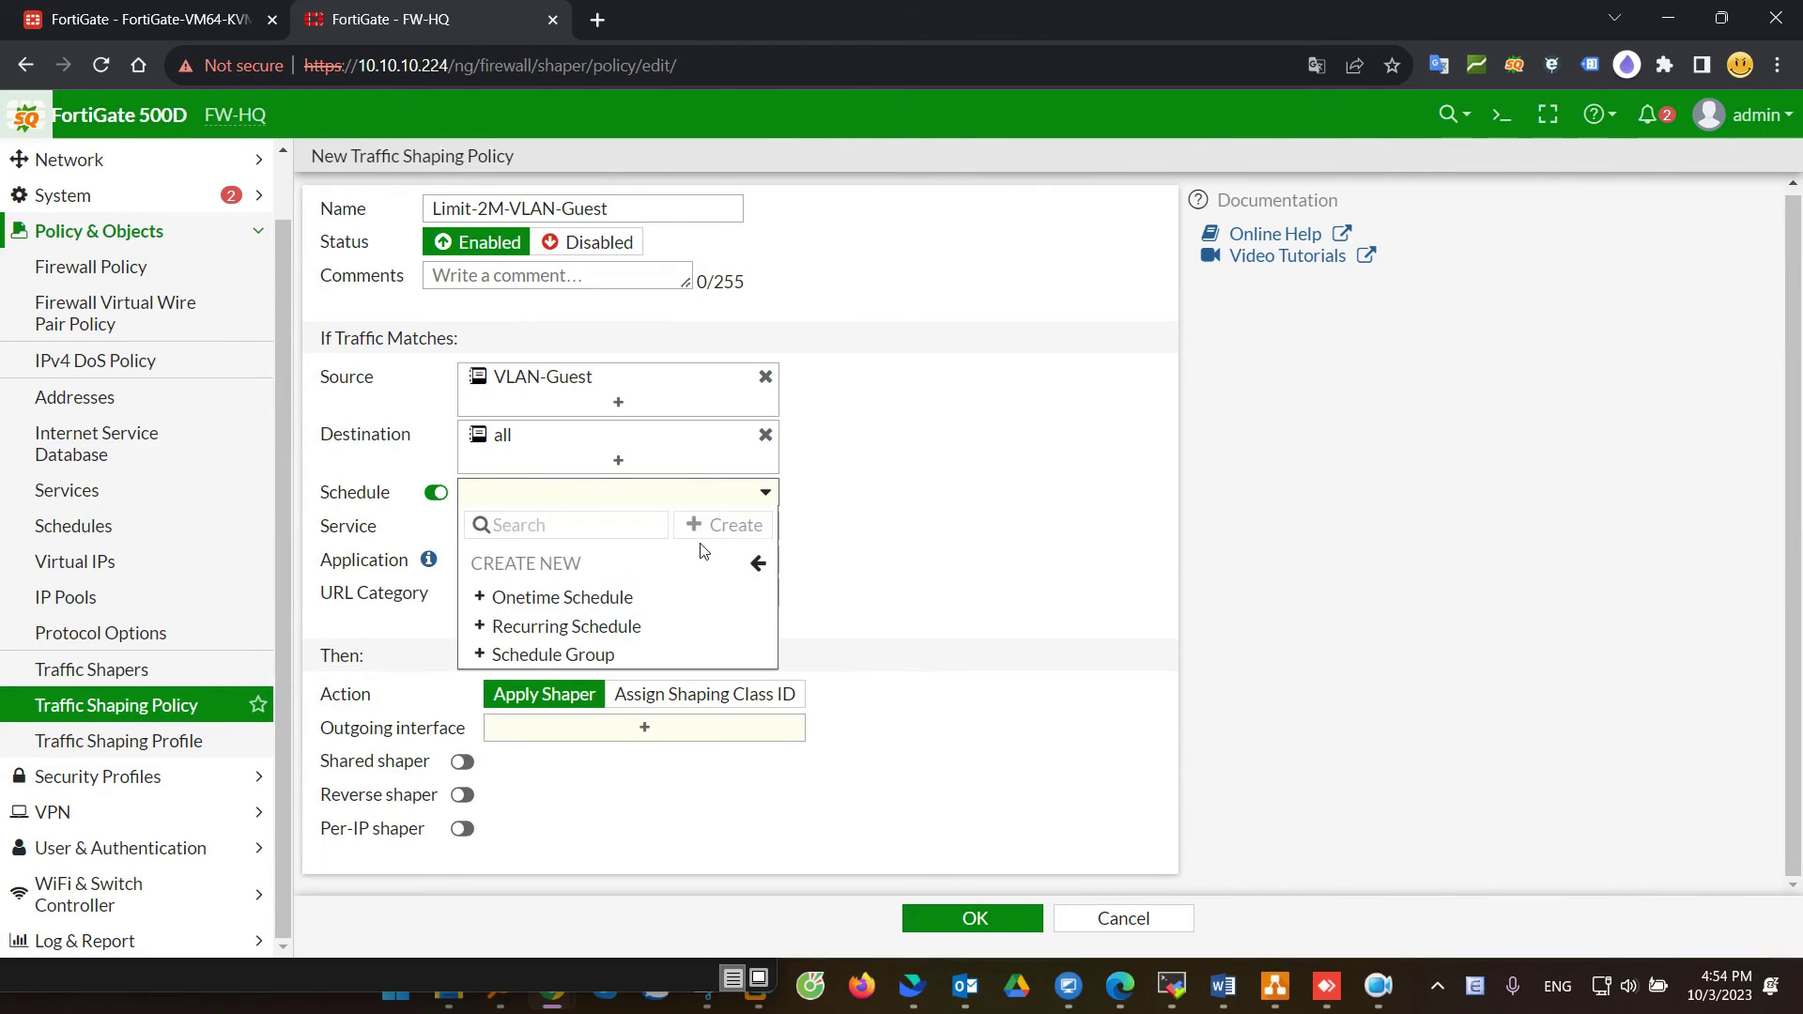
pyautogui.click(603, 627)
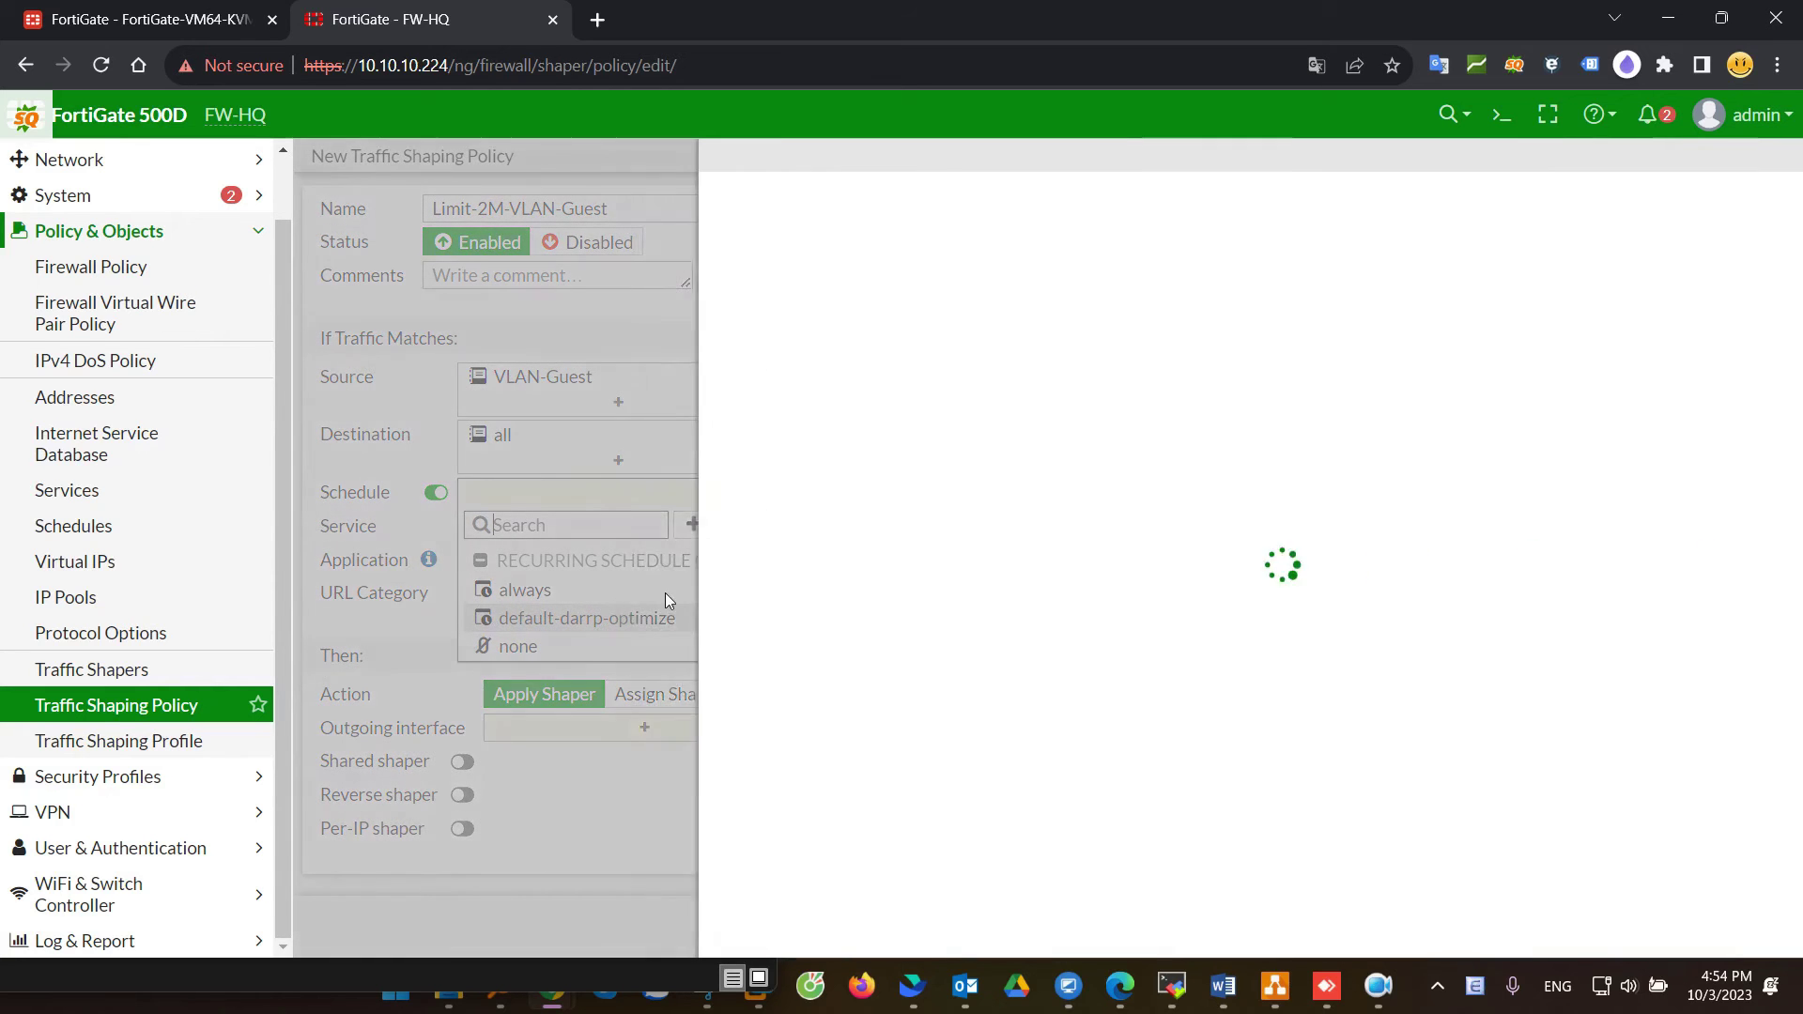
pyautogui.click(788, 341)
pyautogui.click(788, 369)
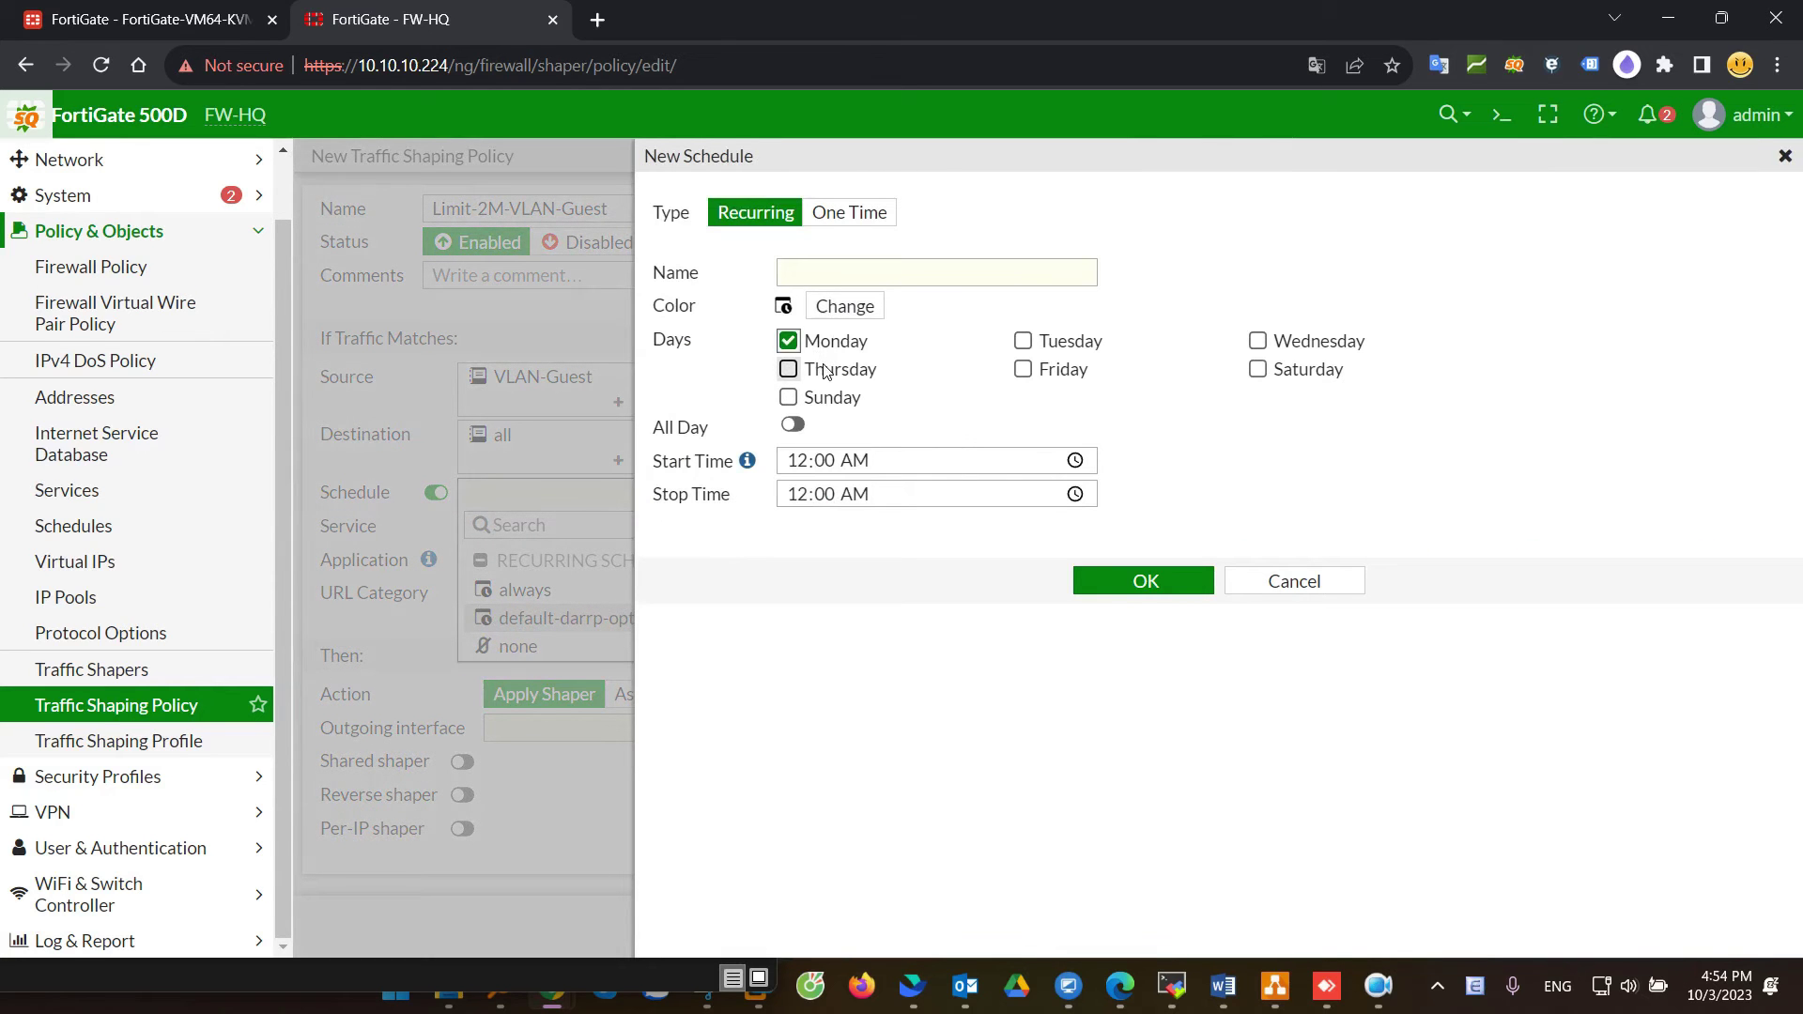
pyautogui.click(1022, 369)
pyautogui.click(1049, 349)
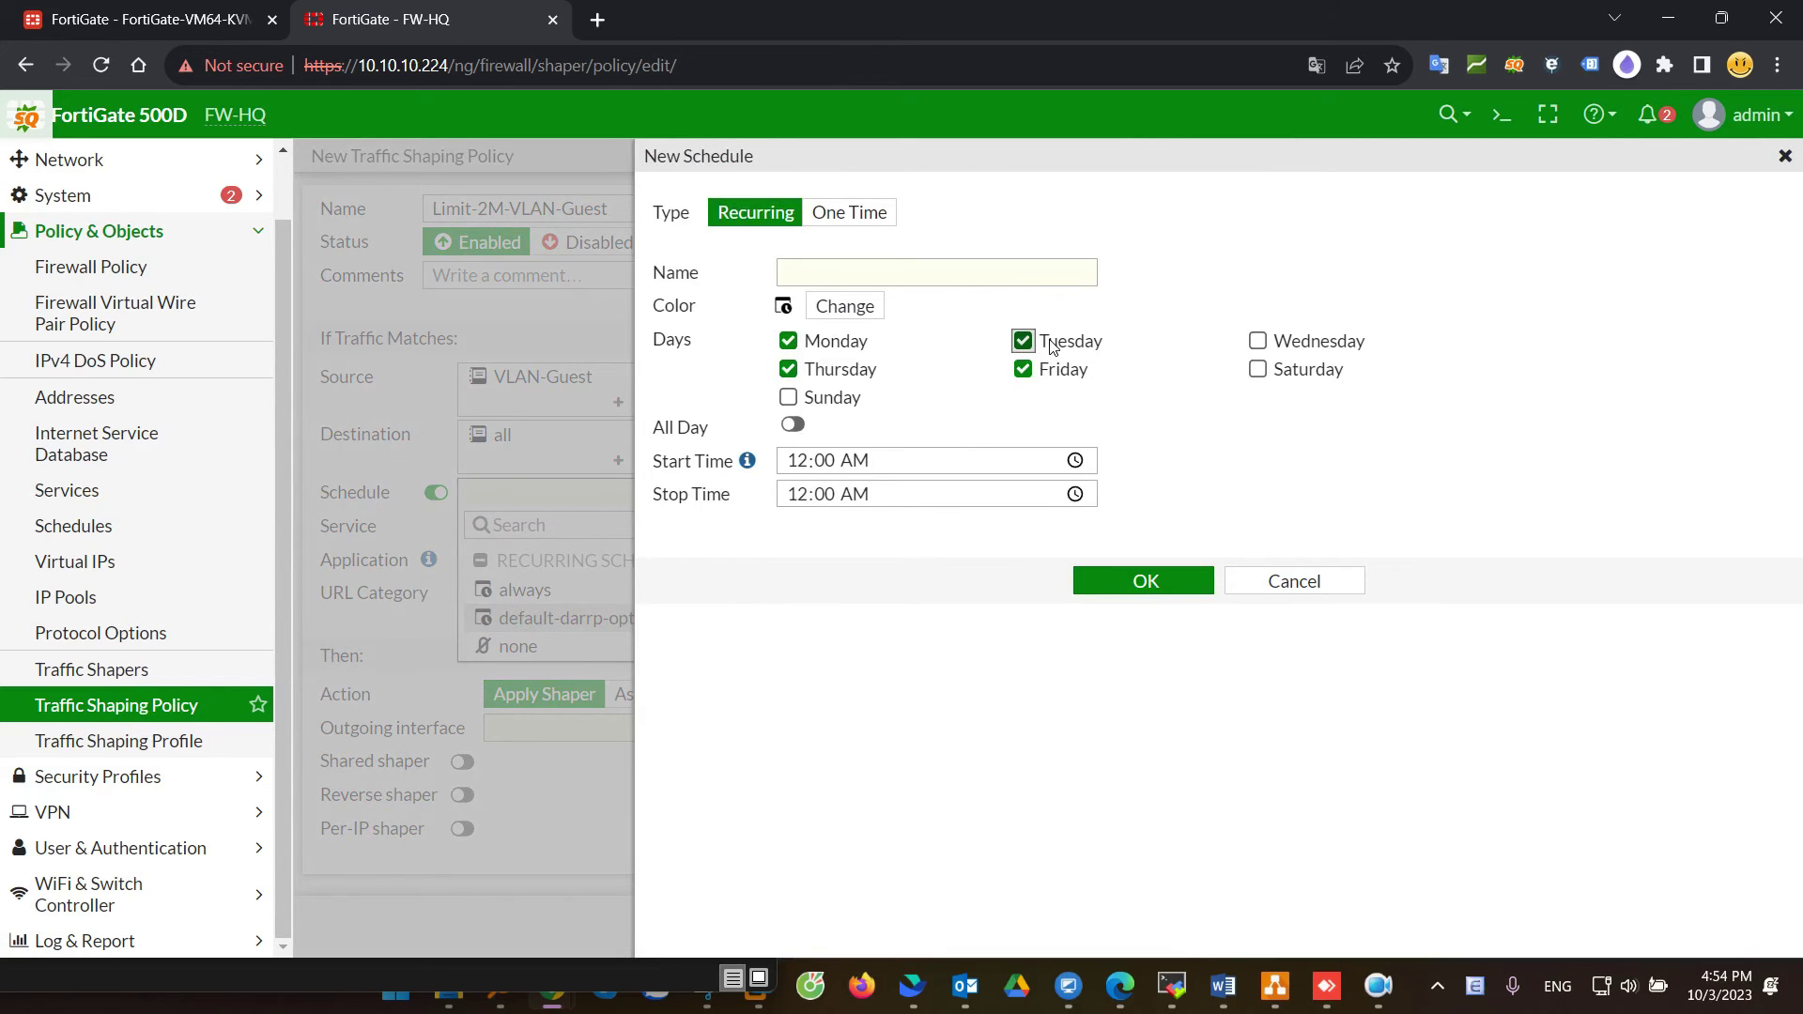
pyautogui.click(1074, 460)
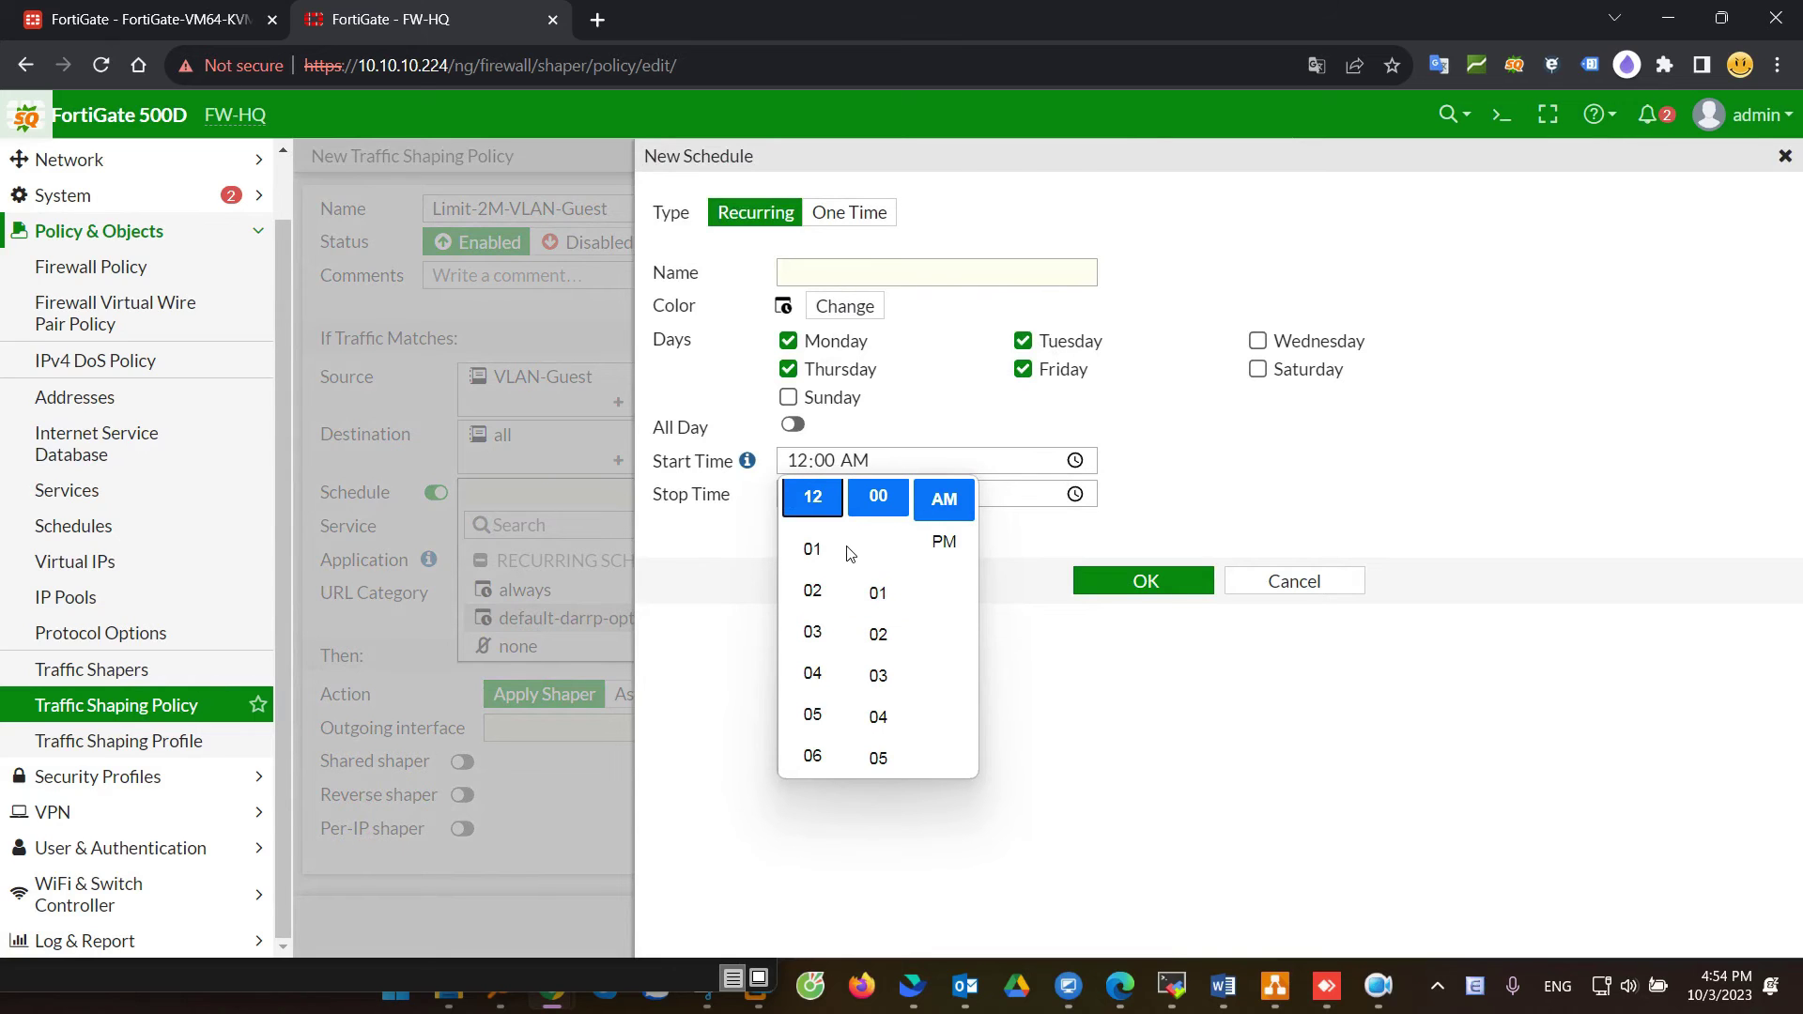
pyautogui.click(1303, 481)
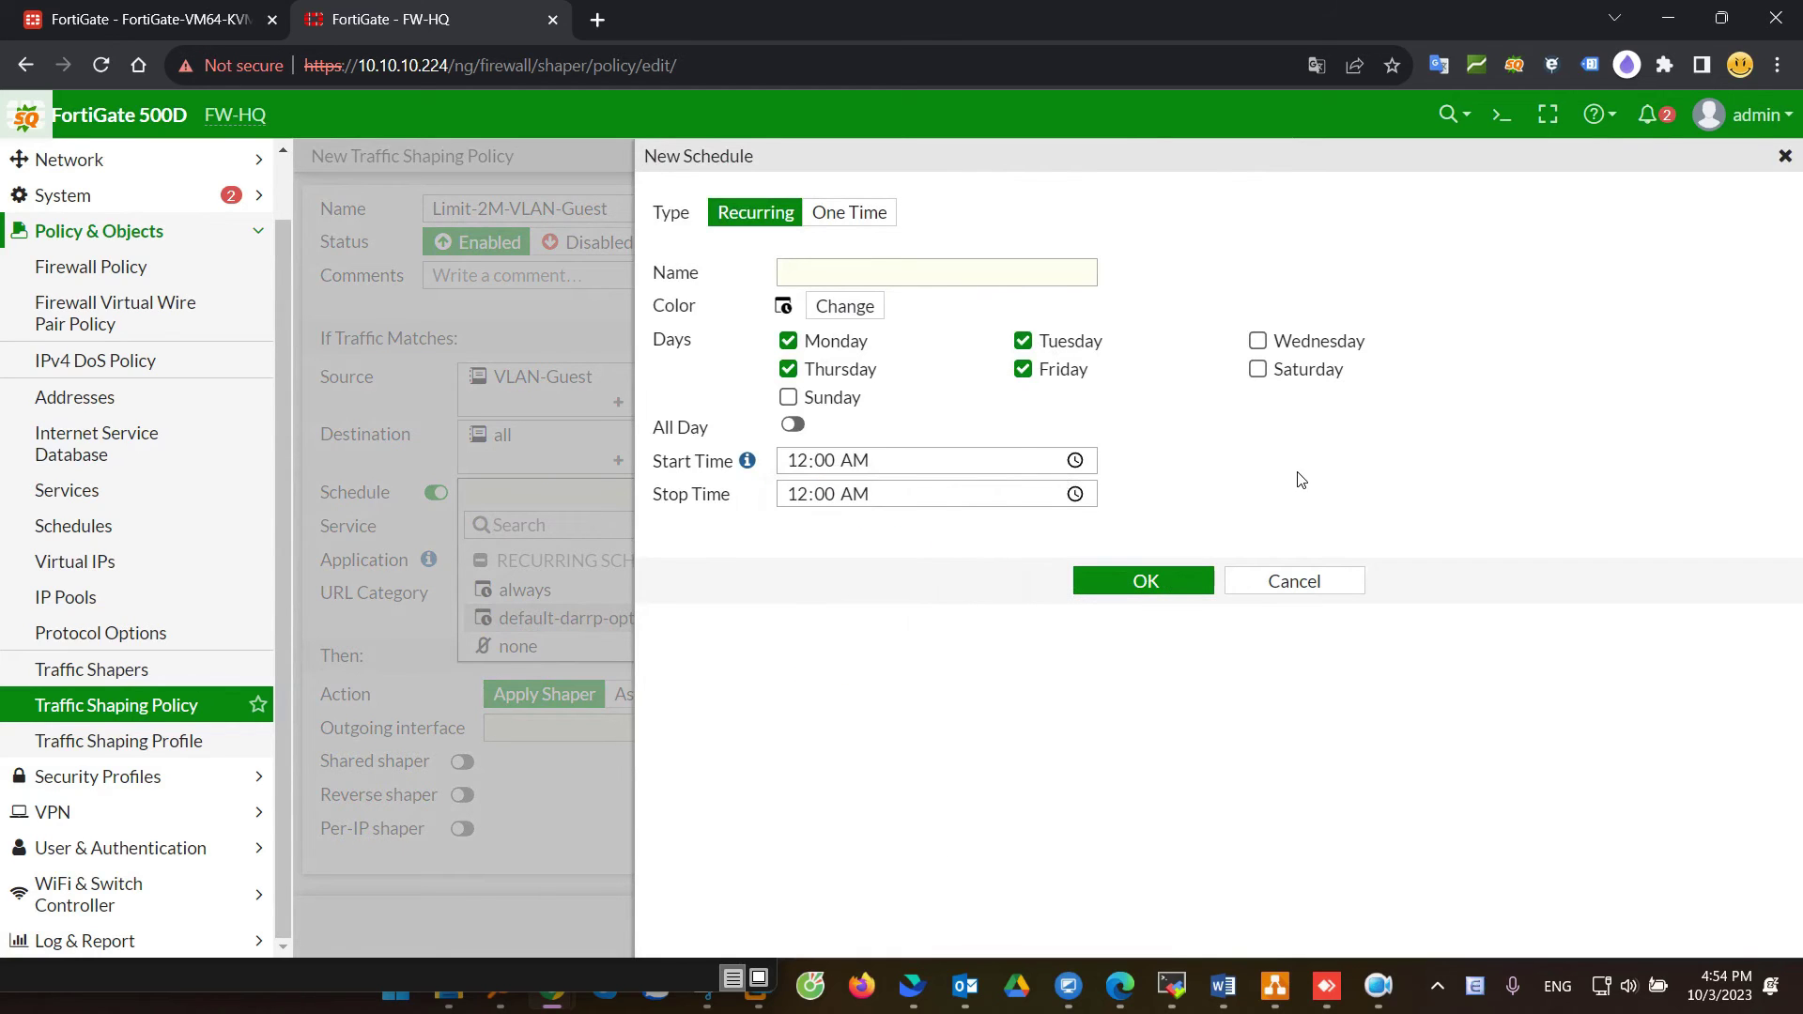
pyautogui.click(1288, 582)
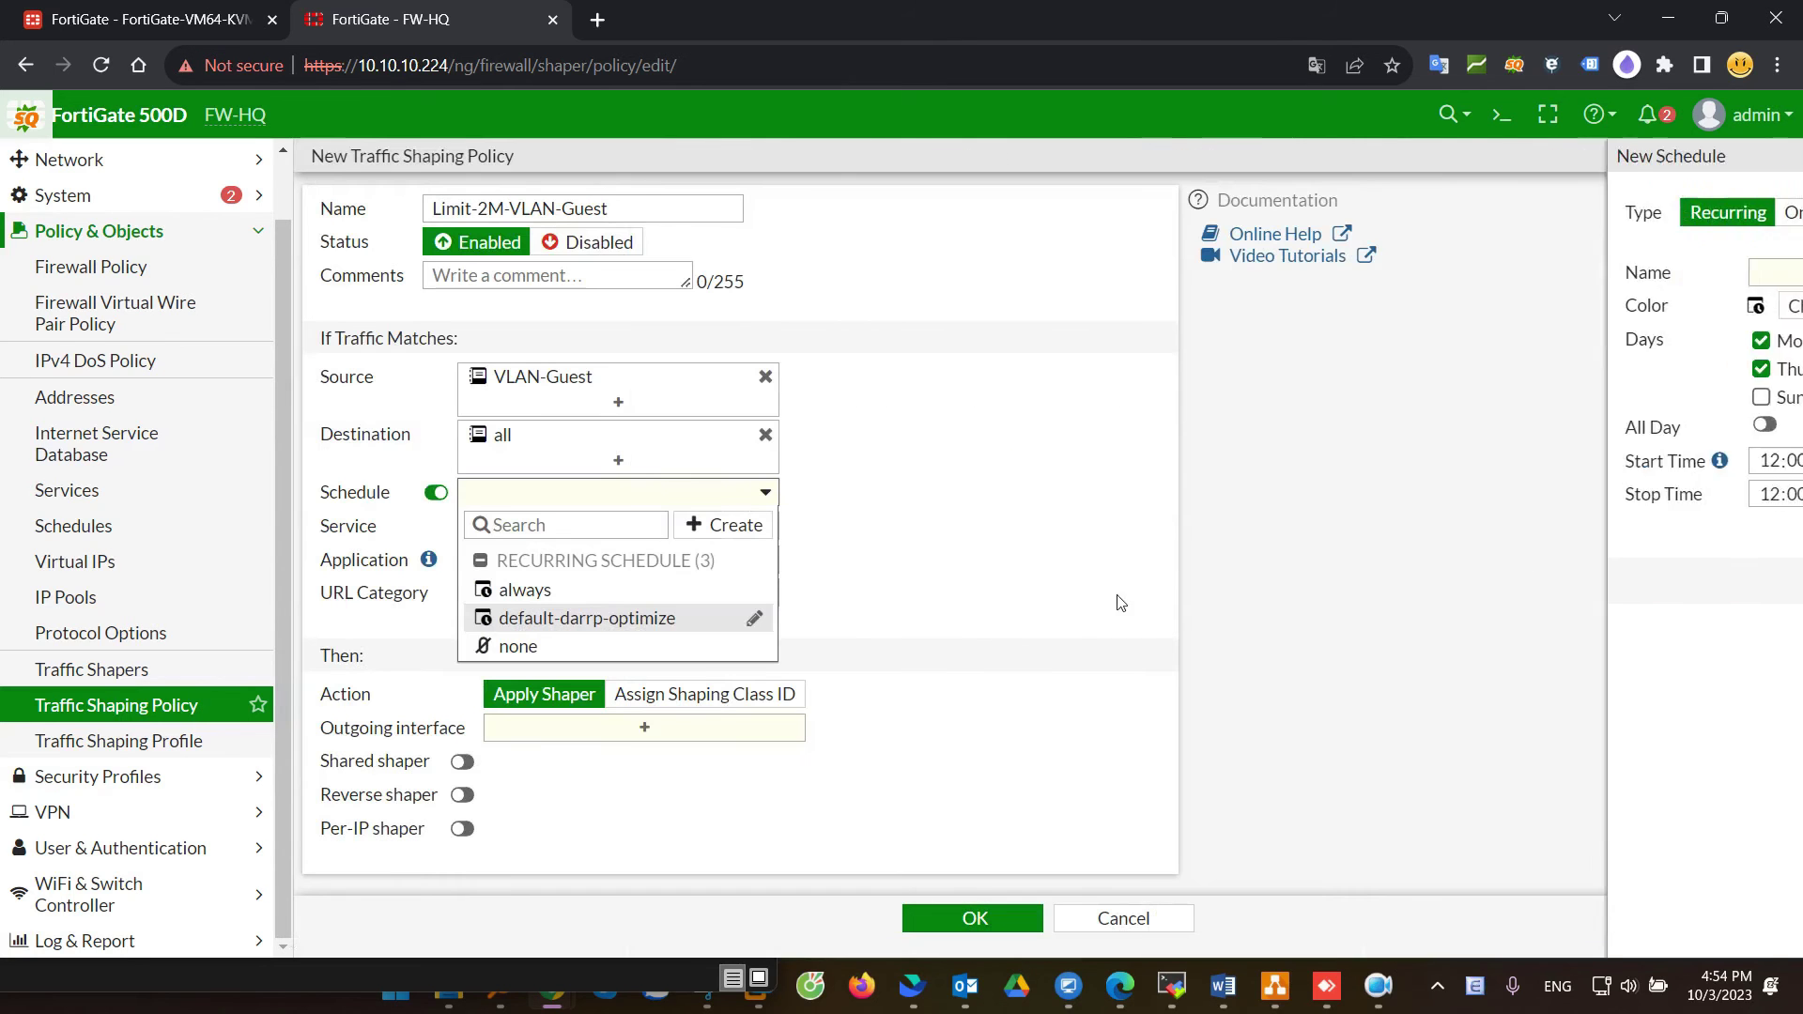
# Step: Set the shaping policy's schedule to always and its service to ALL
pyautogui.click(597, 598)
pyautogui.click(548, 533)
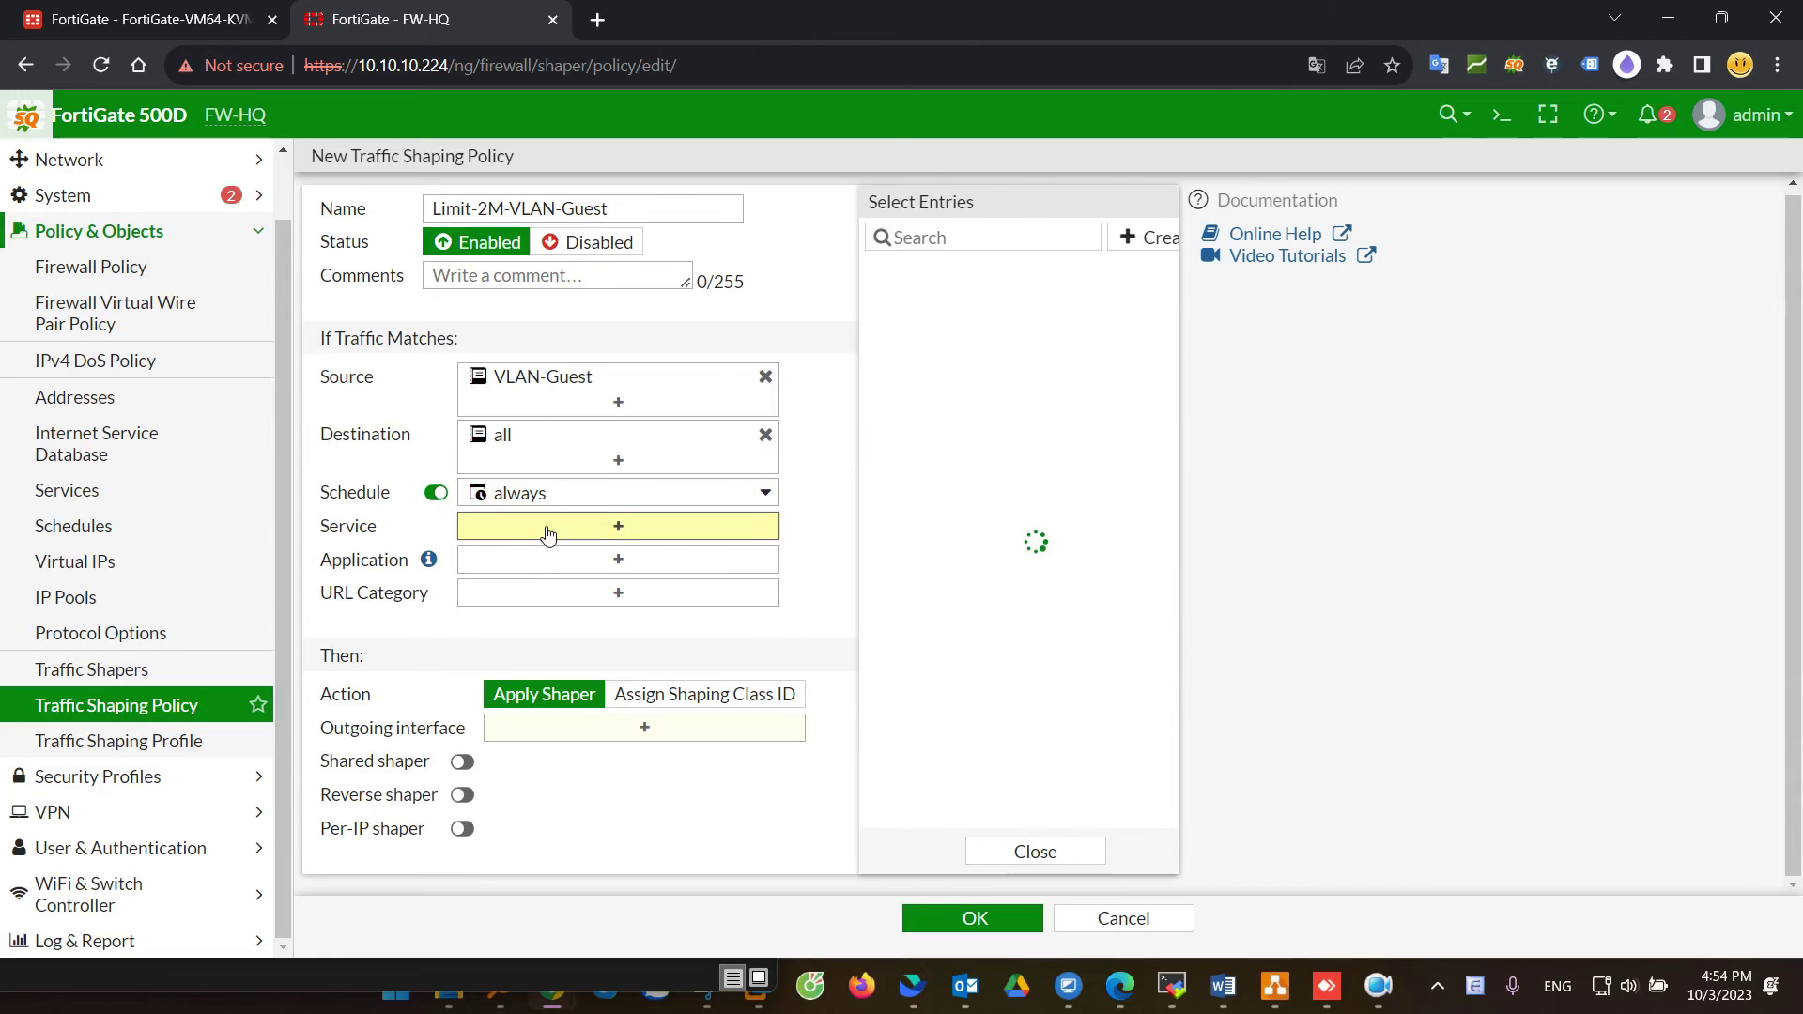
pyautogui.moveTo(948, 395)
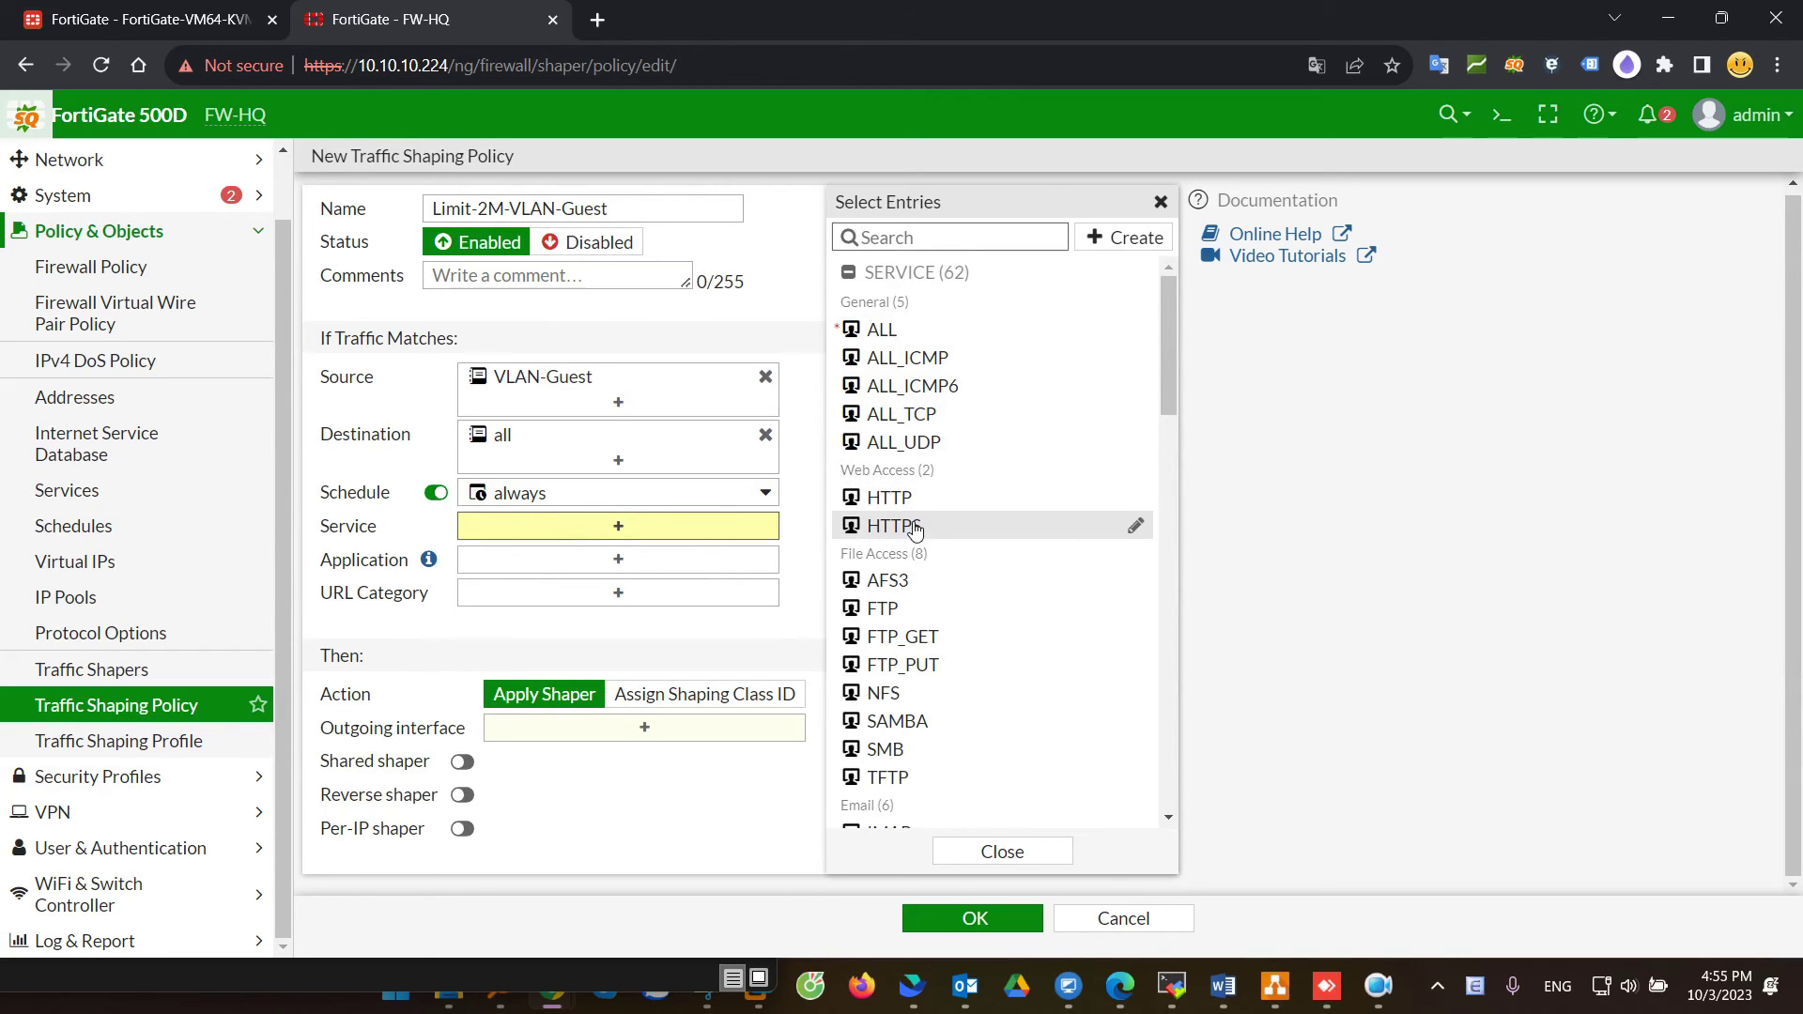
pyautogui.moveTo(911, 515)
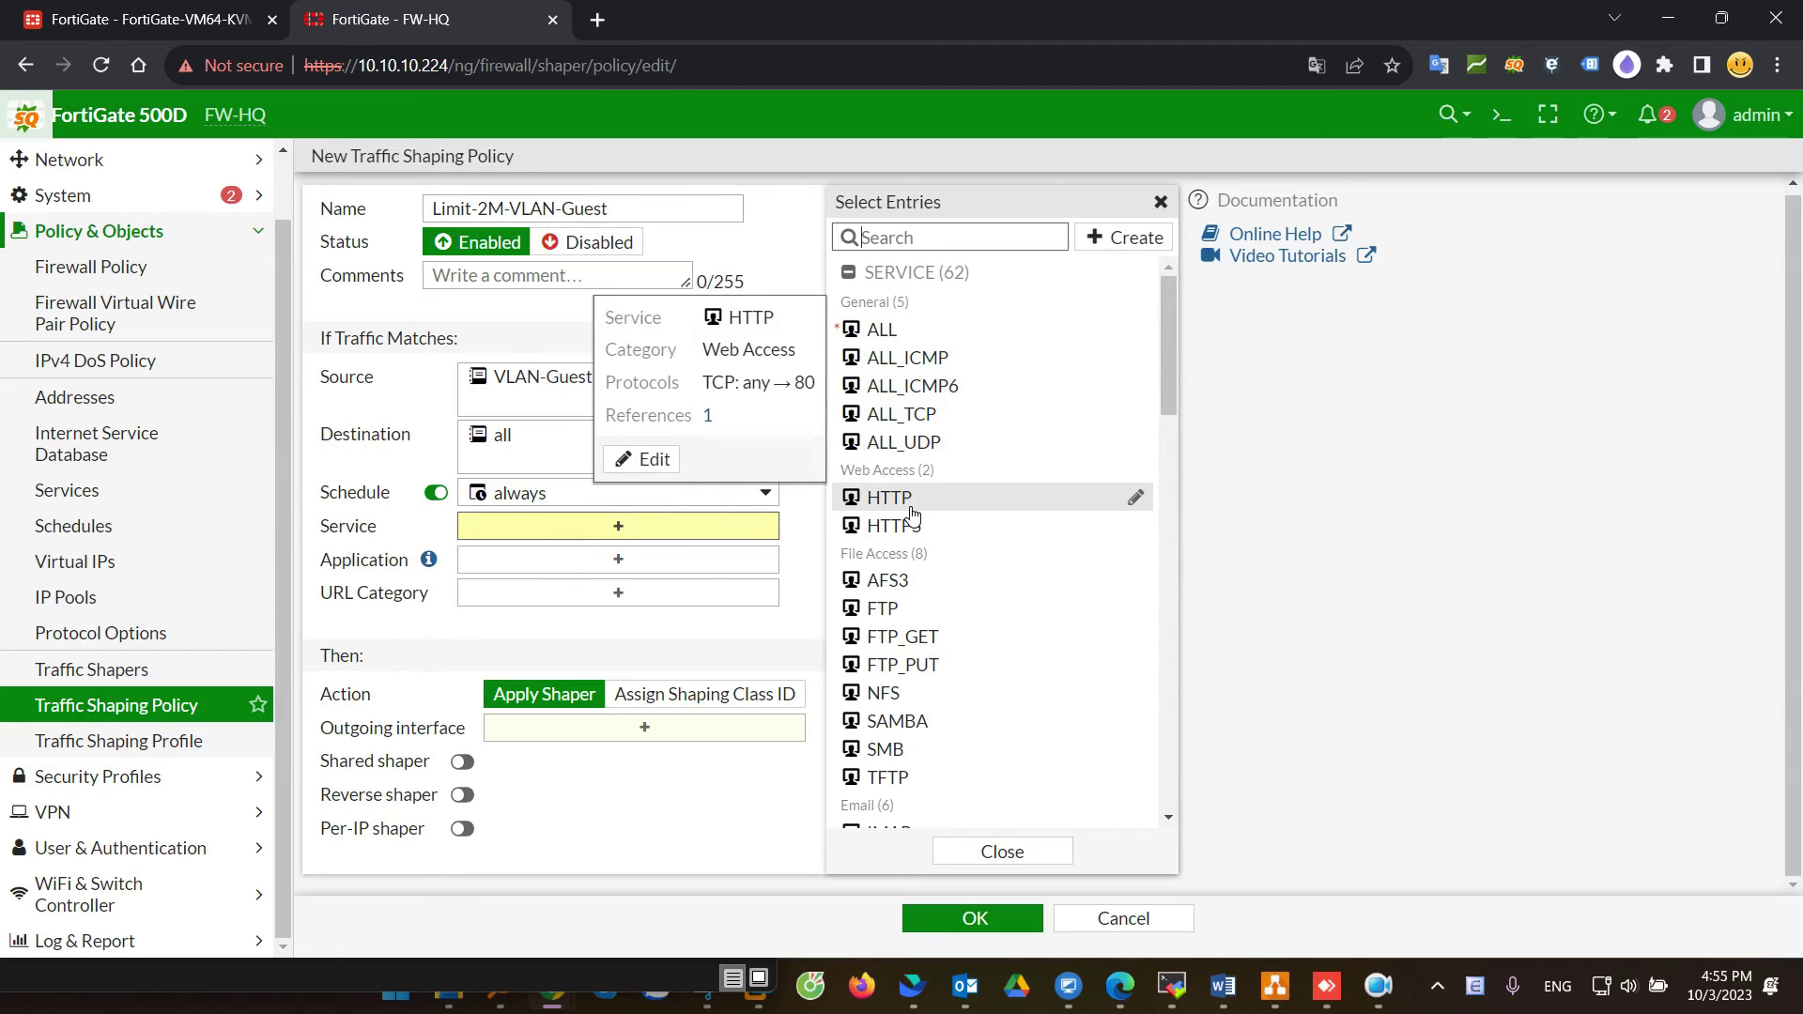
pyautogui.click(883, 329)
pyautogui.click(409, 553)
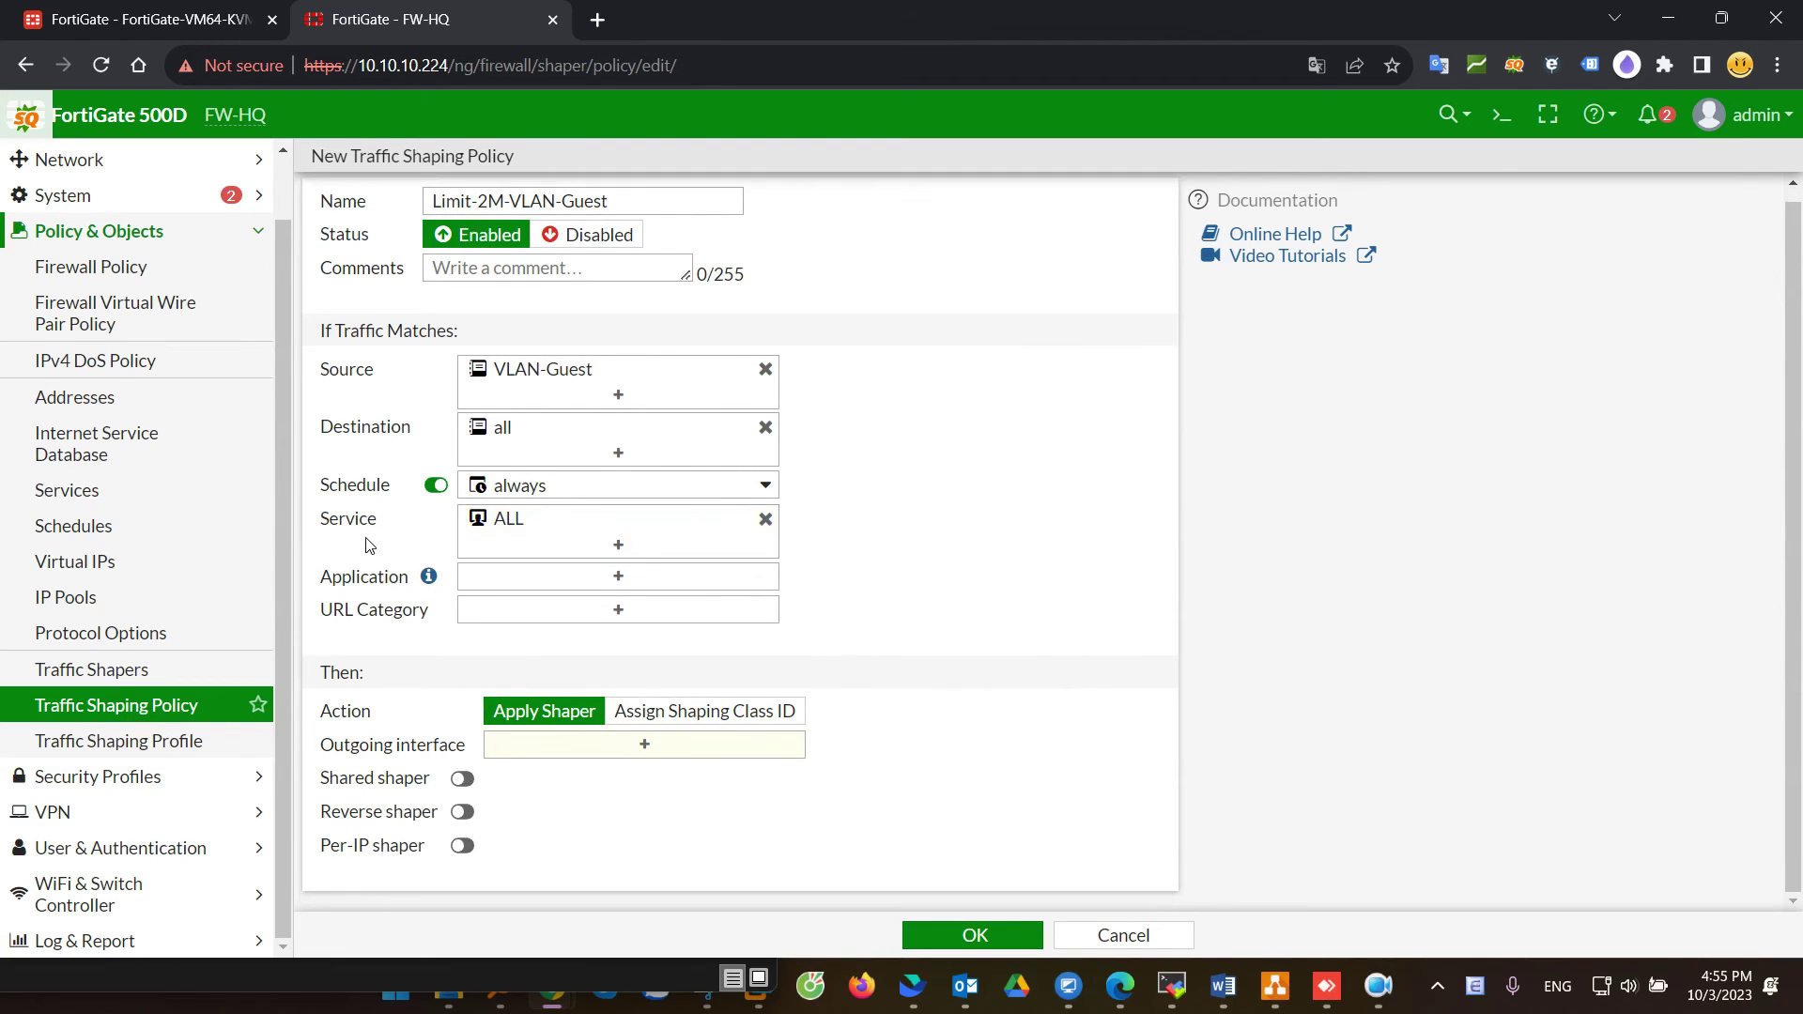
pyautogui.moveTo(324, 346); pyautogui.dragTo(500, 336)
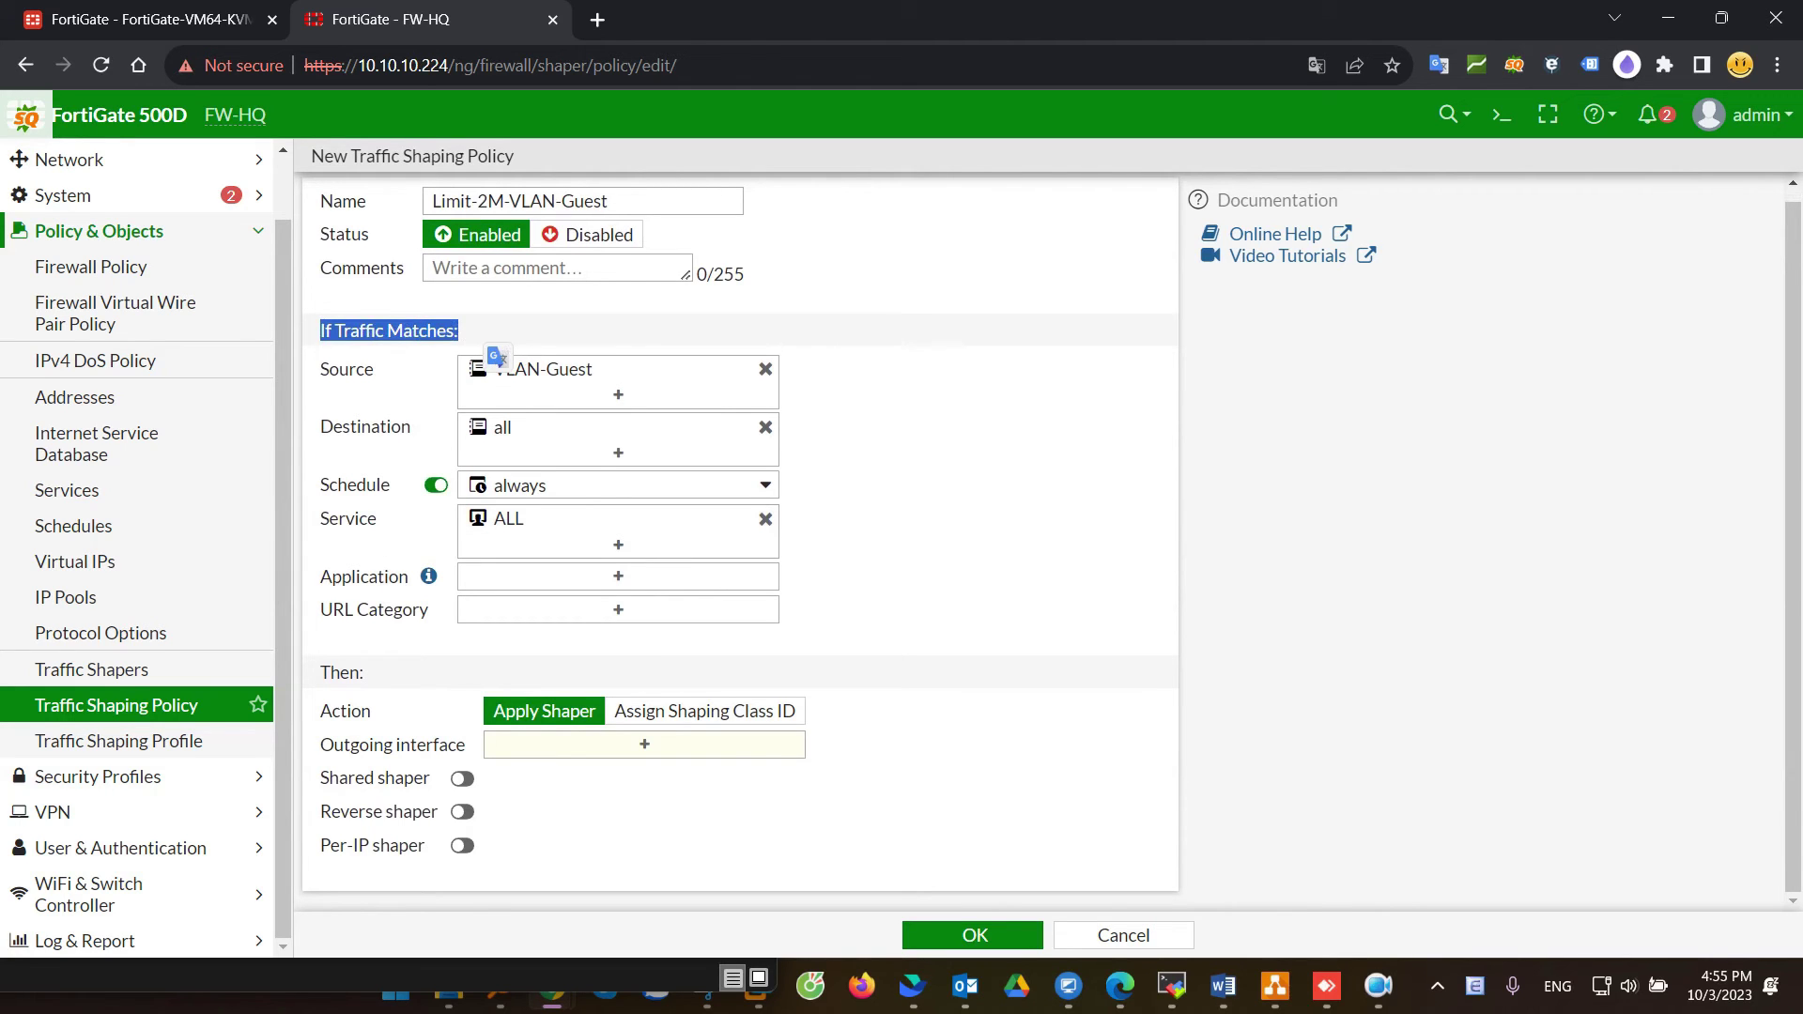
pyautogui.hotkey('alt', 'Tab')
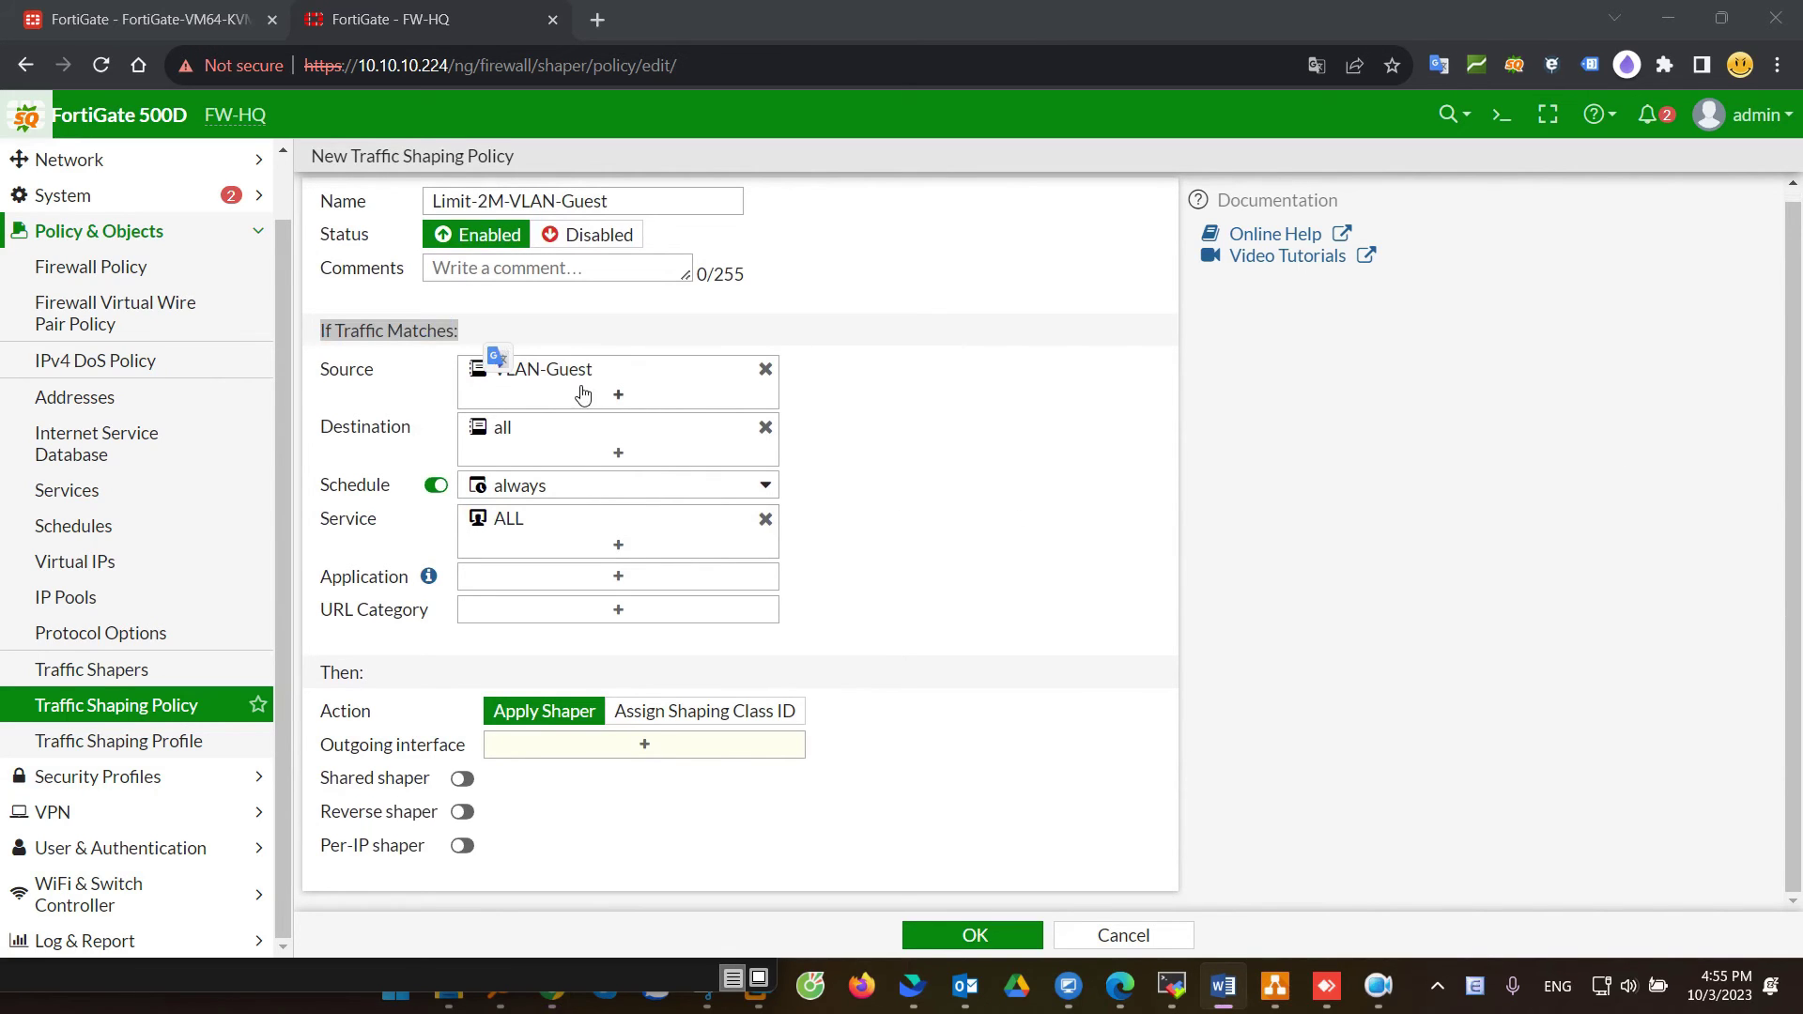
pyautogui.click(810, 460)
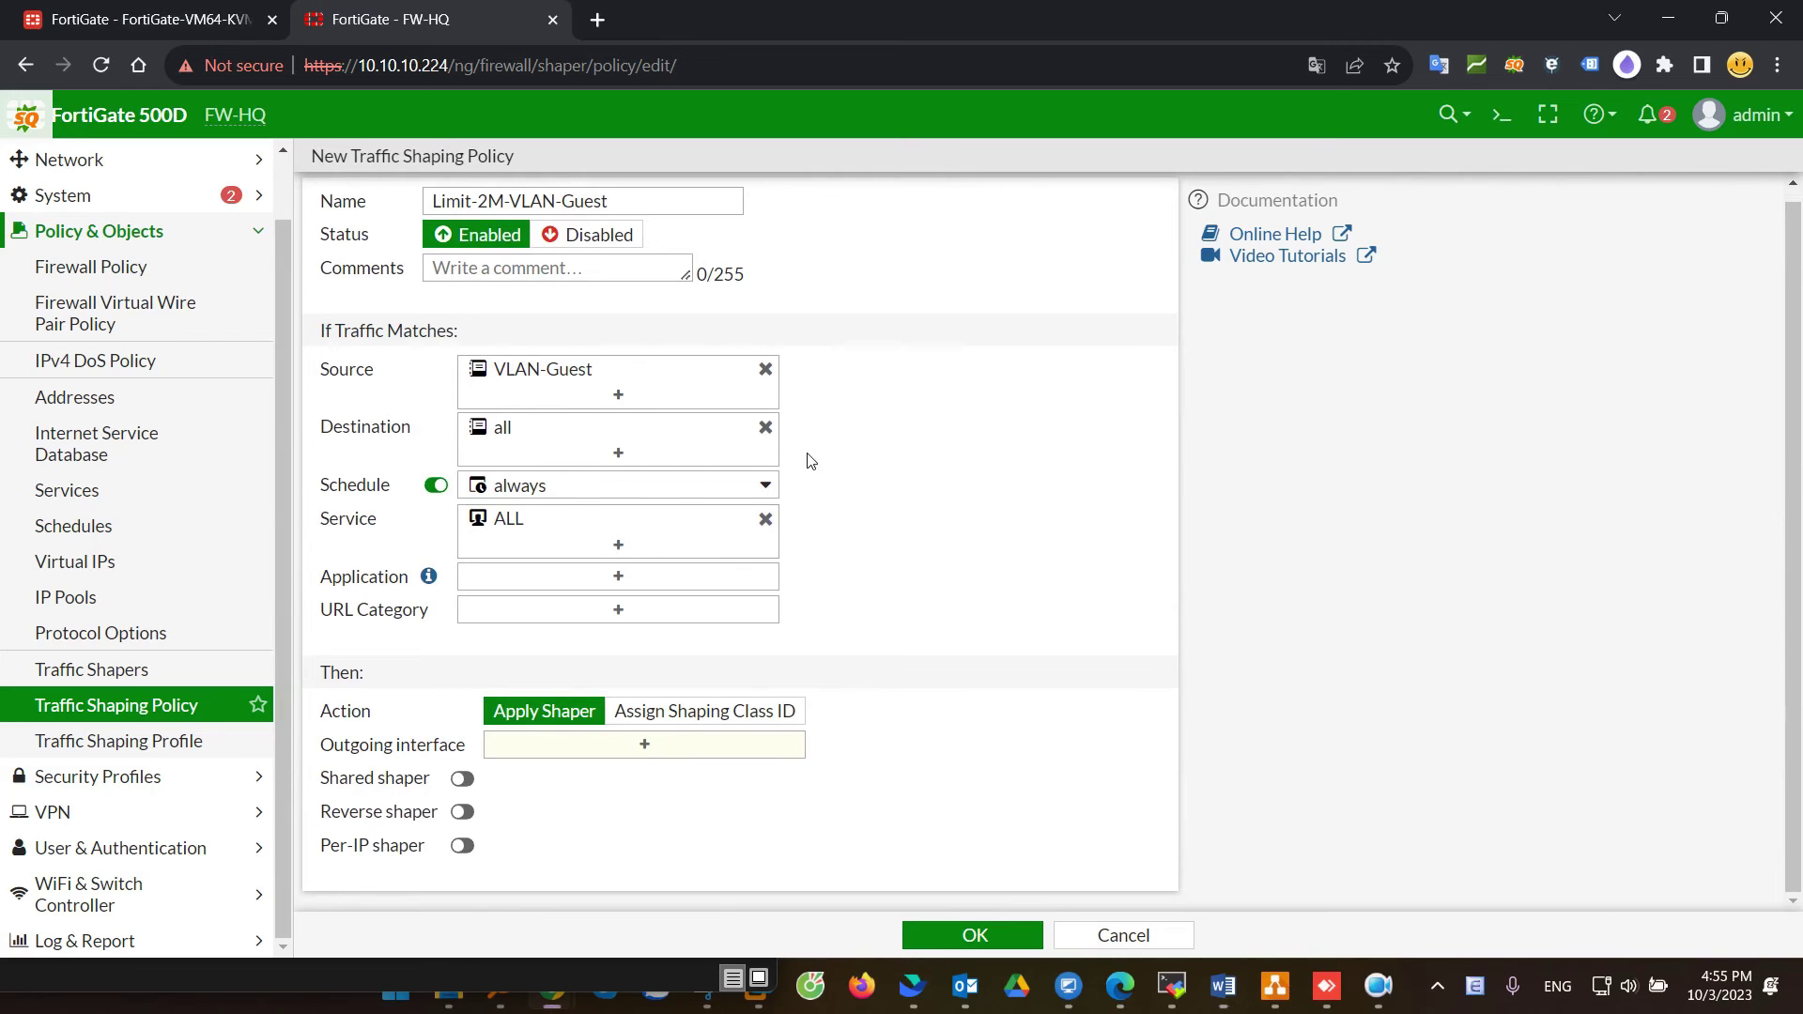
# Step: Disable the shaping policy's schedule and set its outgoing interface to WAN-HQ (port9)
pyautogui.click(436, 485)
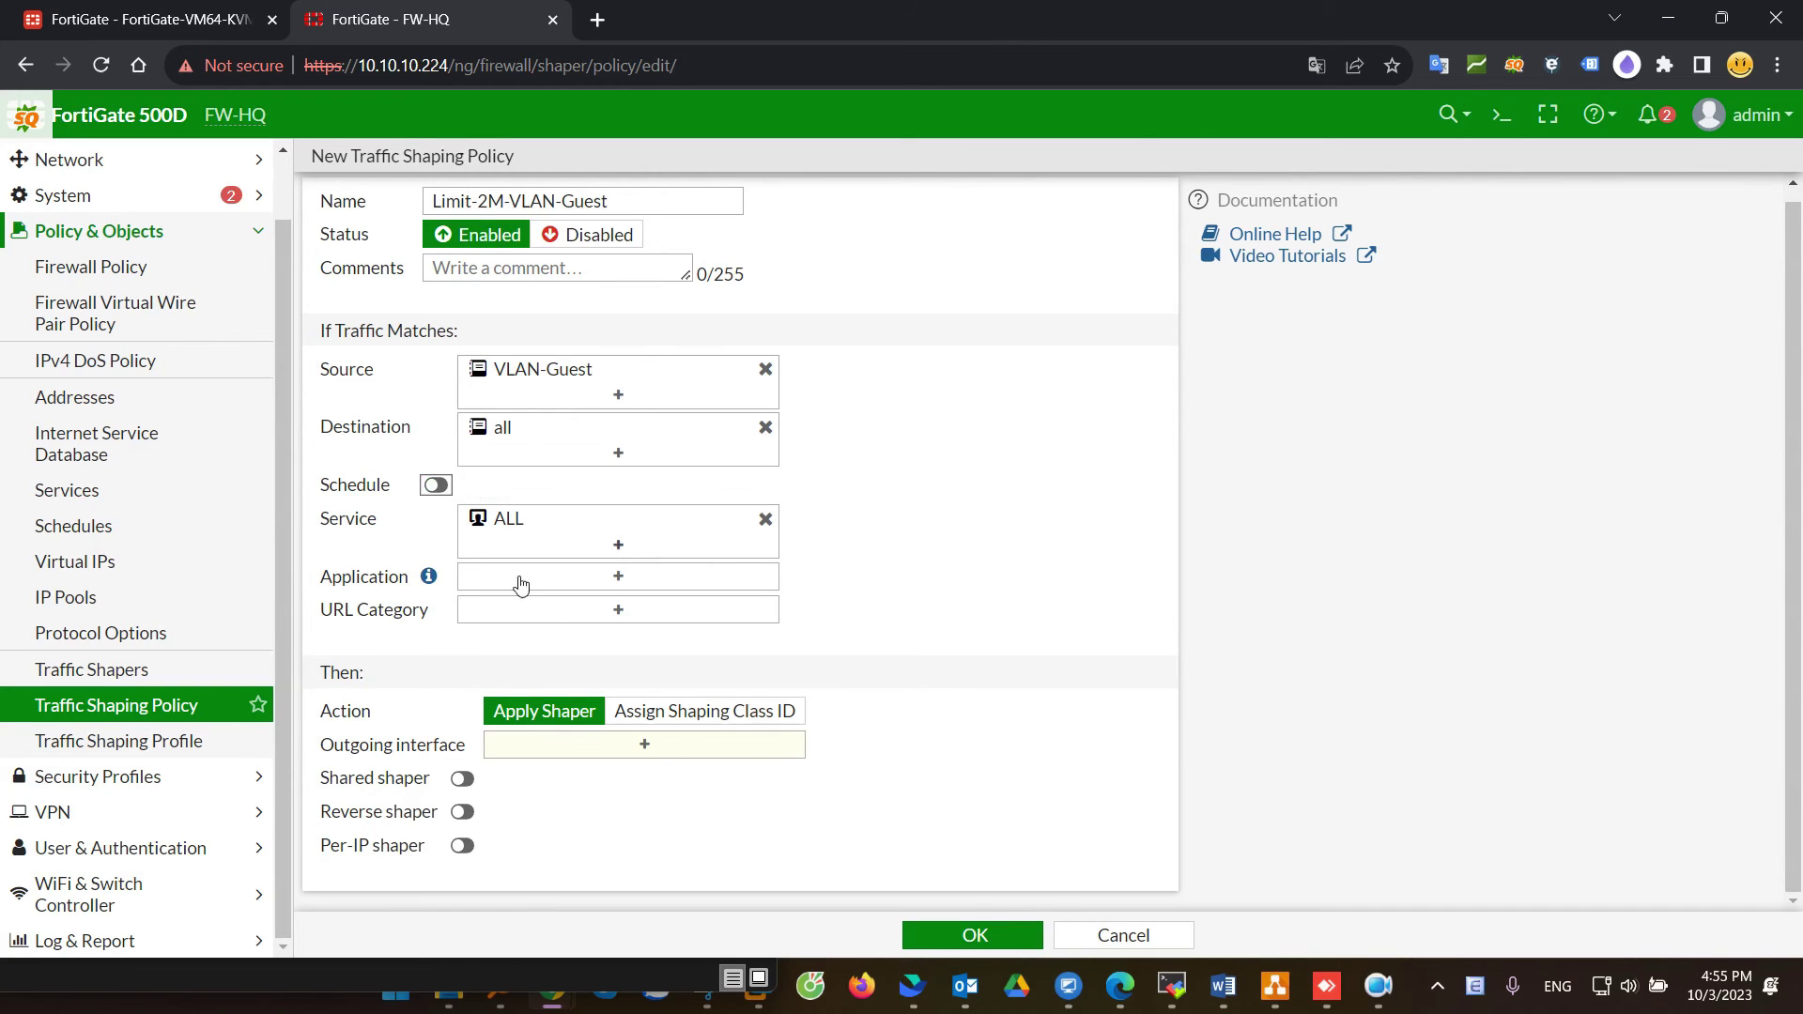
pyautogui.click(550, 756)
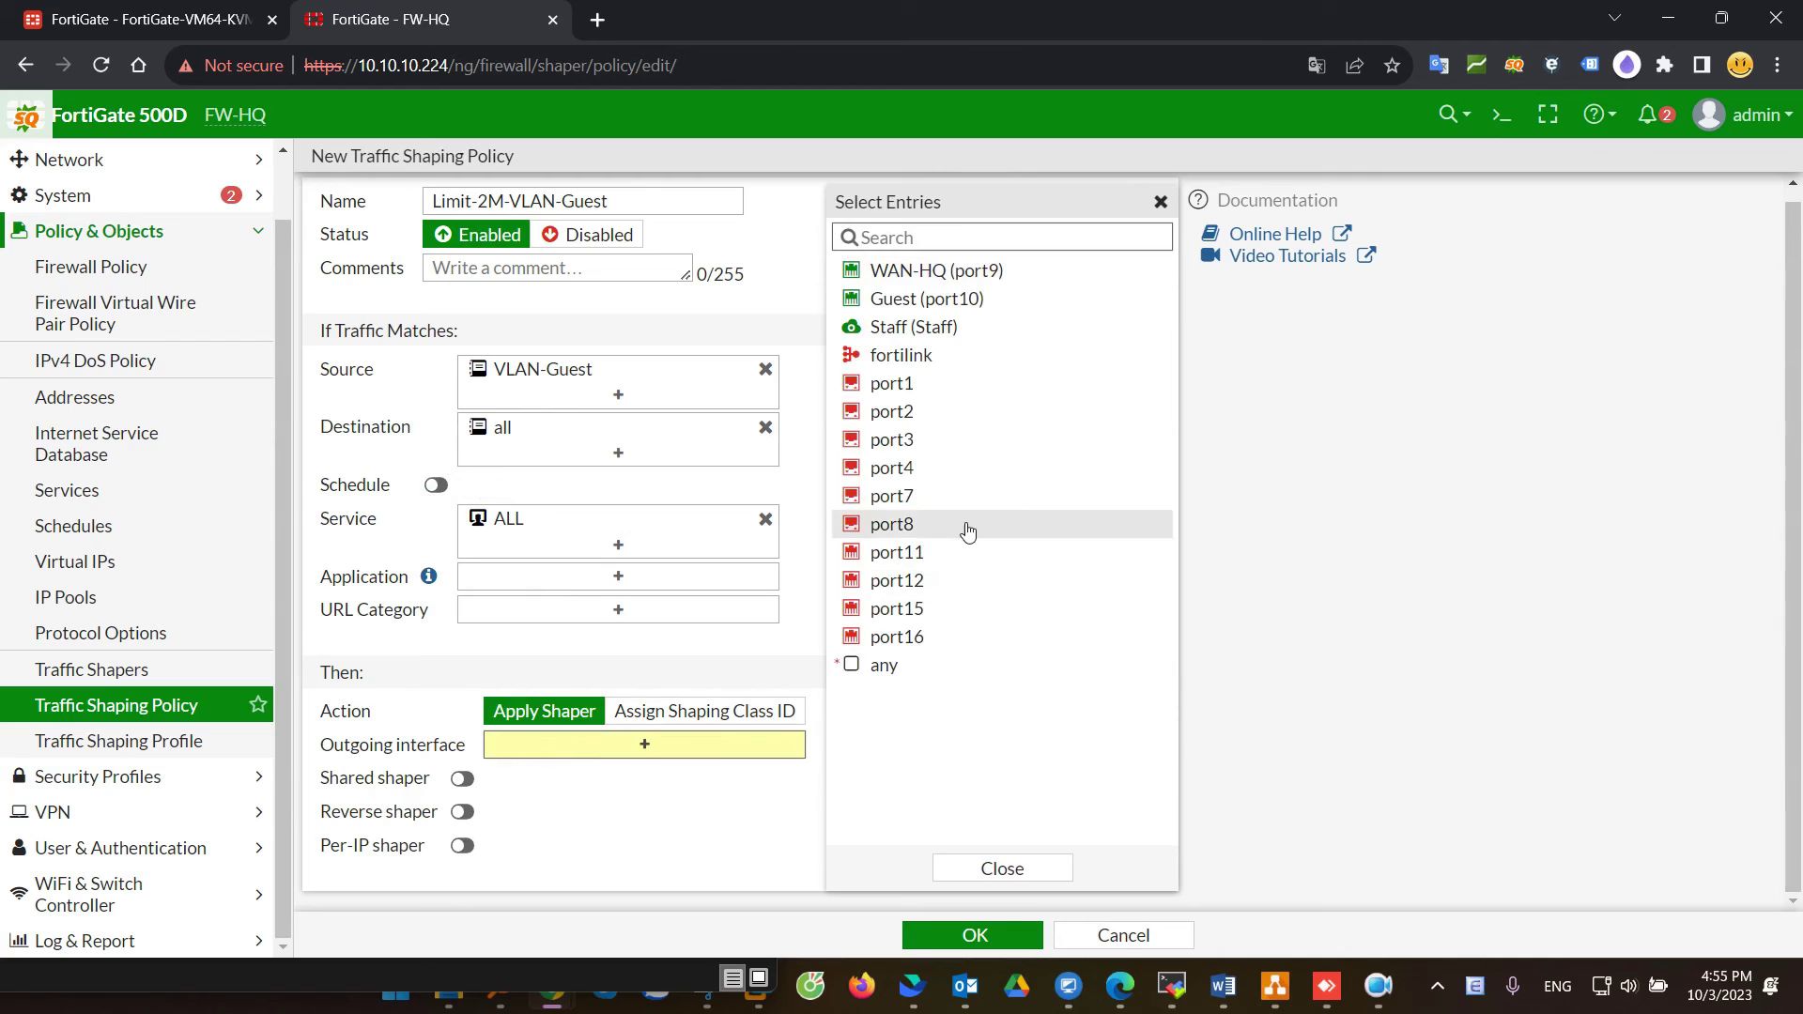
pyautogui.click(911, 273)
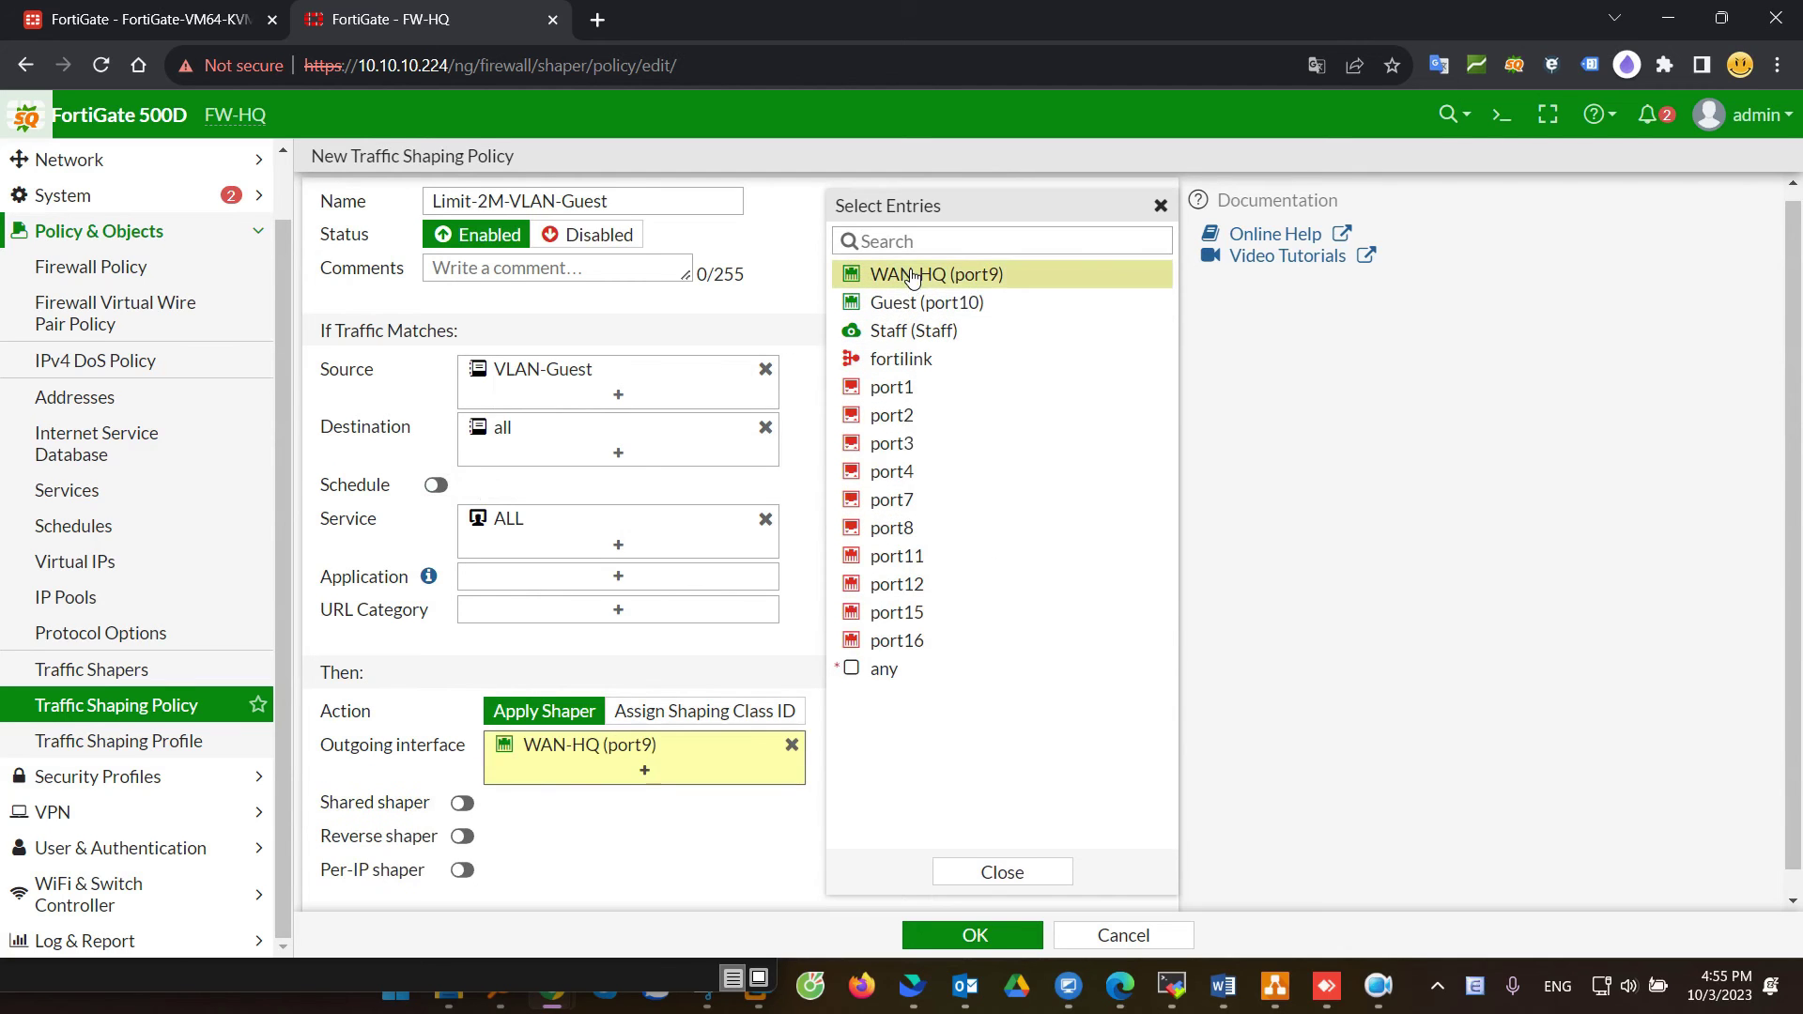
pyautogui.click(770, 293)
# Step: Enable the per-IP shaper, assign Limit-2Mbps-per-user to it, and save the traffic shaping policy
pyautogui.scroll(-1, 962, 533)
pyautogui.moveTo(321, 846); pyautogui.dragTo(391, 854)
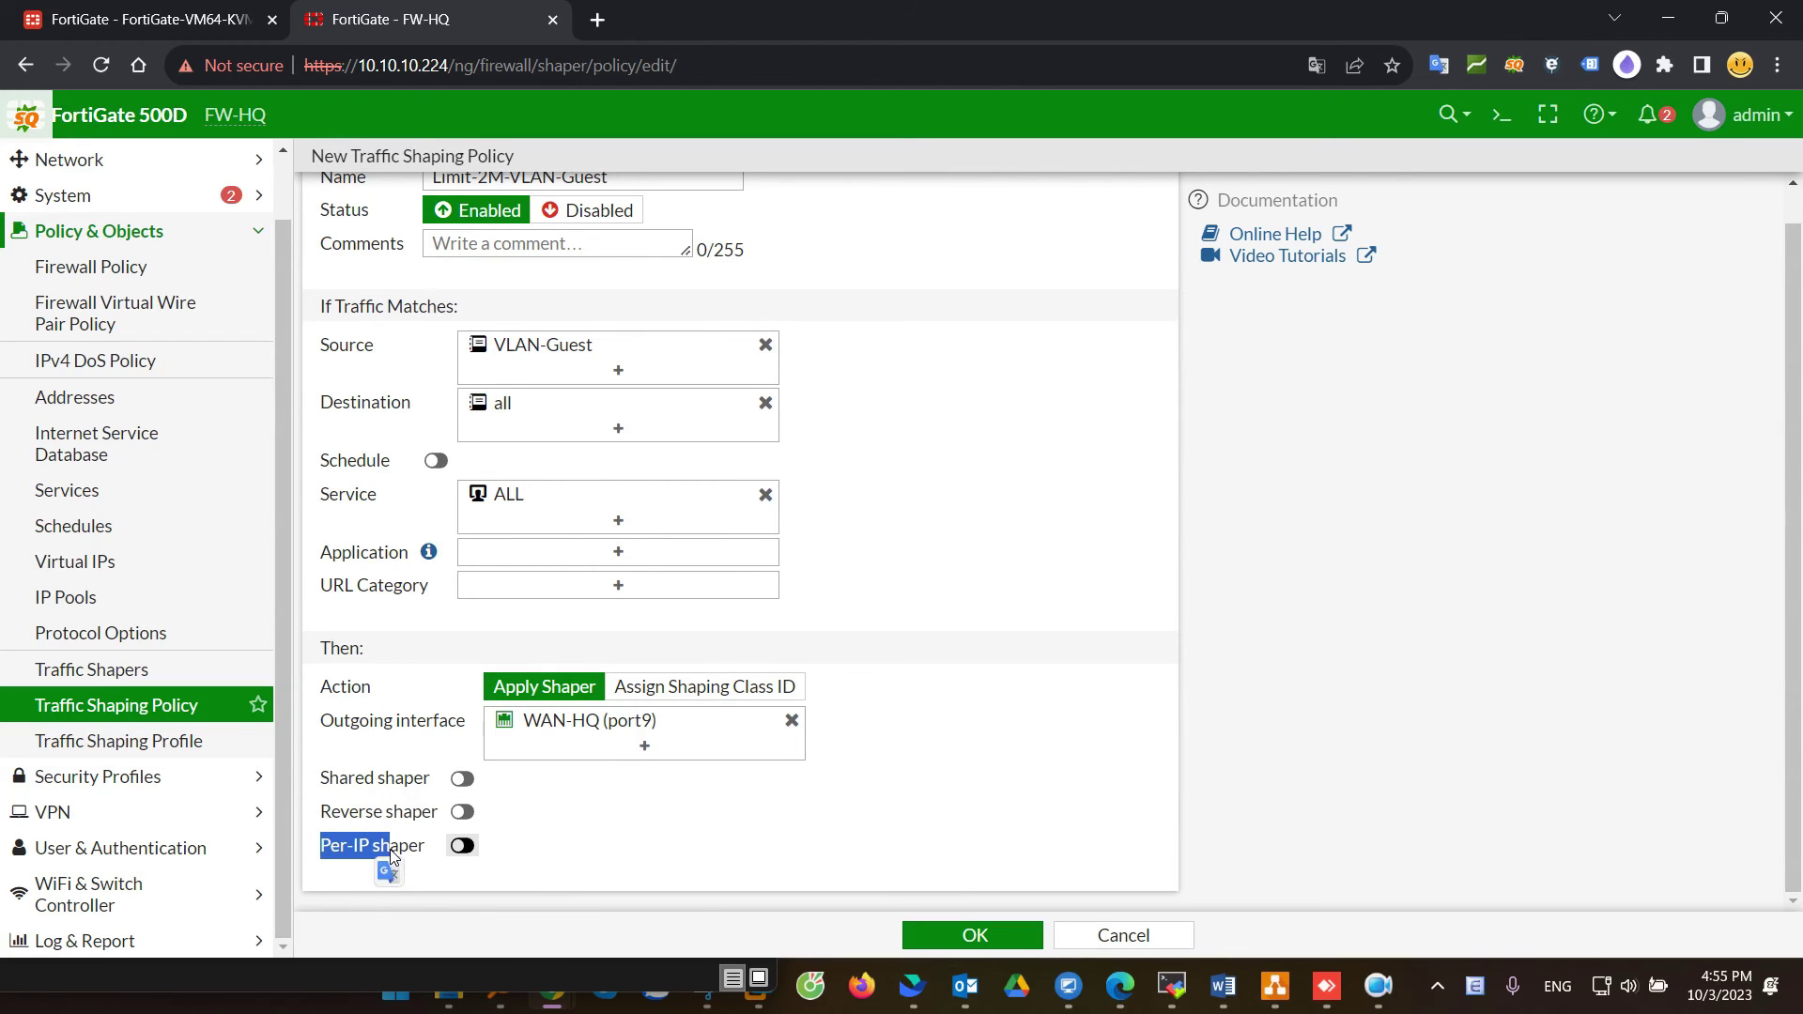
pyautogui.click(342, 854)
pyautogui.moveTo(338, 848); pyautogui.dragTo(406, 851)
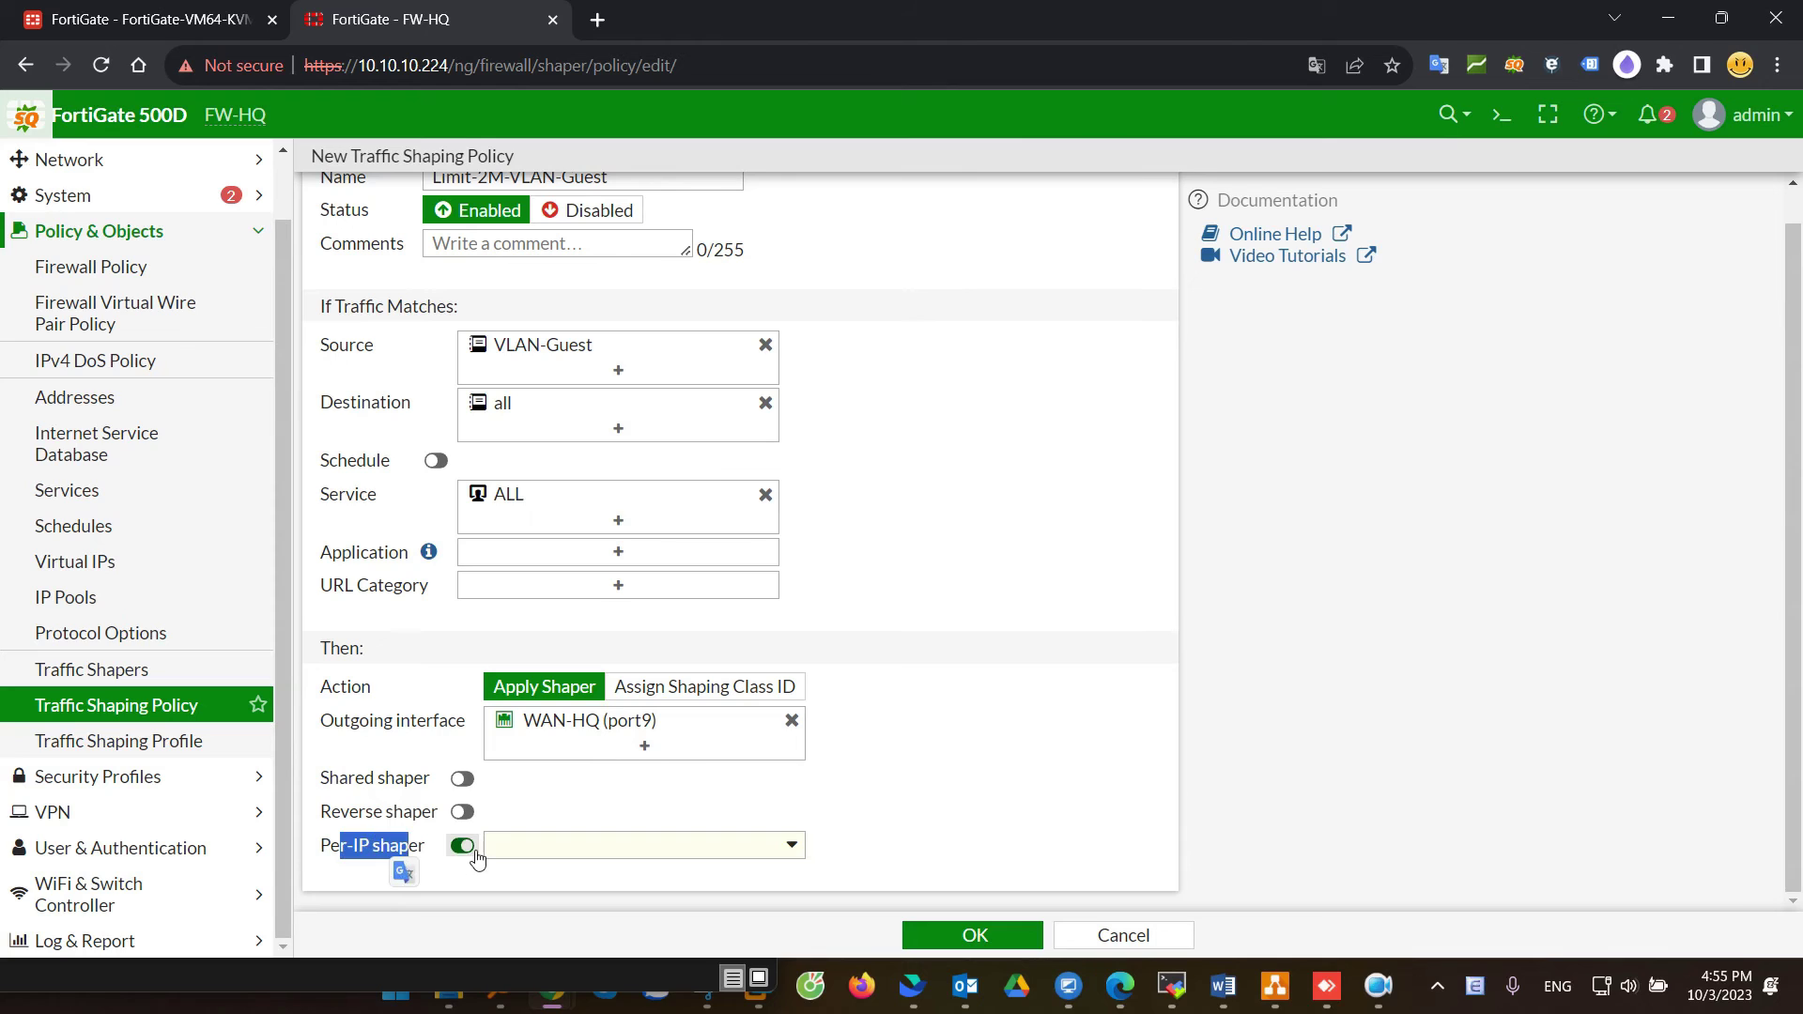
pyautogui.click(542, 850)
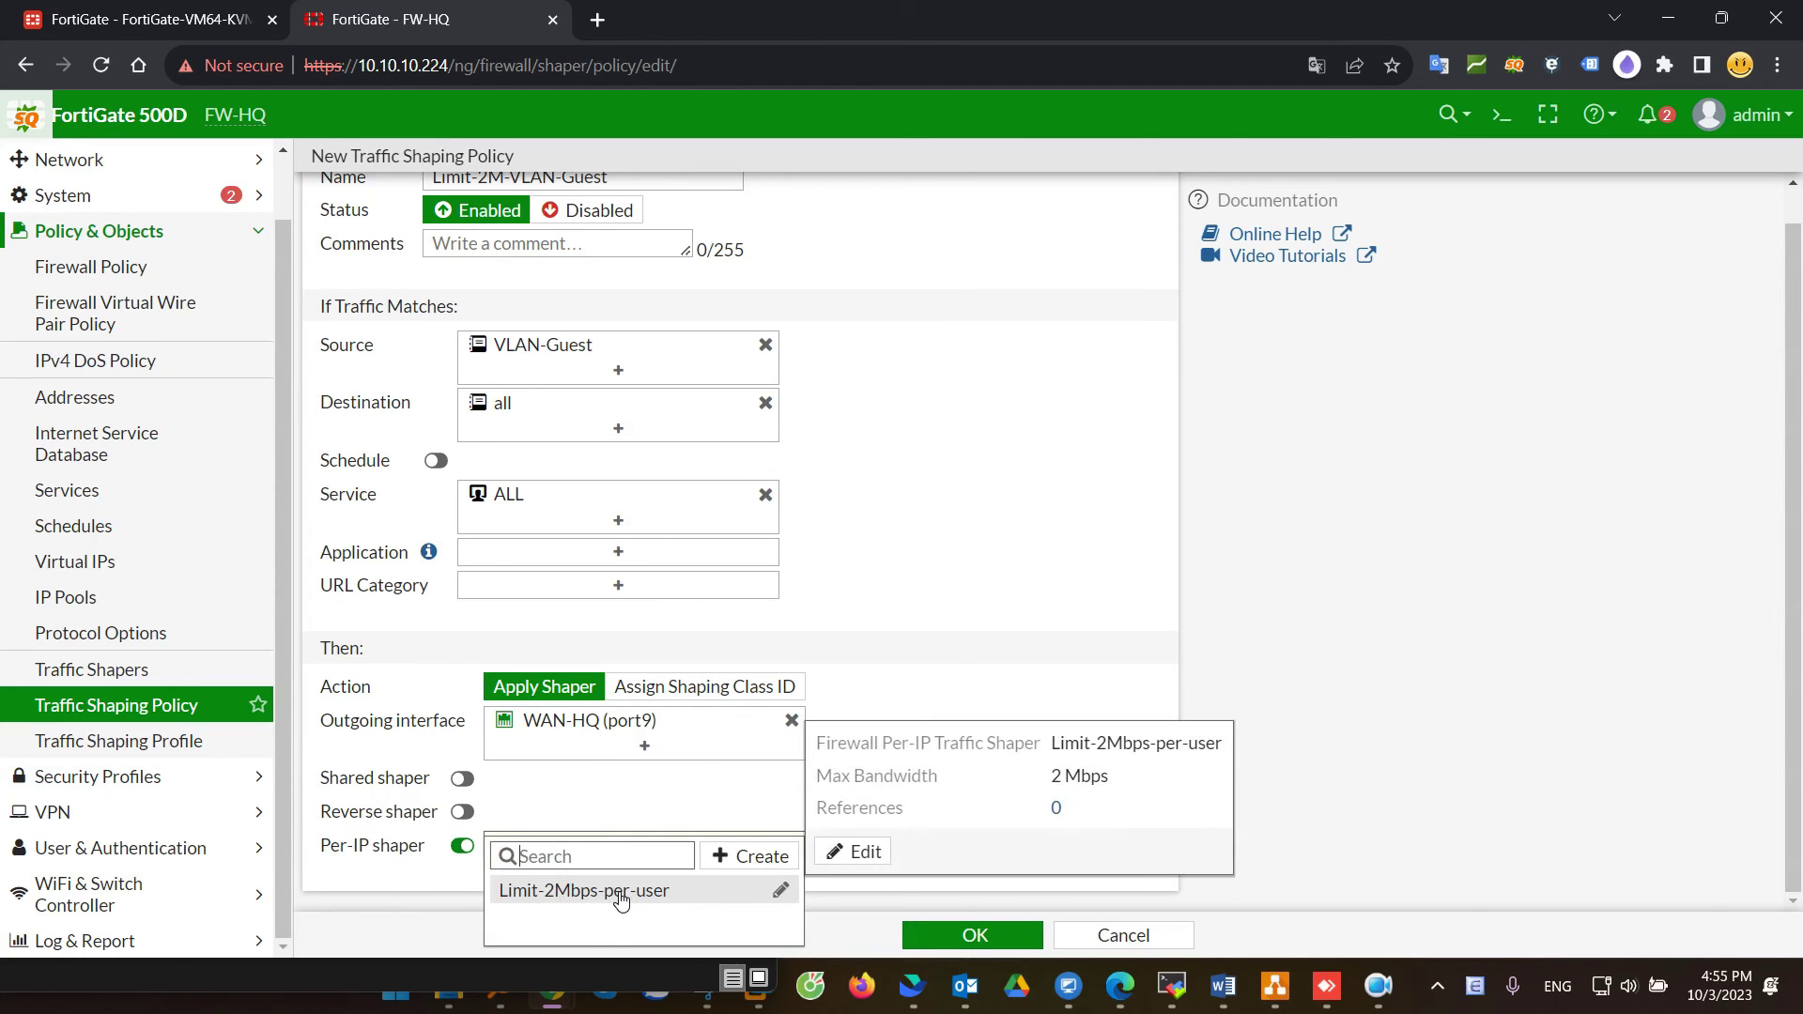
pyautogui.click(620, 893)
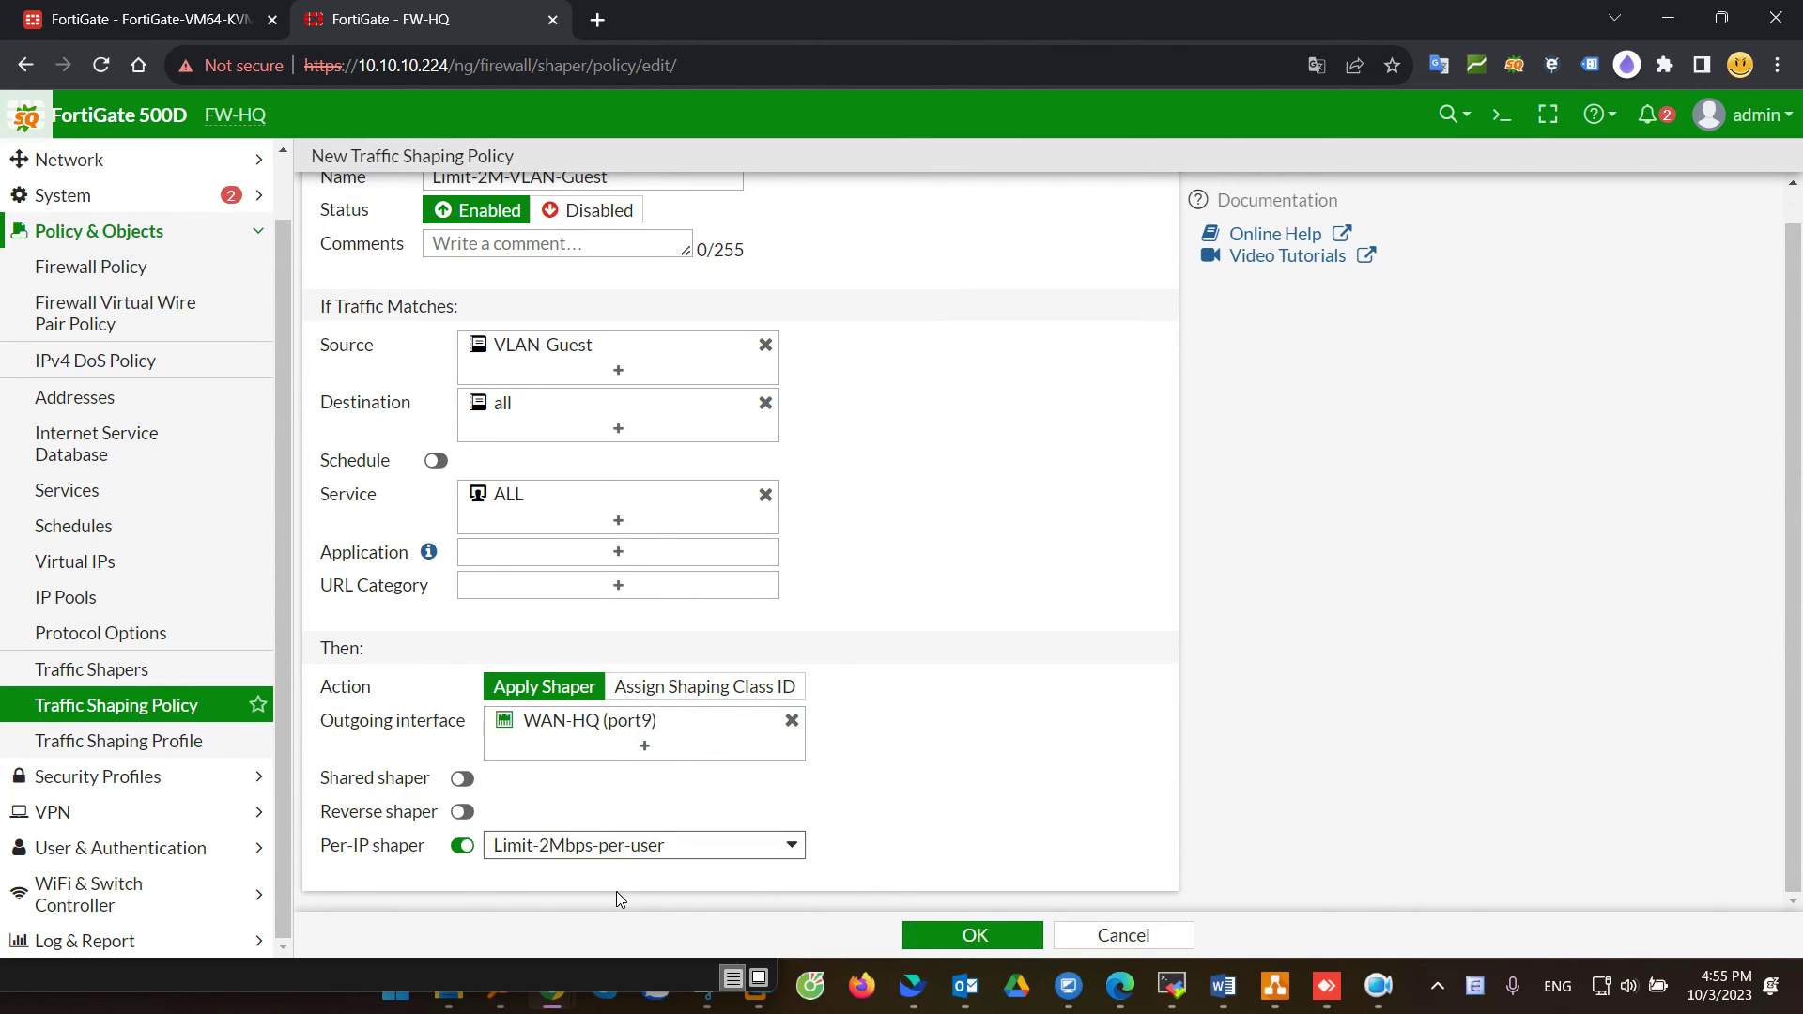
pyautogui.click(974, 931)
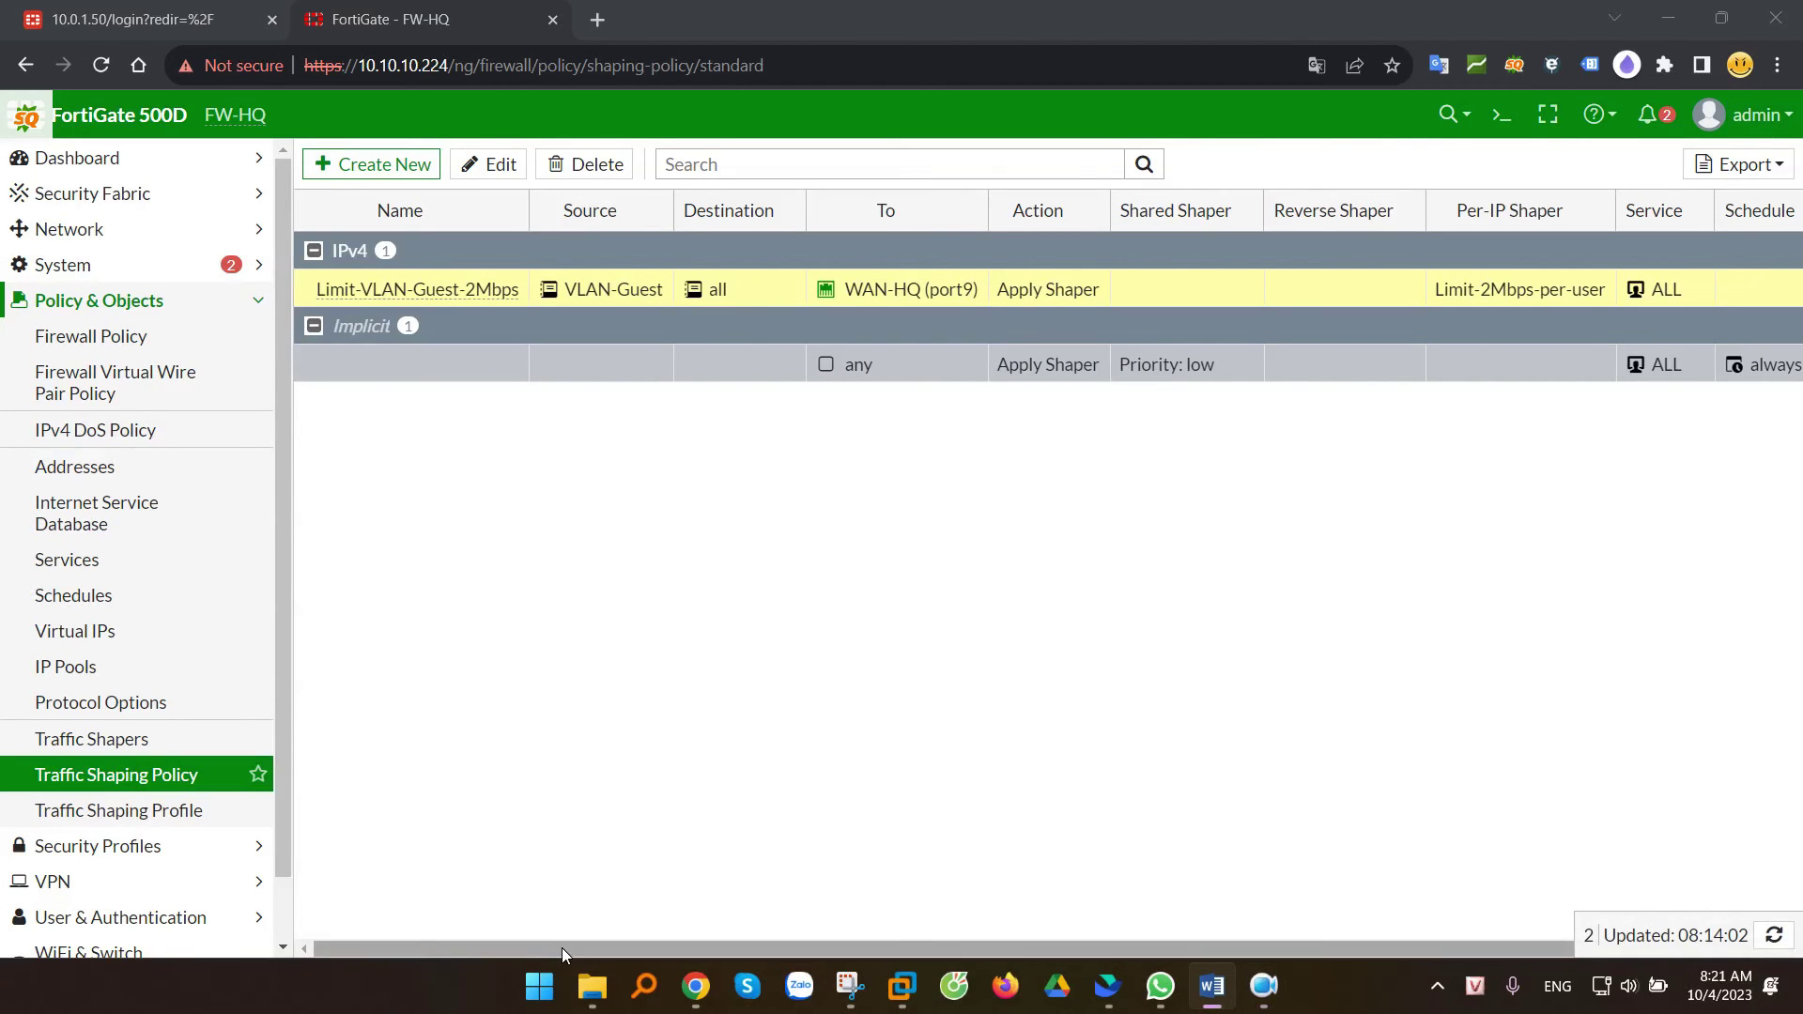
# Step: Open speedtest.net in a new browser tab
pyautogui.click(598, 20)
pyautogui.write('spê')
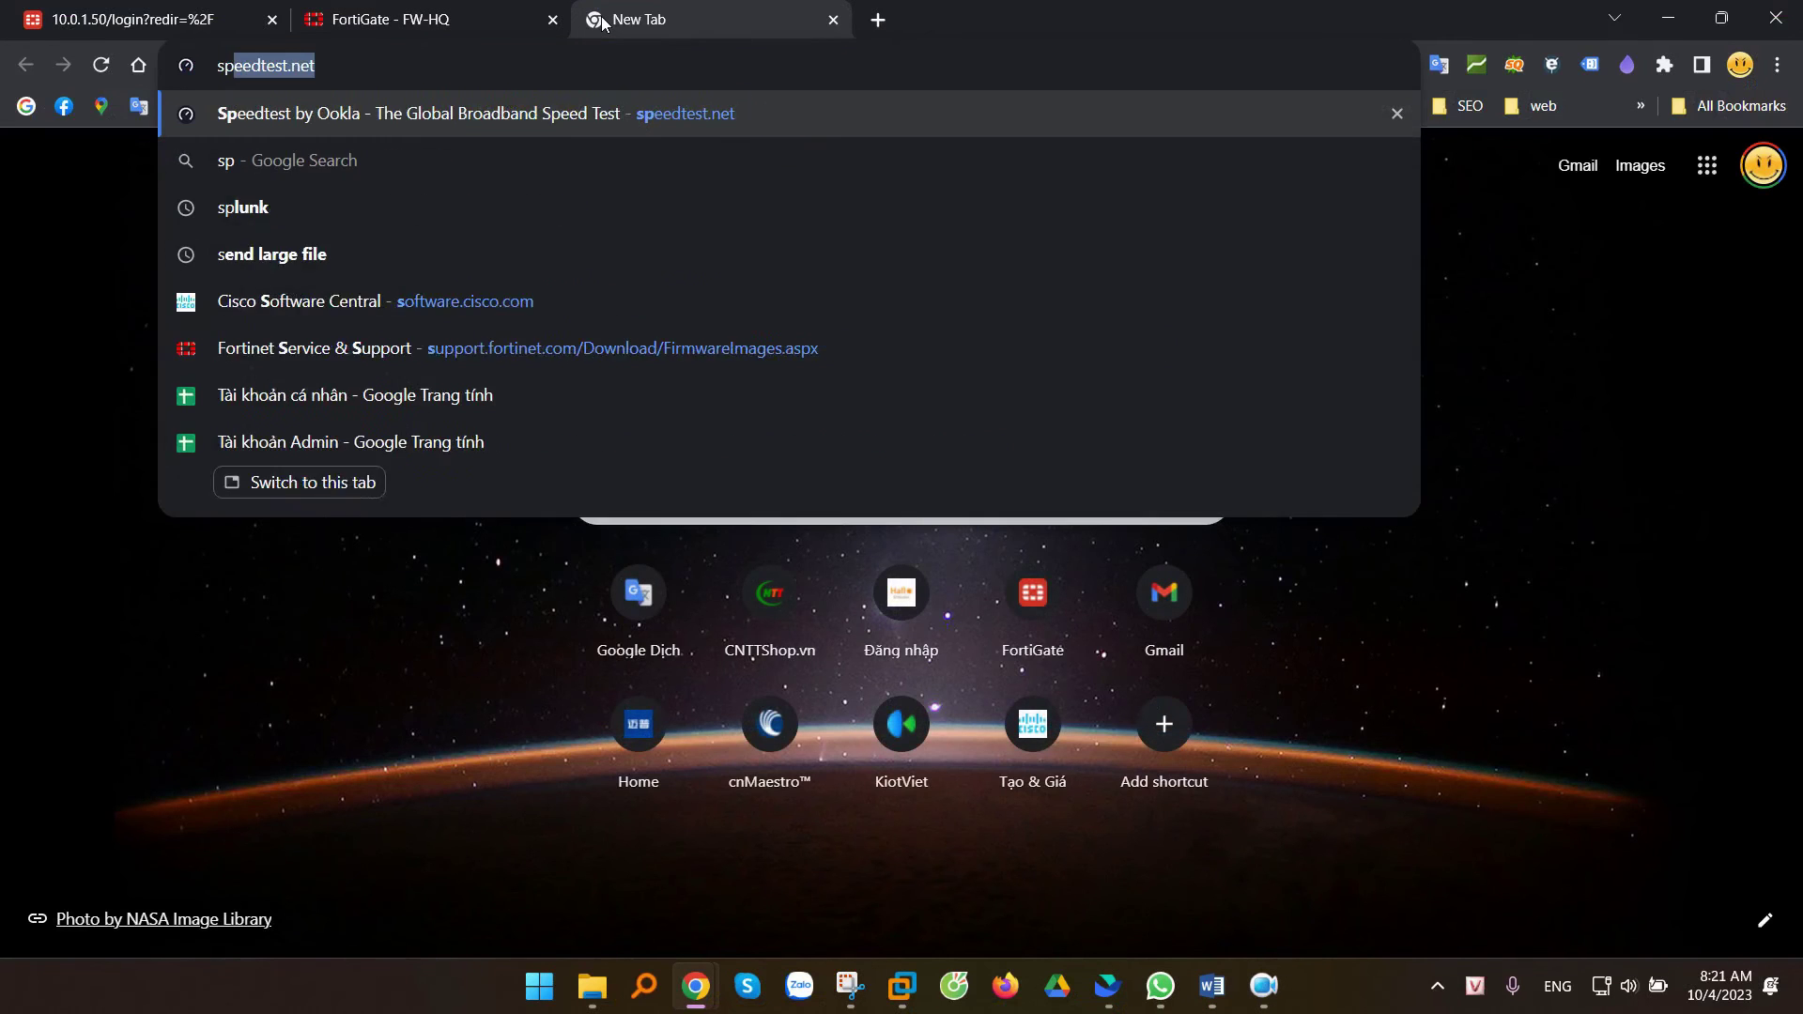
pyautogui.write('ee')
pyautogui.press('Return')
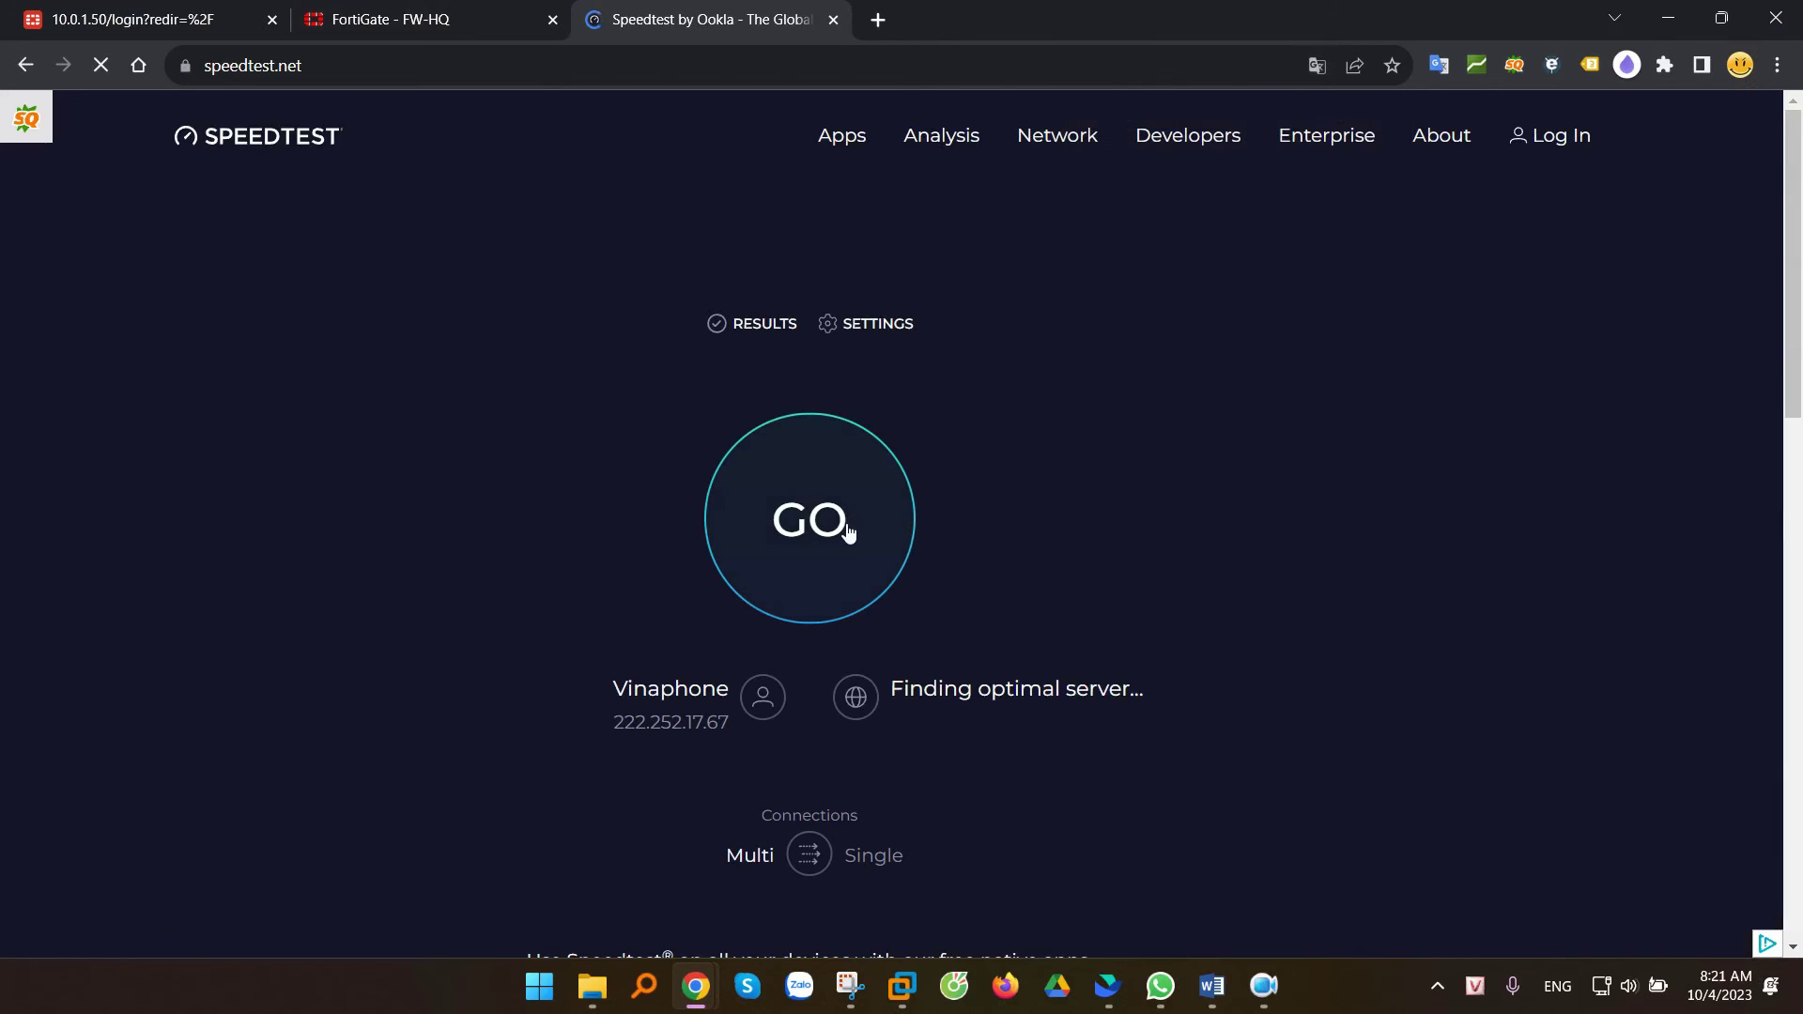
# Step: Run the Speedtest and check the download and upload speeds
pyautogui.click(886, 537)
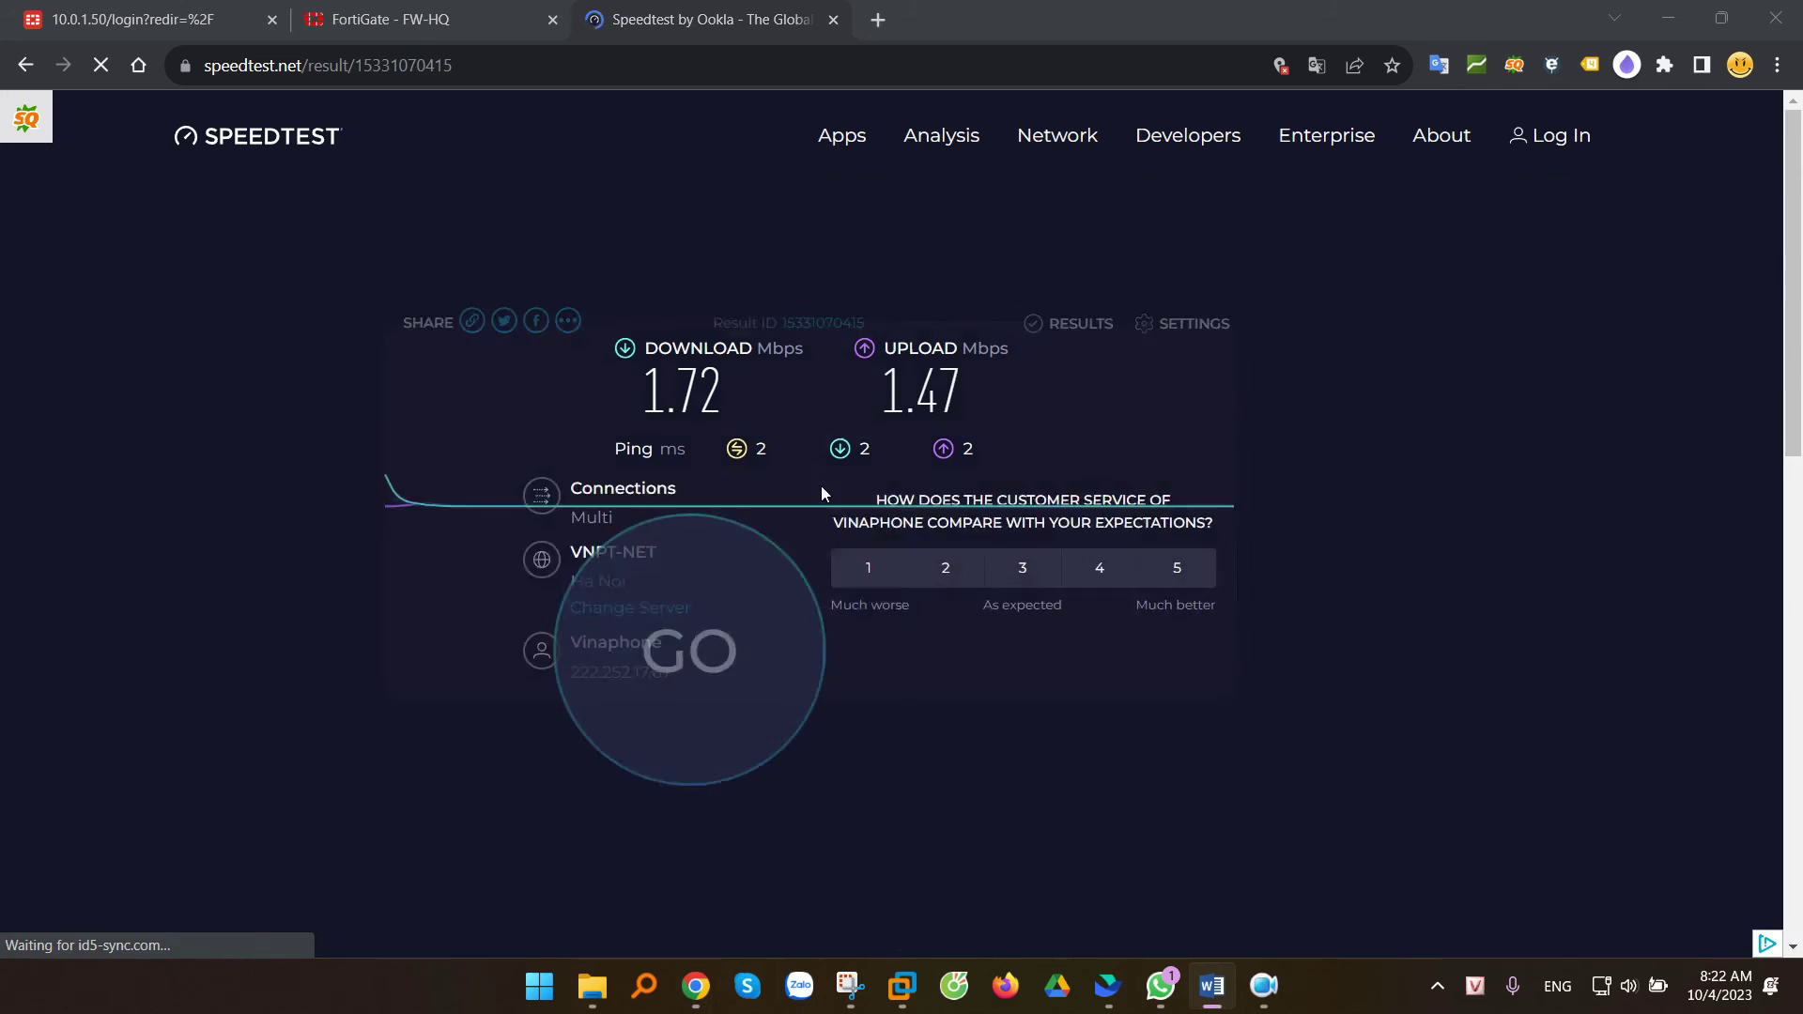
pyautogui.moveTo(653, 430); pyautogui.dragTo(982, 417)
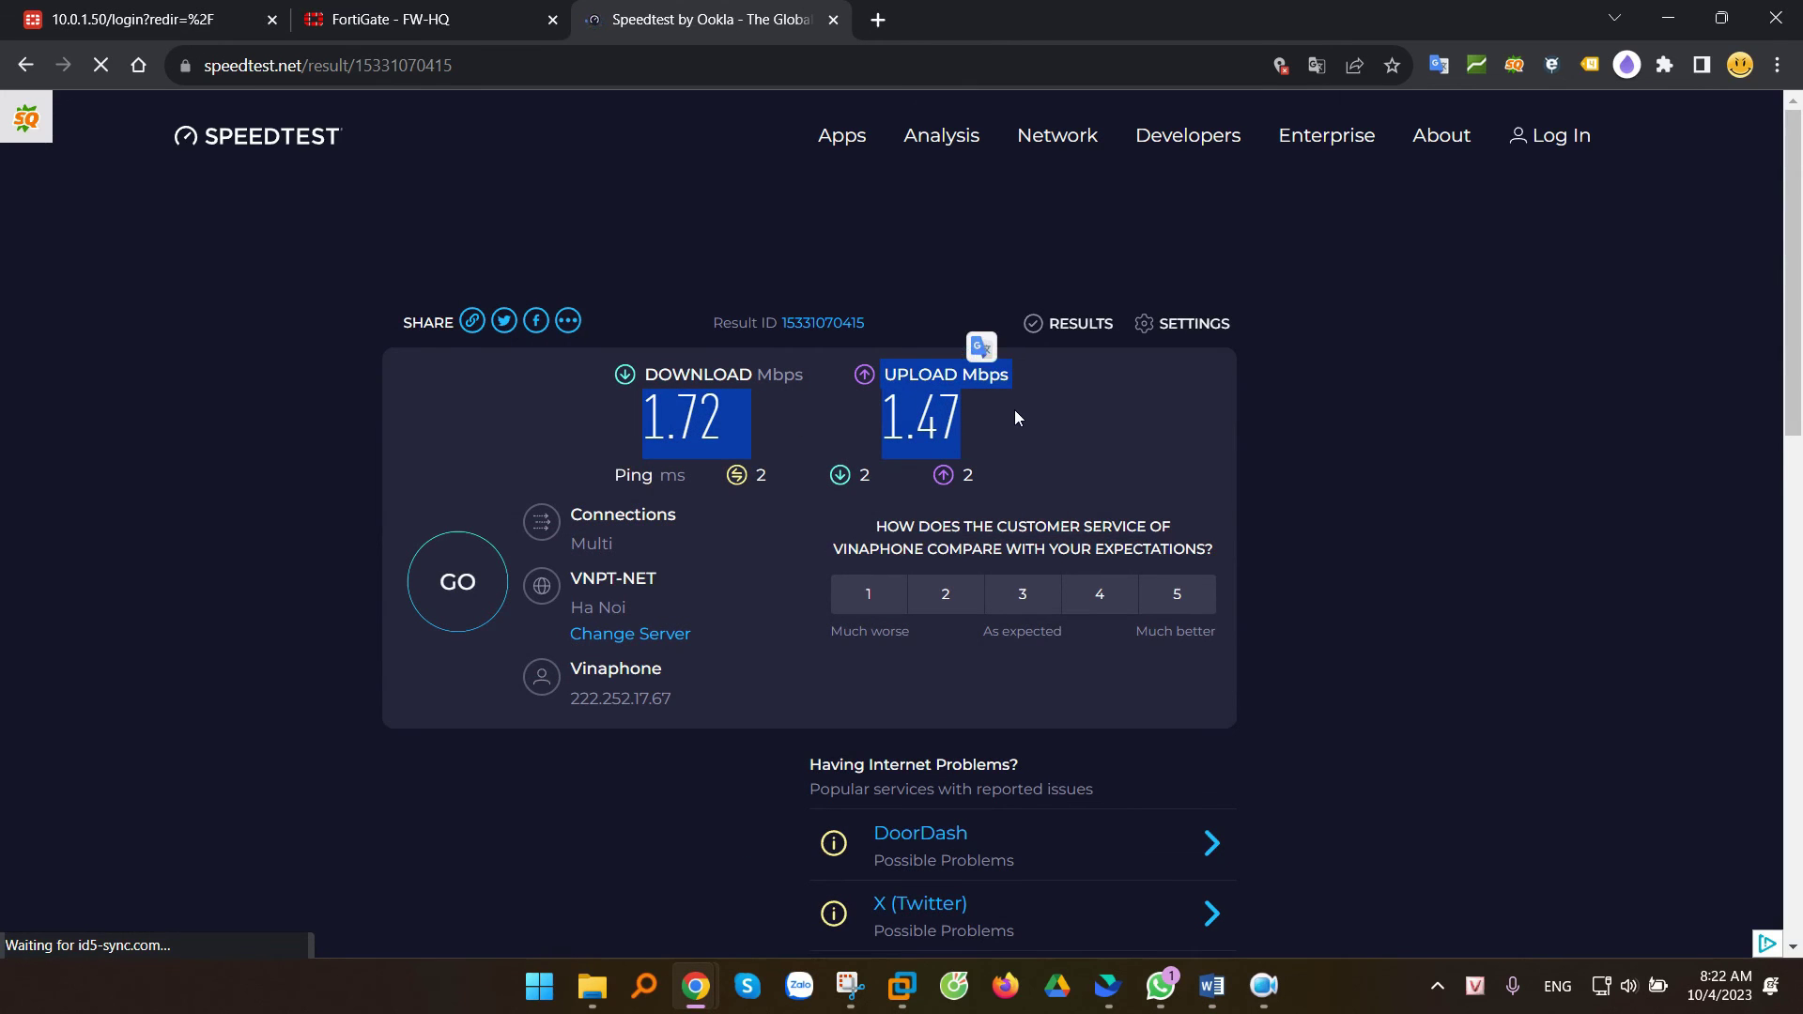
pyautogui.click(1015, 412)
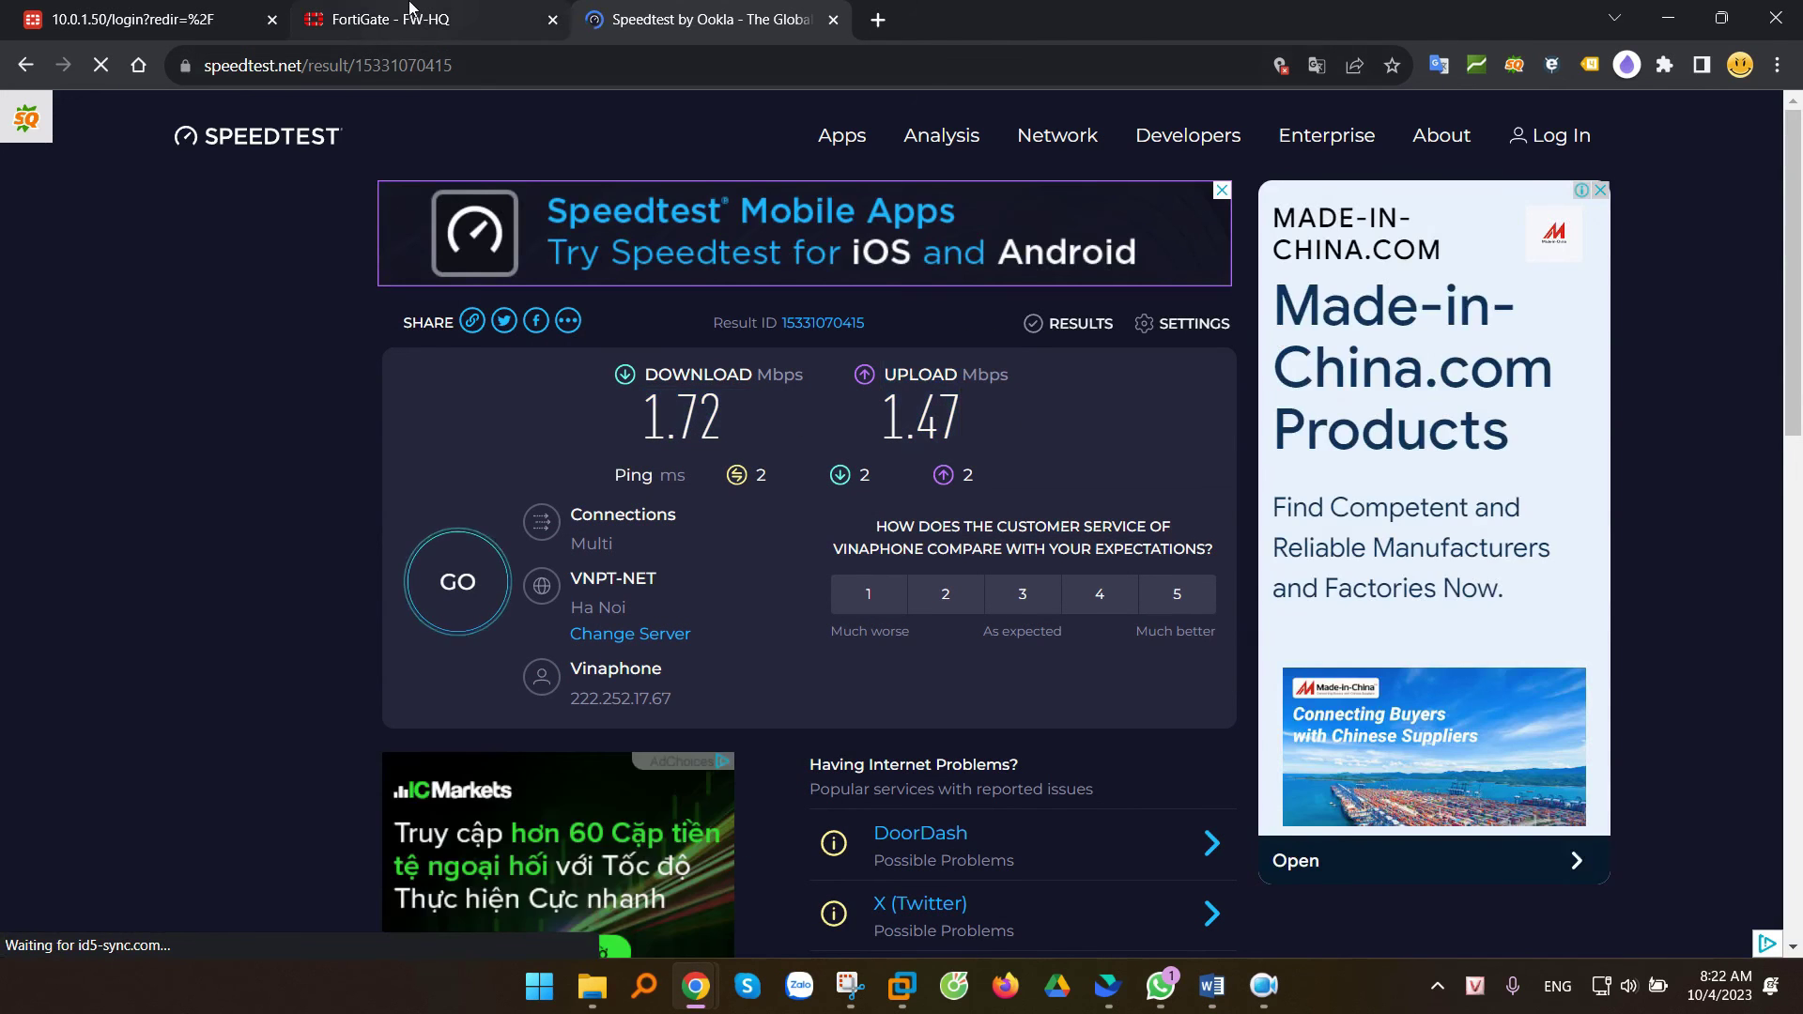
# Step: Return to the FortiGate page, open the Status dashboard, and search the dashboard widgets for "shap" to choose FortiView Traffic Shaping
pyautogui.click(411, 10)
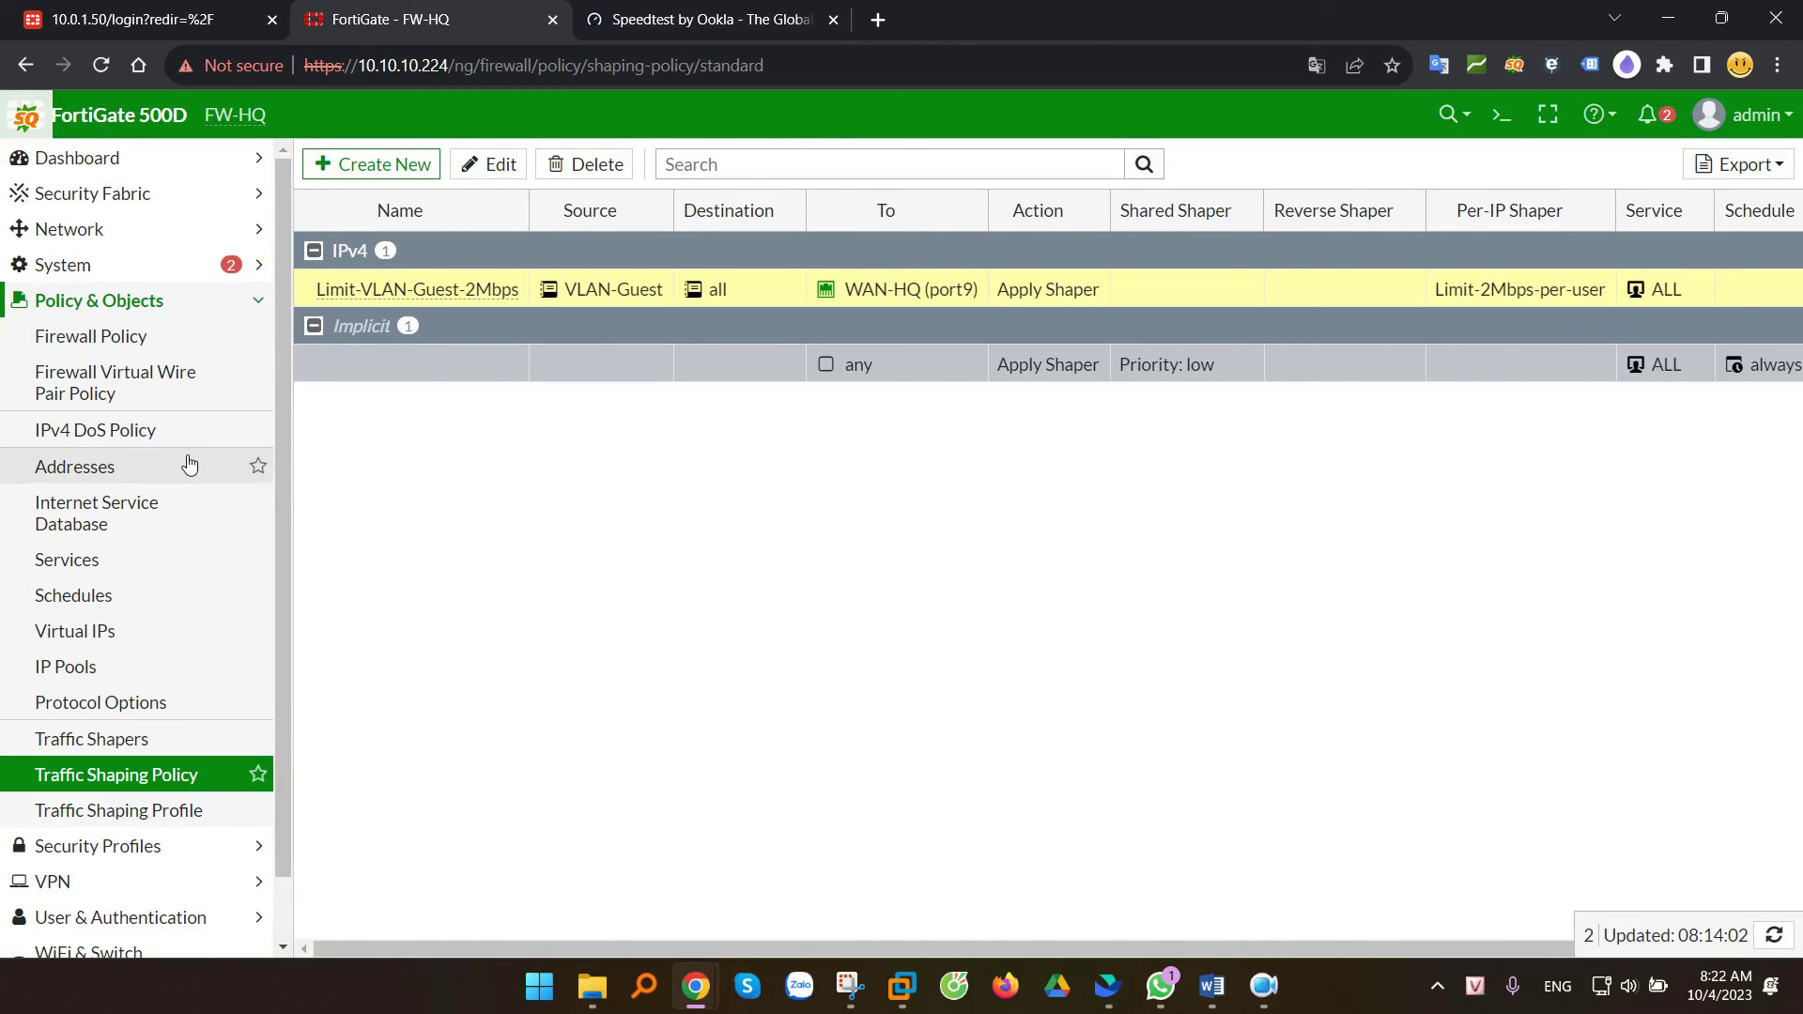
pyautogui.click(105, 157)
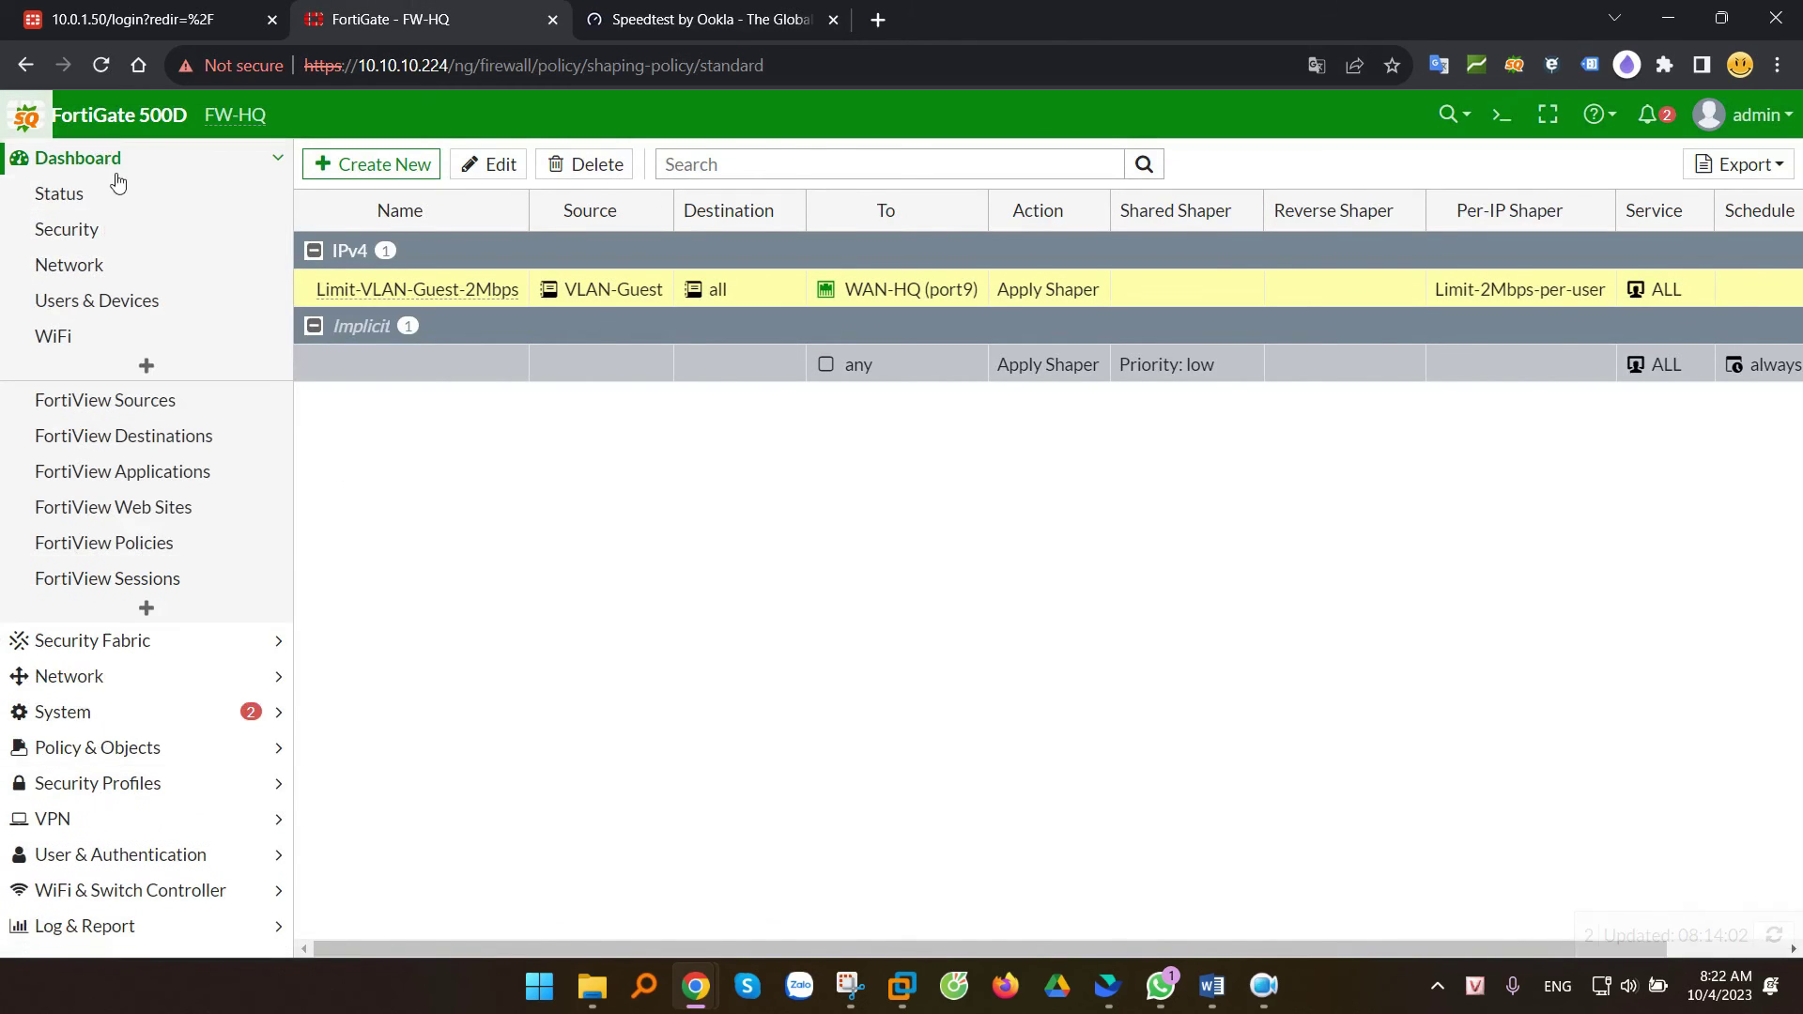
pyautogui.click(85, 197)
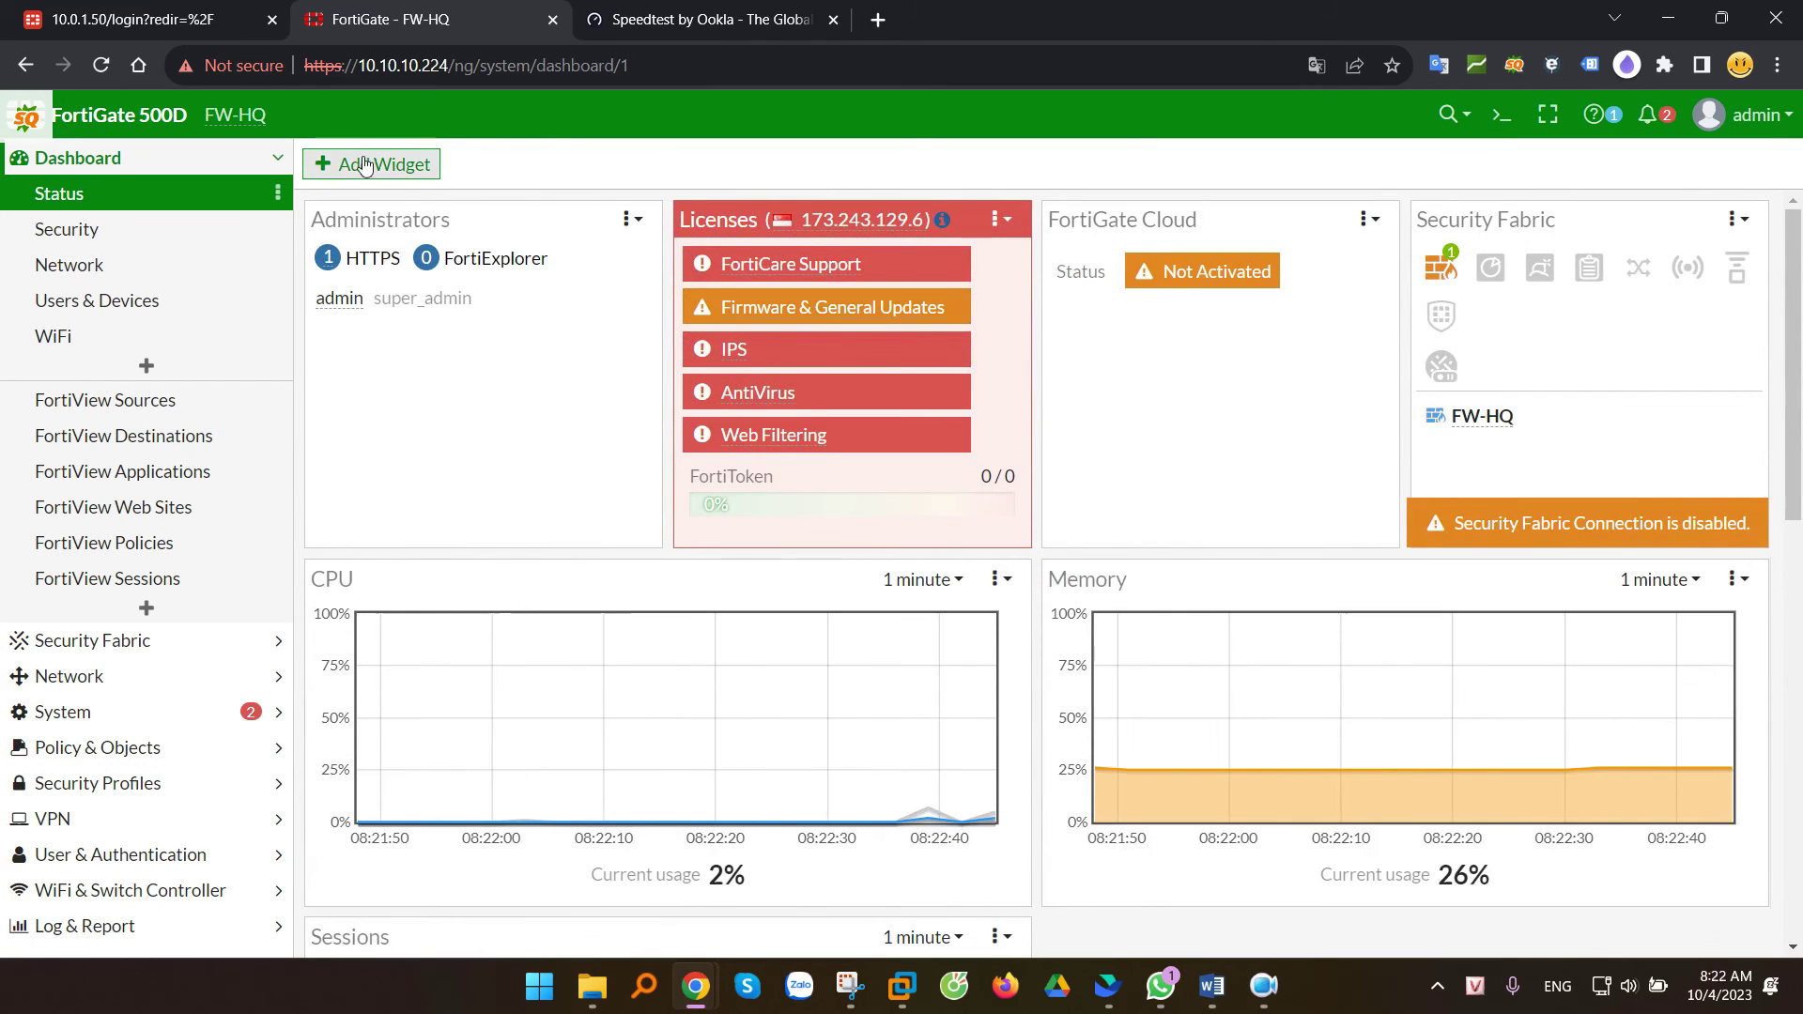
pyautogui.click(414, 169)
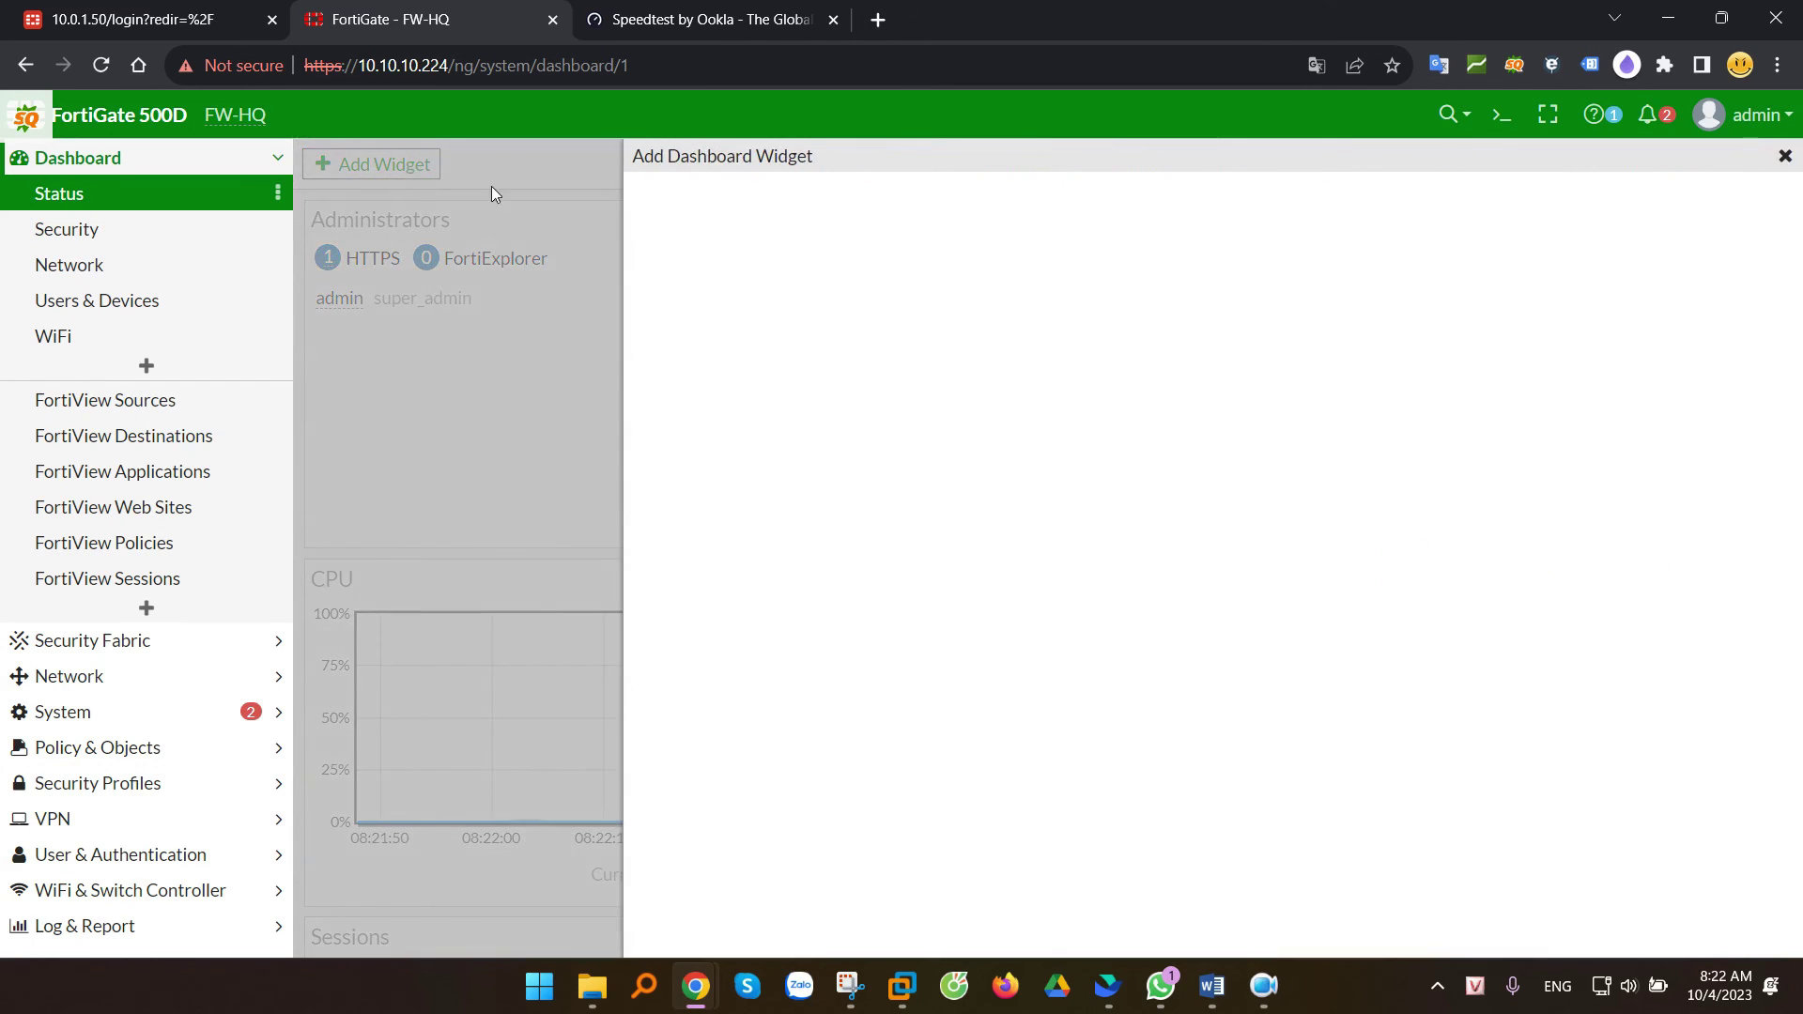
pyautogui.click(763, 206)
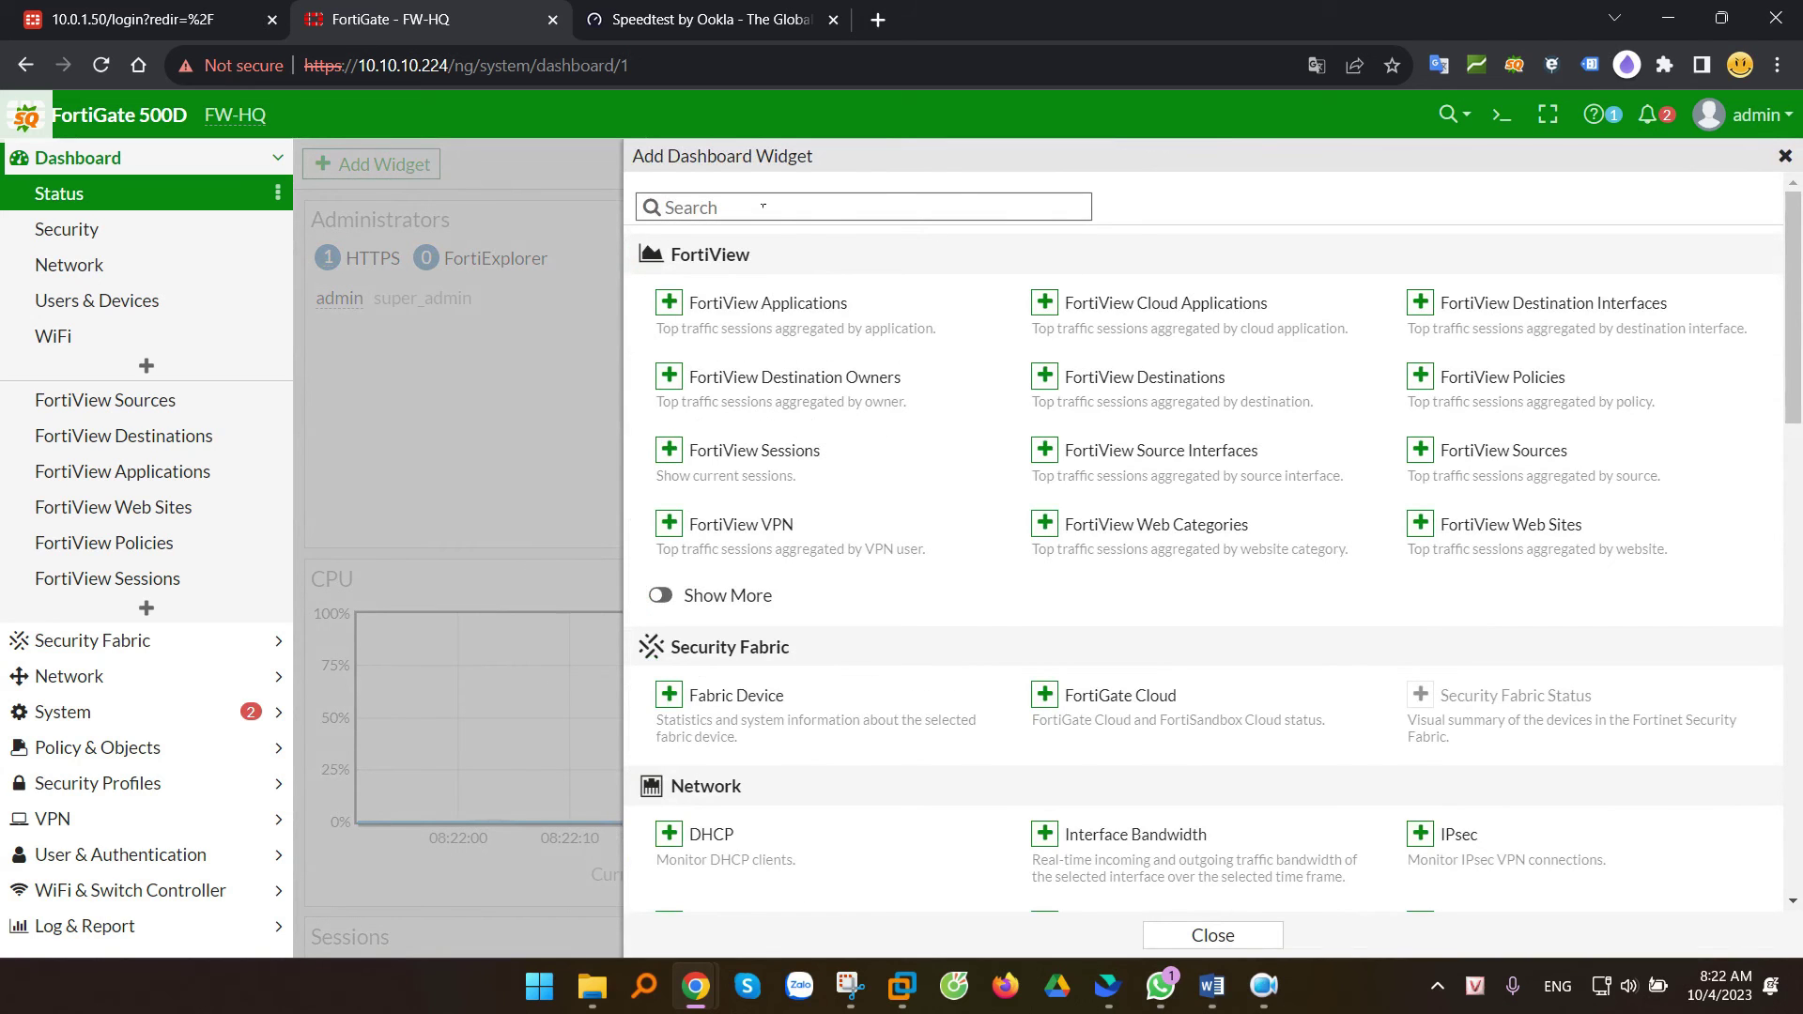
pyautogui.write('shap')
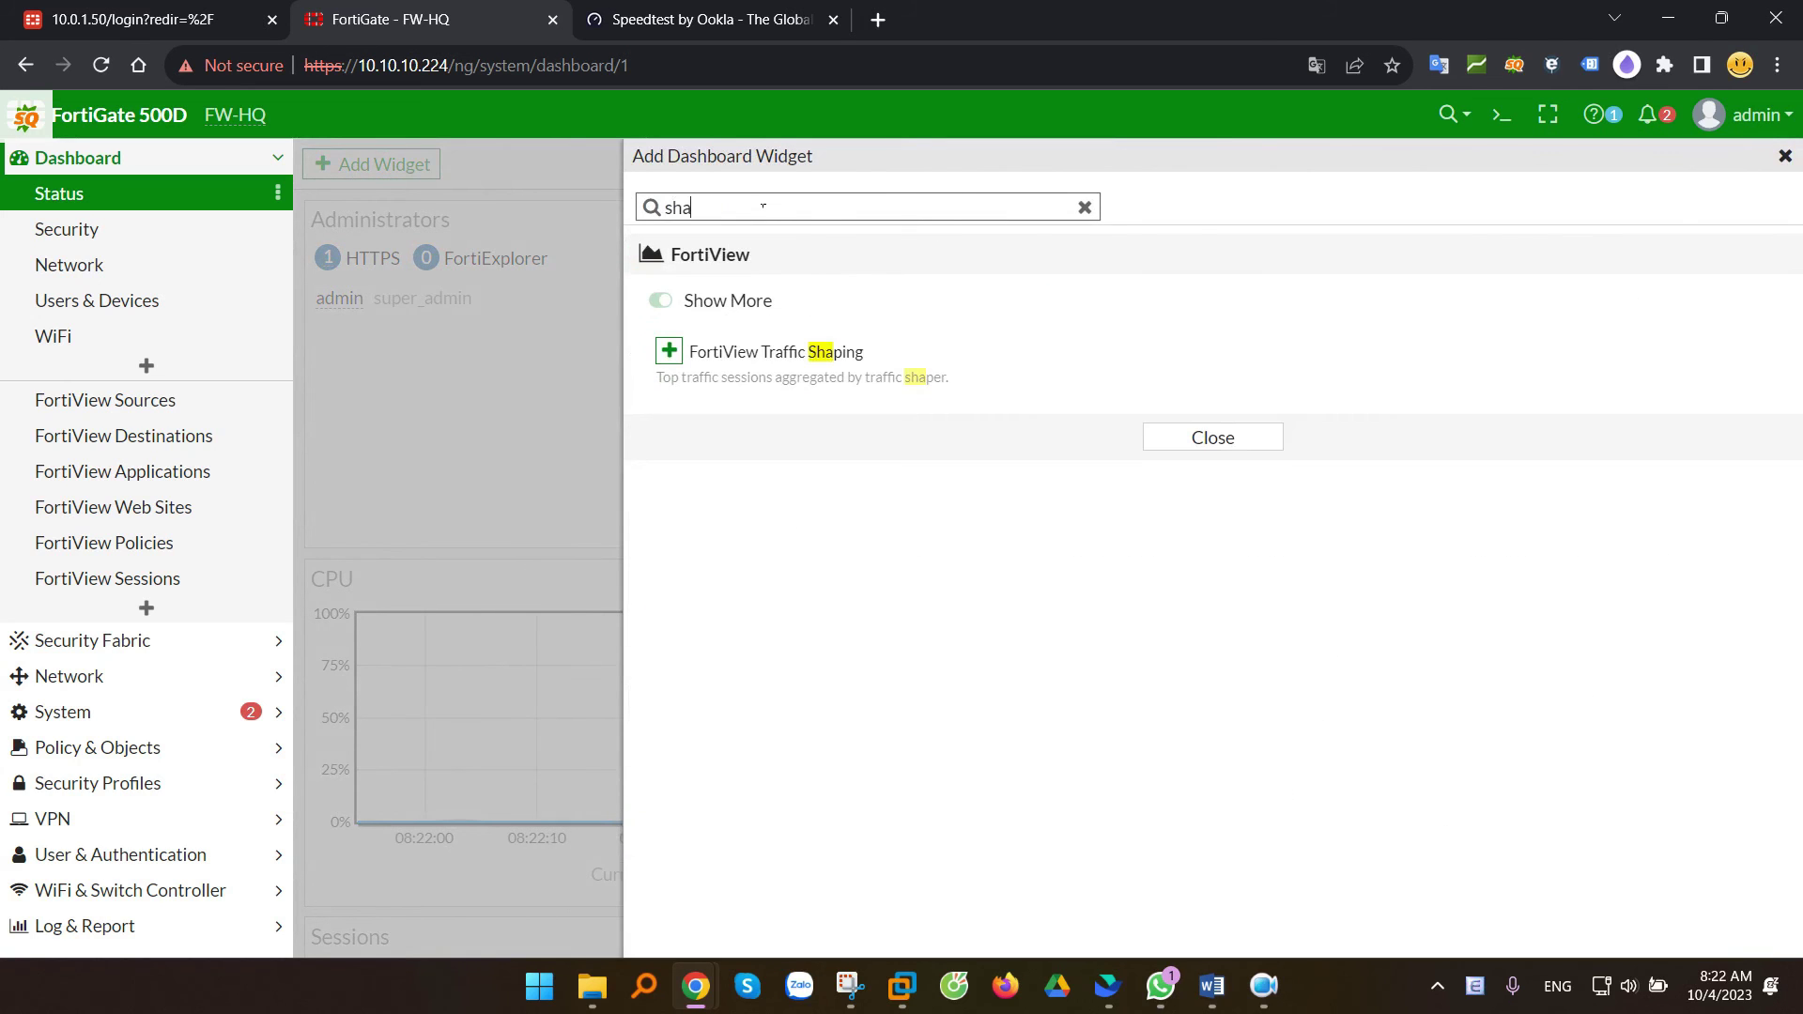
pyautogui.click(669, 352)
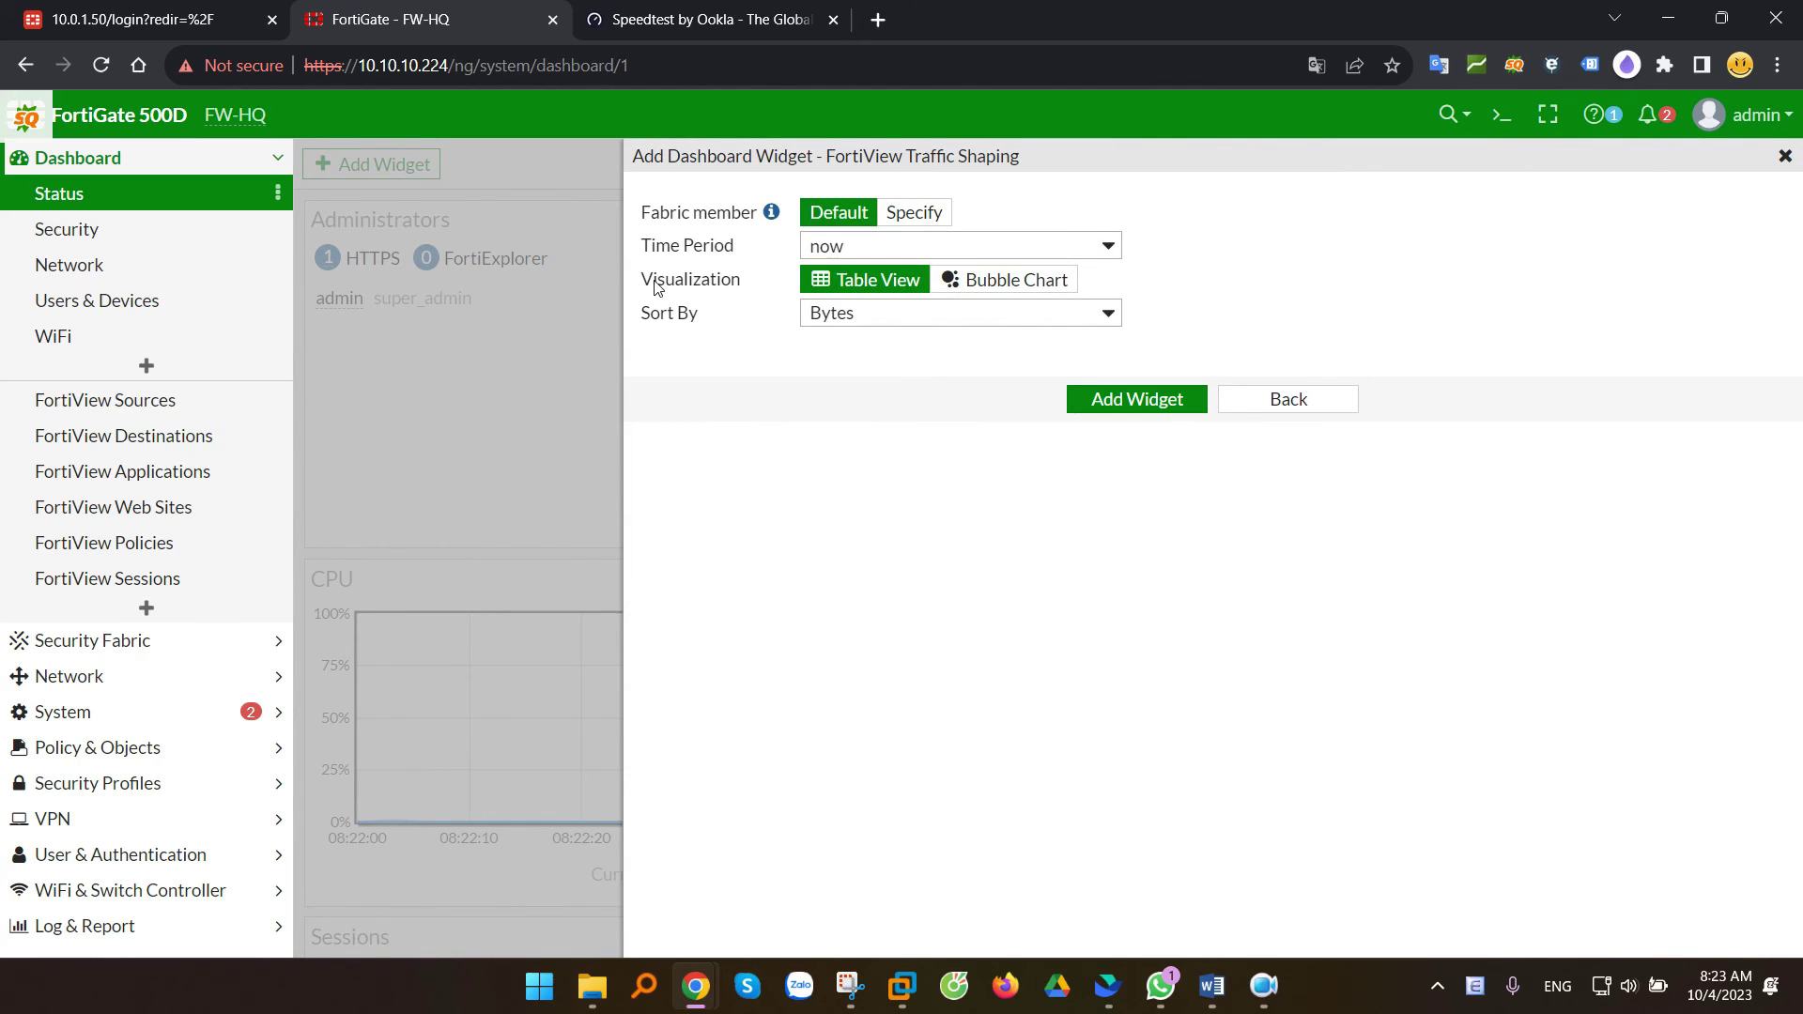
# Step: Add the FortiView Traffic Shaping widget to the Status dashboard with the Table View visualization
pyautogui.moveTo(654, 283); pyautogui.dragTo(741, 246)
pyautogui.click(986, 282)
pyautogui.click(878, 282)
pyautogui.click(951, 285)
pyautogui.click(862, 281)
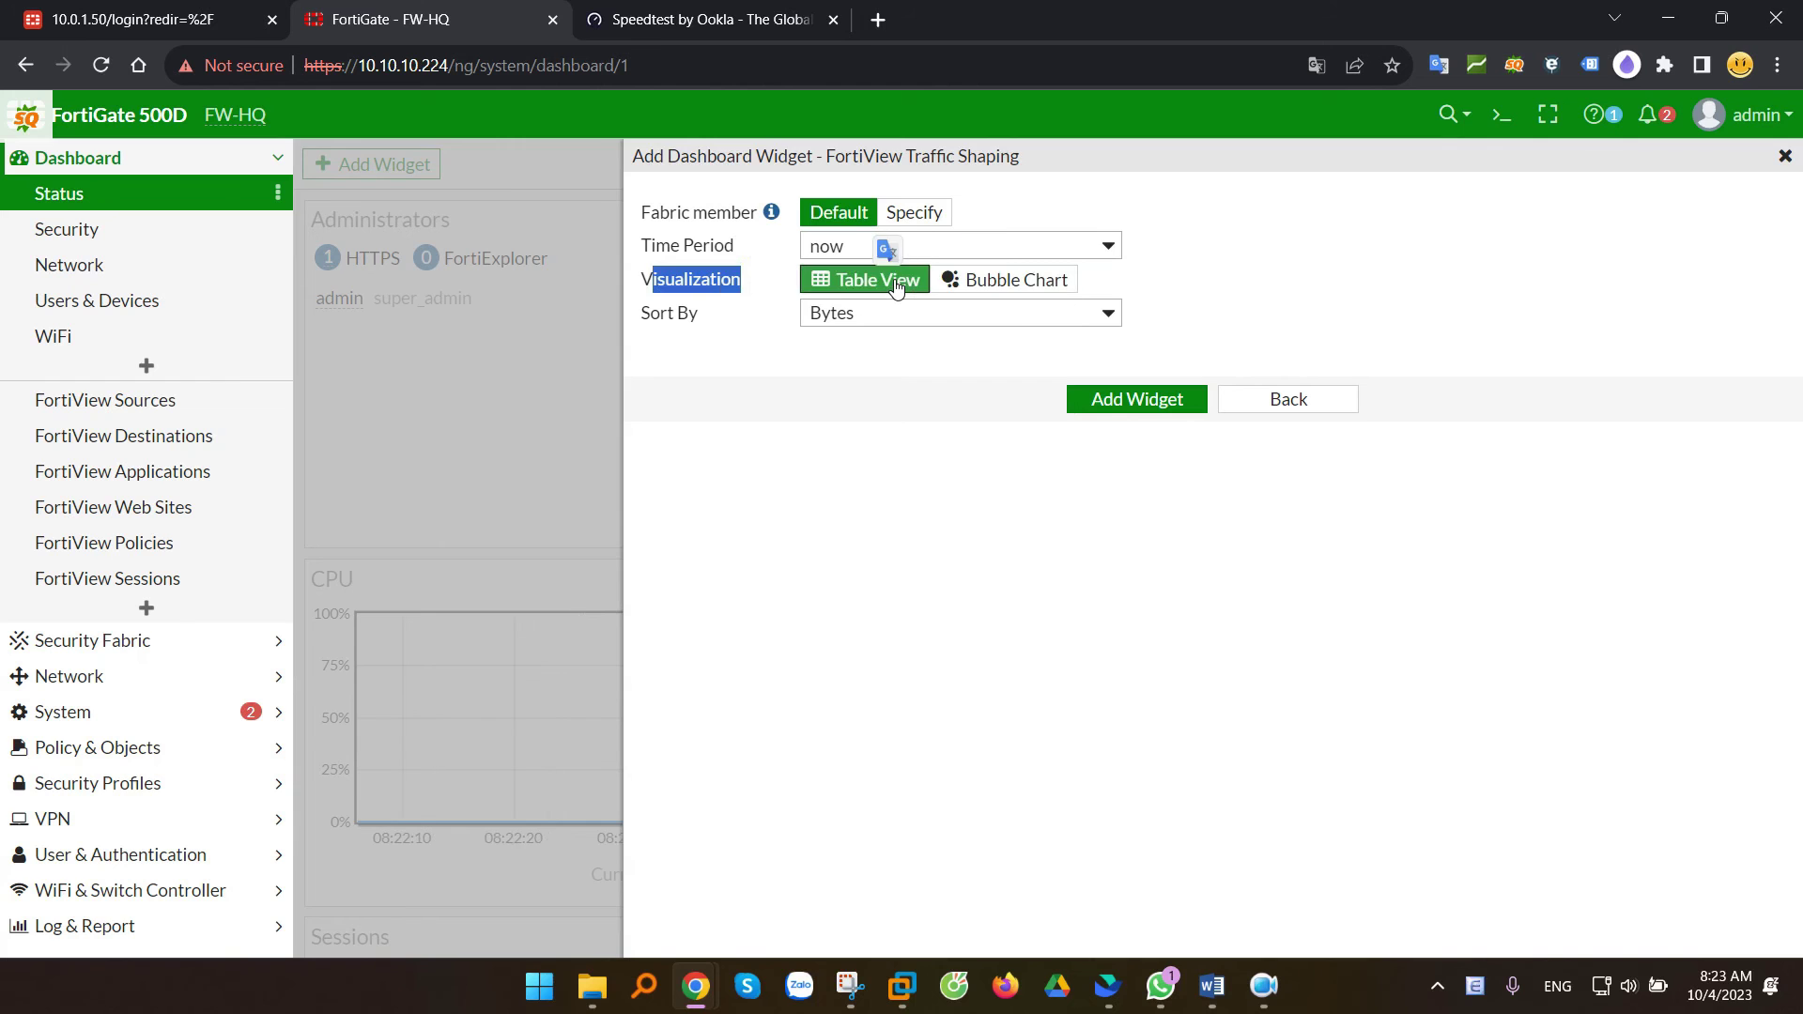
pyautogui.click(1135, 399)
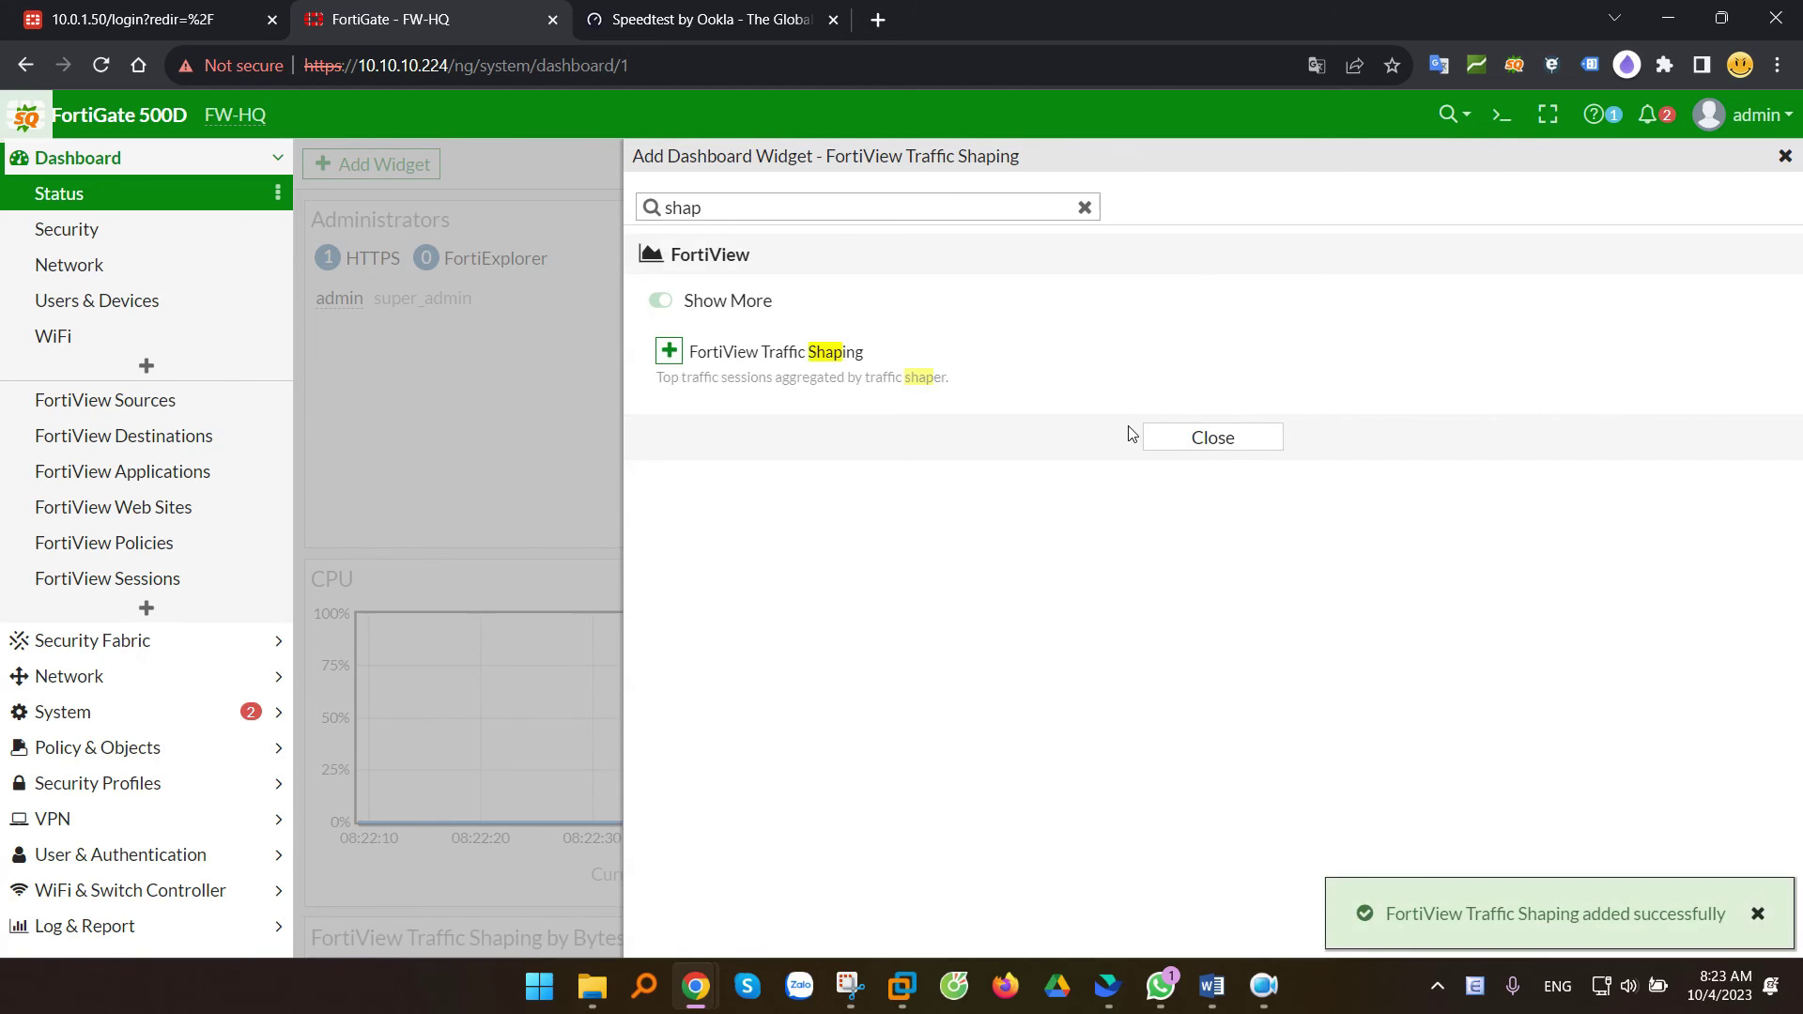
pyautogui.click(1211, 438)
# Step: Refresh the FortiView Traffic Shaping widget on the Status dashboard and check it for shaper traffic
pyautogui.scroll(-7, 1126, 545)
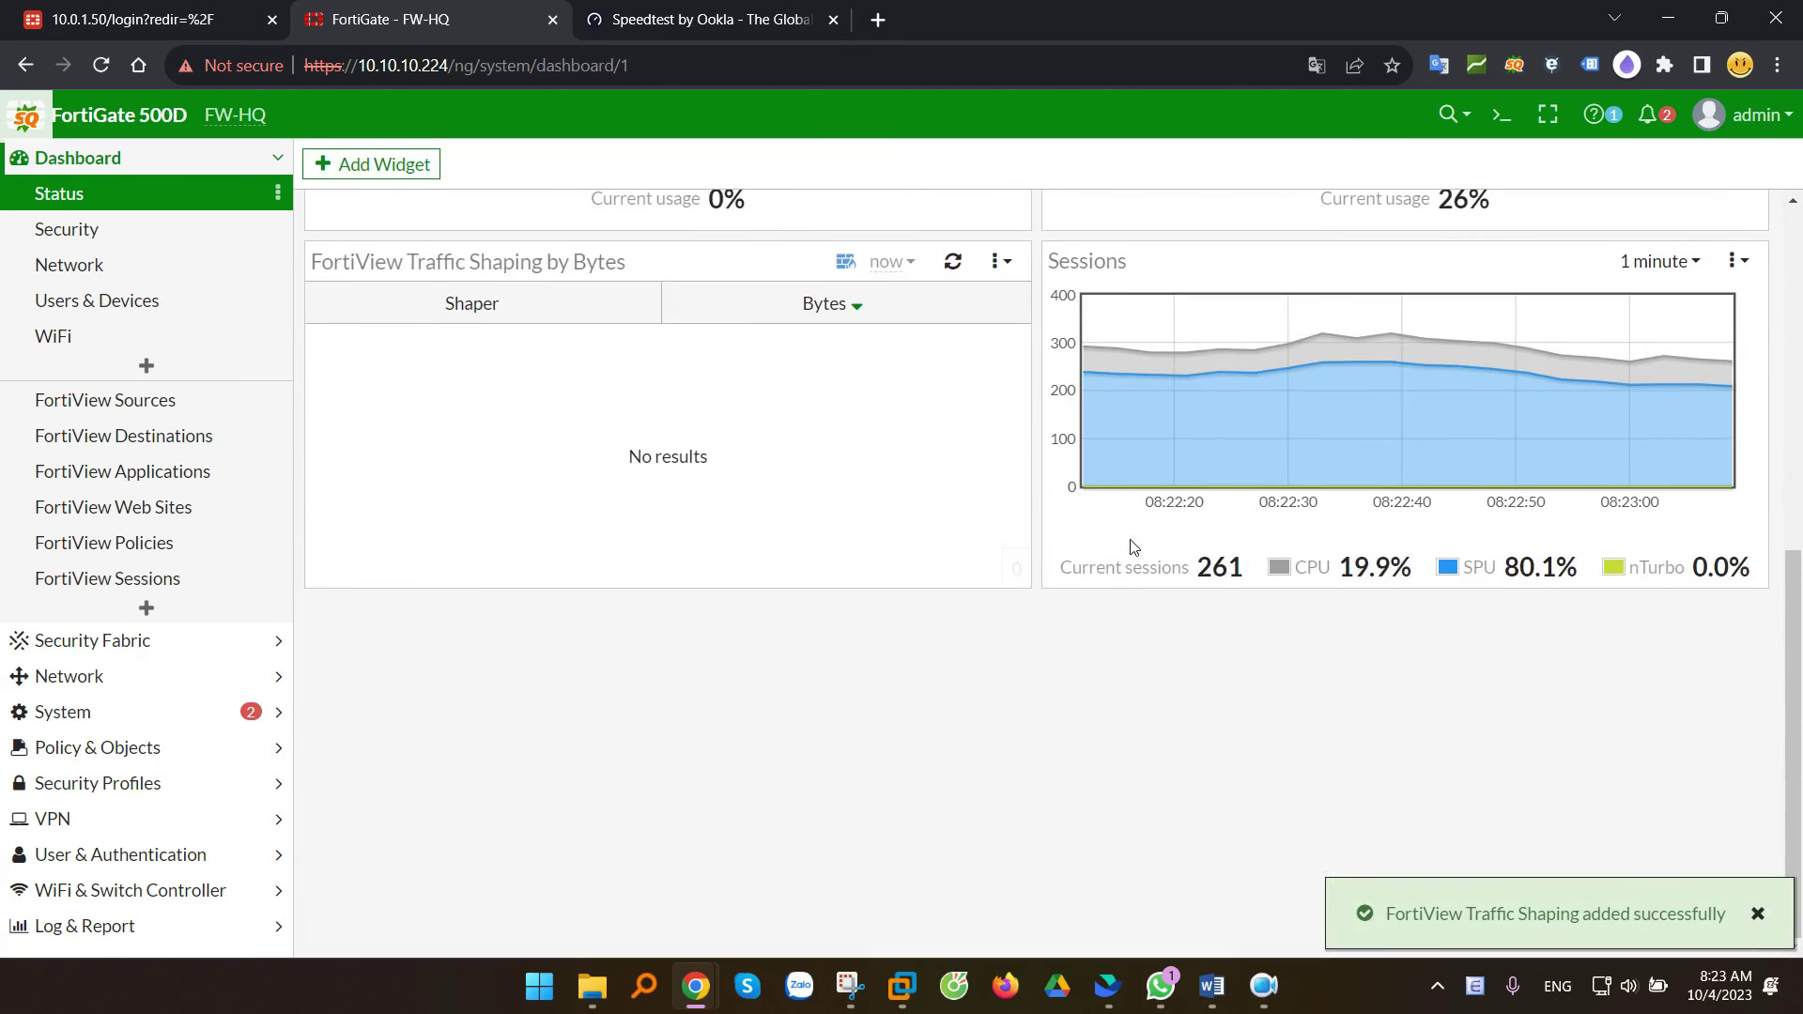
pyautogui.moveTo(598, 399)
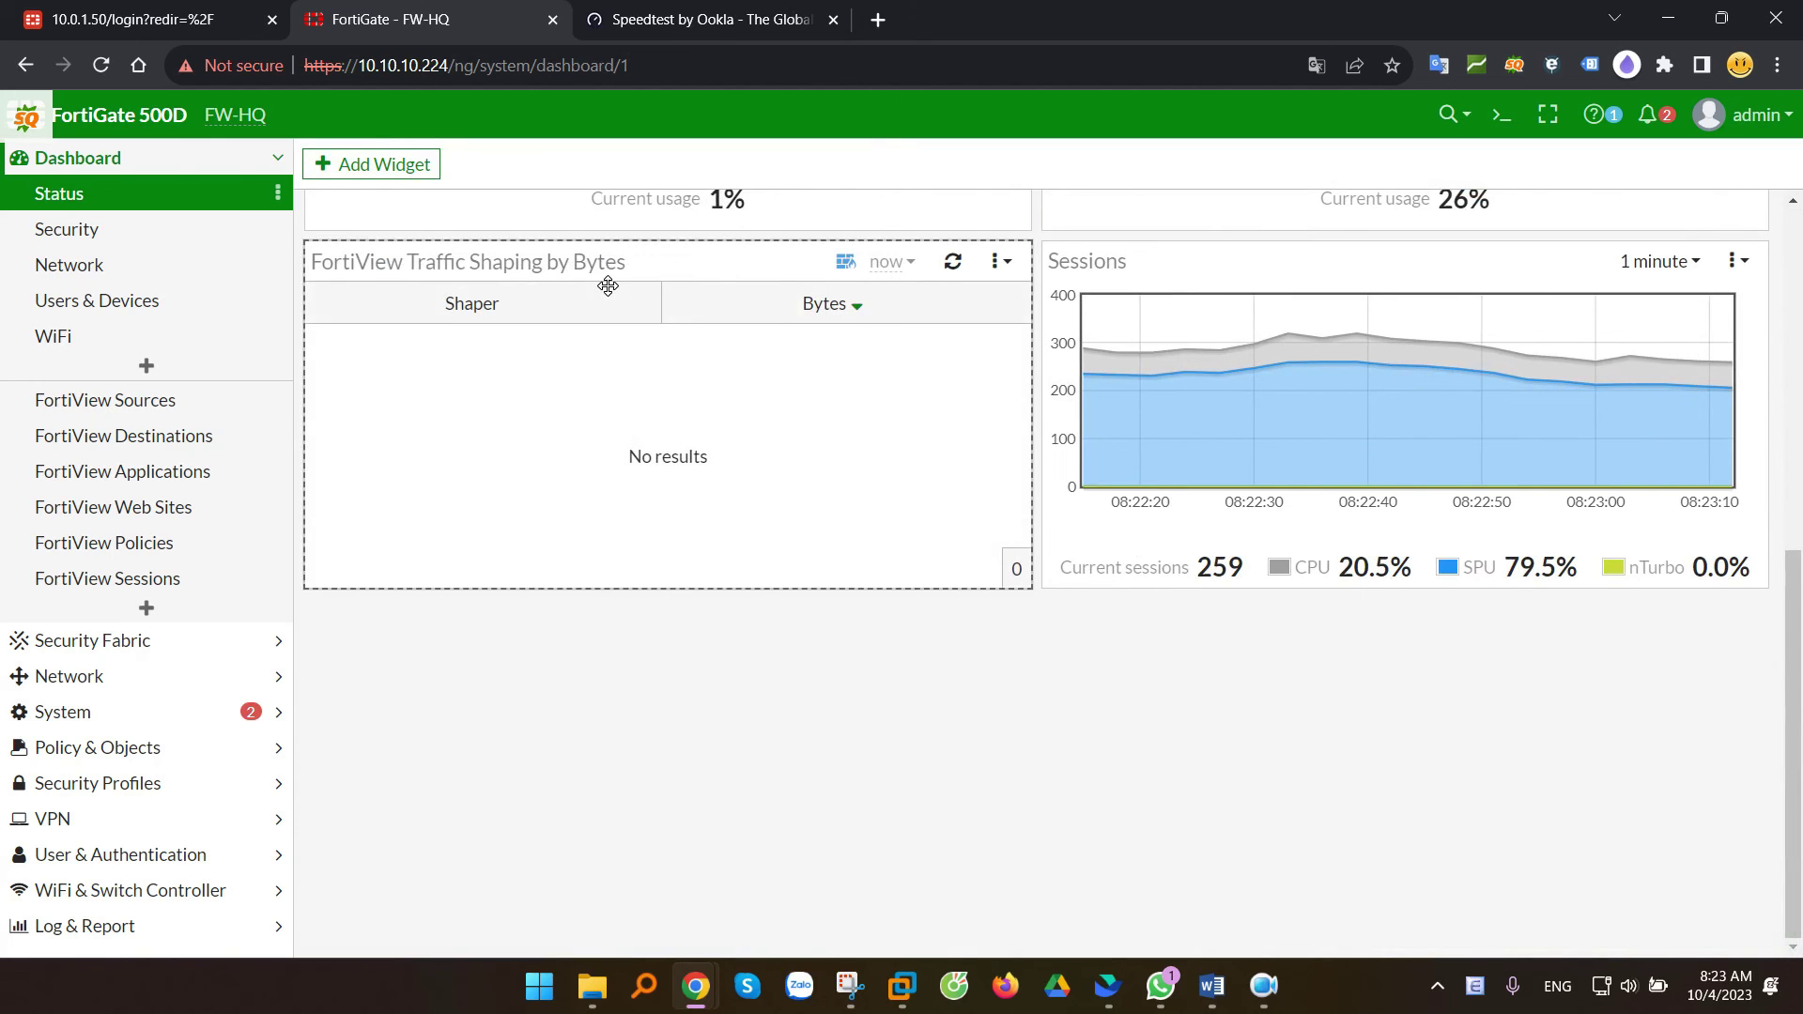
pyautogui.moveTo(608, 317)
pyautogui.scroll(1, 939, 504)
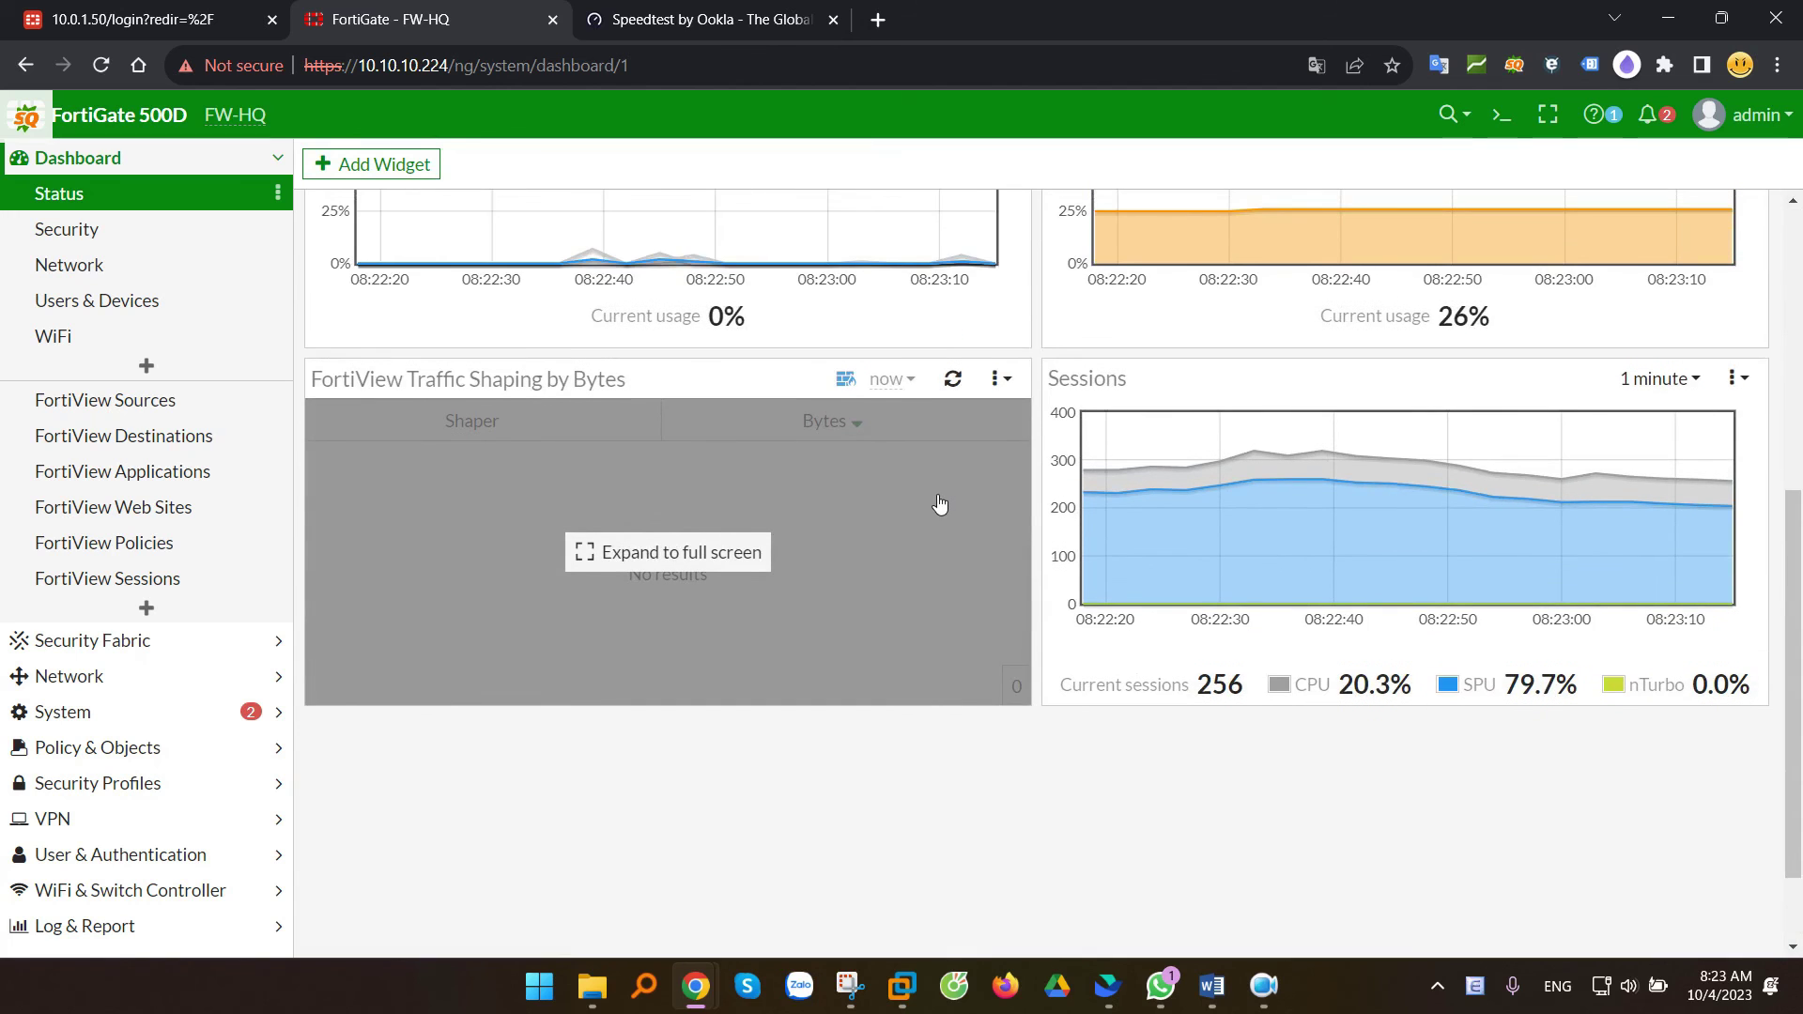
pyautogui.click(955, 380)
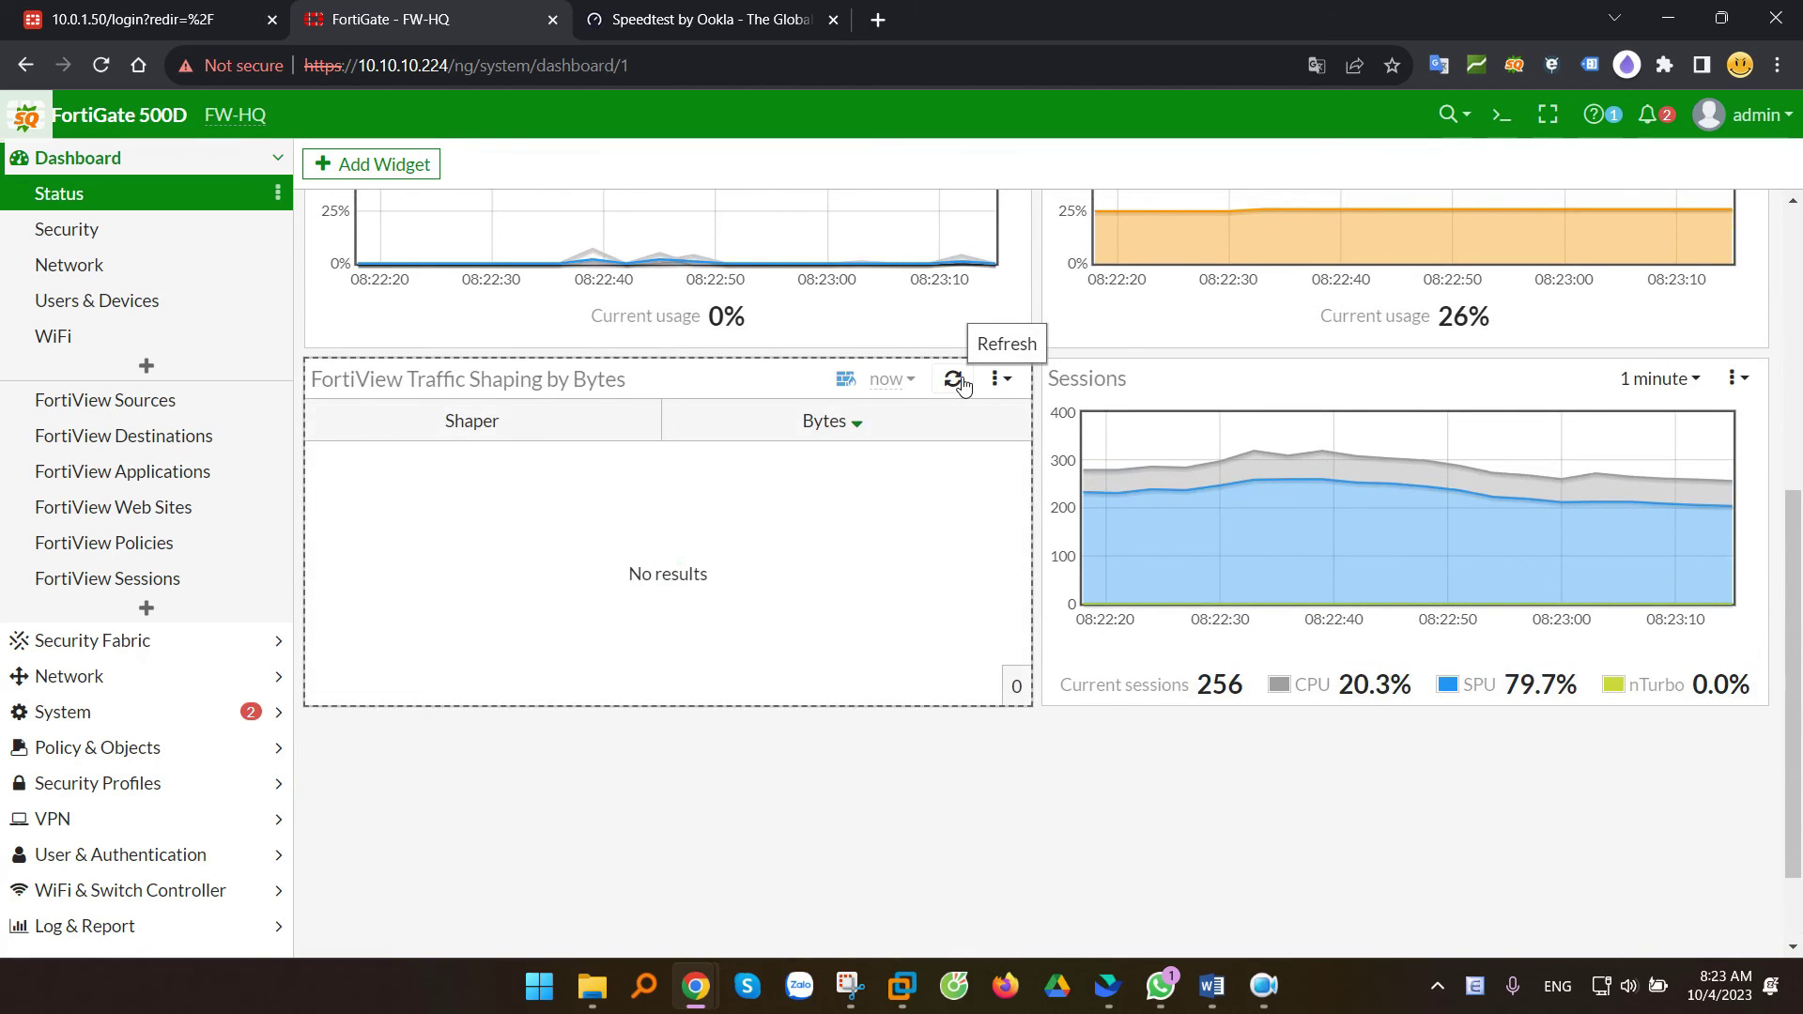
pyautogui.click(954, 379)
pyautogui.moveTo(956, 413)
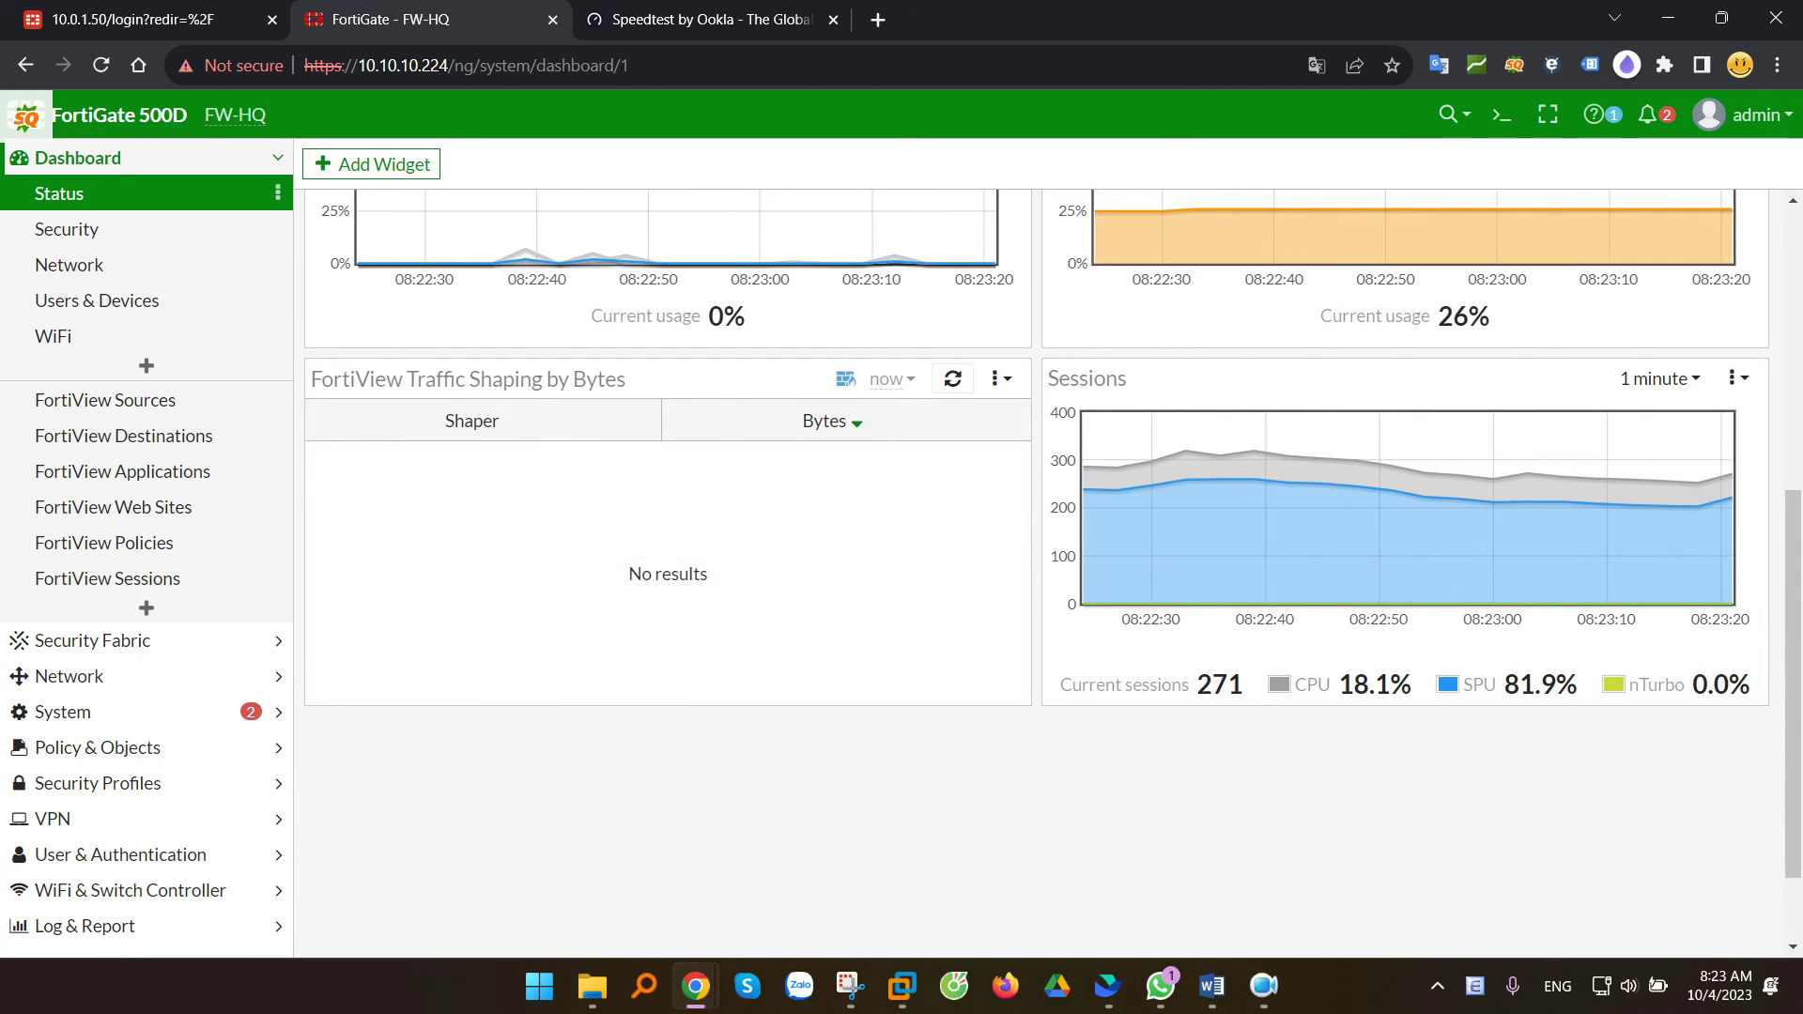
pyautogui.hotkey('alt', 'Tab')
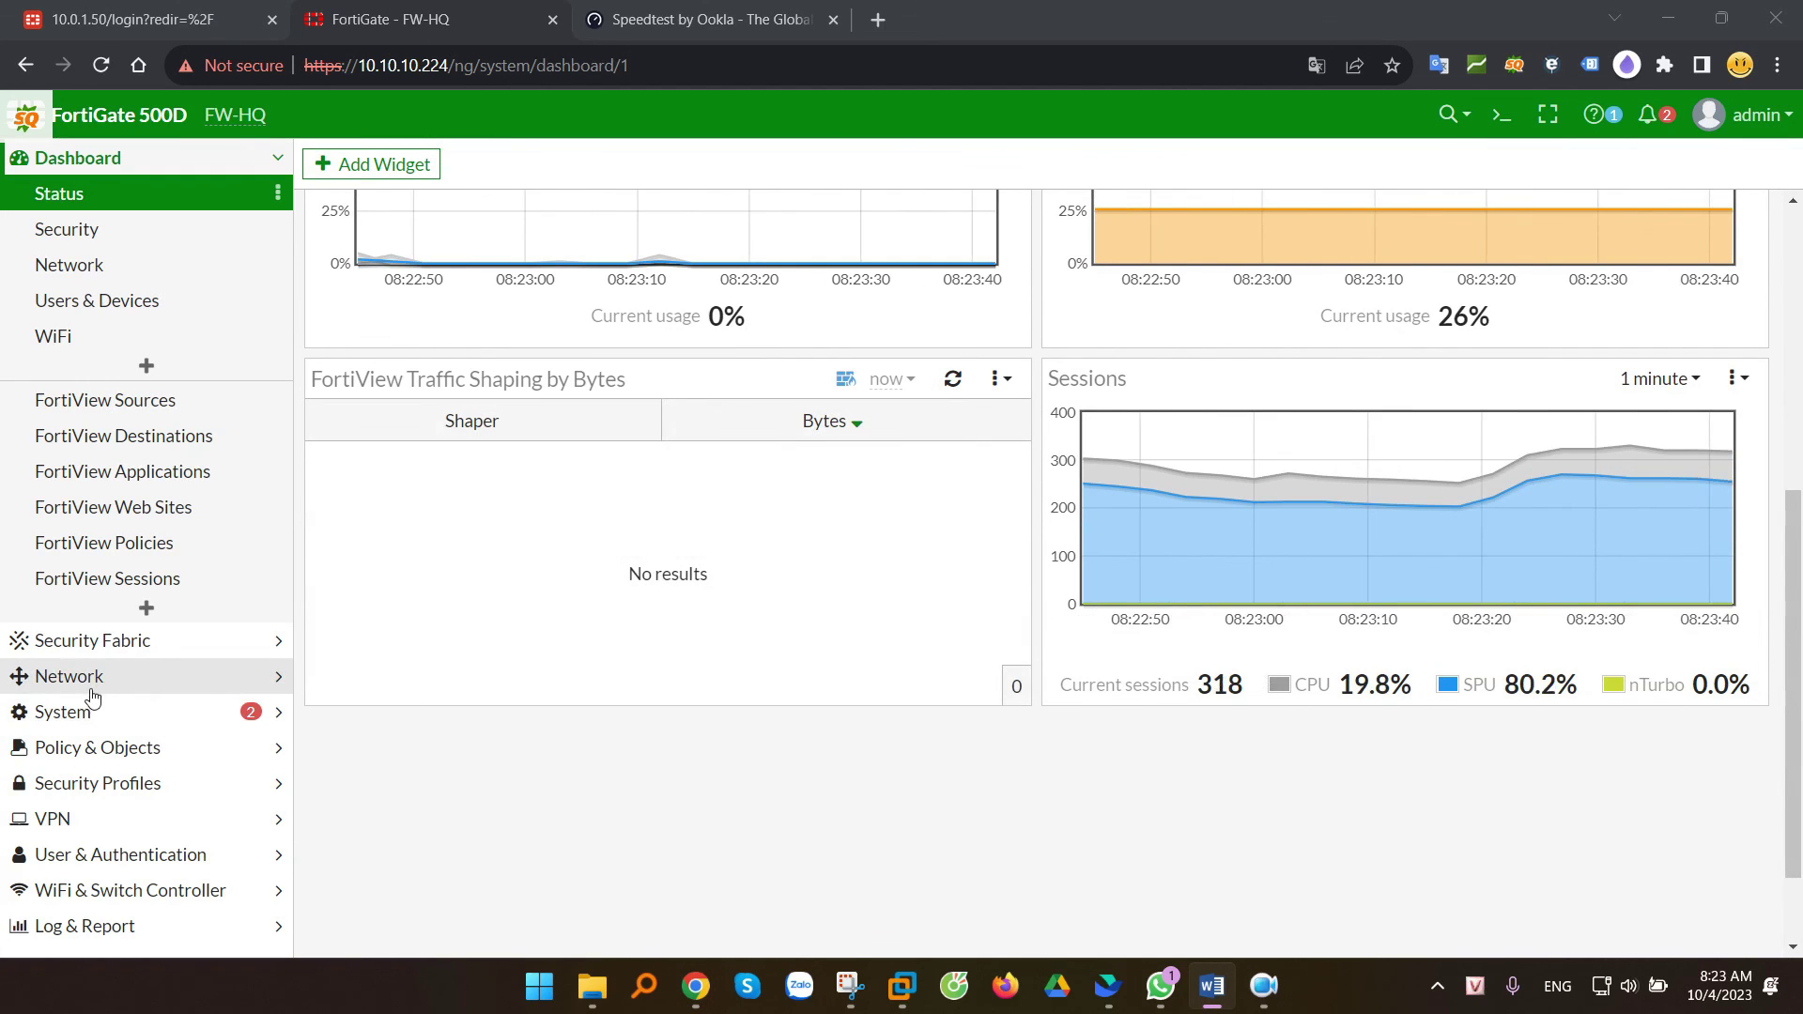
# Step: Start a new traffic shaping policy and name it Test-view
pyautogui.click(97, 749)
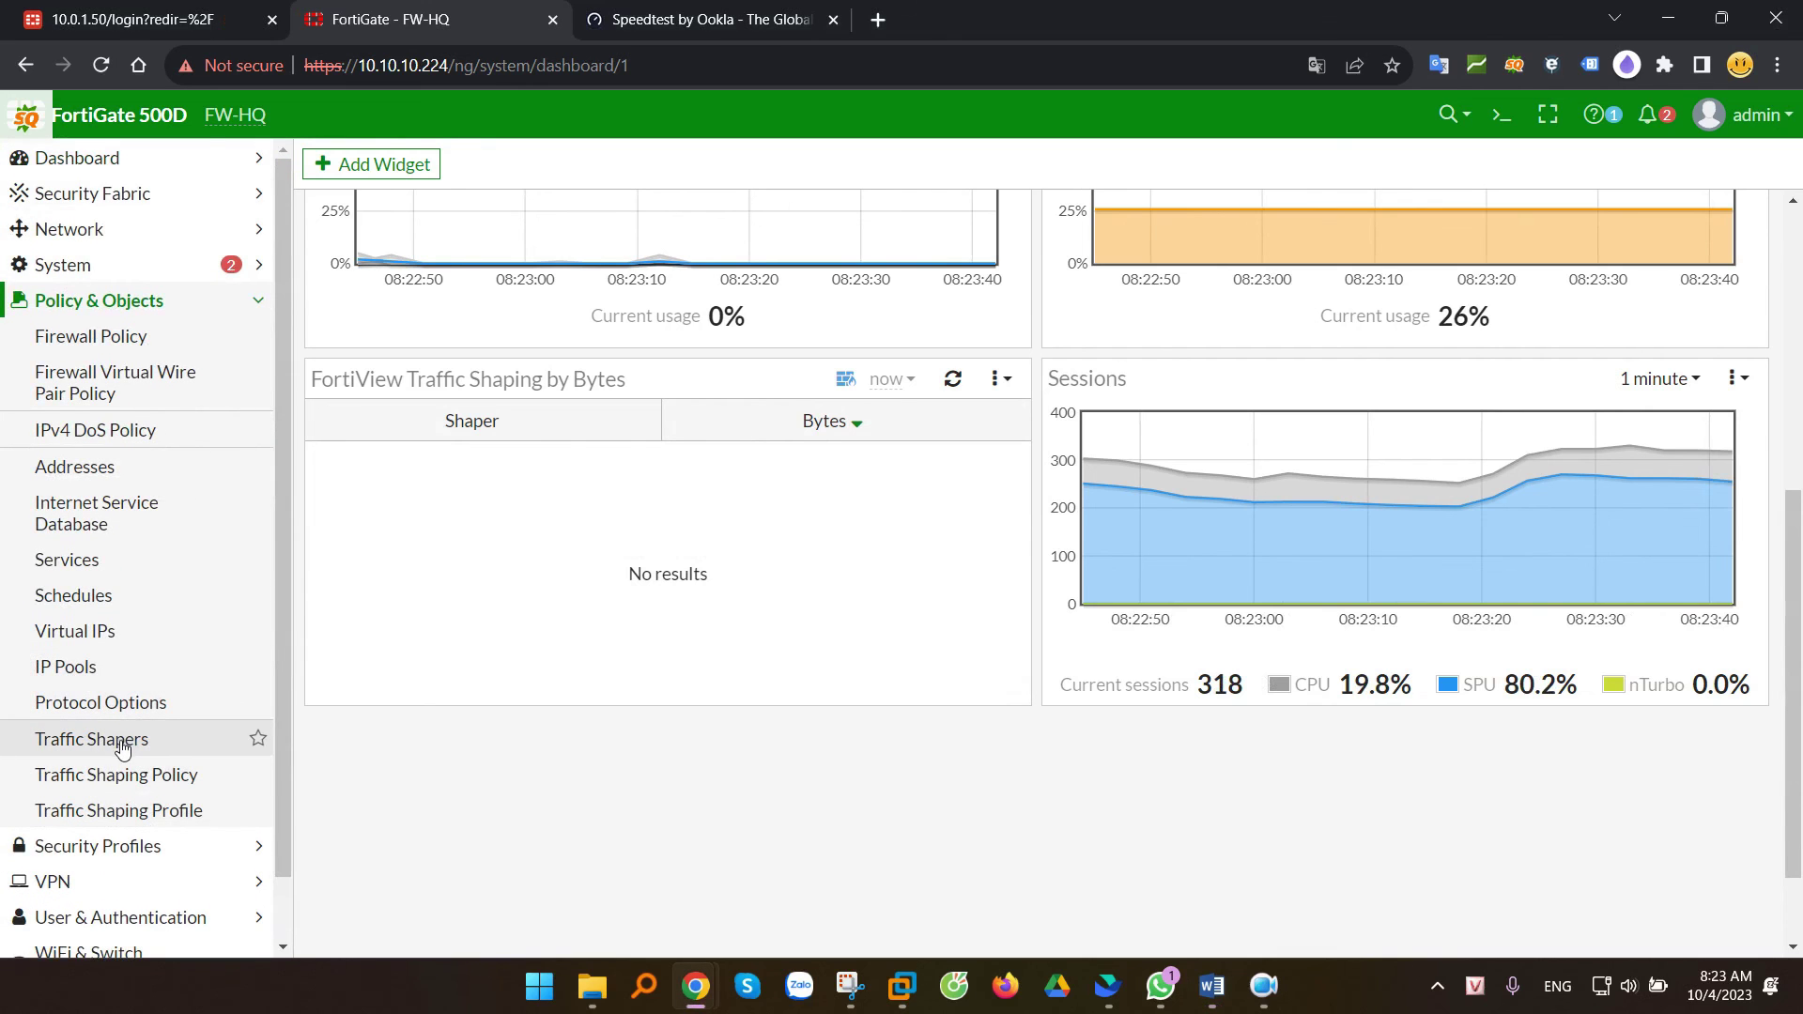
pyautogui.click(121, 775)
pyautogui.click(390, 164)
pyautogui.click(504, 218)
pyautogui.write('Test-view')
# Step: Set the Test-view policy's source to VLAN-Guest, destination to all, and service to ALL
pyautogui.click(550, 376)
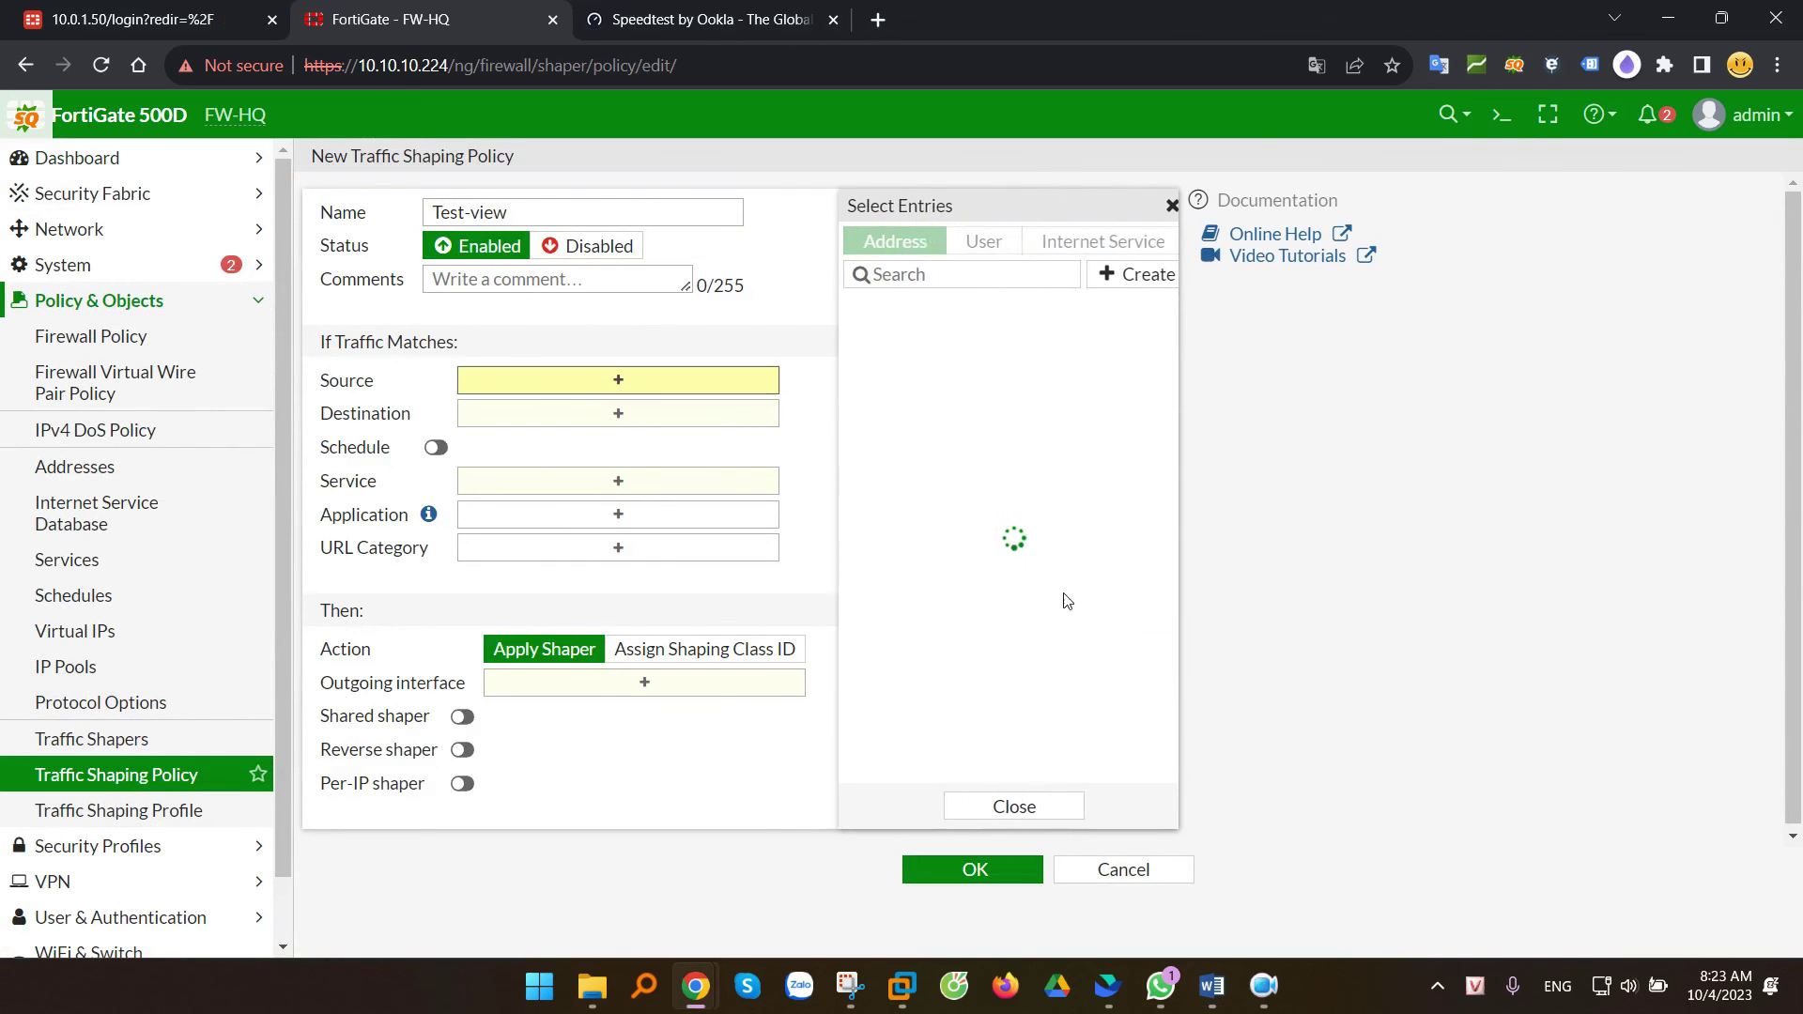
pyautogui.scroll(-2, 991, 655)
pyautogui.click(986, 764)
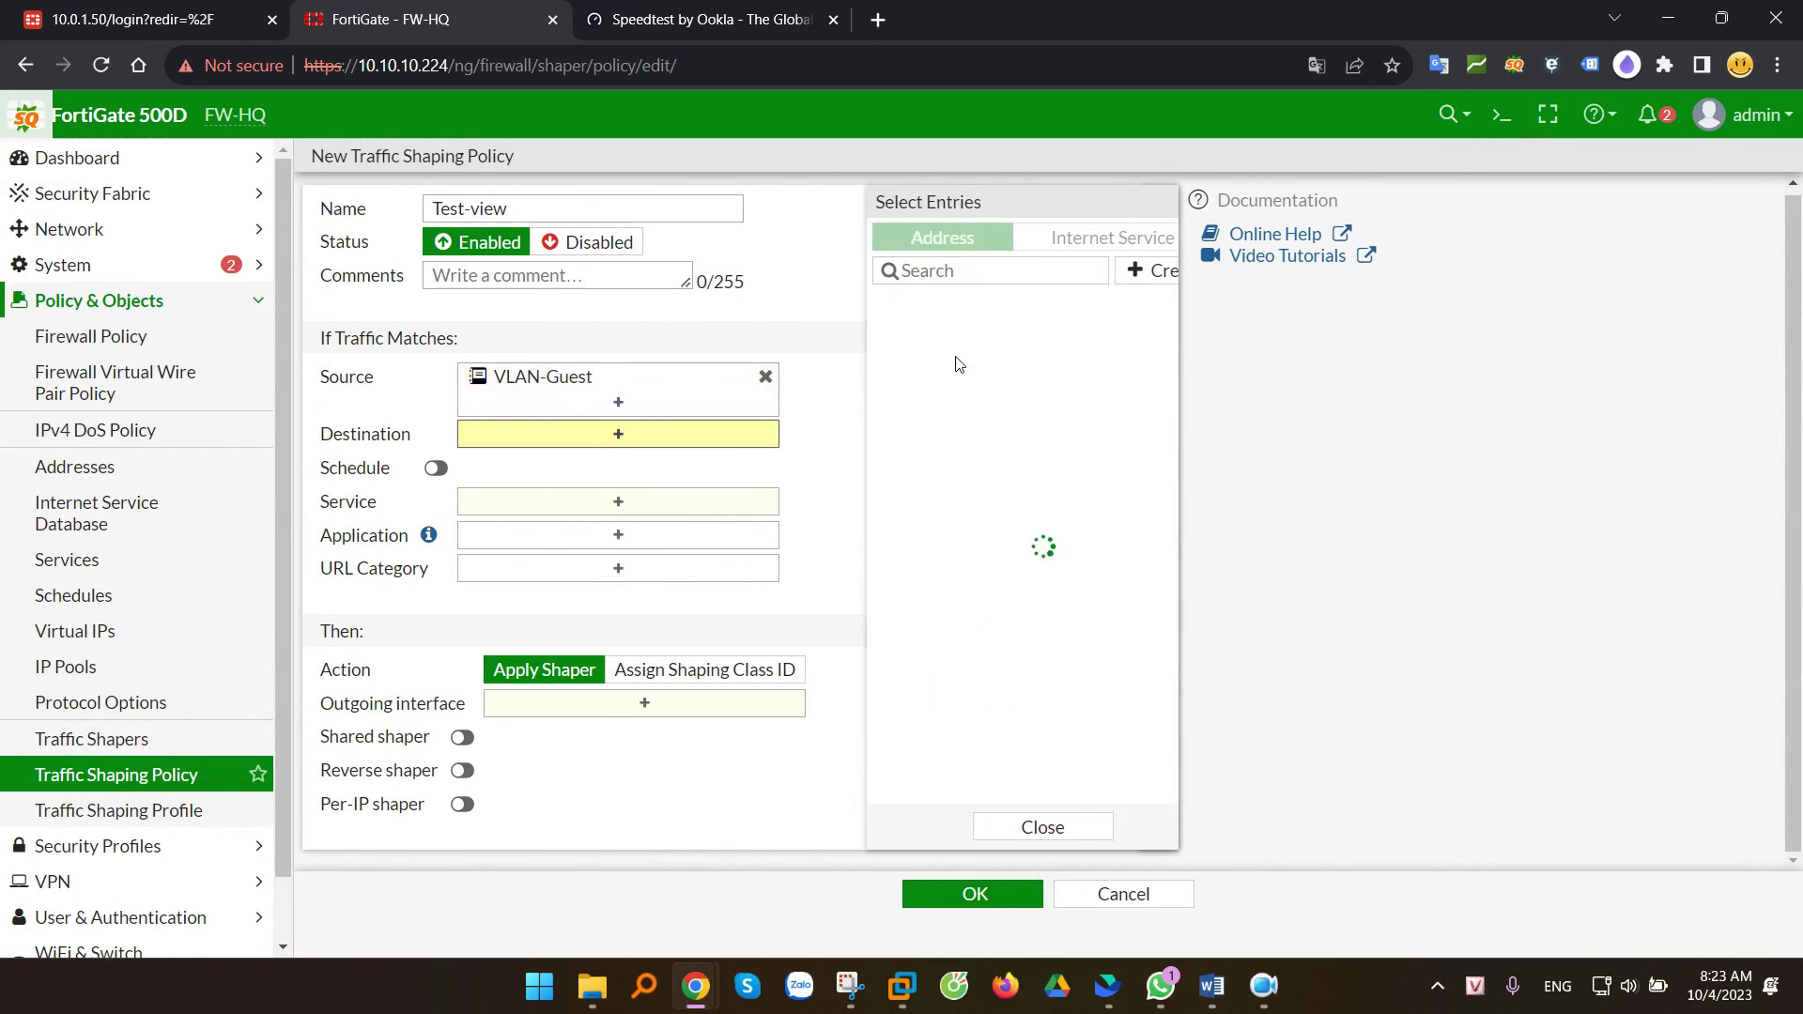
pyautogui.click(896, 346)
pyautogui.click(601, 523)
pyautogui.click(878, 334)
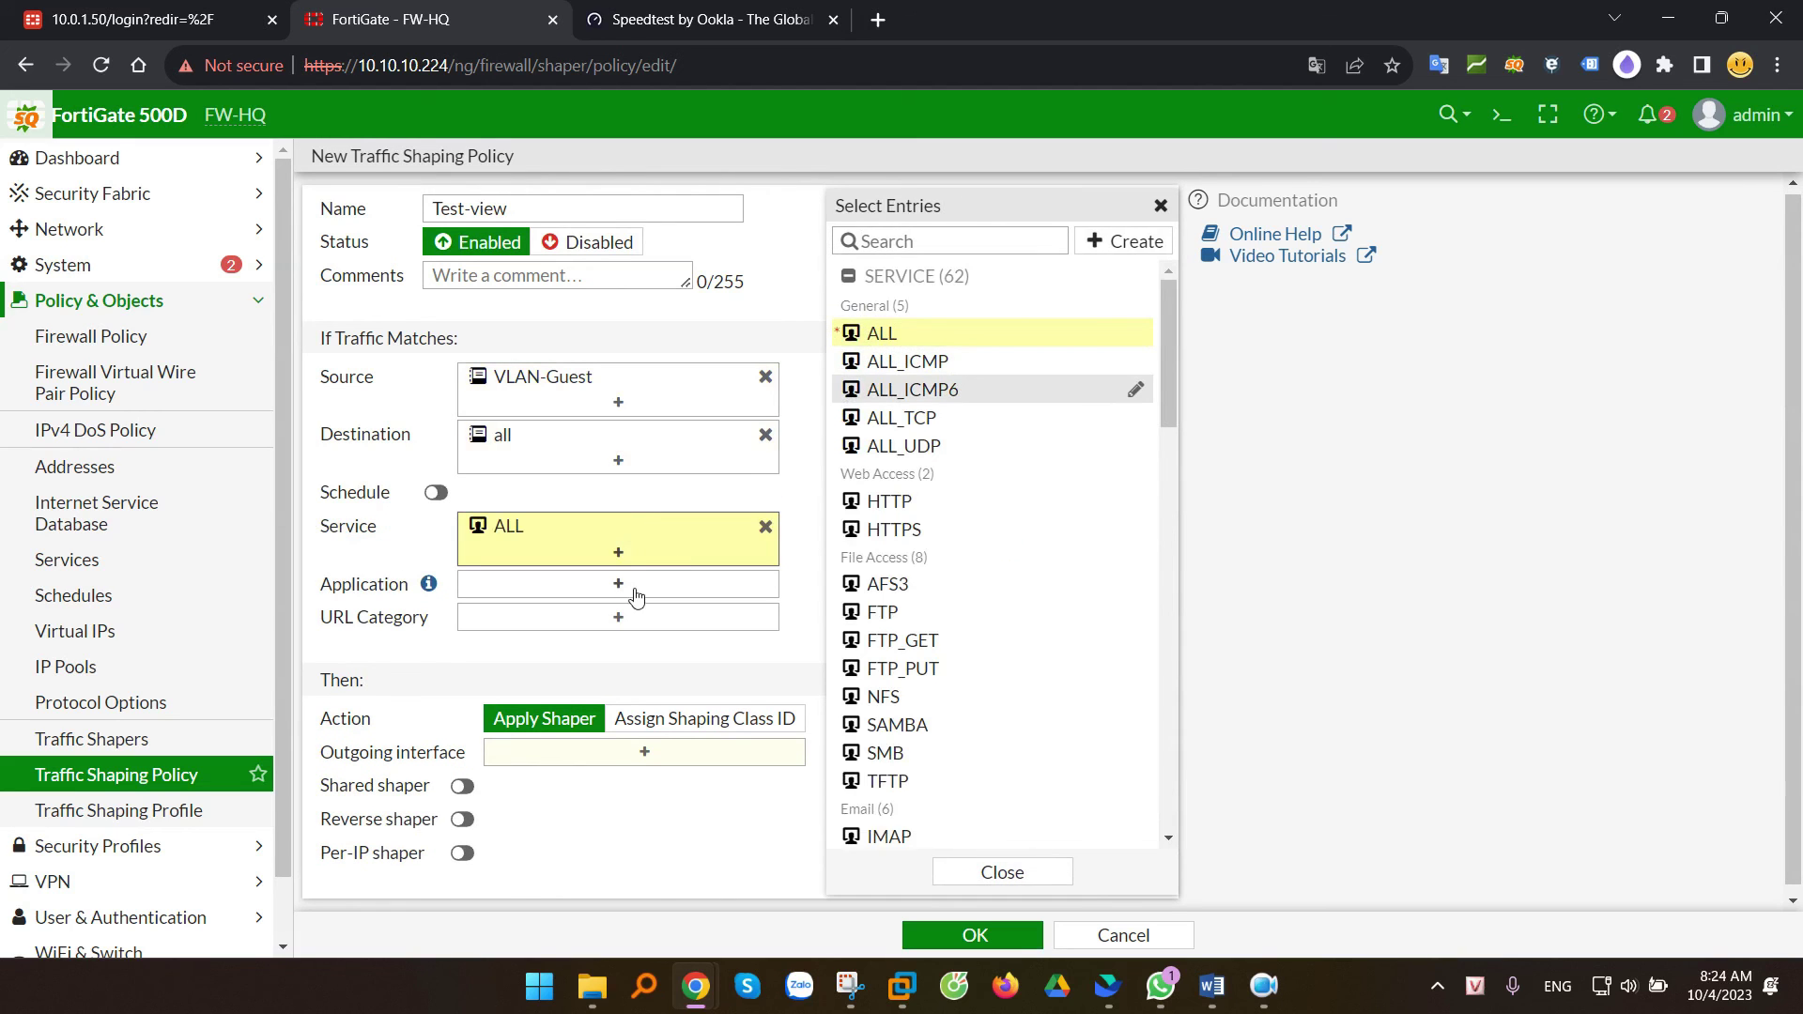
# Step: Set the outgoing interface to WAN-HQ (port9), enable the shared shaper with shared-1M-pipe, and save the Test-view policy
pyautogui.click(443, 667)
pyautogui.click(606, 754)
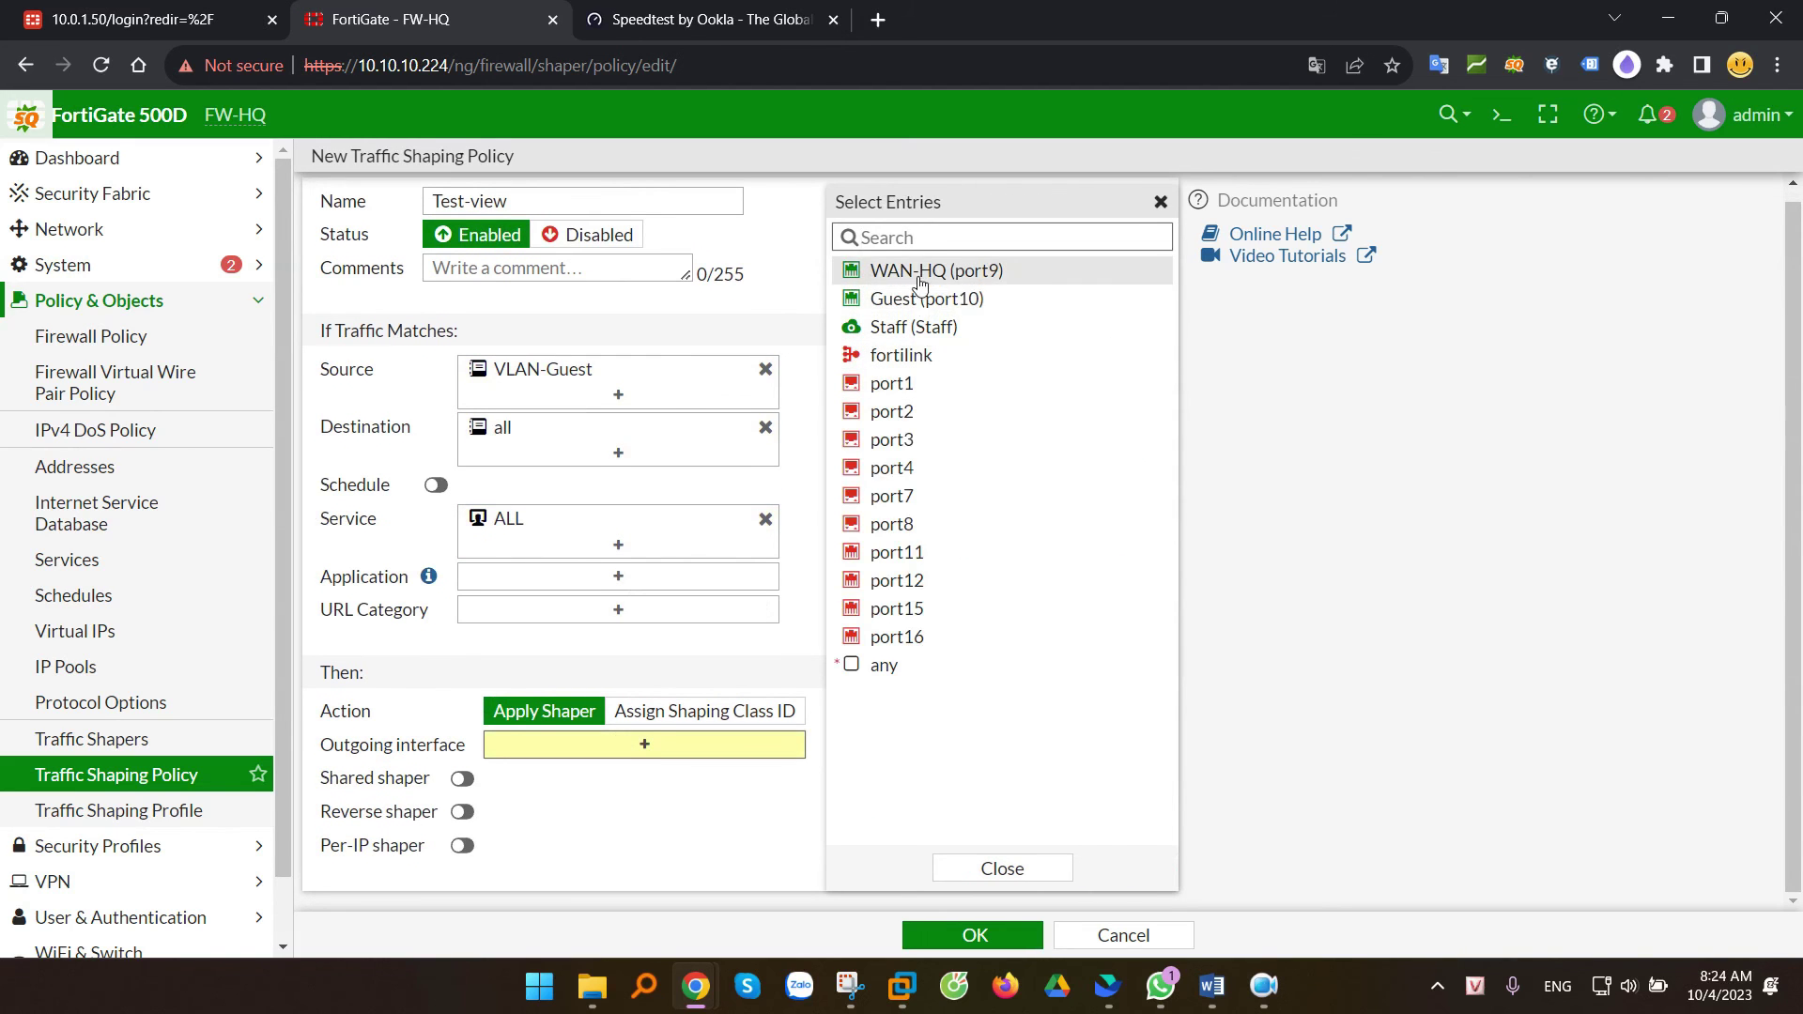
pyautogui.click(925, 274)
pyautogui.click(462, 803)
pyautogui.click(583, 779)
pyautogui.scroll(-1, 567, 930)
pyautogui.moveTo(558, 936)
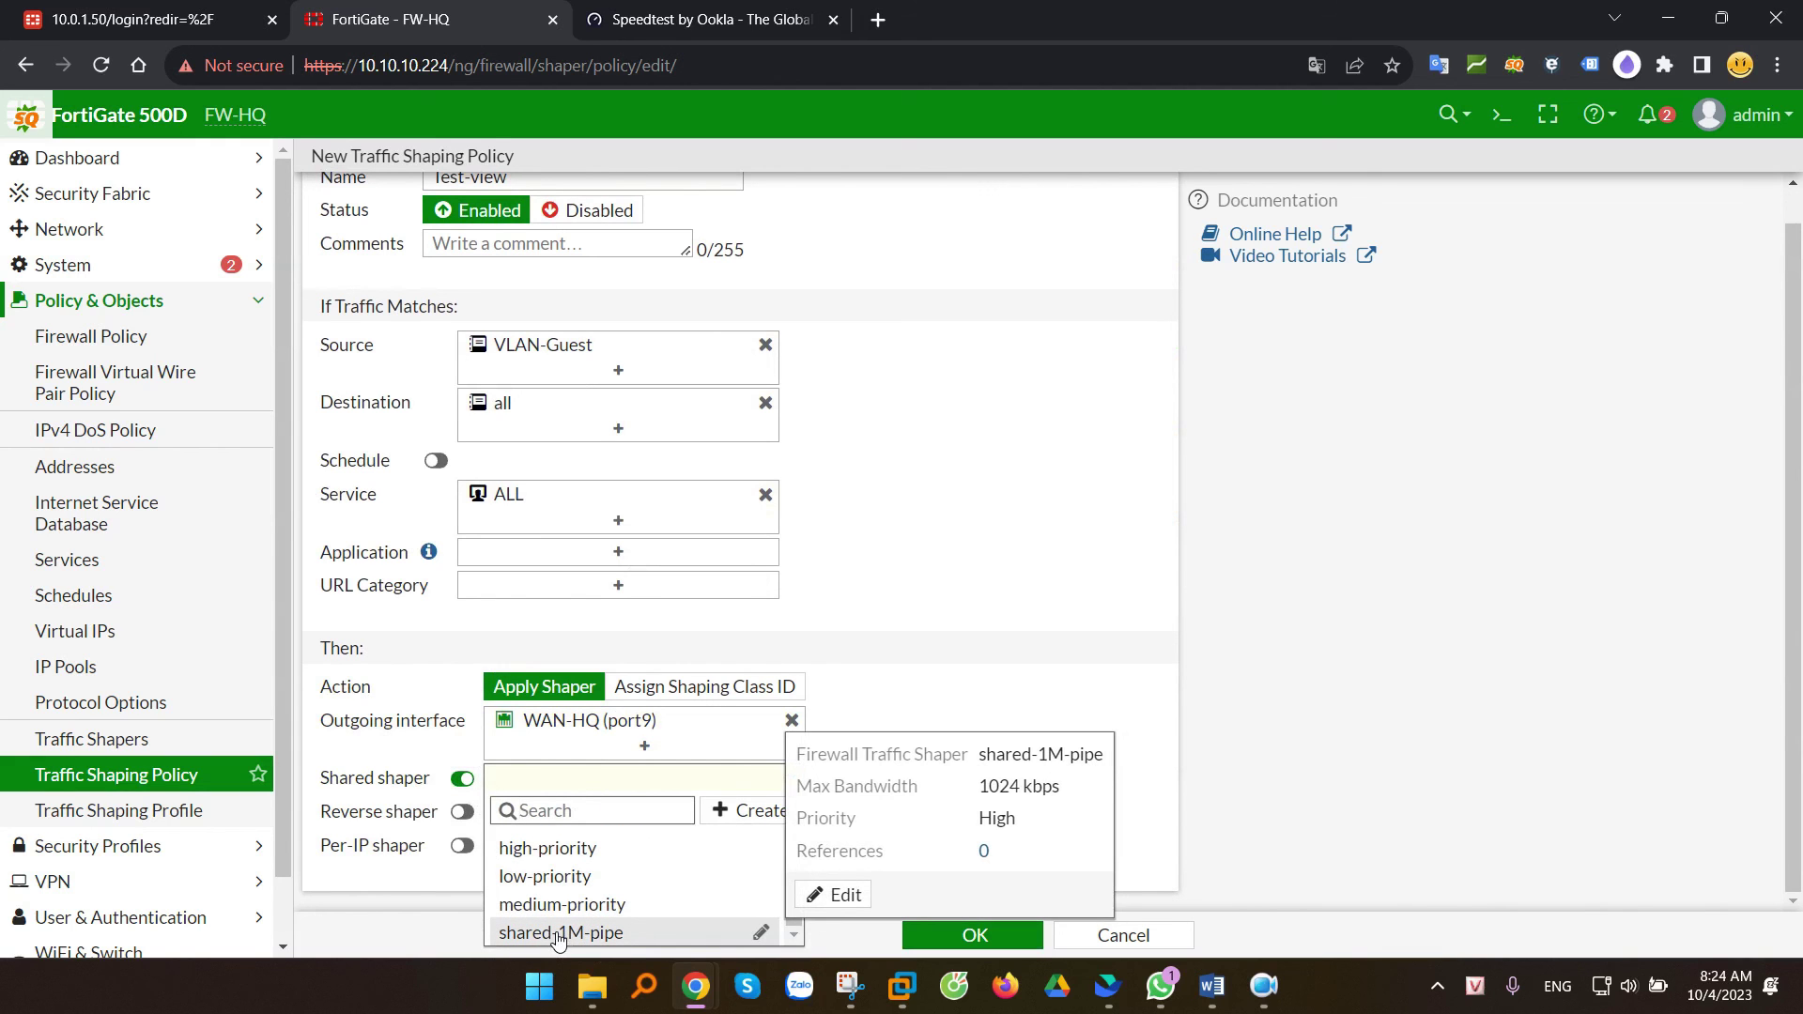
pyautogui.click(559, 935)
pyautogui.click(973, 934)
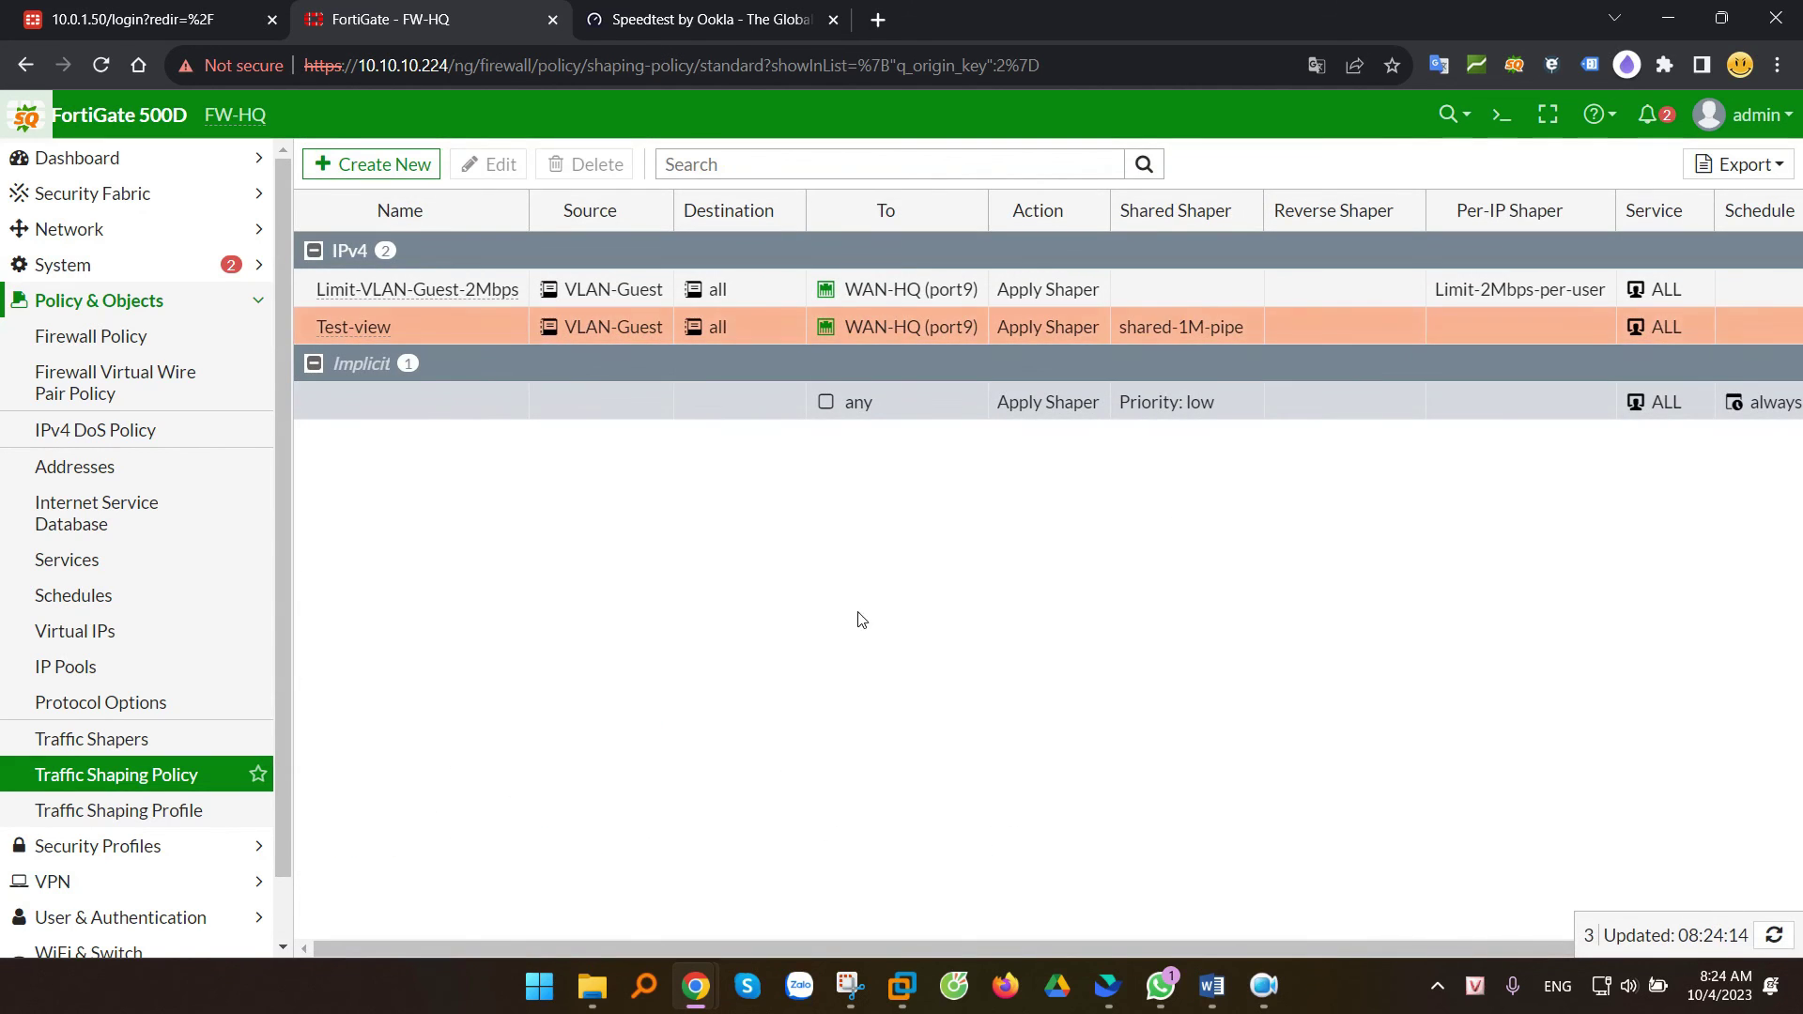
# Step: Move the Test-view policy above Limit-VLAN-Guest-2Mbps in the traffic shaping policy list
pyautogui.moveTo(423, 329); pyautogui.dragTo(404, 297)
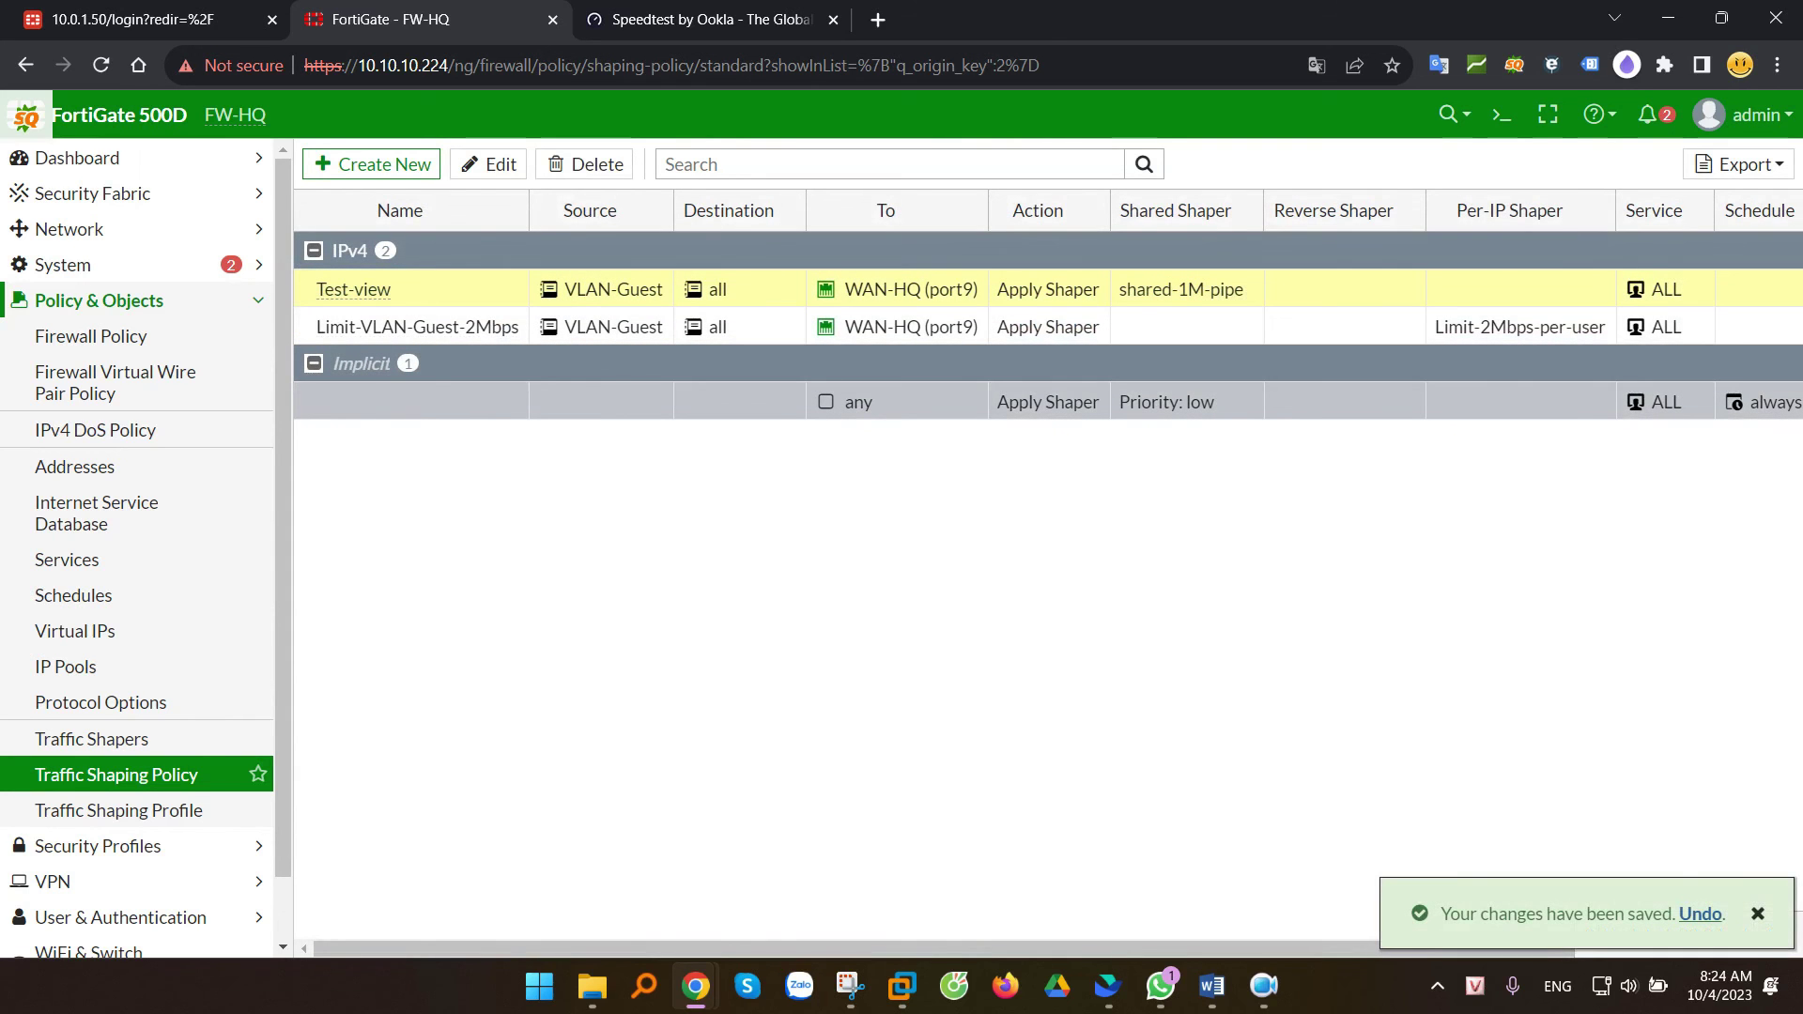
pyautogui.hotkey('alt', 'Tab')
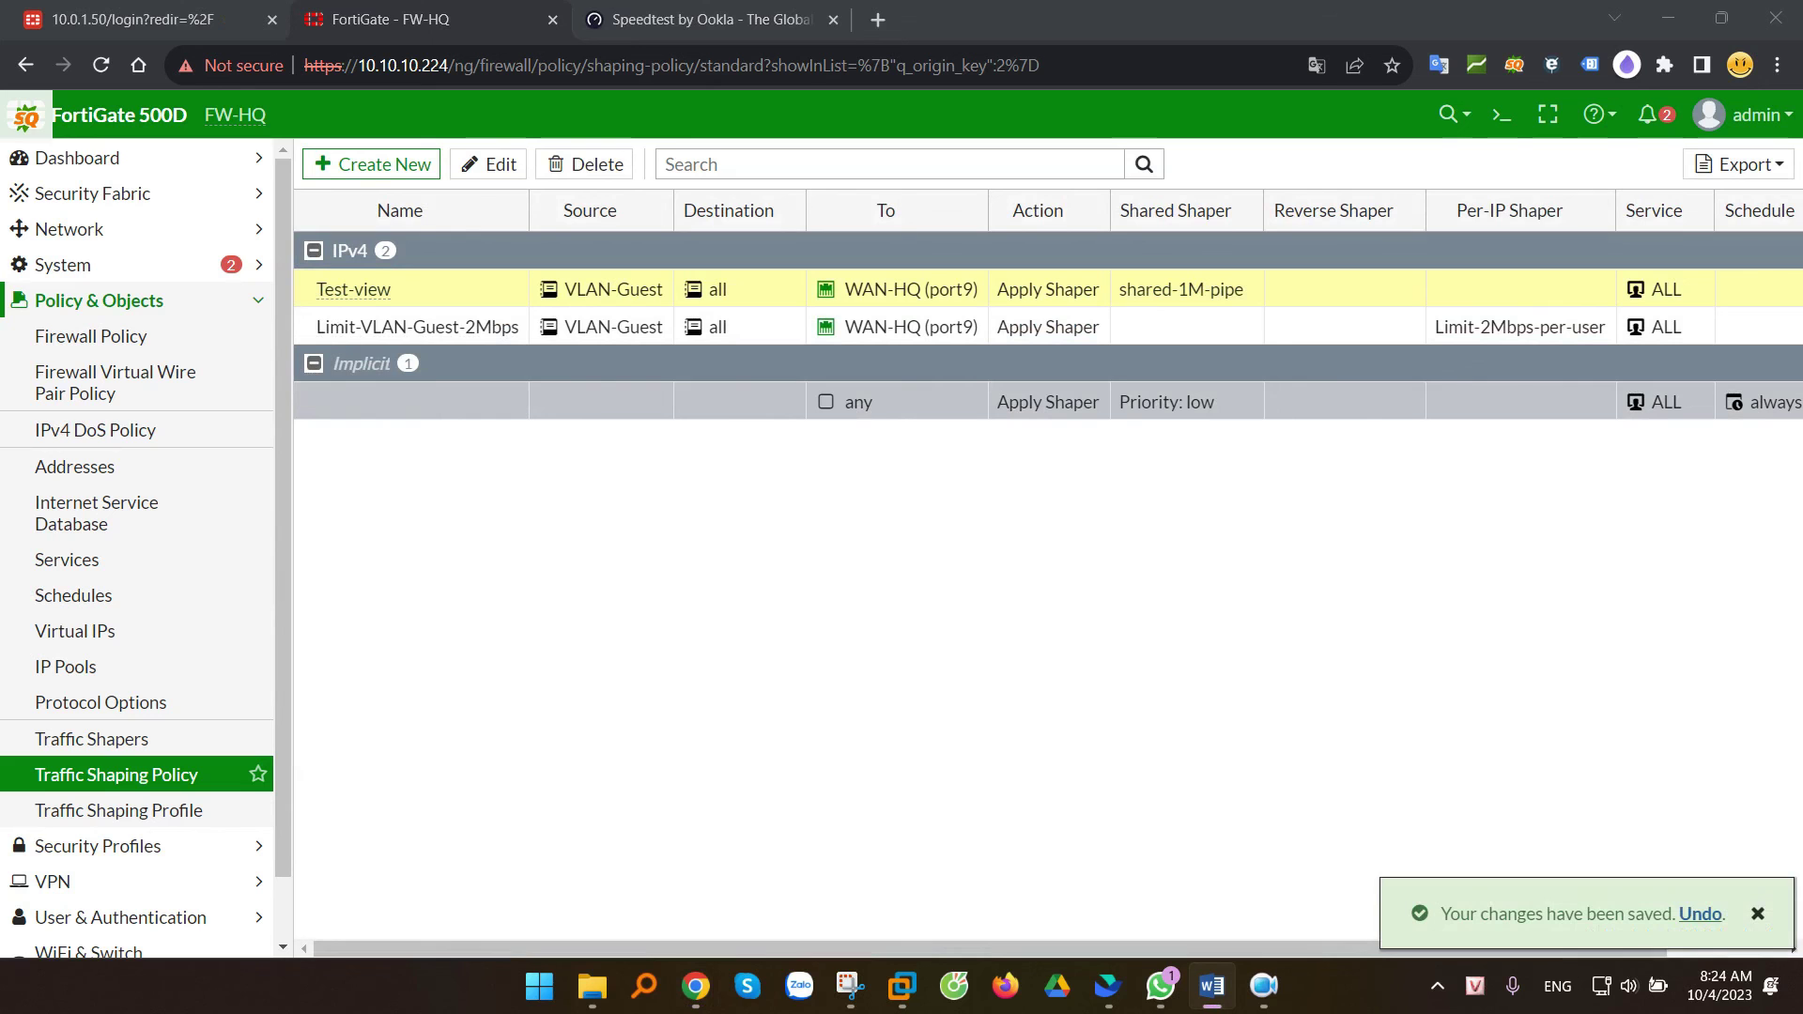
pyautogui.hotkey('alt', 'Tab')
# Step: Return to the Status dashboard and expand the FortiView Traffic Shaping widget to full screen
pyautogui.click(113, 175)
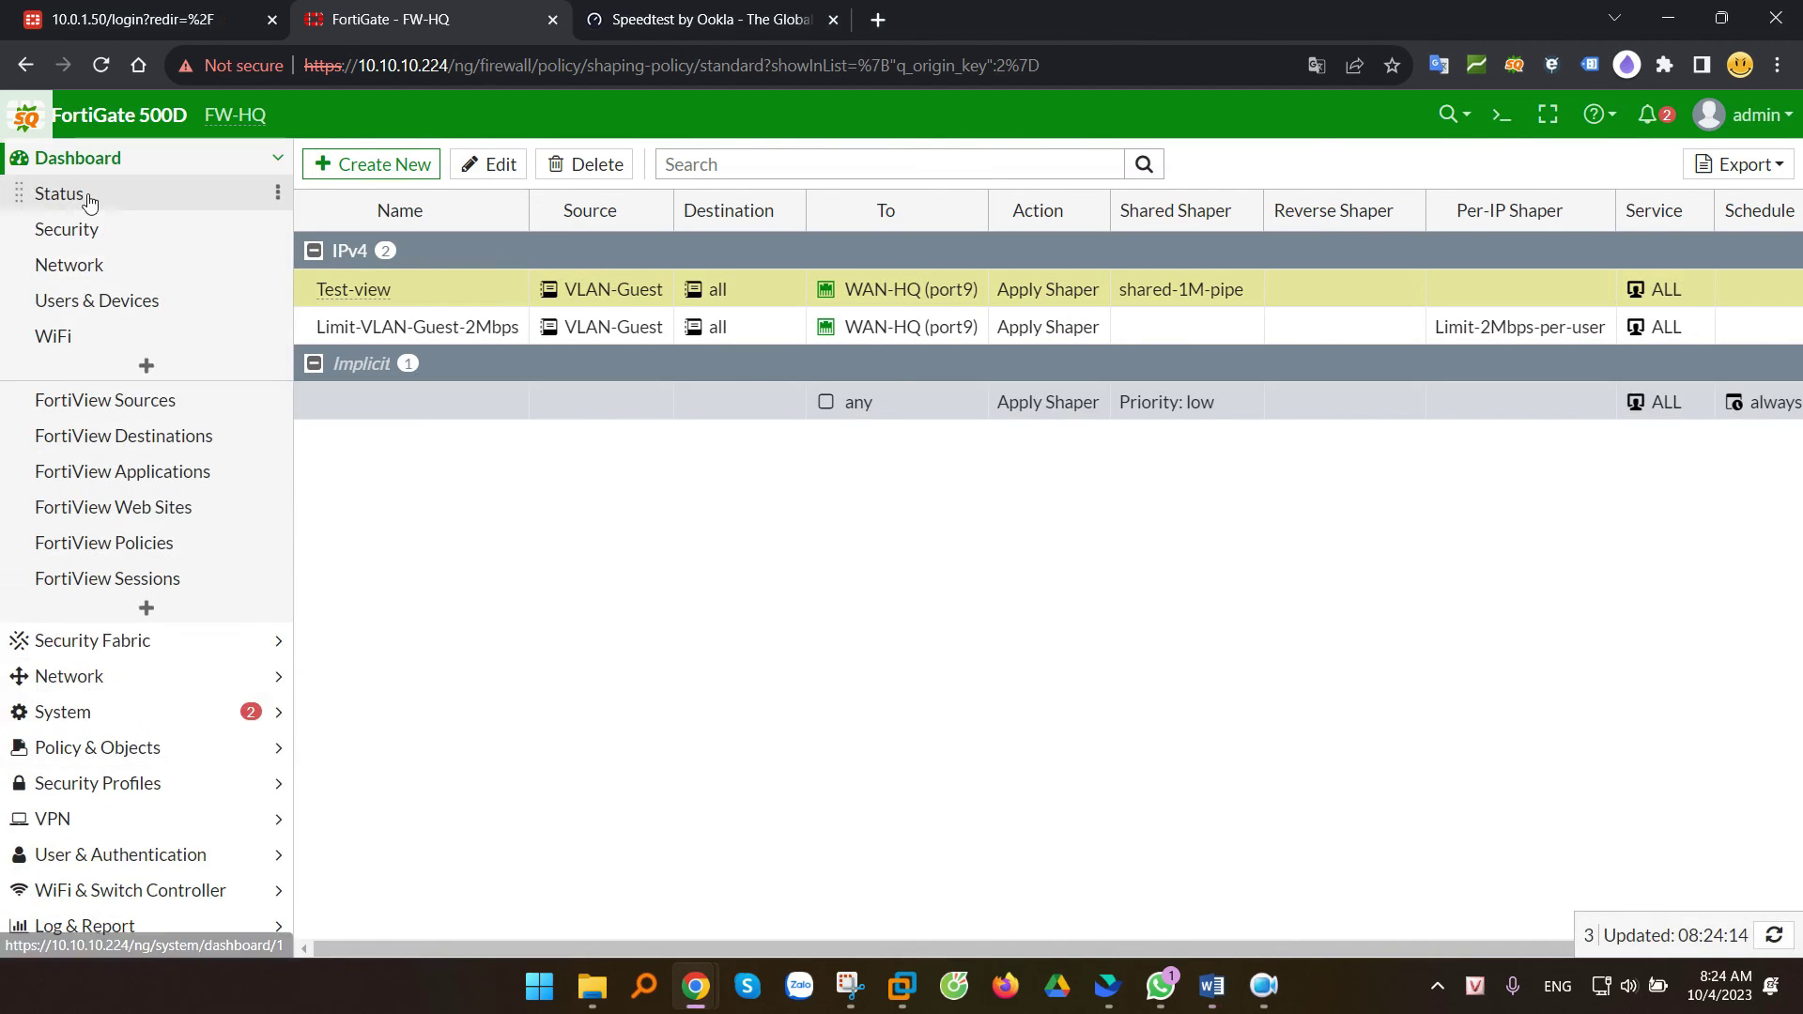
pyautogui.click(58, 193)
pyautogui.scroll(-7, 821, 469)
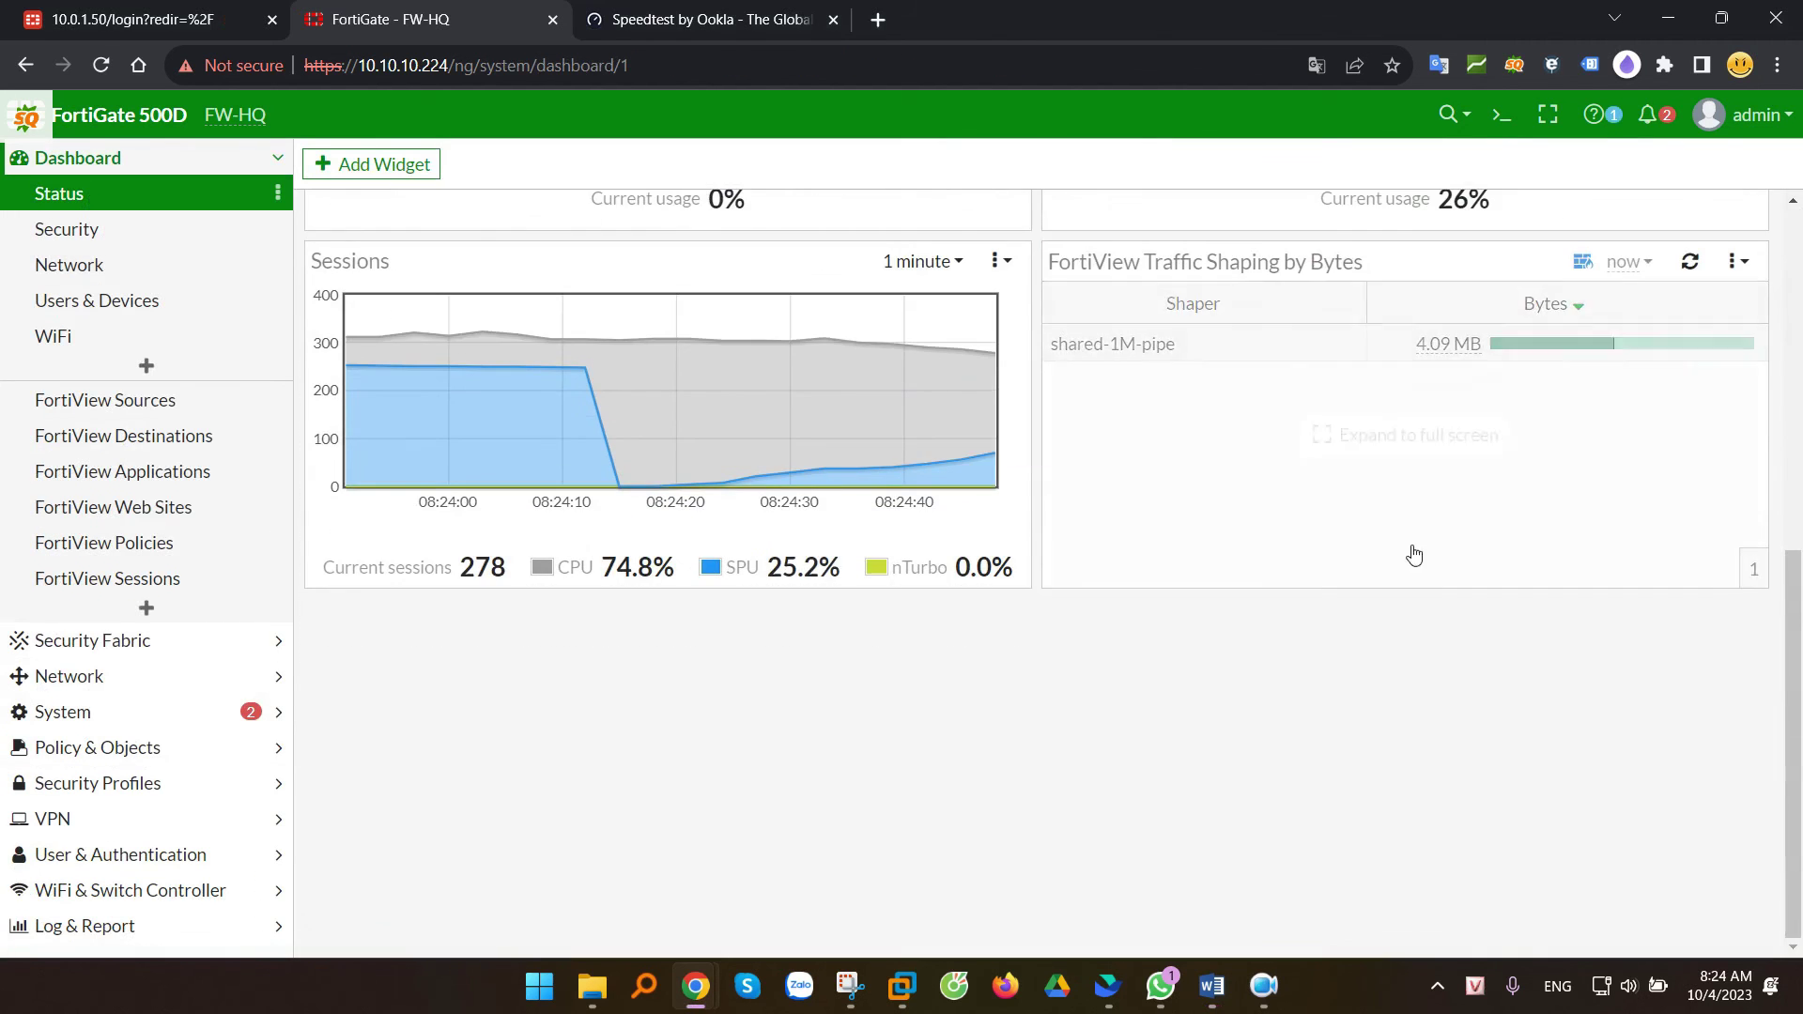
pyautogui.moveTo(1370, 425)
pyautogui.scroll(1, 1146, 486)
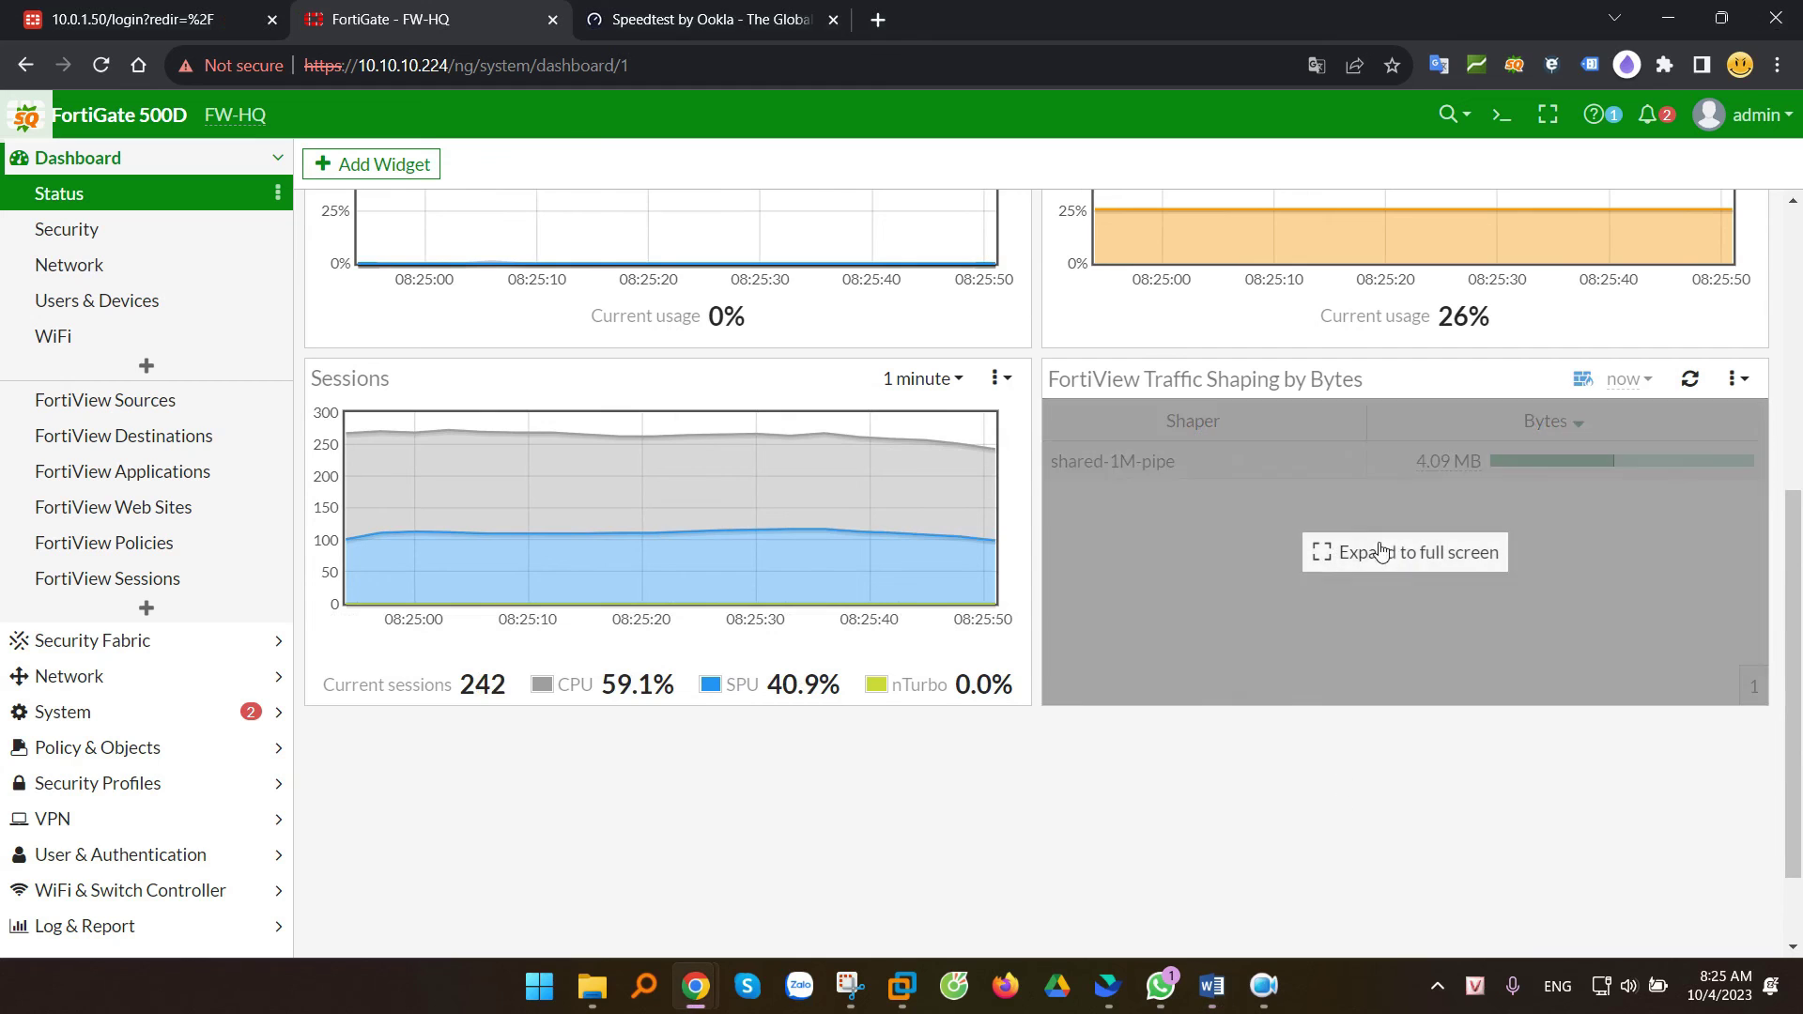
pyautogui.click(1405, 558)
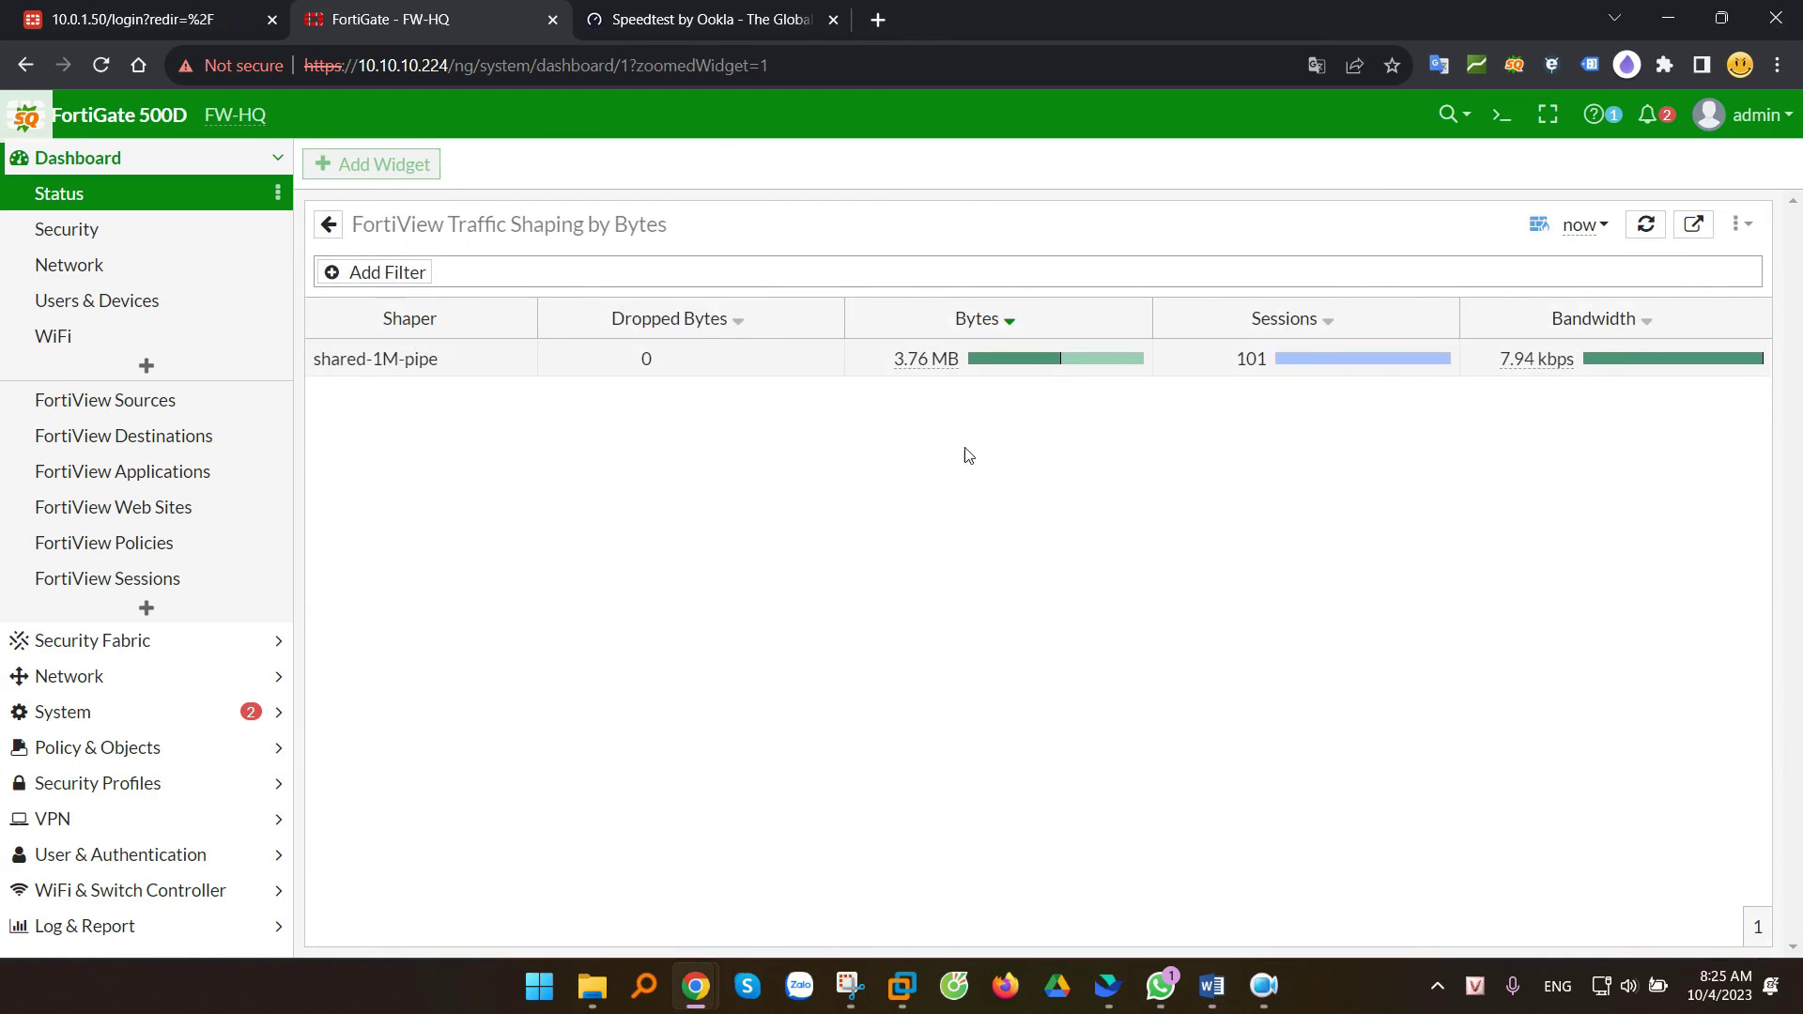
# Step: Drill down into the shared-1M-pipe shaper and examine its sources, destinations, and sessions
pyautogui.doubleClick(400, 360)
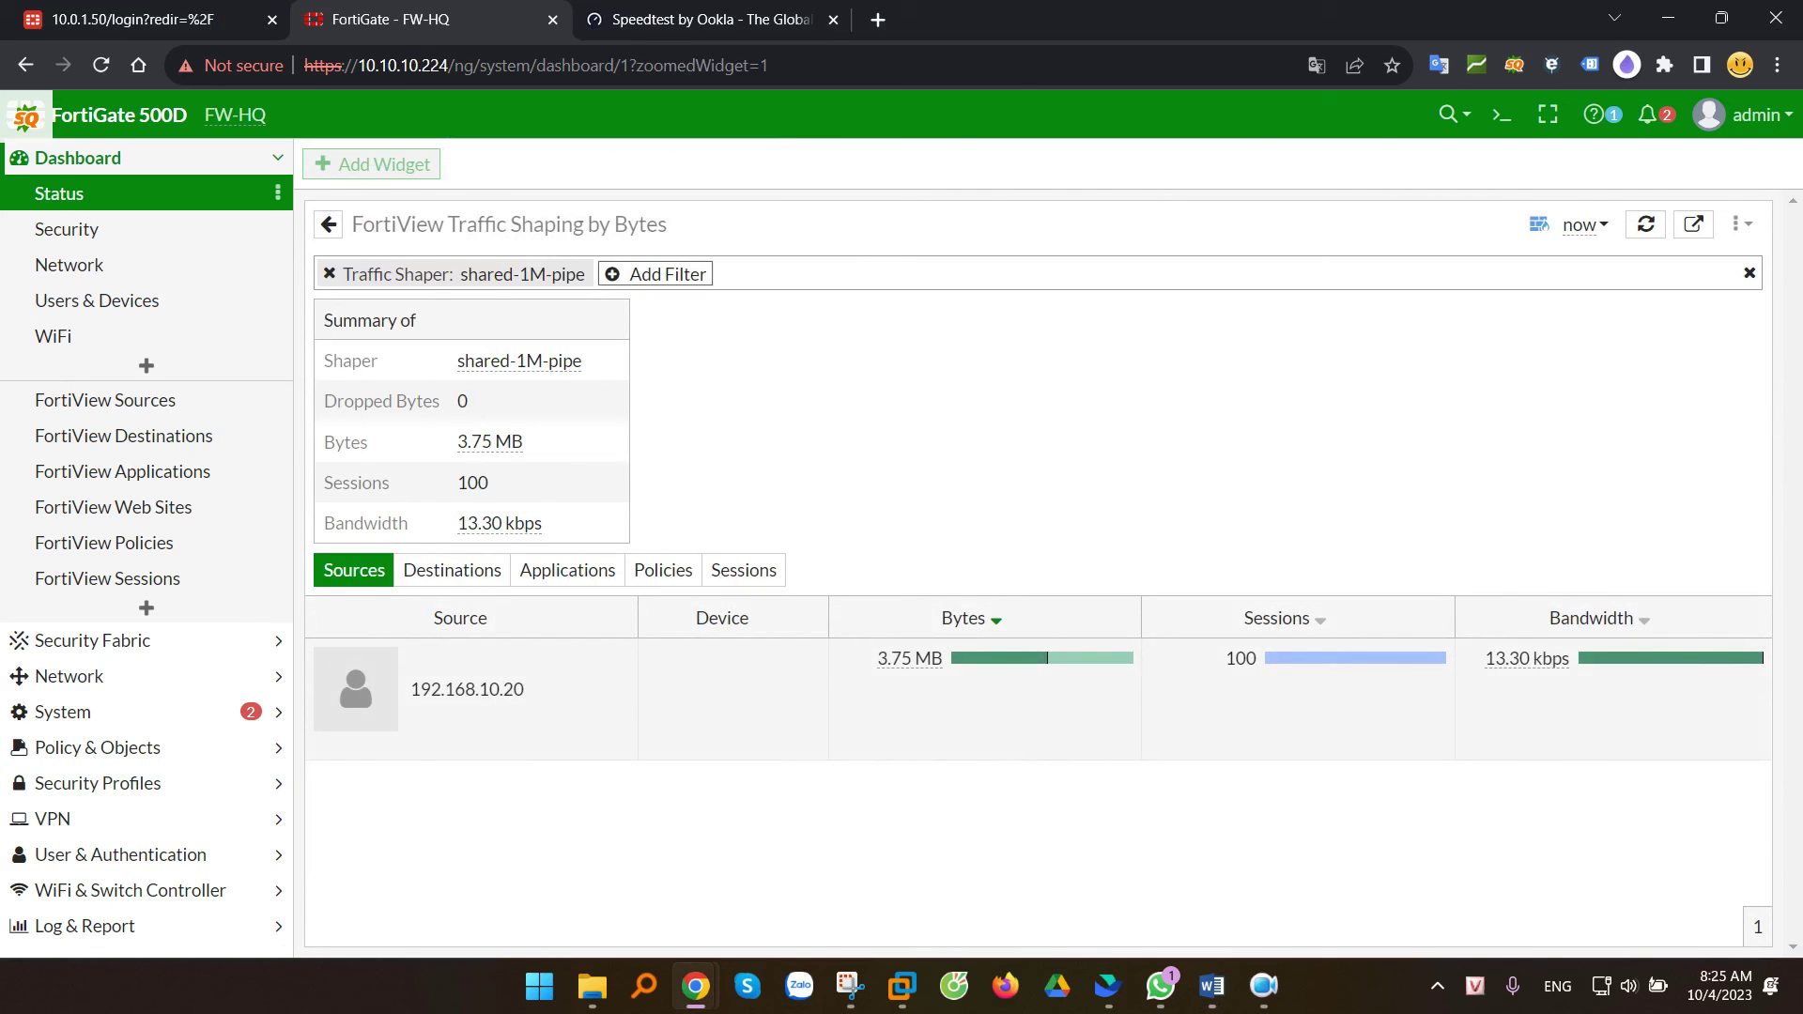
pyautogui.hotkey('alt', 'Tab')
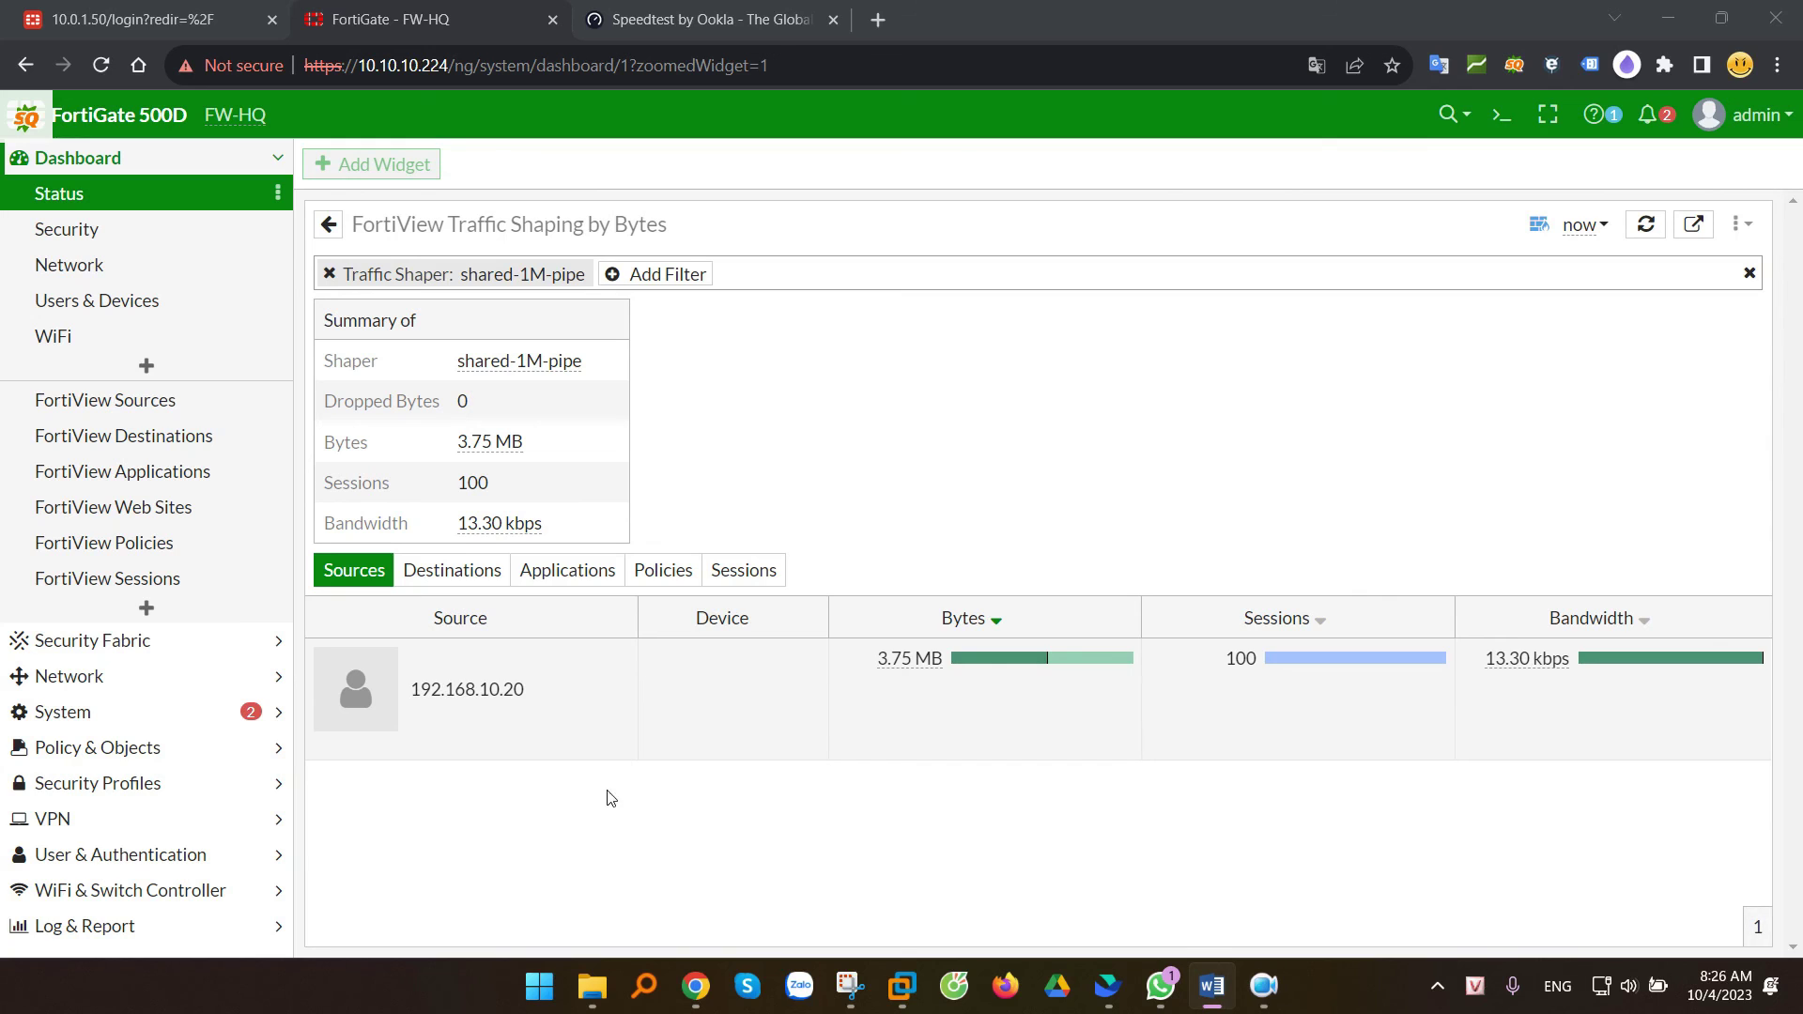
pyautogui.click(589, 691)
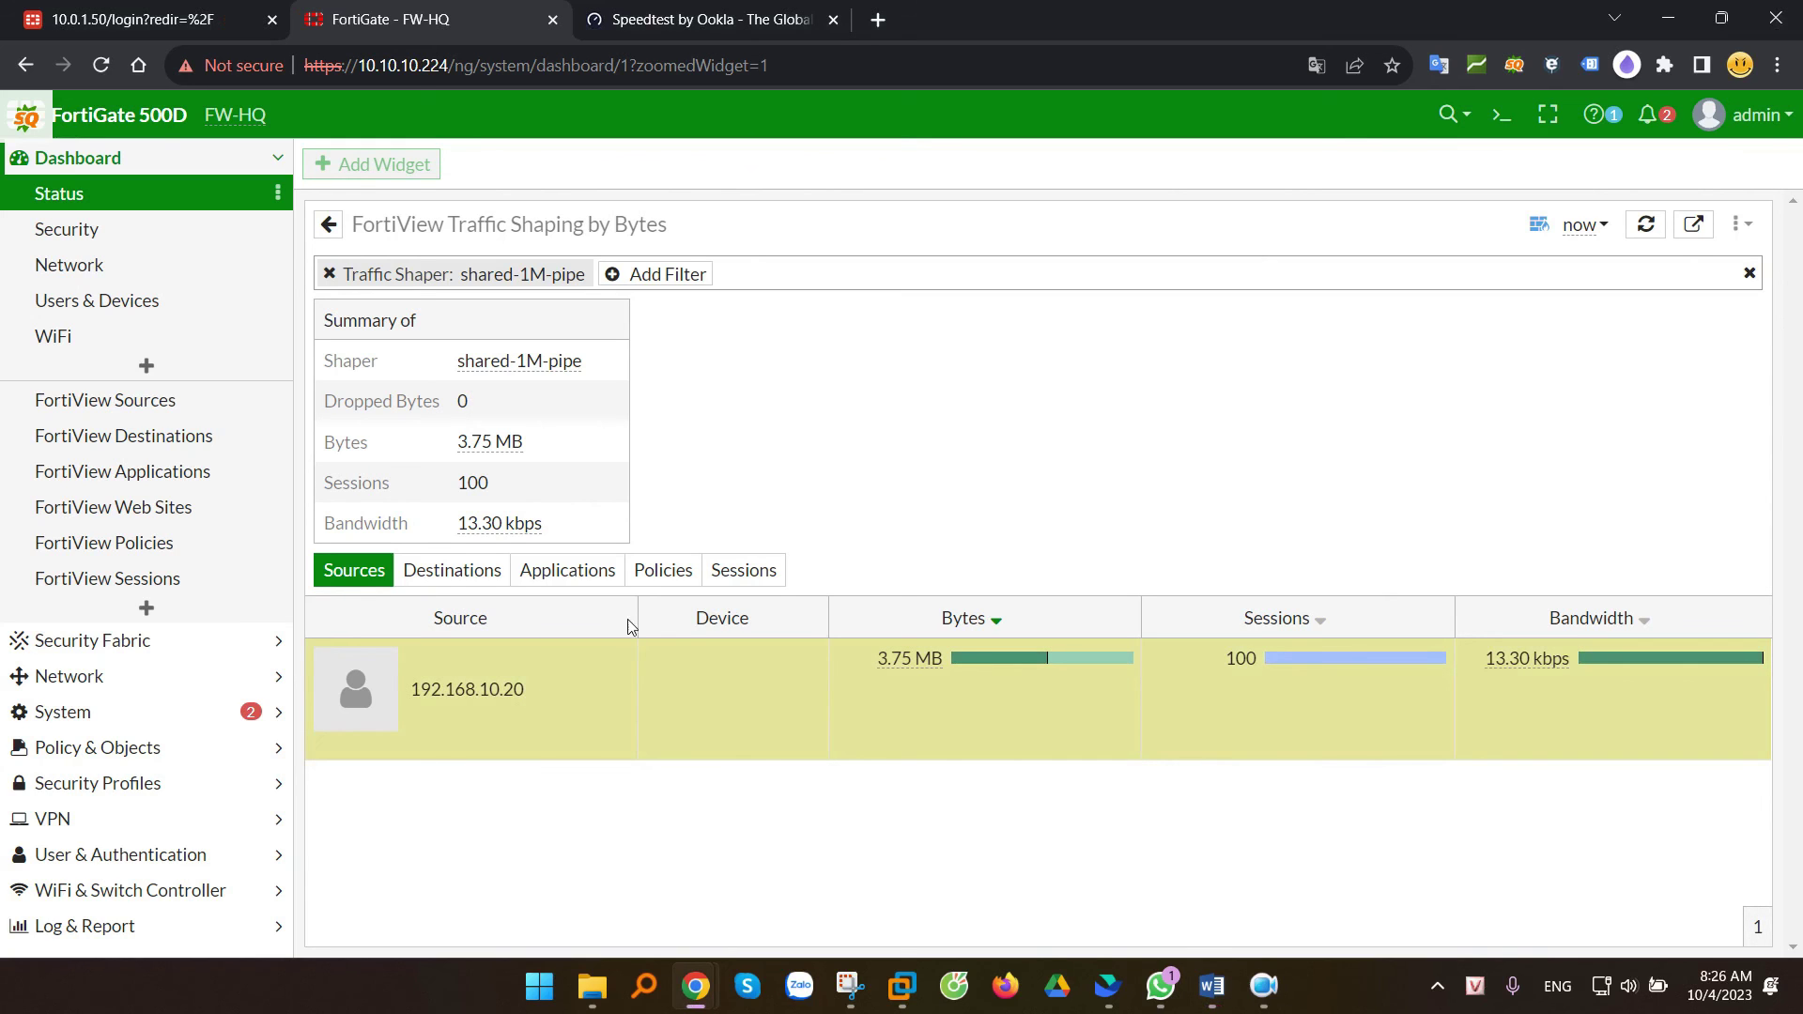
pyautogui.click(447, 578)
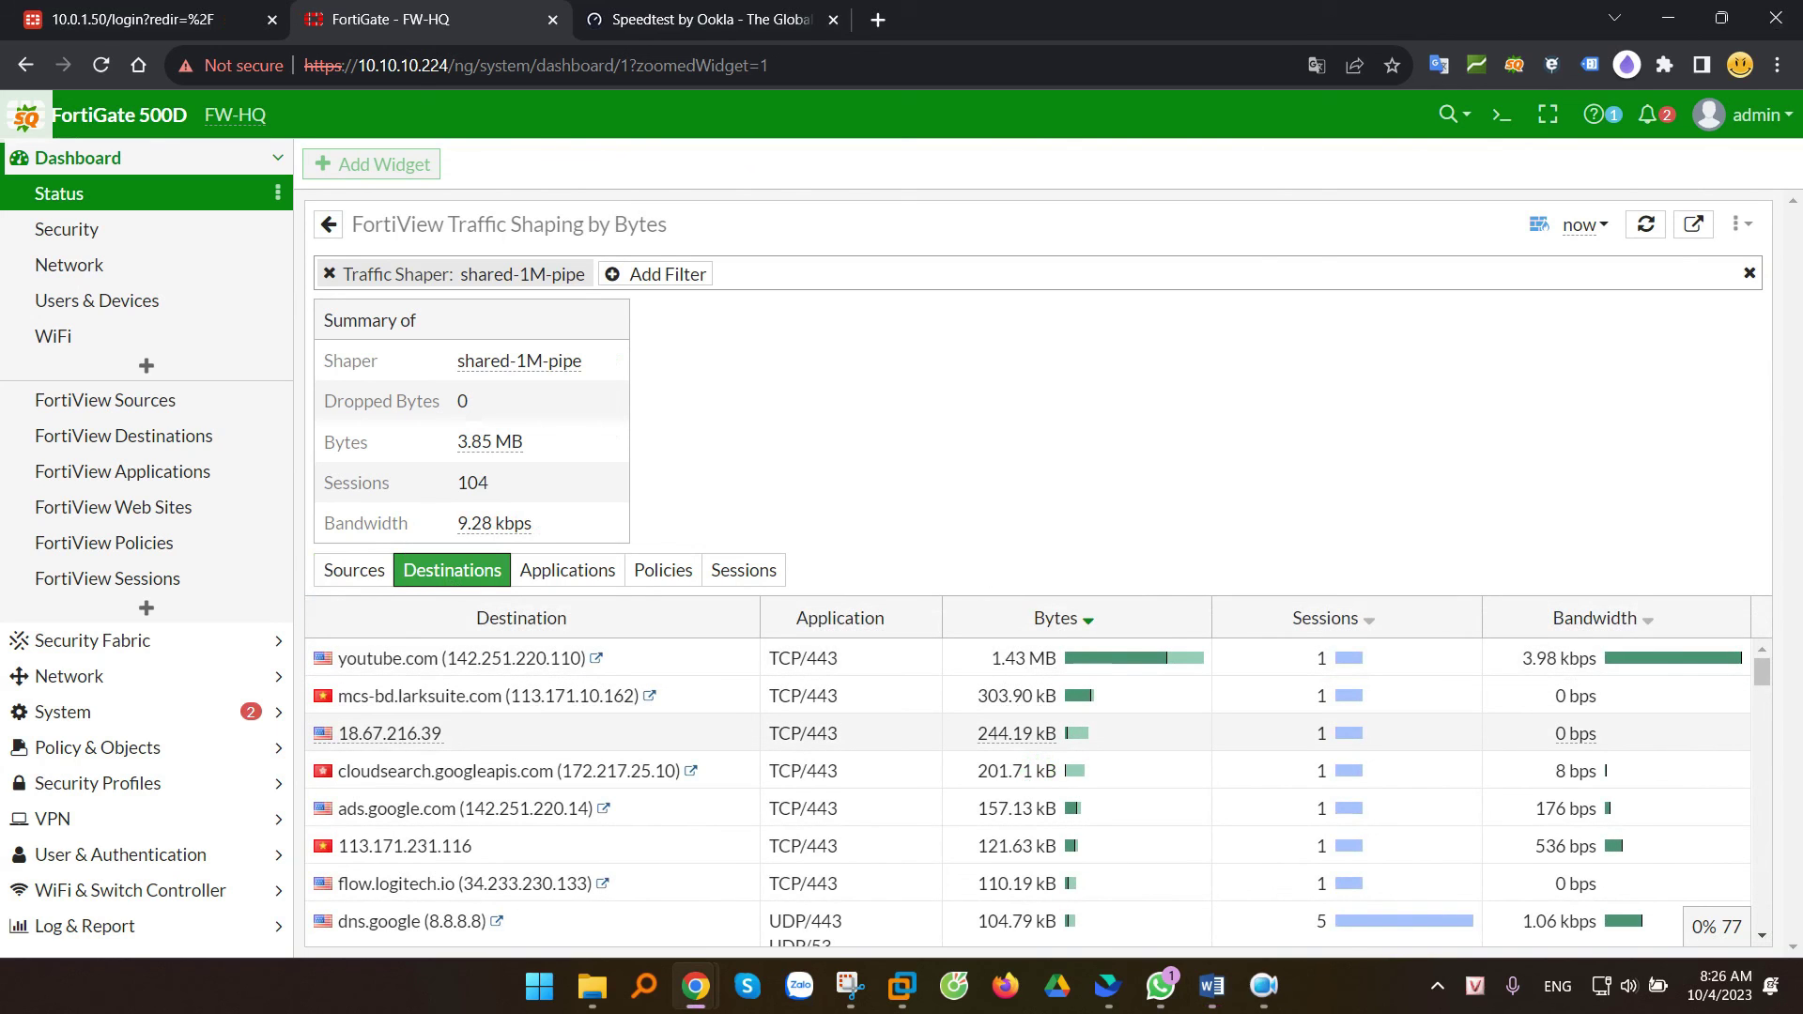
pyautogui.click(1211, 986)
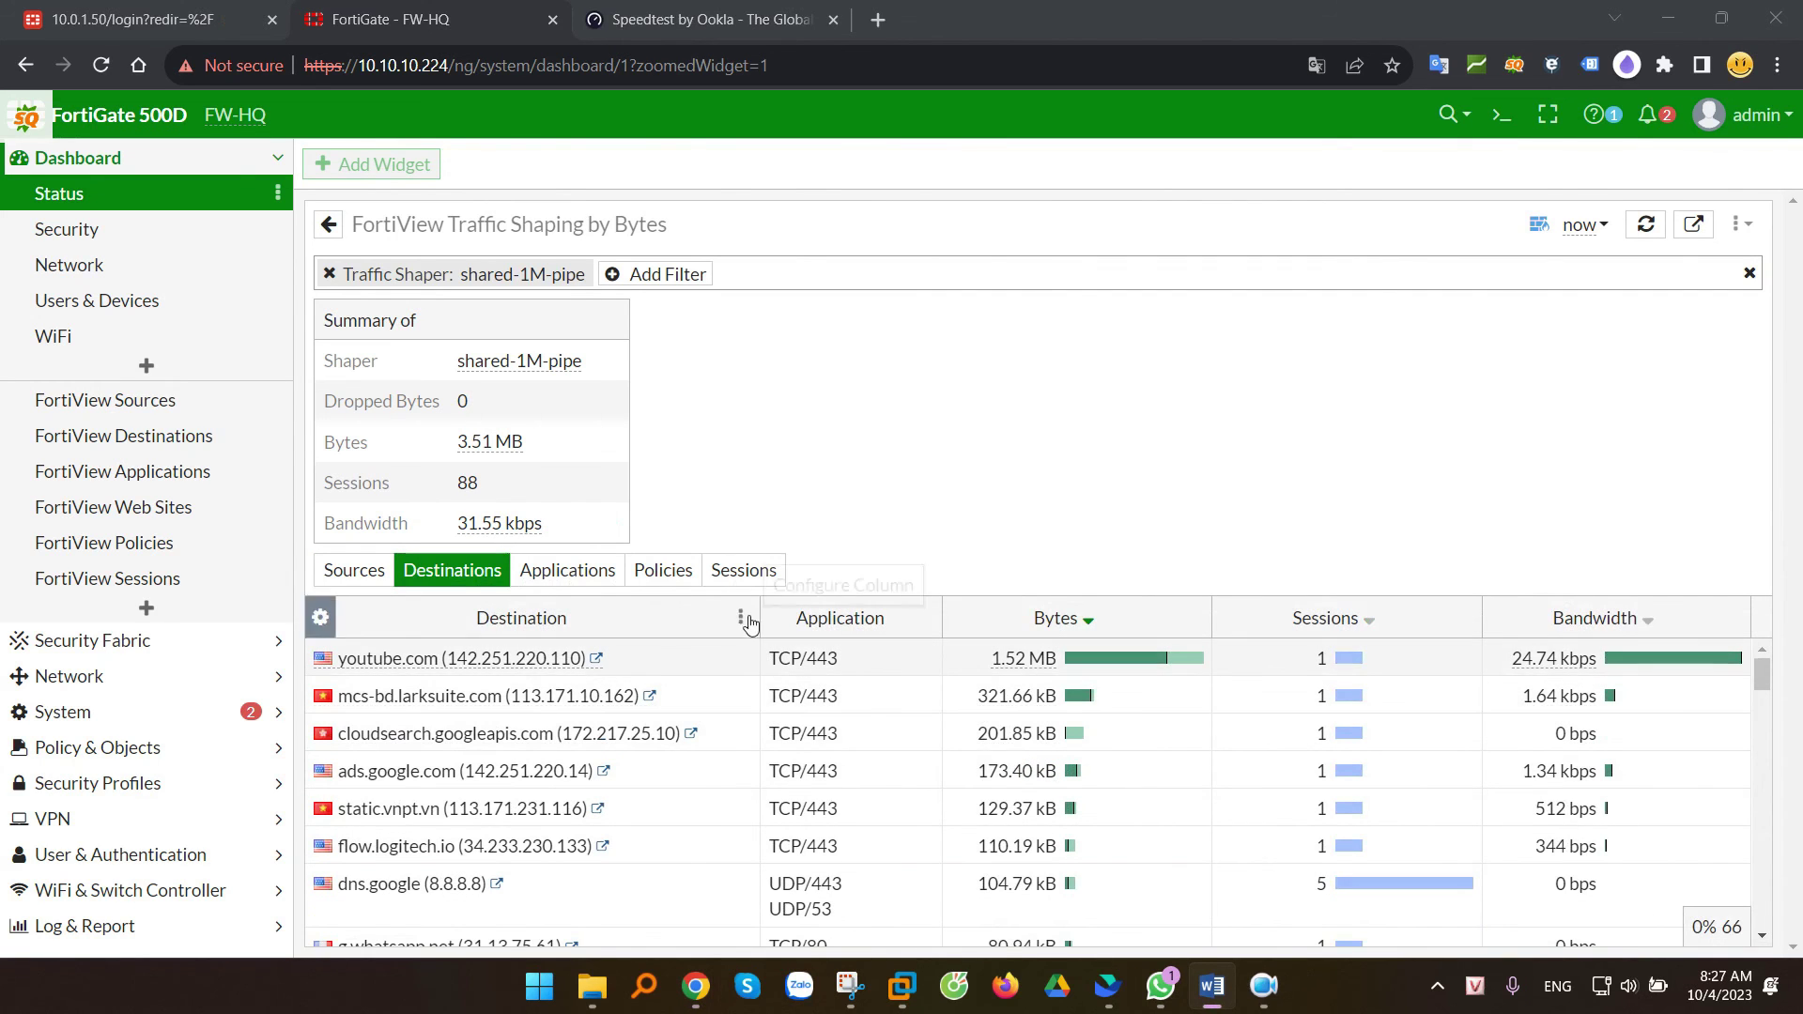
pyautogui.click(744, 570)
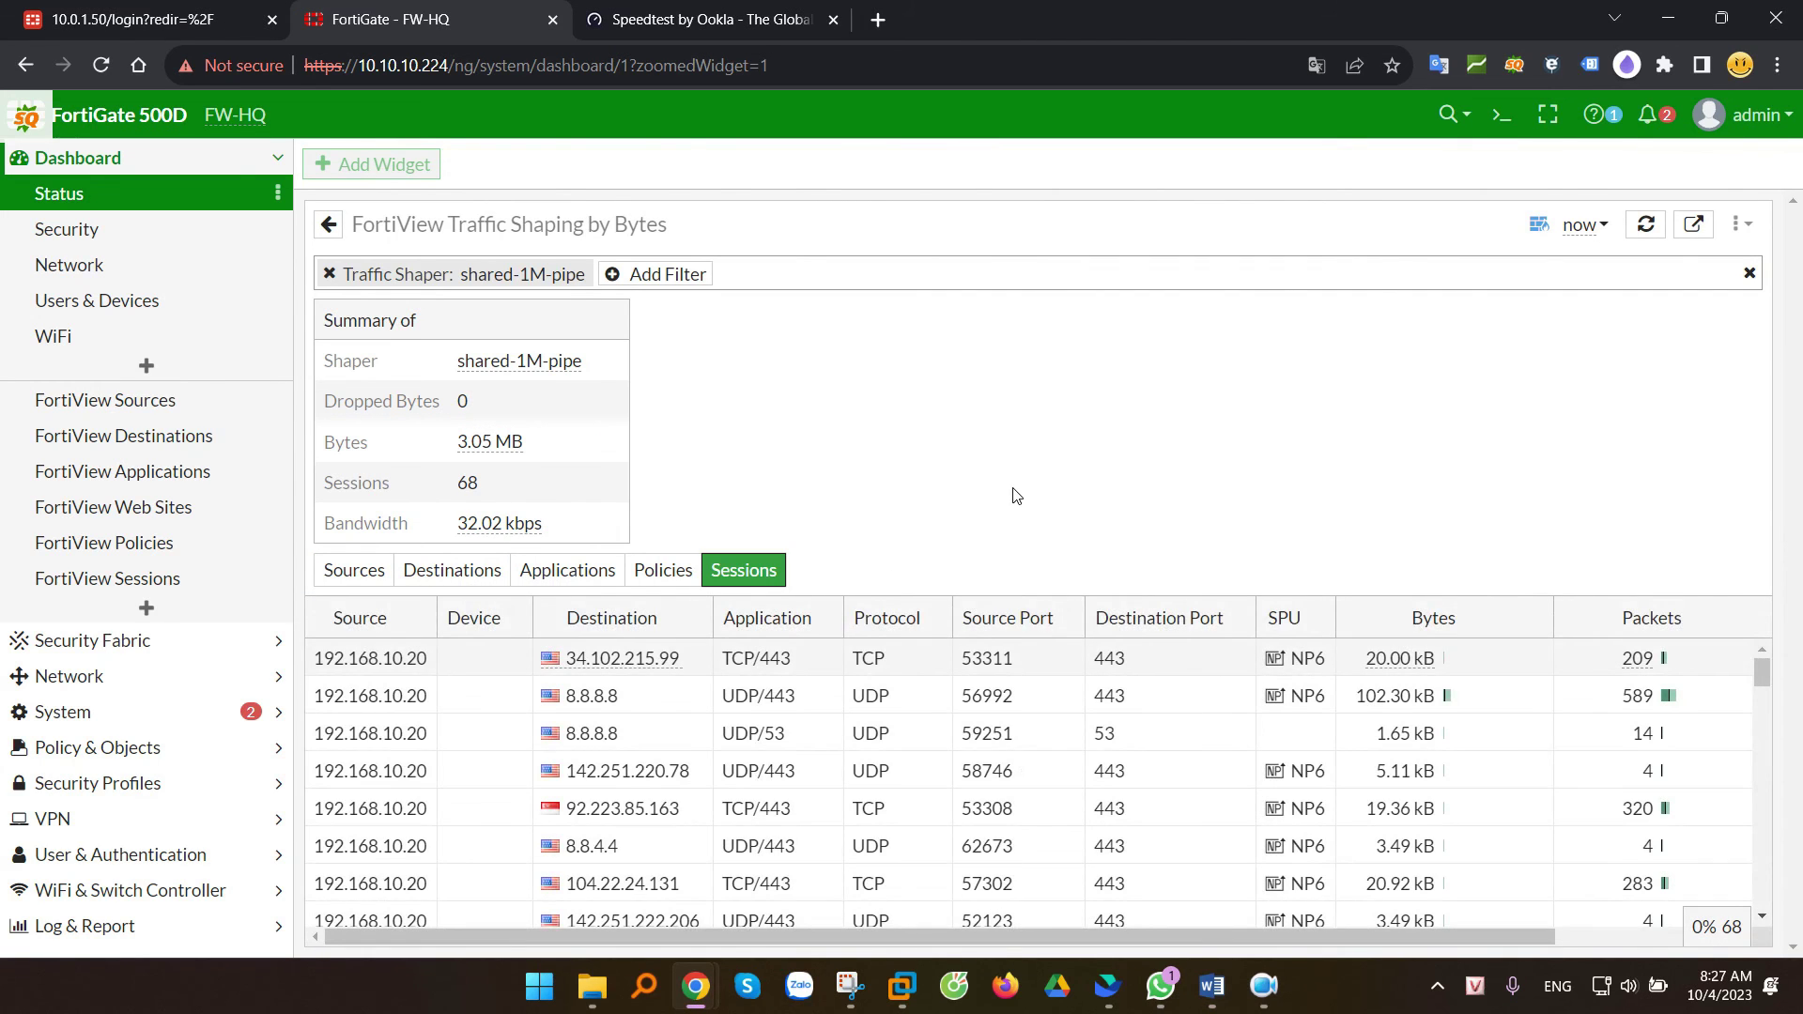